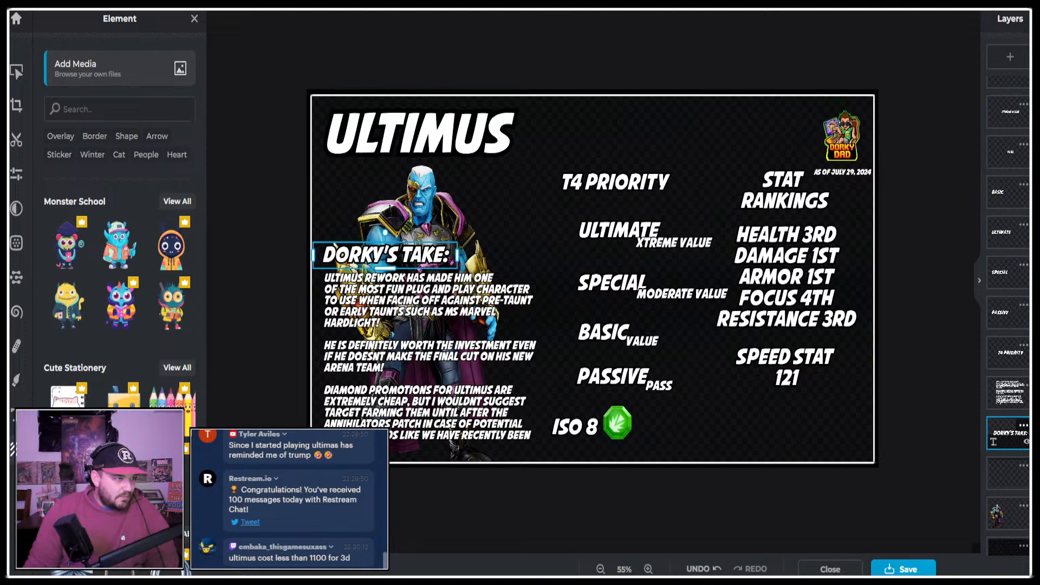
Open the Marvel Strike Force website in a new browser tab and bring up Ultimus's page from the character list.
{"action": "key", "text": "ctrl+t"}
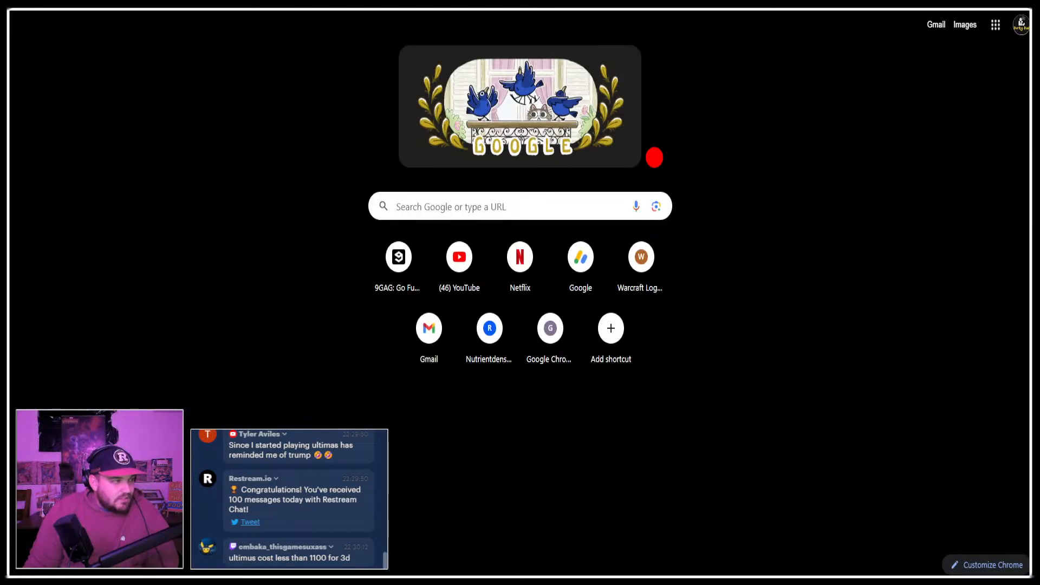
{"action": "key", "text": "Return"}
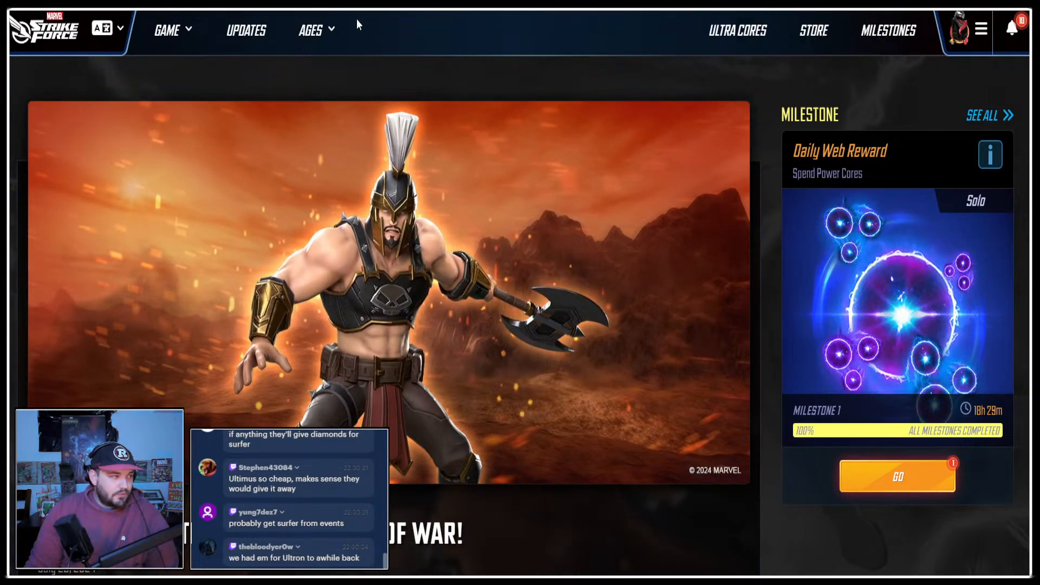
{"action": "left_click", "coordinate": [189, 33]}
{"action": "left_click", "coordinate": [181, 142]}
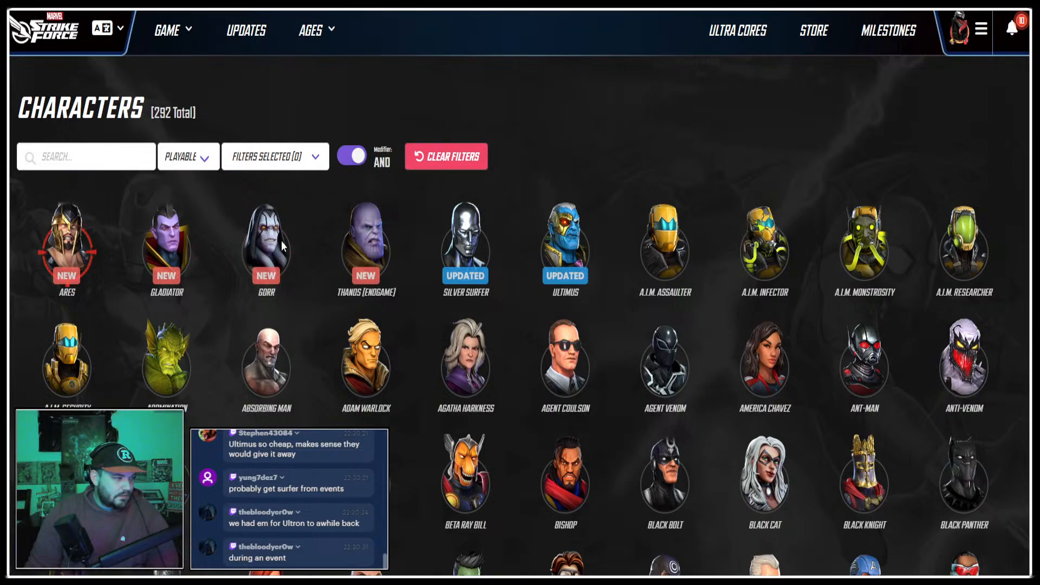
{"action": "left_click", "coordinate": [567, 241]}
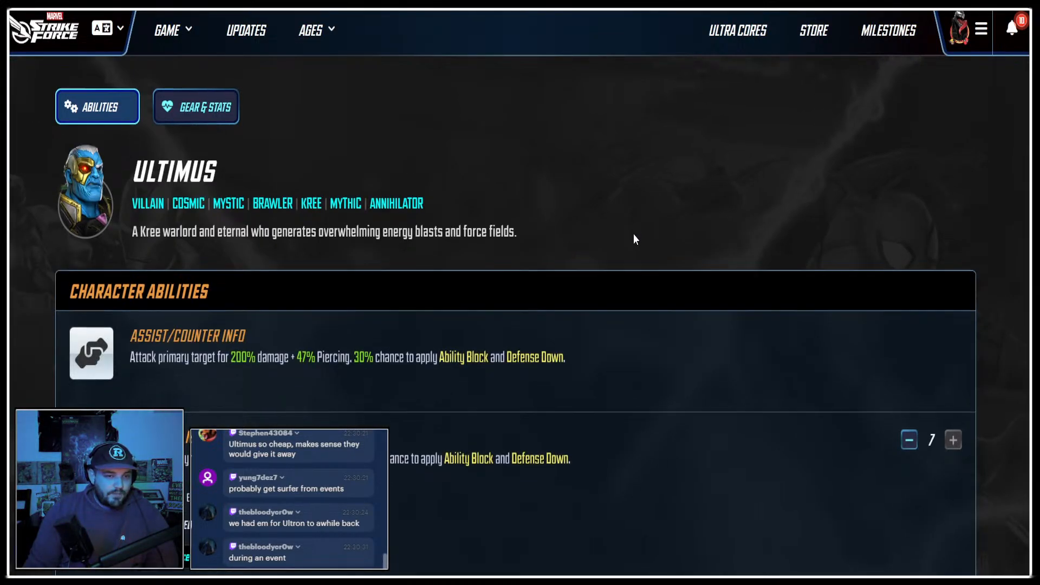
Copy the Overwhelming Assault and Void Blast ability icons from Ultimus's page into the Ultimus infographic.
{"action": "scroll", "coordinate": [633, 233], "scroll_direction": "down", "scroll_amount": 5}
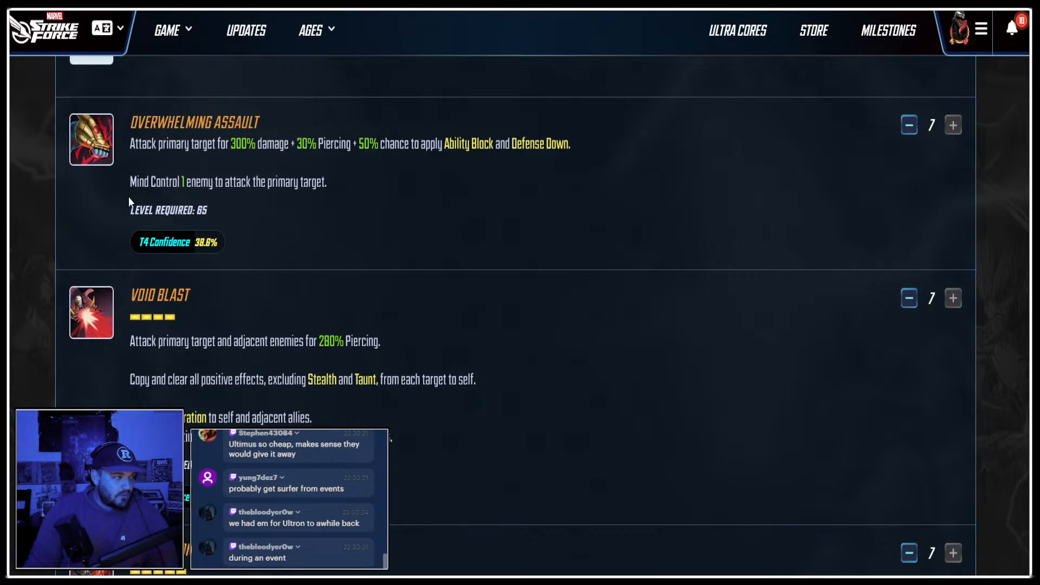
{"action": "key", "text": "ctrl+Tab"}
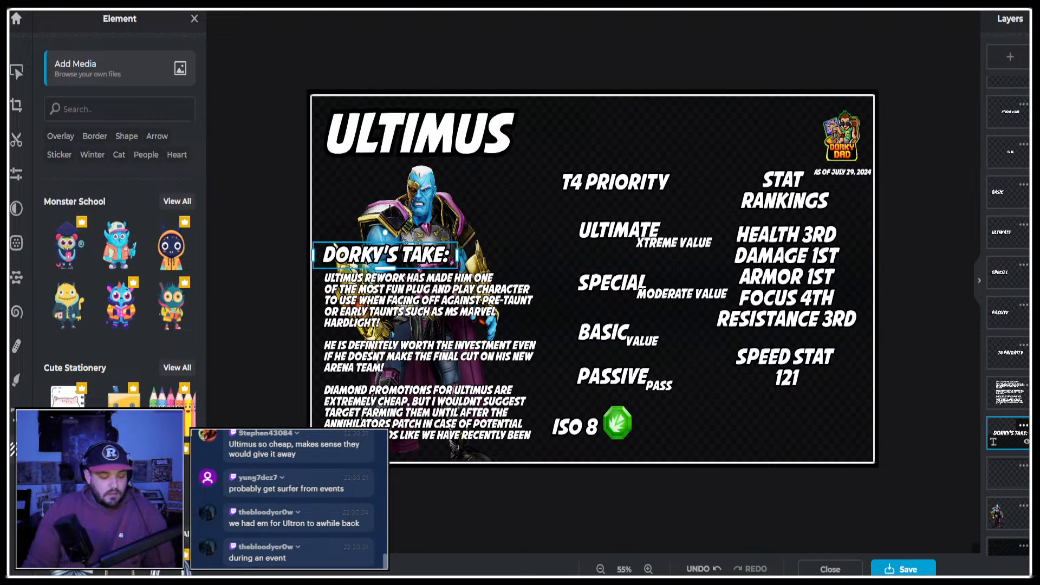
{"action": "key", "text": "ctrl+shift+Tab"}
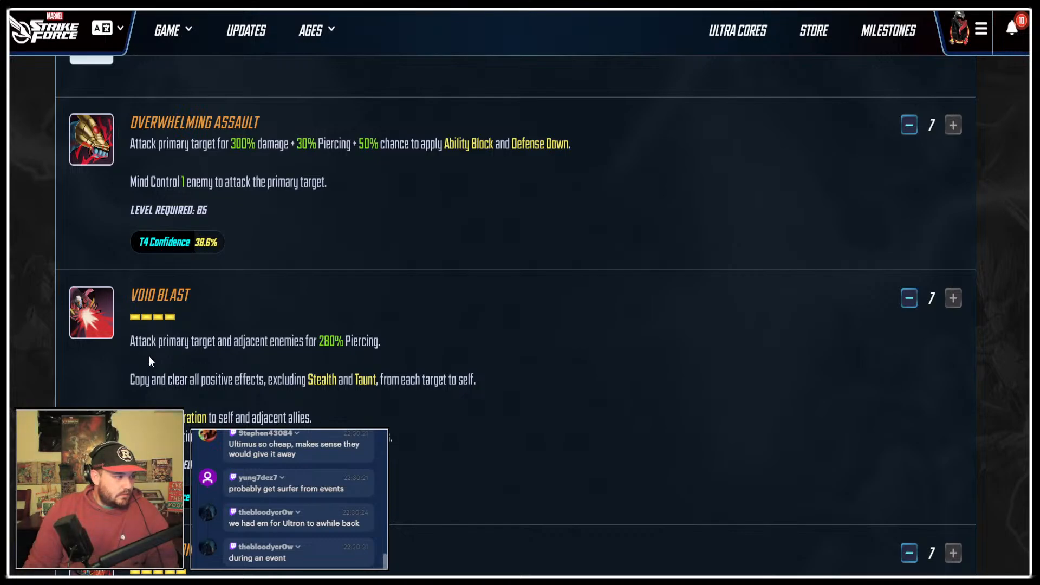
{"action": "key", "text": "ctrl+Tab"}
{"action": "key", "text": "ctrl+v"}
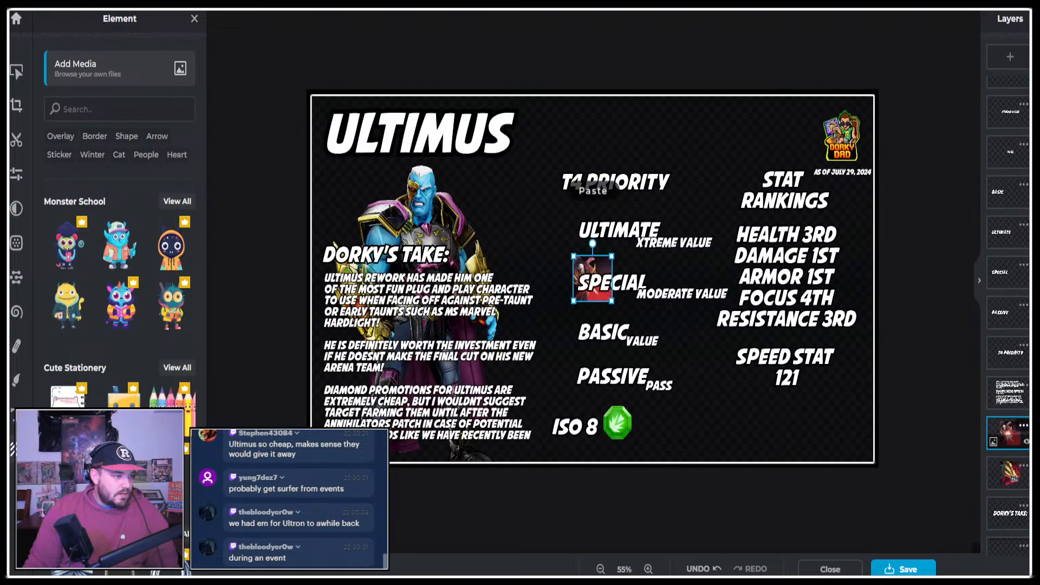
Copy the Domination ability icon from Ultimus's page into the infographic.
{"action": "key", "text": "ctrl+shift+Tab"}
{"action": "scroll", "coordinate": [101, 322], "scroll_direction": "down", "scroll_amount": 4}
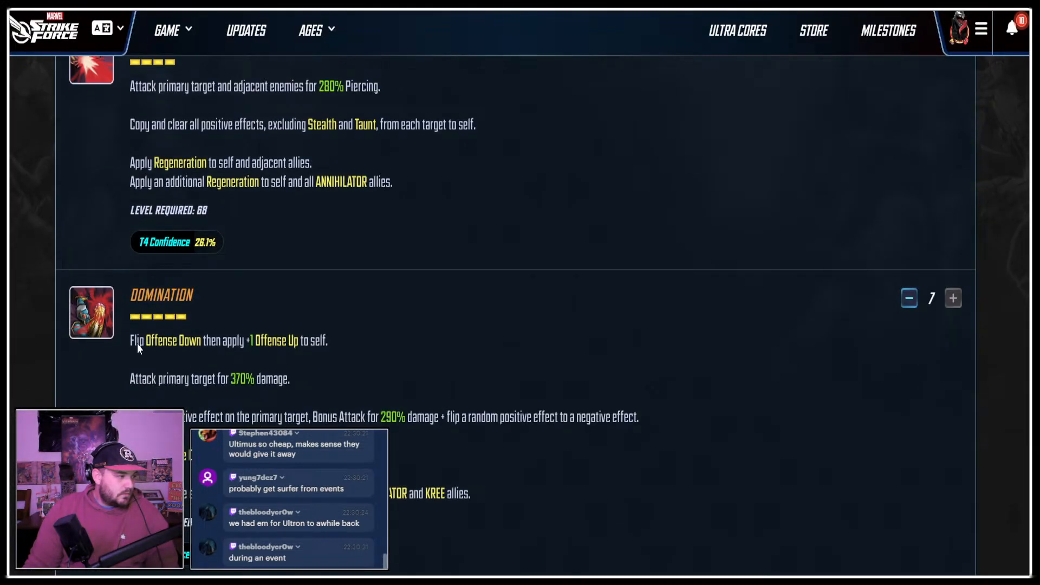
{"action": "key", "text": "ctrl+Tab"}
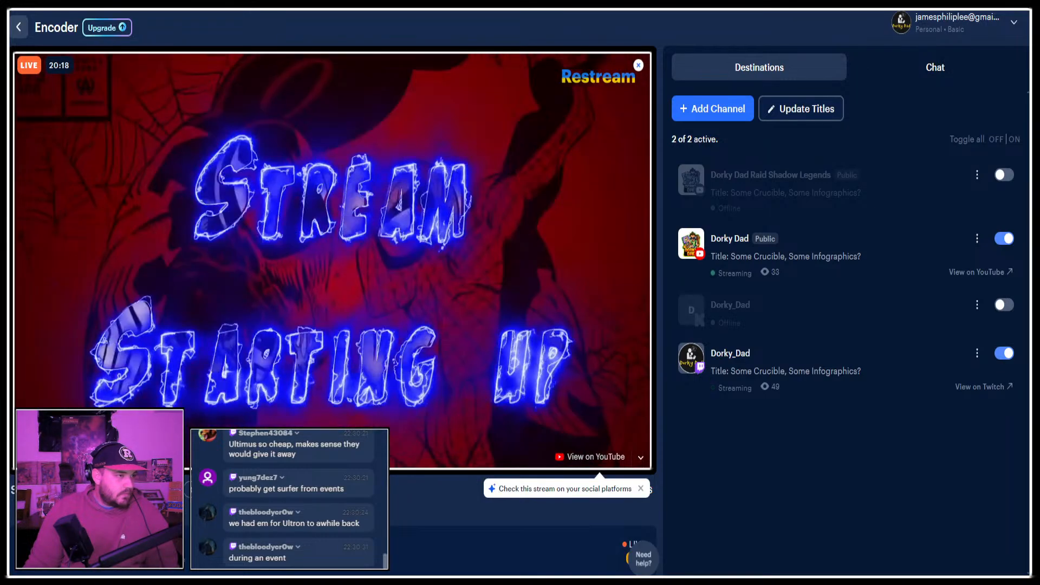
{"action": "key", "text": "ctrl+Tab"}
{"action": "key", "text": "ctrl+v"}
Copy the Kree Eternal ability icon from Ultimus's page into the infographic.
{"action": "key", "text": "ctrl+shift+Tab"}
{"action": "scroll", "coordinate": [93, 364], "scroll_direction": "down", "scroll_amount": 5}
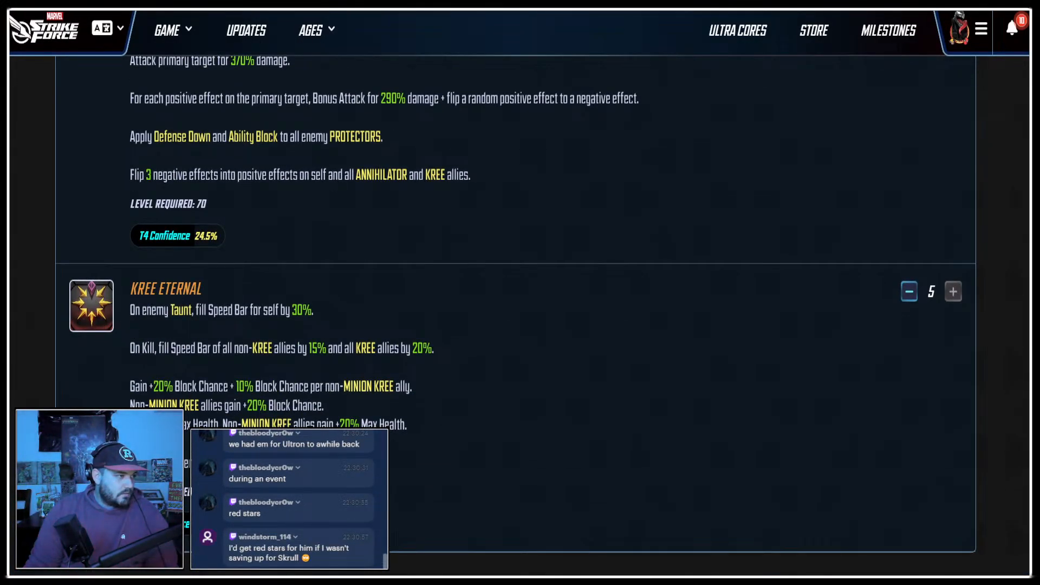
{"action": "key", "text": "ctrl+Tab"}
{"action": "key", "text": "ctrl+v"}
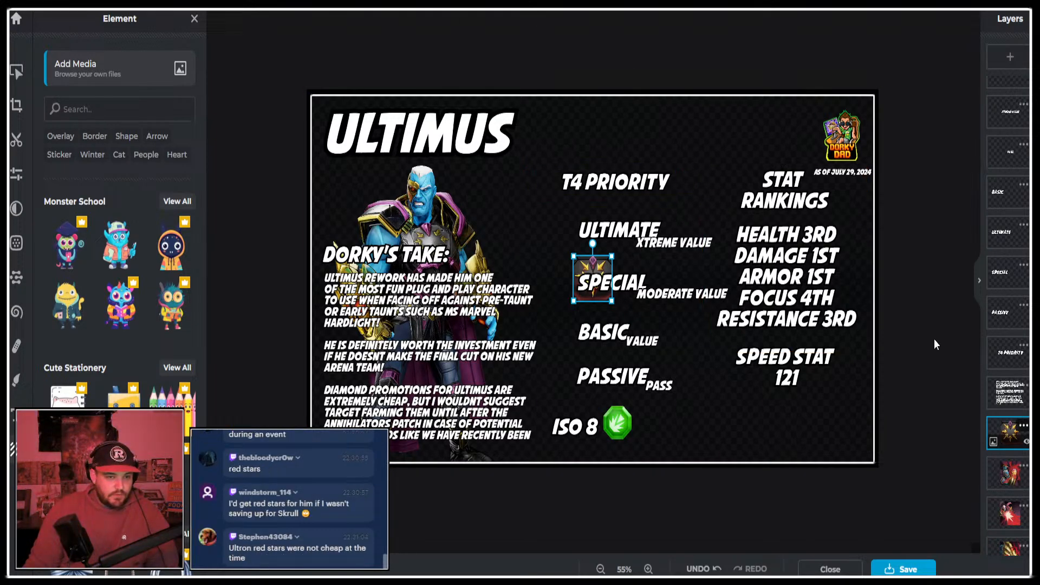
Place the Domination, Void Blast, Overwhelming Assault and Kree Eternal icons beside the Ultimate, Special, Basic and Passive labels respectively.
{"action": "scroll", "coordinate": [1009, 407], "scroll_direction": "down", "scroll_amount": 1}
{"action": "scroll", "coordinate": [1000, 278], "scroll_direction": "down", "scroll_amount": 5}
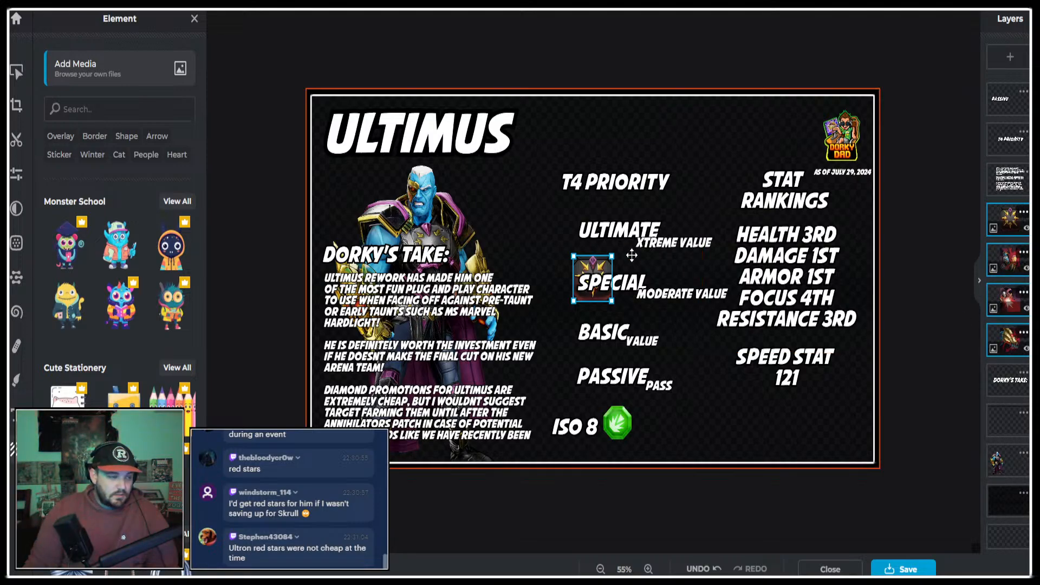
{"action": "left_click_drag", "start_coordinate": [588, 256], "coordinate": [549, 397]}
{"action": "scroll", "coordinate": [559, 258], "scroll_direction": "up", "scroll_amount": 2}
{"action": "scroll", "coordinate": [699, 444], "scroll_direction": "down", "scroll_amount": 1}
{"action": "left_click_drag", "start_coordinate": [515, 215], "coordinate": [541, 277]}
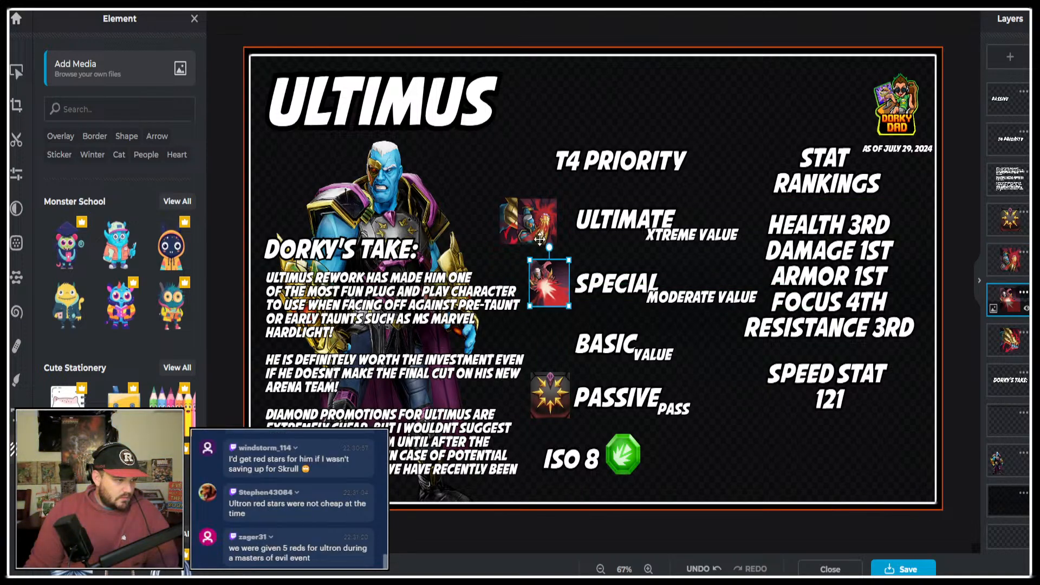
{"action": "left_click_drag", "start_coordinate": [534, 232], "coordinate": [550, 348]}
{"action": "left_click_drag", "start_coordinate": [565, 405], "coordinate": [611, 403]}
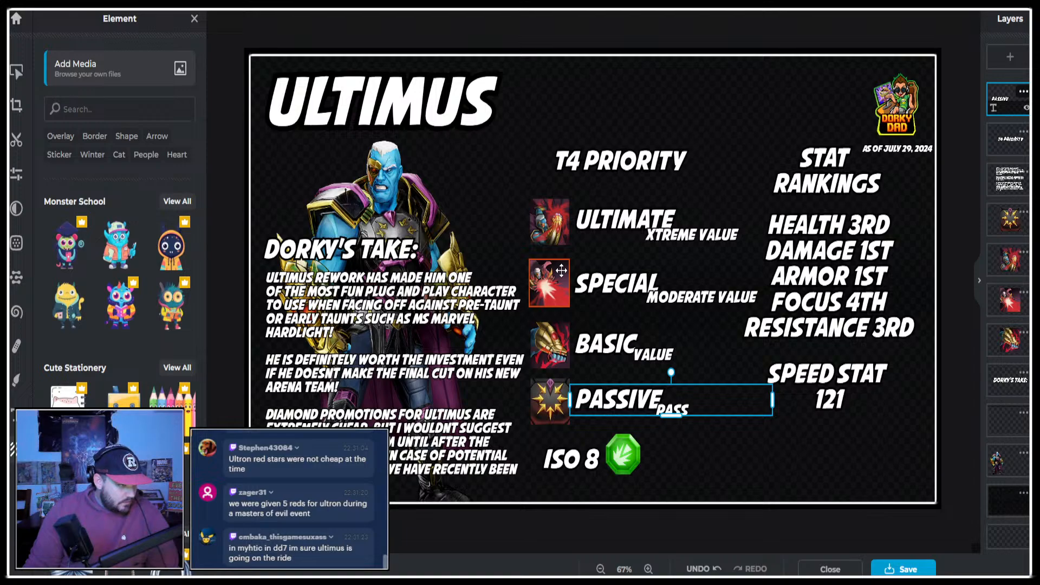
Select all four ability icons and enlarge them slightly together, keeping them in a column beside their labels.
{"action": "left_click", "coordinate": [562, 390]}
{"action": "left_click", "coordinate": [559, 343], "text": "shift"}
{"action": "left_click", "coordinate": [551, 284], "text": "shift"}
{"action": "left_click", "coordinate": [538, 224], "text": "shift"}
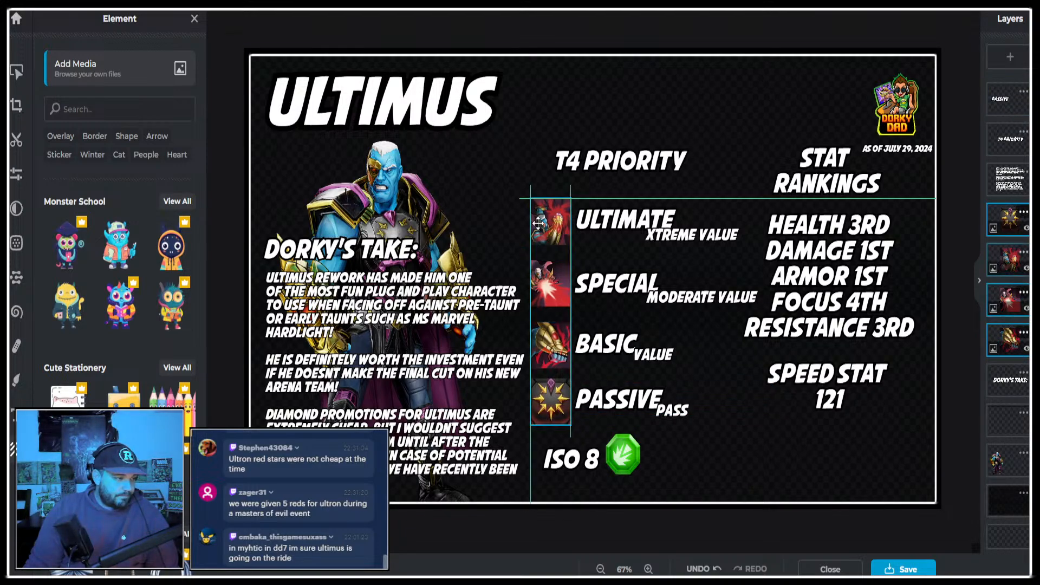
{"action": "left_click_drag", "start_coordinate": [530, 200], "coordinate": [527, 141]}
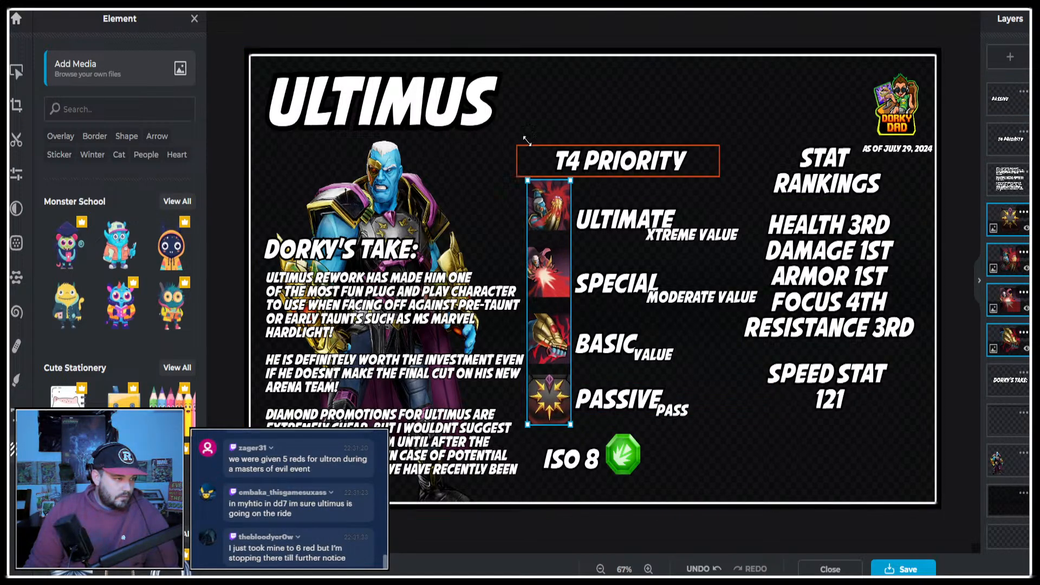
{"action": "left_click", "coordinate": [526, 31]}
Nudge each ability icon vertically so it lines up with its label and the icons stay aligned in one column.
{"action": "left_click_drag", "start_coordinate": [544, 208], "coordinate": [548, 216]}
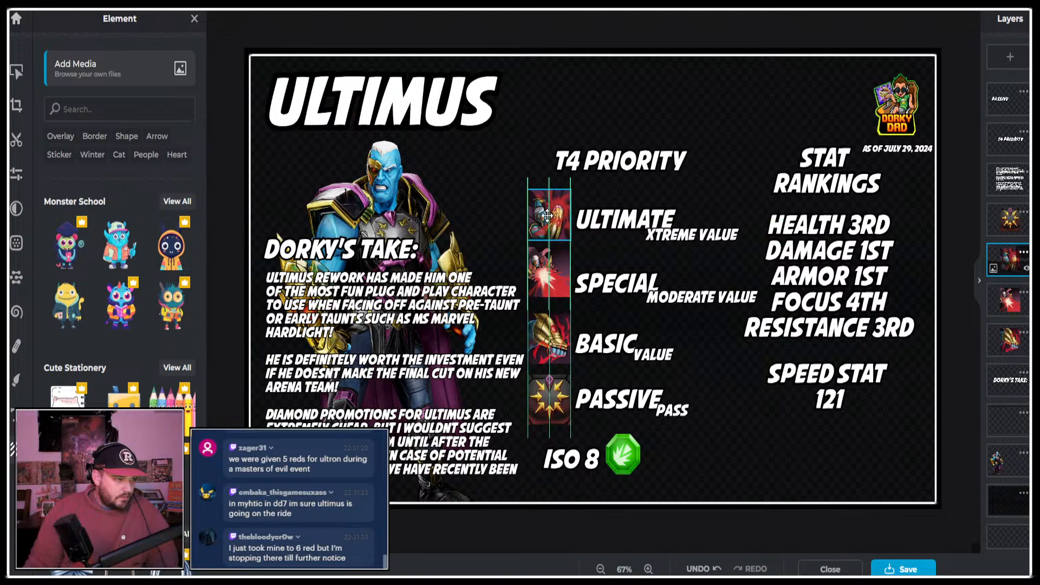
{"action": "left_click_drag", "start_coordinate": [550, 265], "coordinate": [551, 271]}
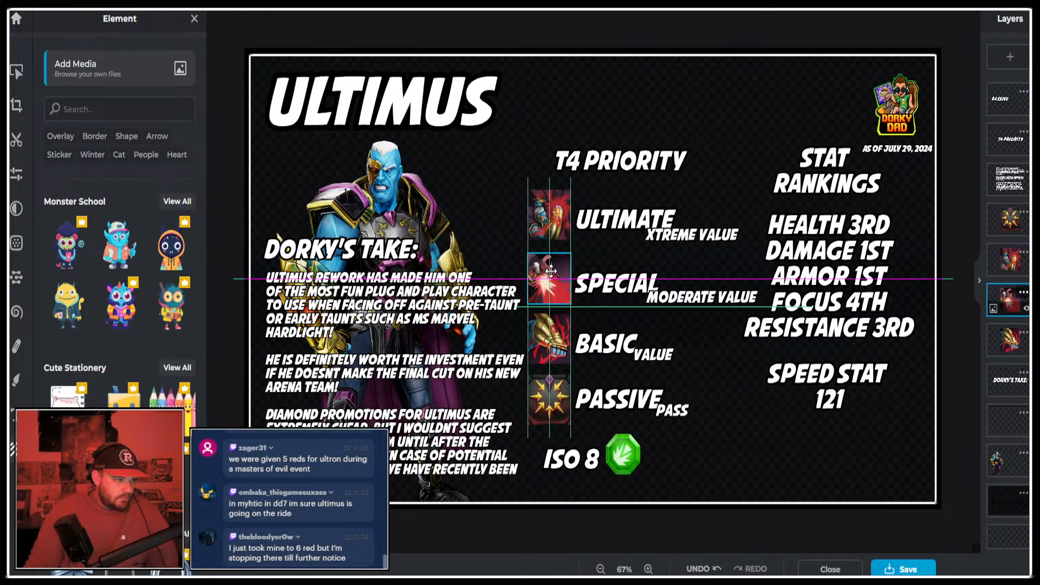
{"action": "left_click_drag", "start_coordinate": [551, 336], "coordinate": [554, 340]}
{"action": "left_click_drag", "start_coordinate": [550, 394], "coordinate": [551, 391]}
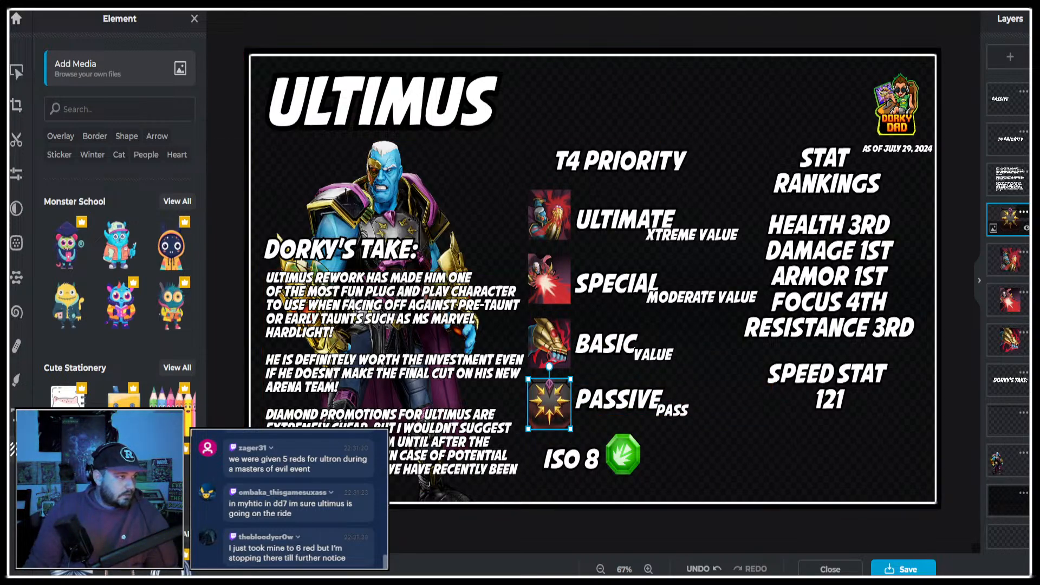
Switch back to the Marvel Strike Force website and open Ultimus's Gear & Stats page.
{"action": "left_click", "coordinate": [699, 4]}
{"action": "left_click", "coordinate": [710, 5]}
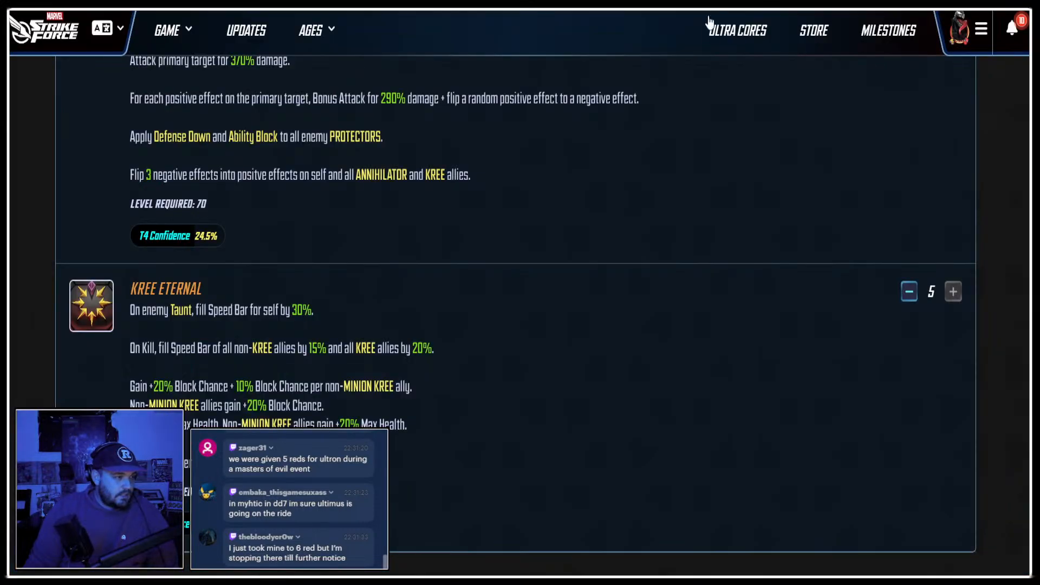
{"action": "left_click", "coordinate": [678, 5]}
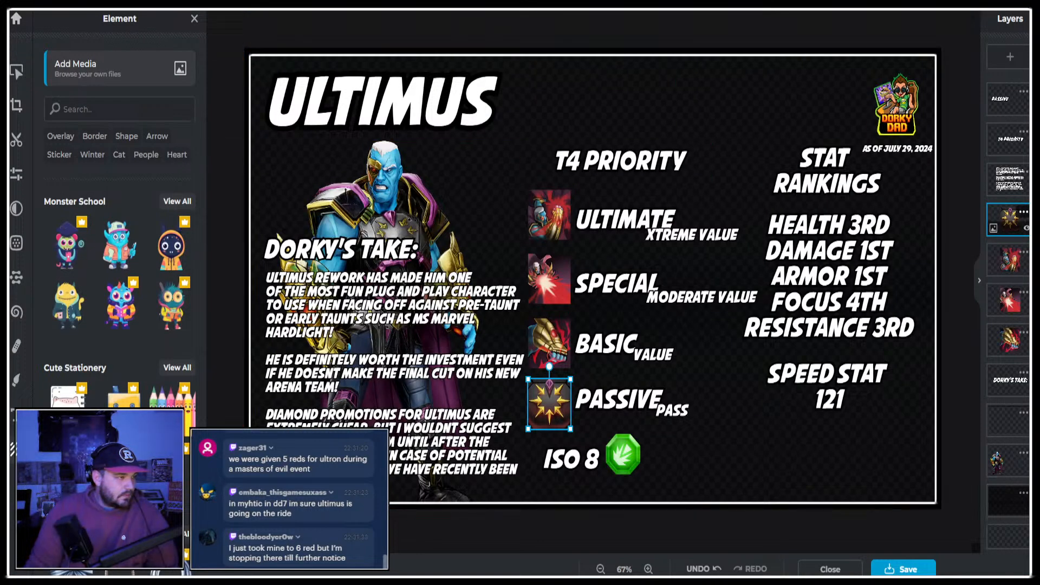
{"action": "left_click", "coordinate": [710, 4]}
{"action": "scroll", "coordinate": [528, 248], "scroll_direction": "up", "scroll_amount": 15}
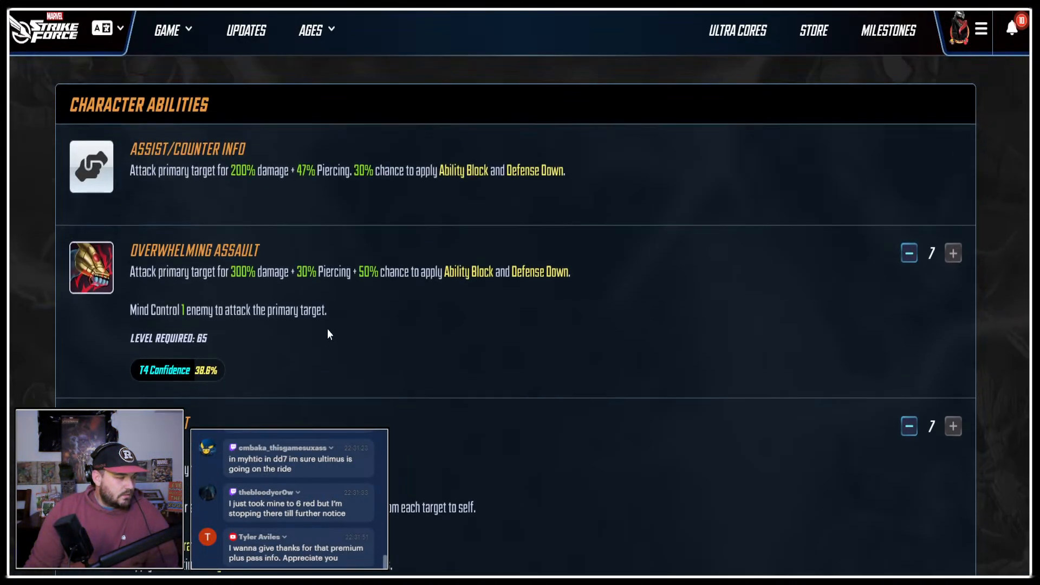
{"action": "left_click", "coordinate": [226, 110]}
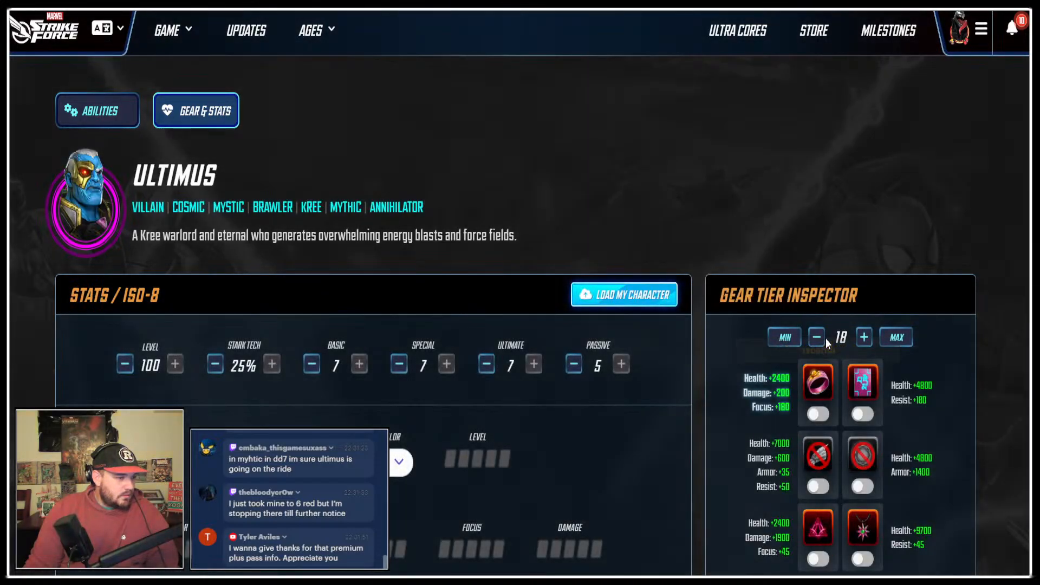
Set the gear tier inspector to 17 and copy the Augmented Uru icon into the infographic's lower-right corner.
{"action": "left_click", "coordinate": [818, 338]}
{"action": "scroll", "coordinate": [902, 395], "scroll_direction": "down", "scroll_amount": 9}
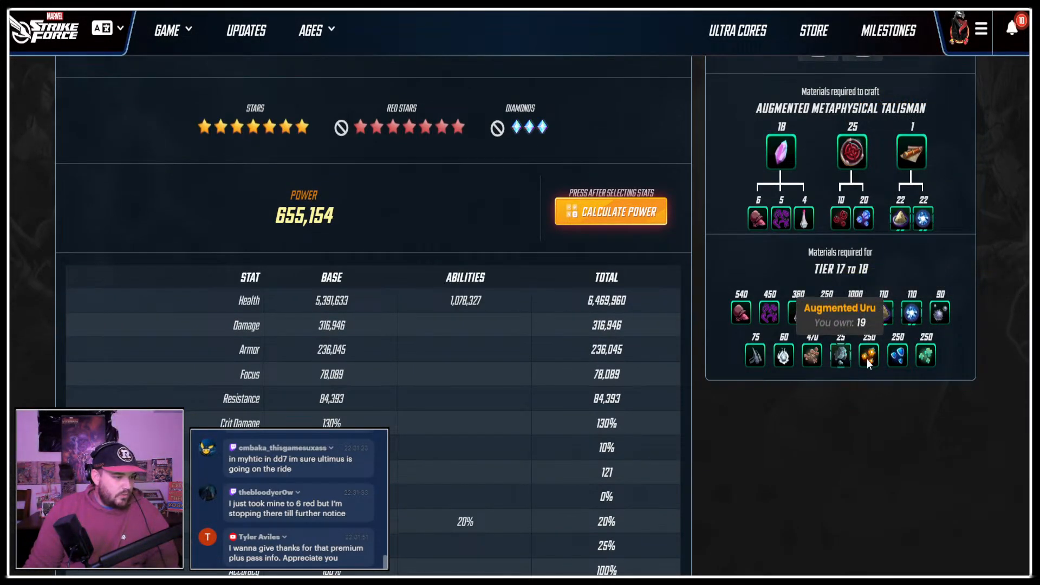
{"action": "key", "text": "ctrl+Tab"}
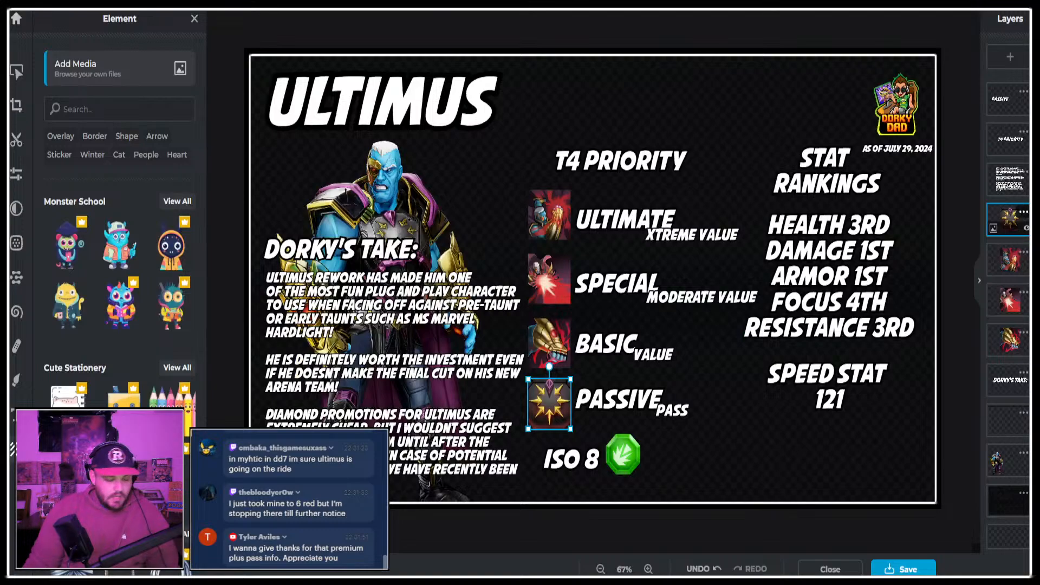
{"action": "key", "text": "ctrl+v"}
{"action": "left_click_drag", "start_coordinate": [600, 264], "coordinate": [915, 449]}
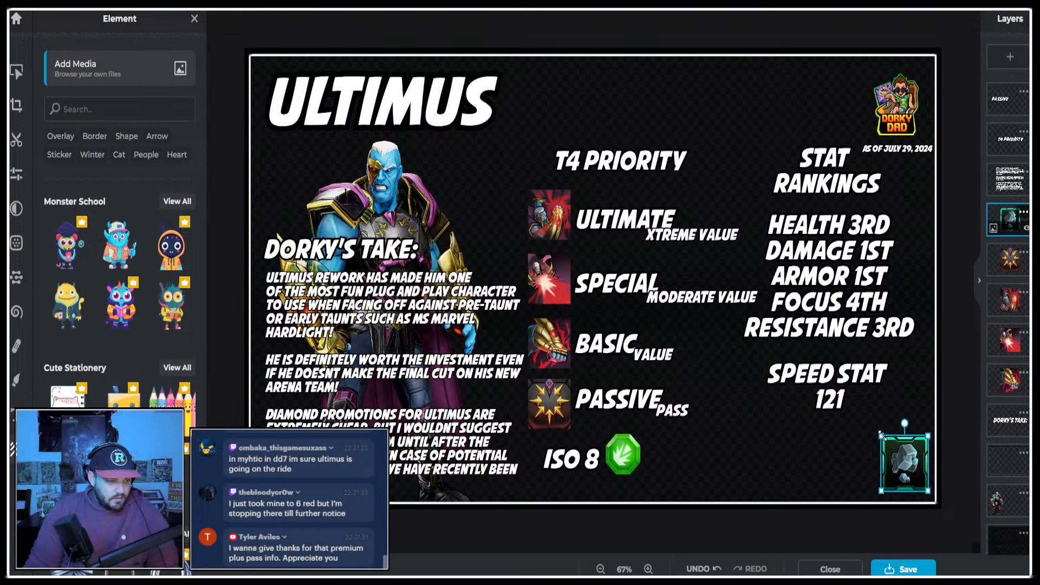
Set the gear tier inspector to 18 and put its Crimson Uru icon in the infographic's lower-right corner, replacing the Augmented Uru icon.
{"action": "key", "text": "ctrl+Tab"}
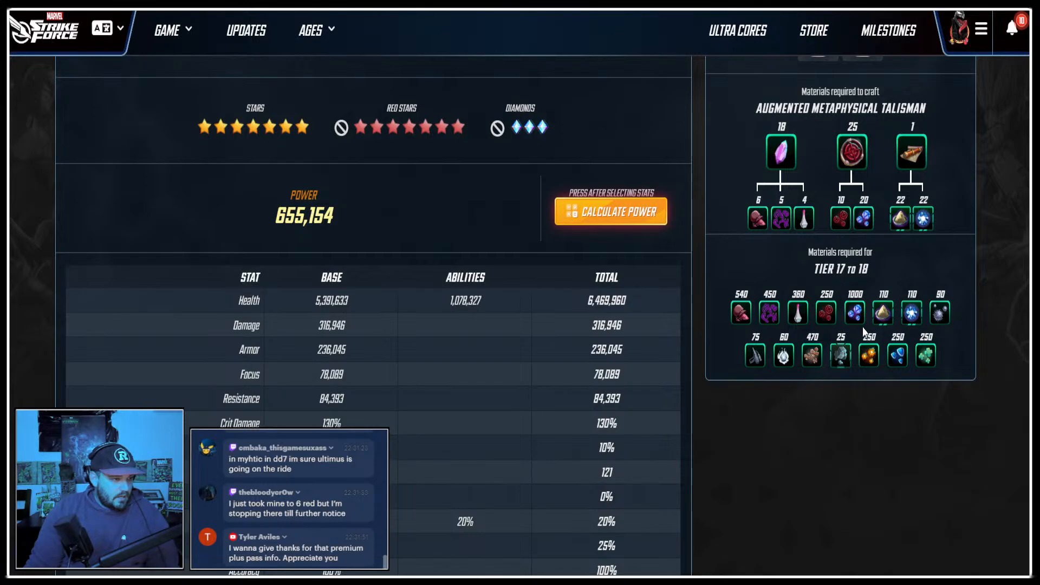
{"action": "scroll", "coordinate": [865, 332], "scroll_direction": "up", "scroll_amount": 8}
{"action": "left_click", "coordinate": [864, 274]}
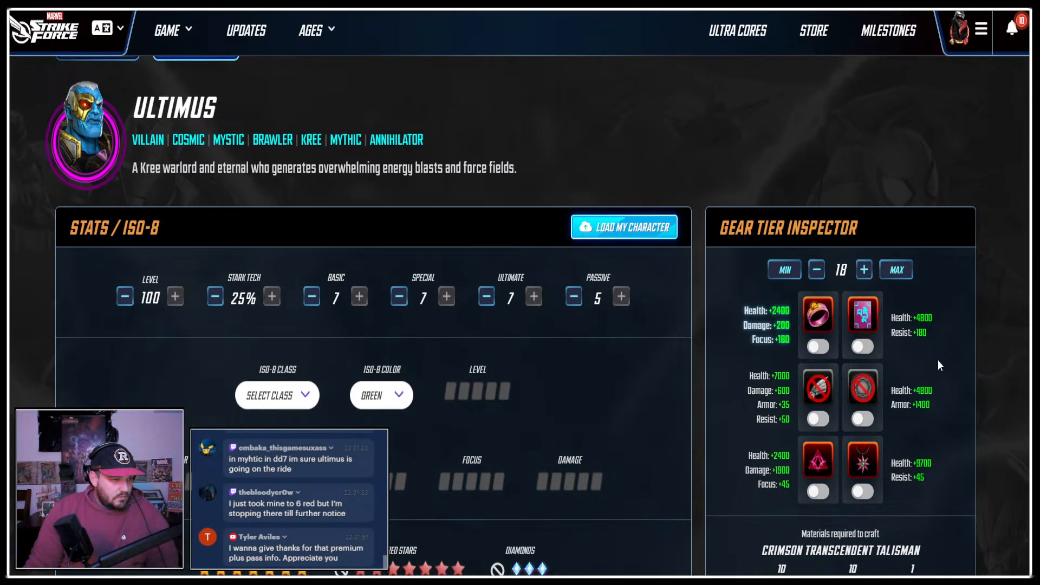
{"action": "scroll", "coordinate": [938, 362], "scroll_direction": "down", "scroll_amount": 8}
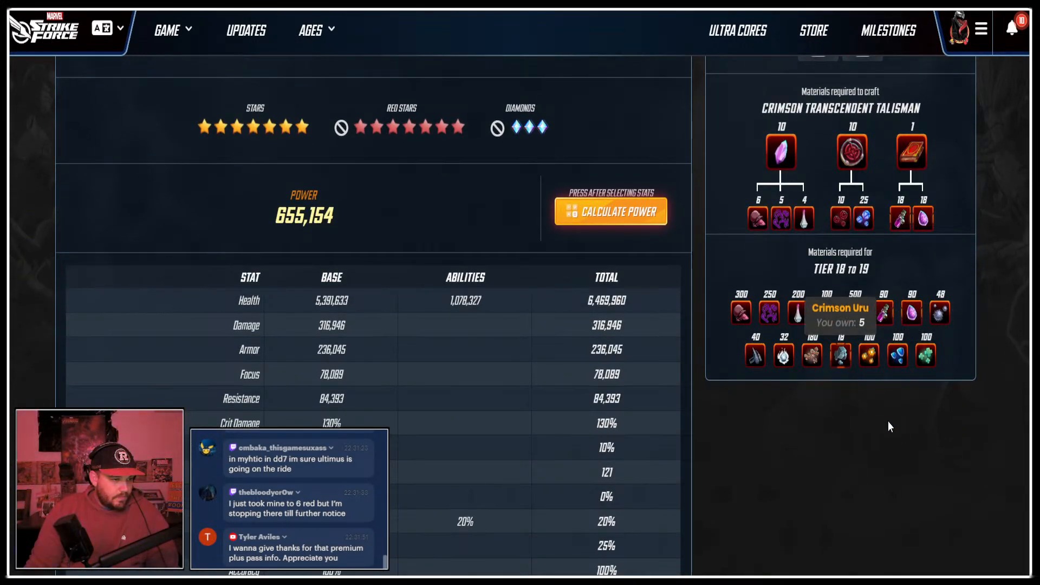
{"action": "key", "text": "ctrl+Tab"}
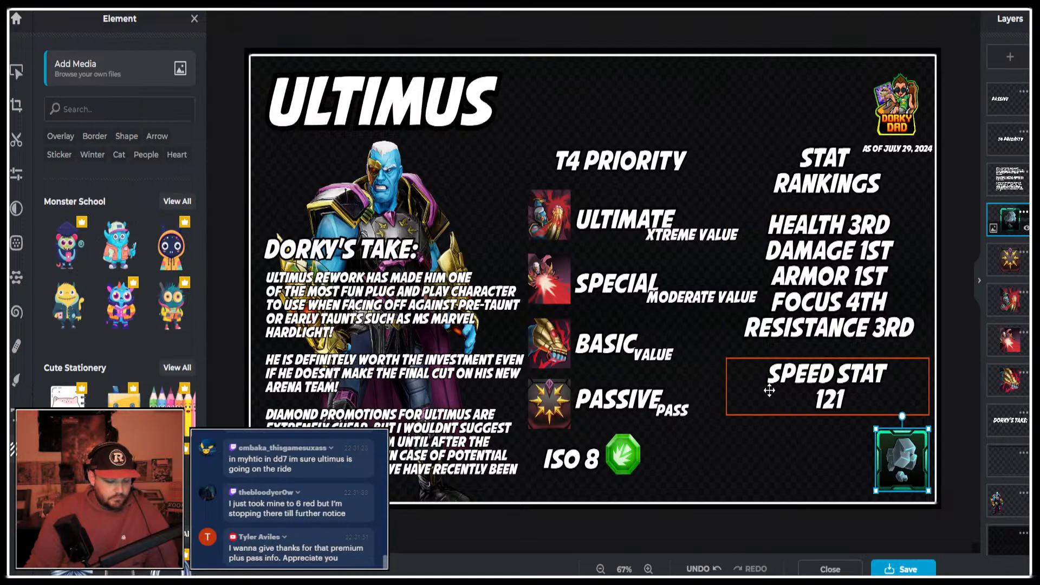
{"action": "key", "text": "ctrl+v"}
{"action": "key", "text": "Delete"}
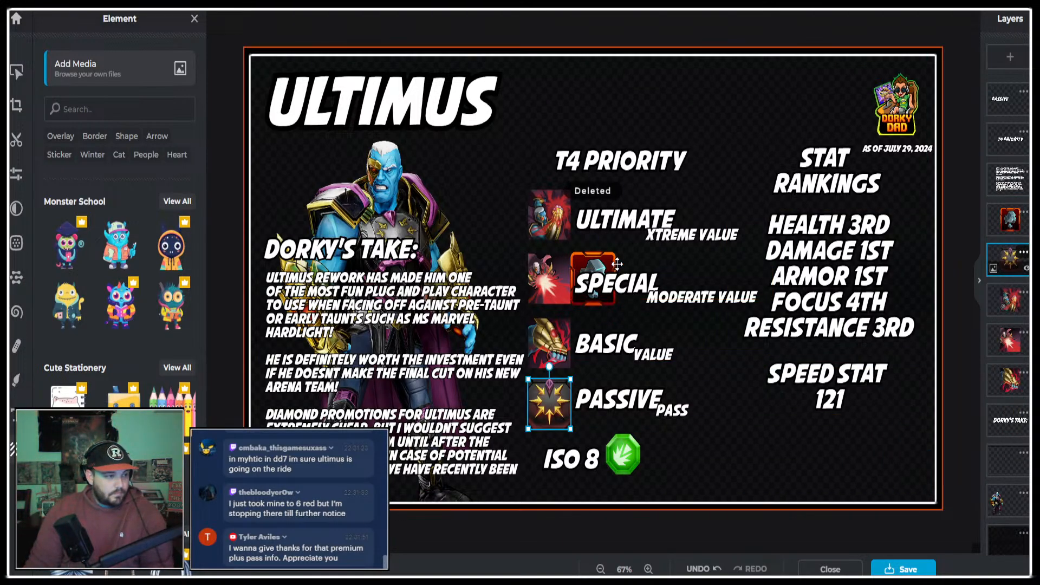
{"action": "left_click_drag", "start_coordinate": [601, 272], "coordinate": [912, 457]}
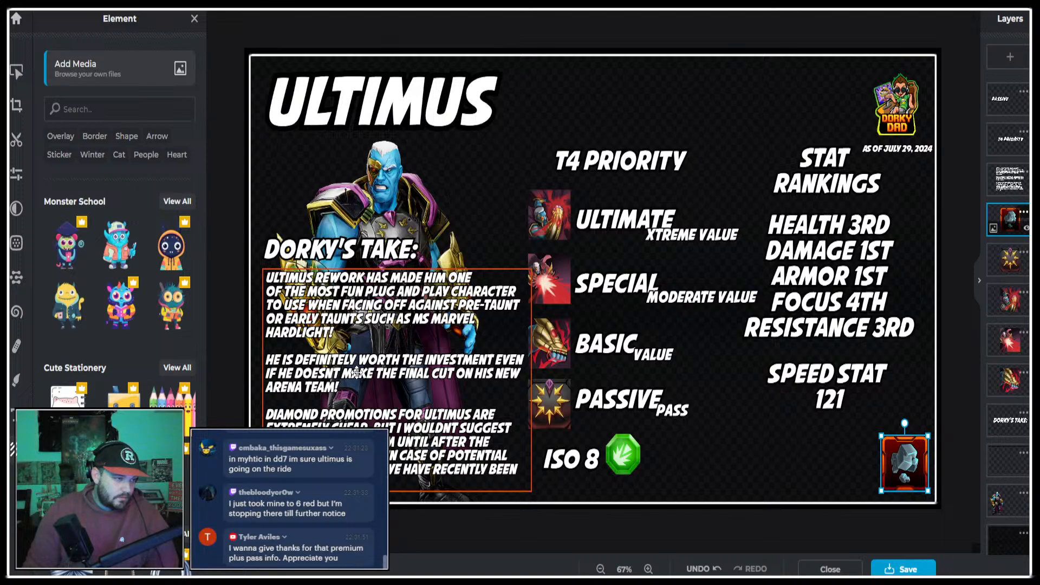
Switch to the Marvel Strike Force website, try selecting Ultimus's trait line beneath his name, and return to the infographic.
{"action": "key", "text": "ctrl+Tab"}
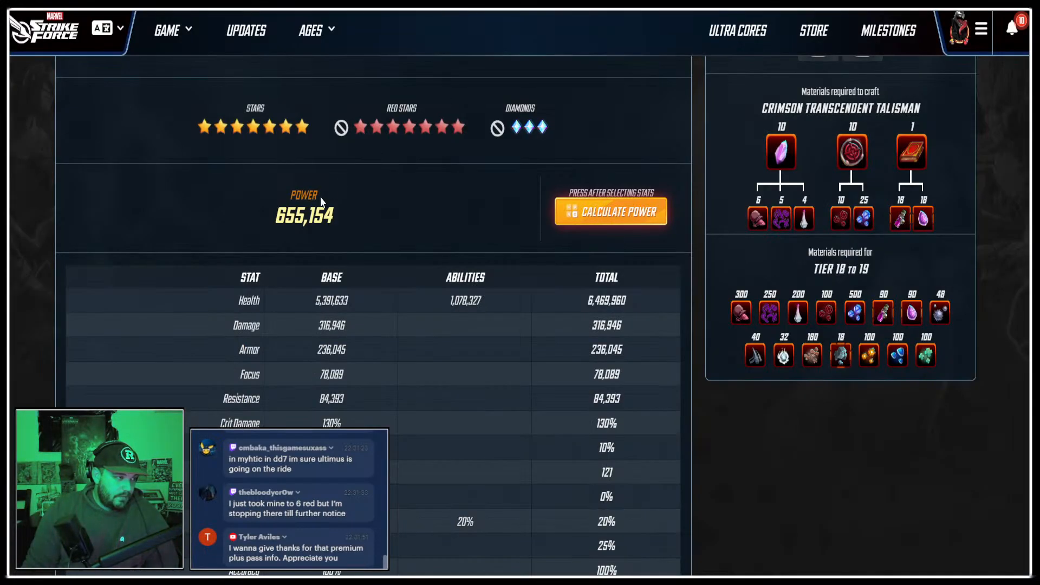
{"action": "scroll", "coordinate": [334, 202], "scroll_direction": "up", "scroll_amount": 10}
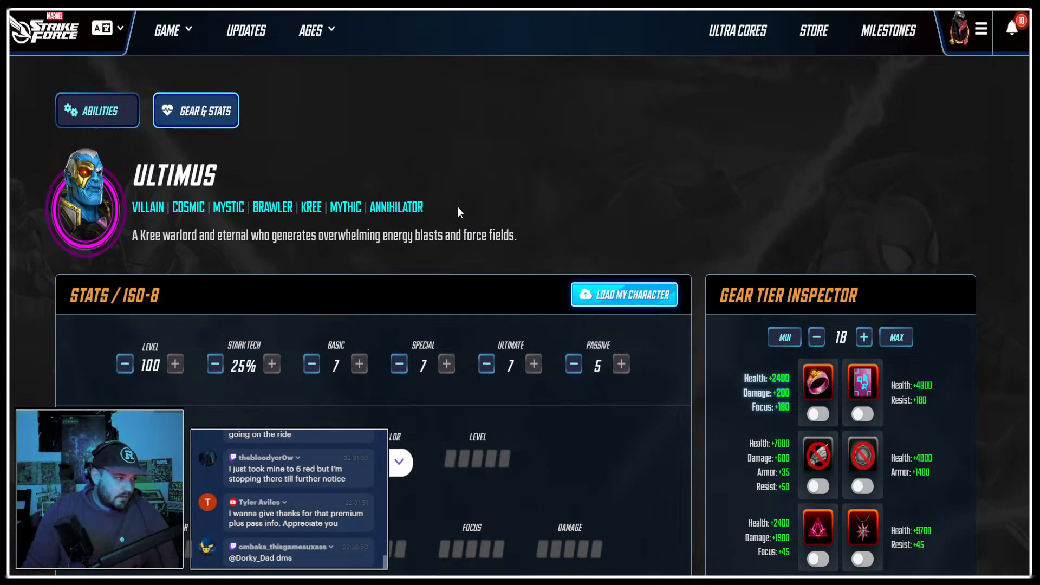
{"action": "left_click_drag", "start_coordinate": [458, 212], "coordinate": [189, 208]}
{"action": "key", "text": "ctrl+shift+Tab"}
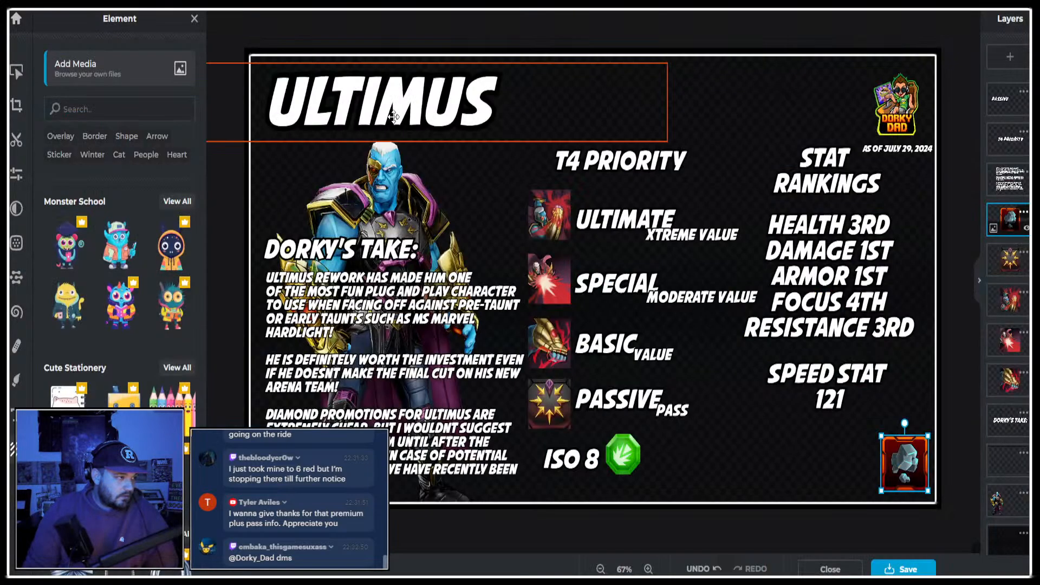
Duplicate the ULTIMUS title and place the copy directly below the original.
{"action": "left_click", "coordinate": [393, 117]}
{"action": "key", "text": "ctrl+c"}
{"action": "key", "text": "ctrl+v"}
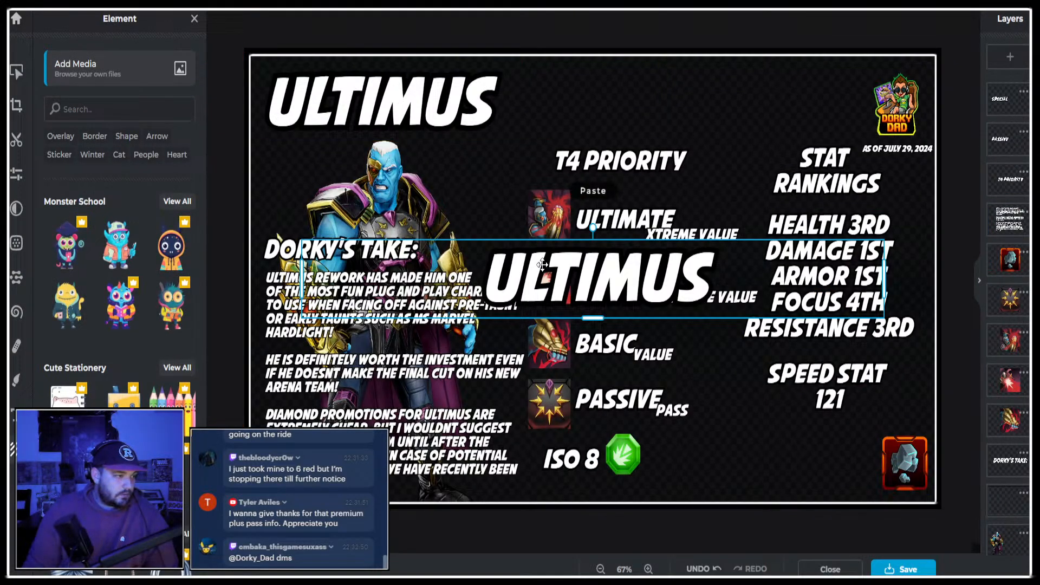
{"action": "left_click_drag", "start_coordinate": [542, 265], "coordinate": [336, 146]}
Copy Ultimus's full trait line, Villain through Annihilator, from the Marvel Strike Force website and replace the duplicated title's text with it.
{"action": "key", "text": "ctrl+Tab"}
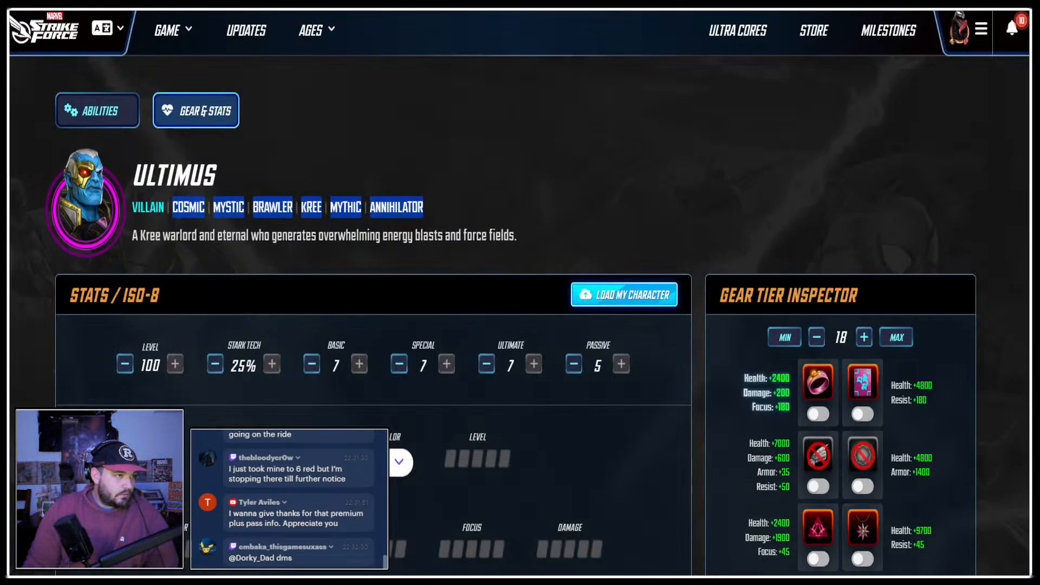
{"action": "left_click", "coordinate": [472, 206]}
{"action": "left_click_drag", "start_coordinate": [474, 208], "coordinate": [134, 206]}
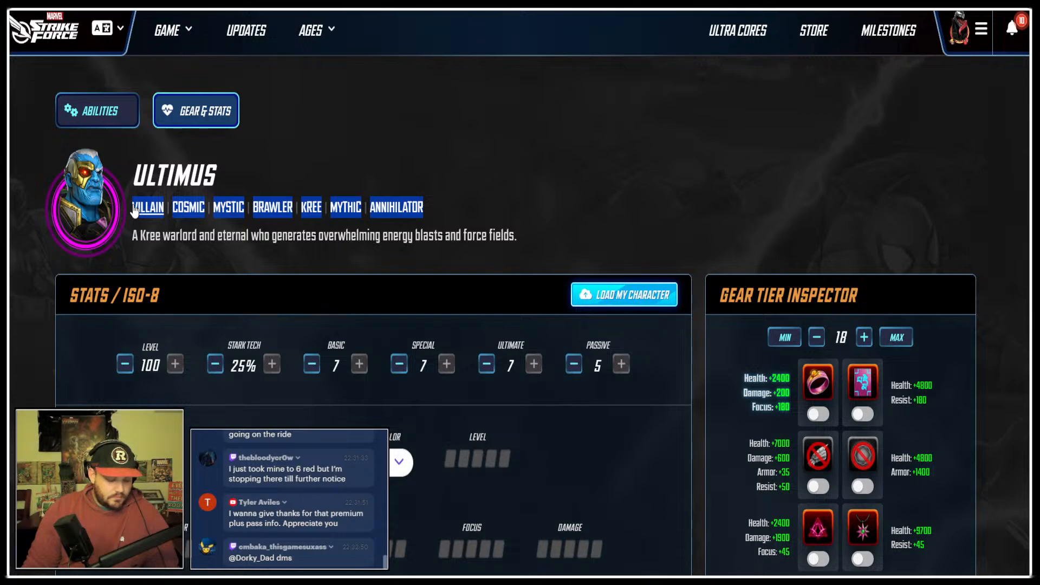
{"action": "key", "text": "ctrl+Tab"}
{"action": "key", "text": "ctrl+Tab"}
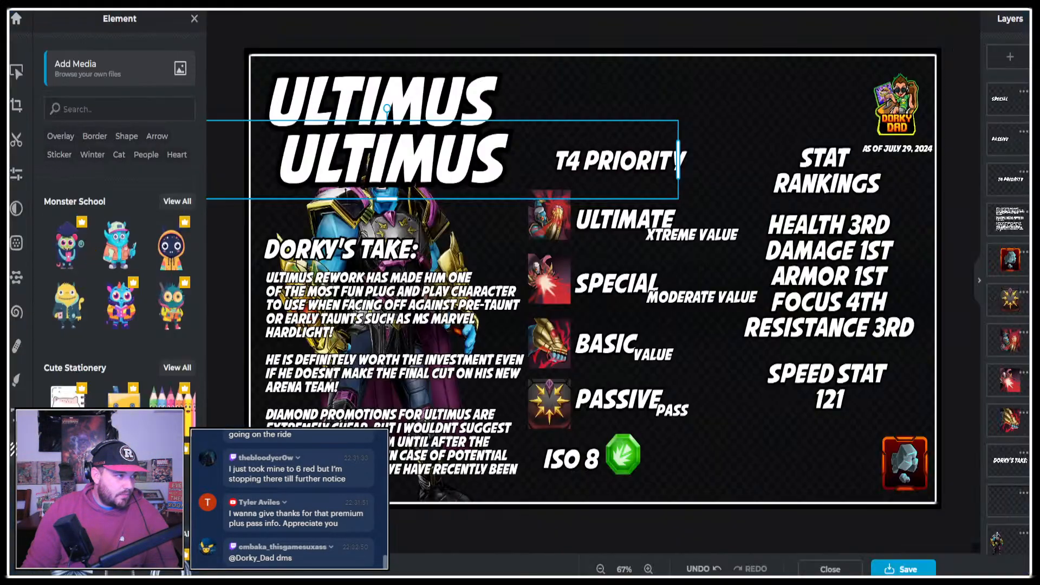
{"action": "double_click", "coordinate": [414, 187]}
{"action": "key", "text": "ctrl+v"}
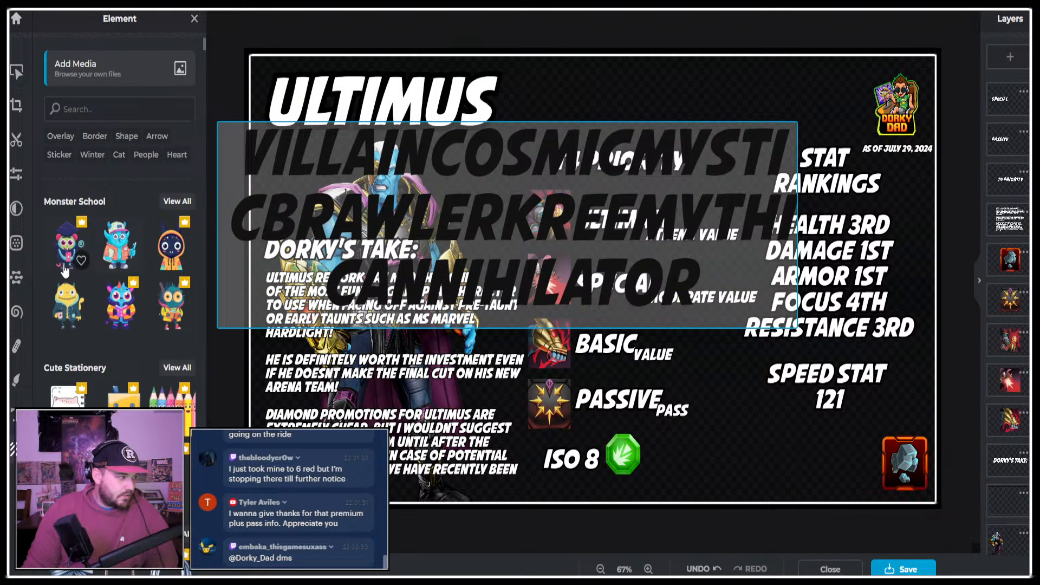
Reduce the pasted trait text's size to 44 and move it just below the ULTIMUS title.
{"action": "left_click", "coordinate": [17, 71]}
{"action": "scroll", "coordinate": [95, 380], "scroll_direction": "down", "scroll_amount": 2}
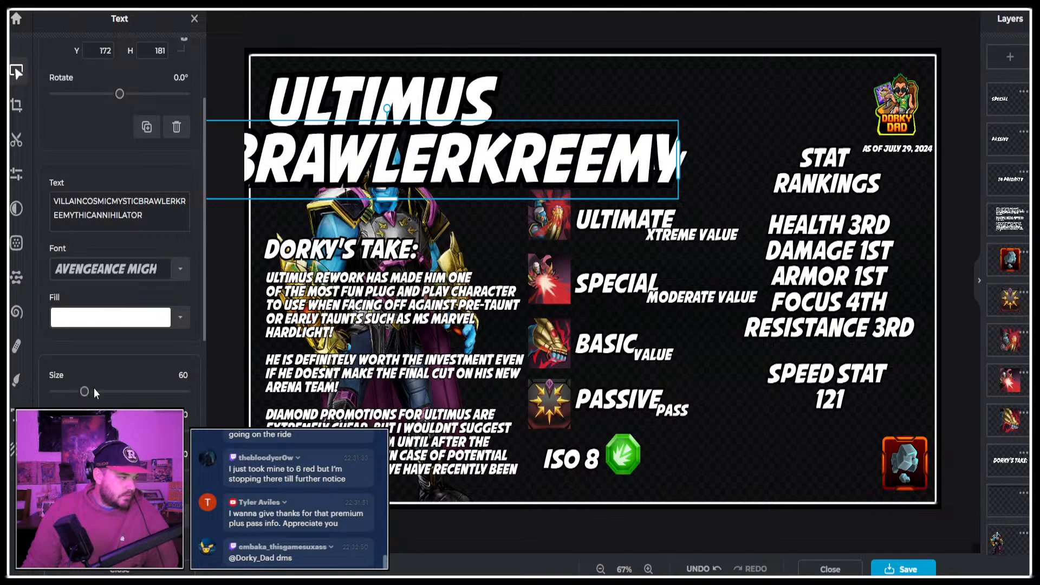
{"action": "left_click_drag", "start_coordinate": [83, 393], "coordinate": [76, 391]}
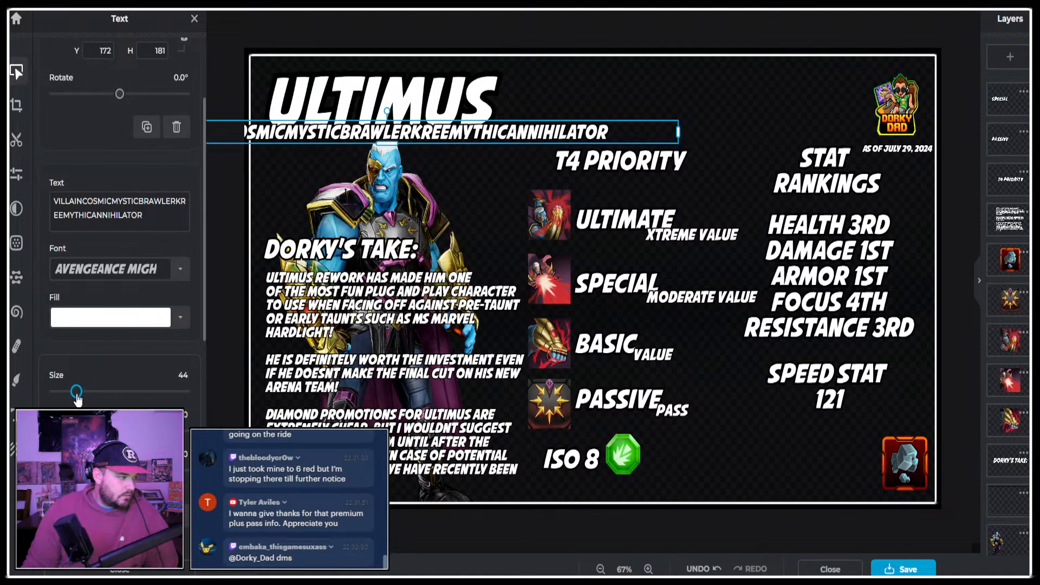
{"action": "left_click_drag", "start_coordinate": [428, 135], "coordinate": [470, 139]}
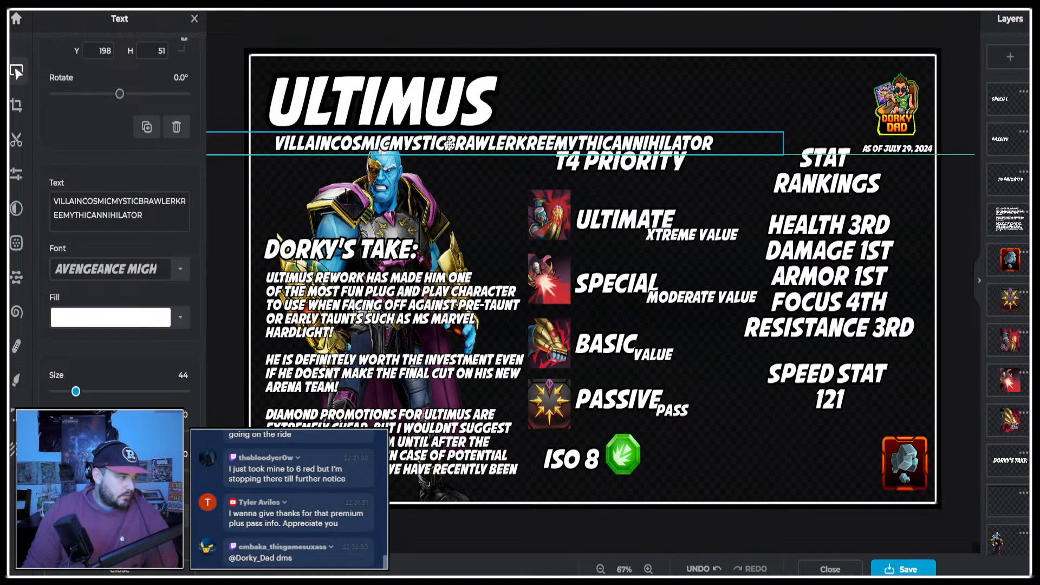
Separate the traits with hyphens so the line reads "VILLAIN- COSMIC - MYSTIC - BRAWLER - KREE - MYTHIC - ANNIHILATOR".
{"action": "double_click", "coordinate": [352, 141]}
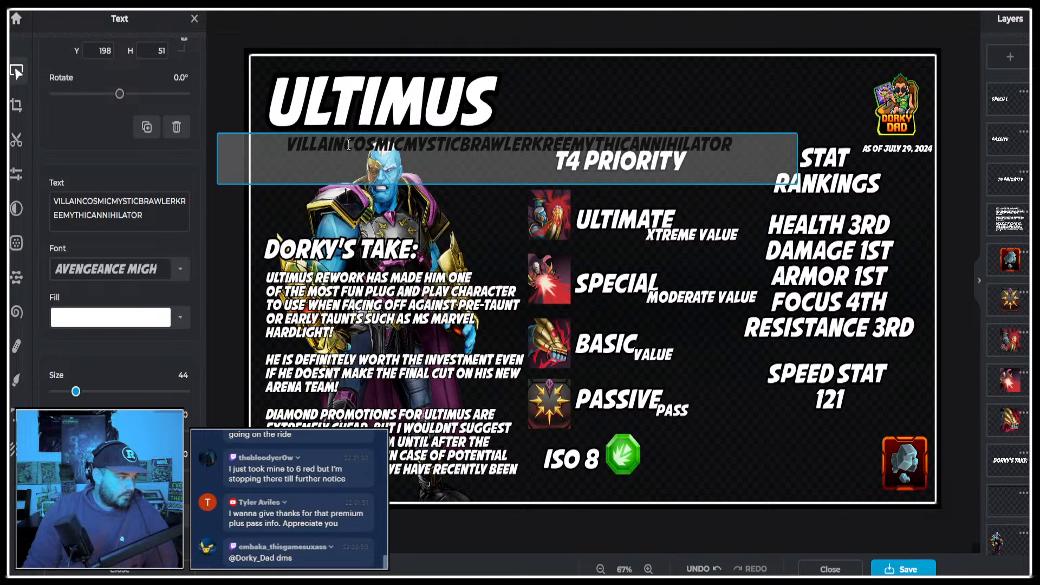
{"action": "type", "text": "-"}
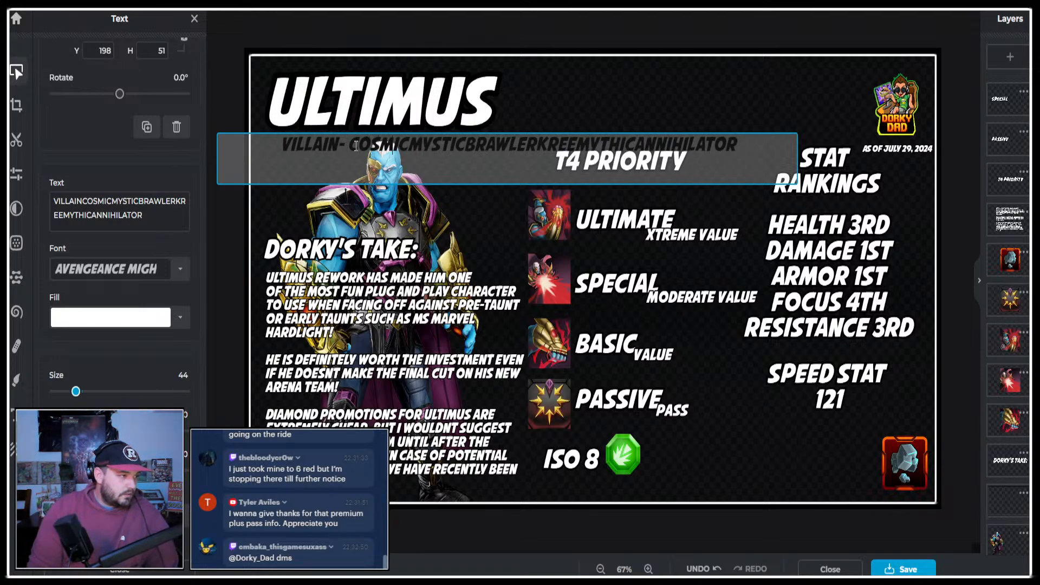
{"action": "key", "text": "Right"}
{"action": "key", "text": "Right"}
{"action": "key", "text": "Right"}
{"action": "key", "text": "Right"}
{"action": "key", "text": "Right"}
{"action": "key", "text": "Right"}
{"action": "type", "text": "-"}
{"action": "key", "text": "Right"}
{"action": "key", "text": "Right"}
{"action": "key", "text": "Right"}
{"action": "key", "text": "Right"}
{"action": "key", "text": "Right"}
{"action": "key", "text": "Right"}
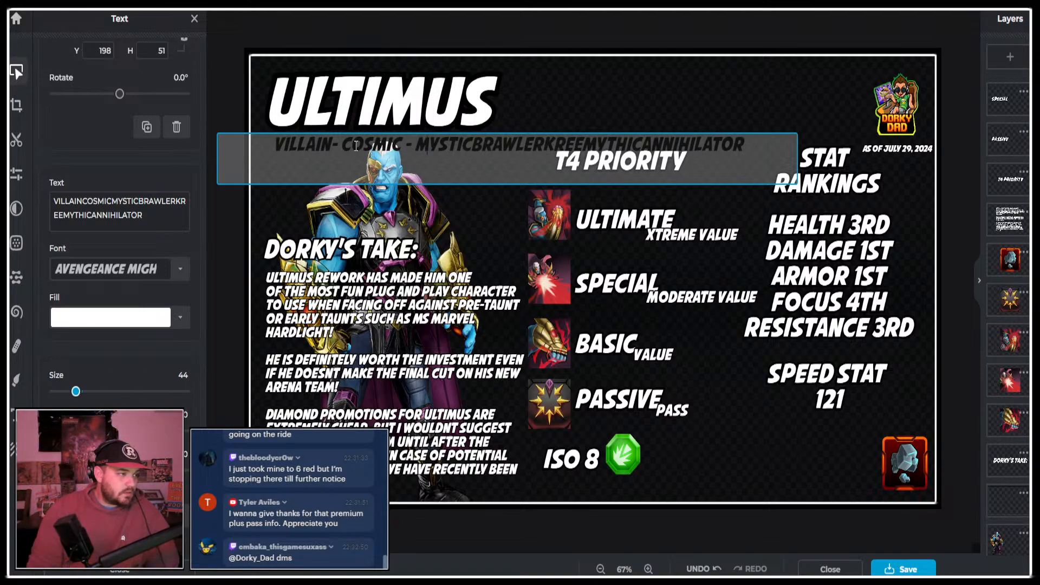
{"action": "type", "text": "-"}
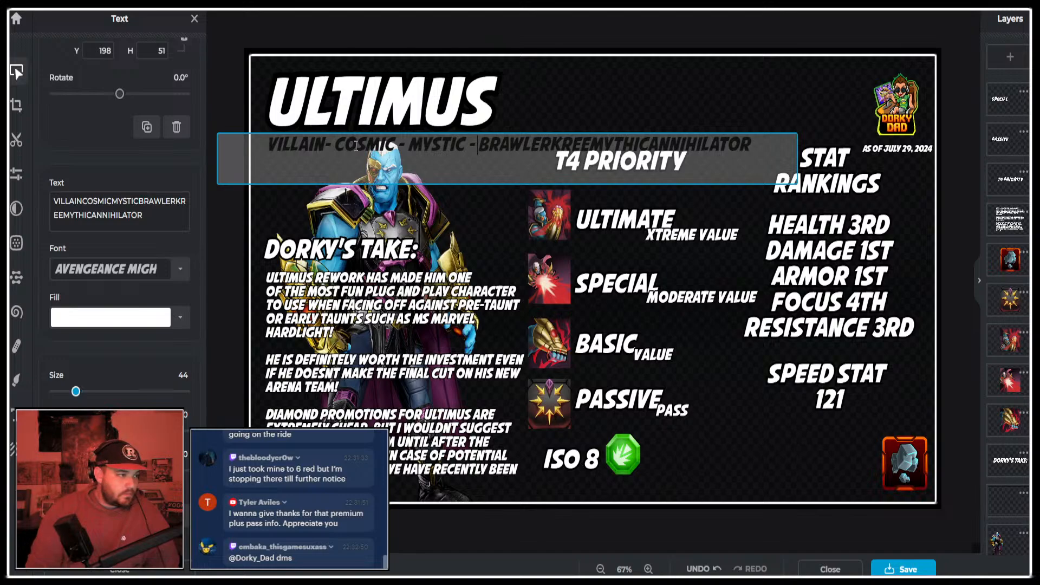
{"action": "key", "text": "Right"}
{"action": "key", "text": "Right"}
{"action": "key", "text": "Right"}
{"action": "key", "text": "Right"}
{"action": "key", "text": "Right"}
{"action": "key", "text": "Right"}
{"action": "key", "text": "Right"}
{"action": "type", "text": "-"}
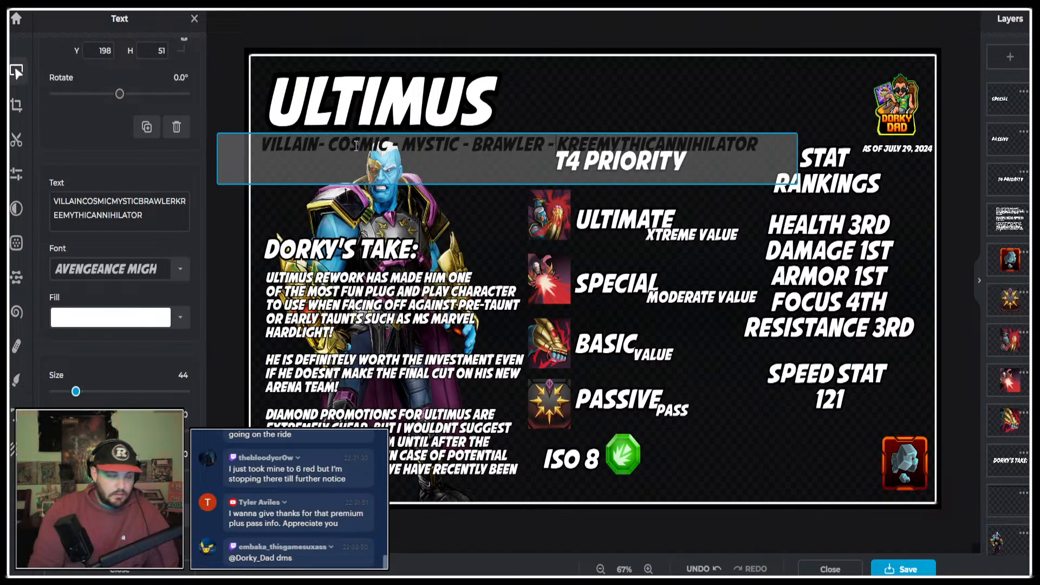
{"action": "key", "text": "Right"}
{"action": "key", "text": "Right"}
{"action": "key", "text": "Right"}
{"action": "key", "text": "Right"}
{"action": "type", "text": "-"}
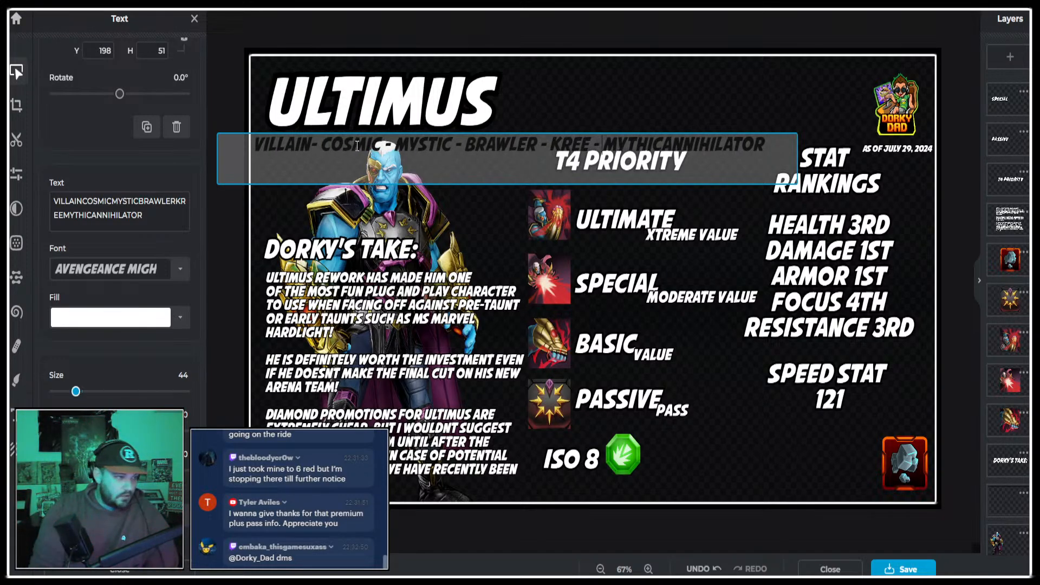
{"action": "key", "text": "Right"}
{"action": "key", "text": "Right"}
{"action": "key", "text": "Right"}
{"action": "key", "text": "Right"}
{"action": "key", "text": "Right"}
{"action": "key", "text": "Right"}
{"action": "type", "text": "-"}
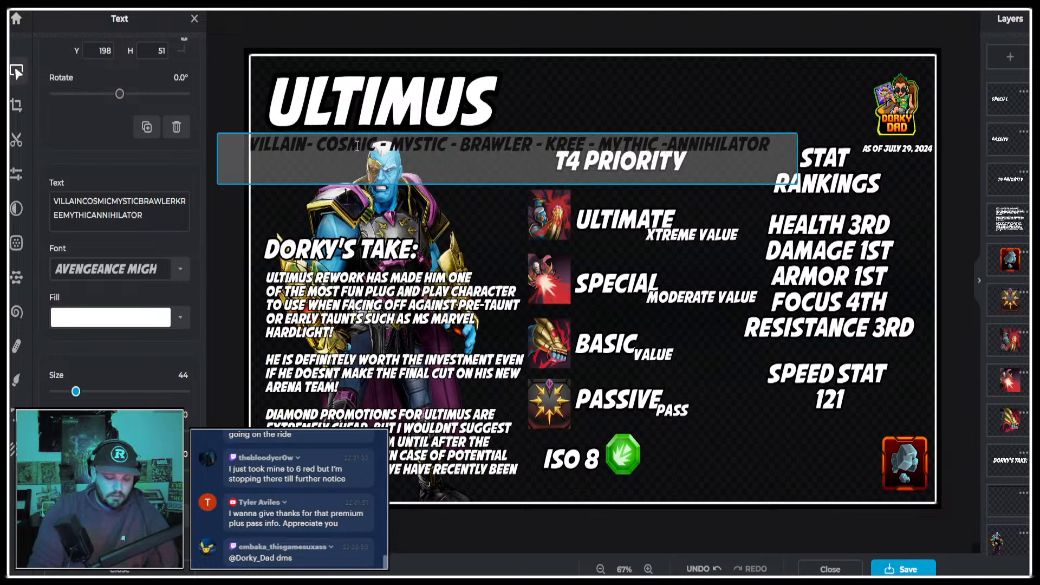
{"action": "left_click", "coordinate": [380, 30]}
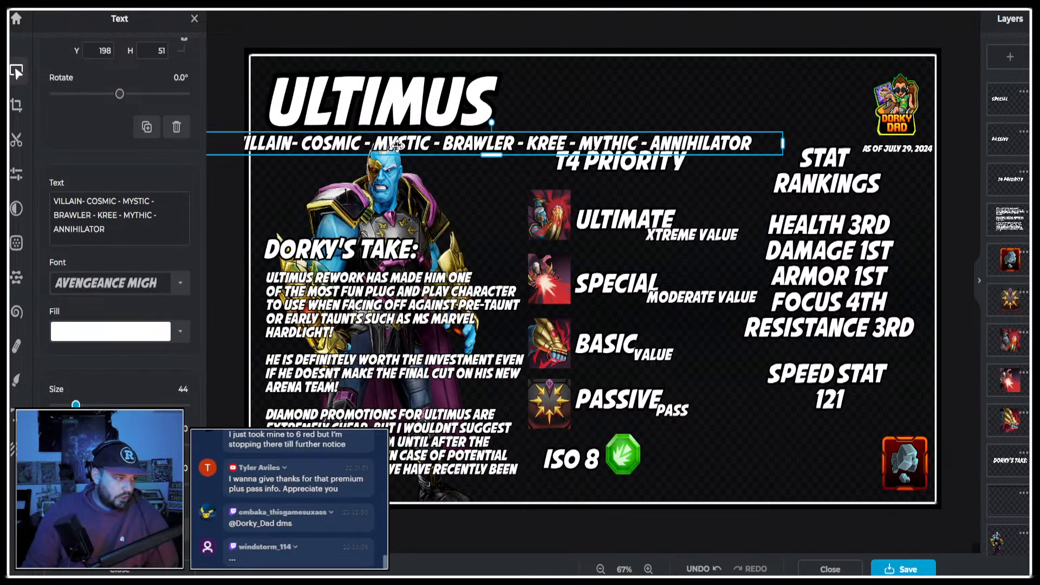
Set the trait line's text size to 30 and align its start with the ULTIMUS title above.
{"action": "left_click_drag", "start_coordinate": [407, 142], "coordinate": [434, 142]}
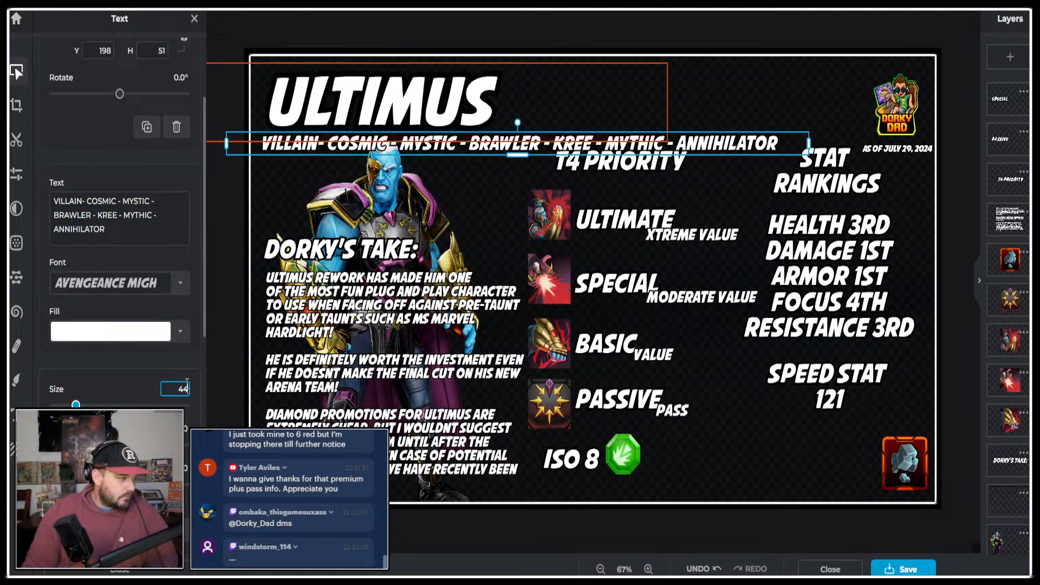
{"action": "key", "text": "BackSpace"}
{"action": "key", "text": "BackSpace"}
{"action": "type", "text": "30"}
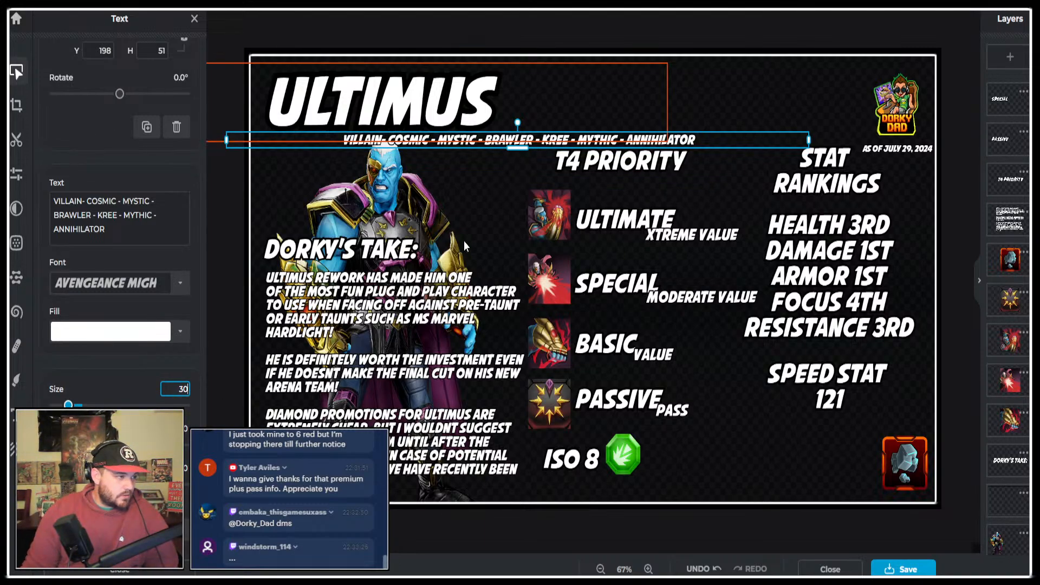
{"action": "left_click_drag", "start_coordinate": [689, 139], "coordinate": [607, 138]}
Select the T4 Priority heading, ability icons and labels, and ISO 8 items together, shrink them slightly and shift them toward the stat rankings.
{"action": "left_click", "coordinate": [665, 157]}
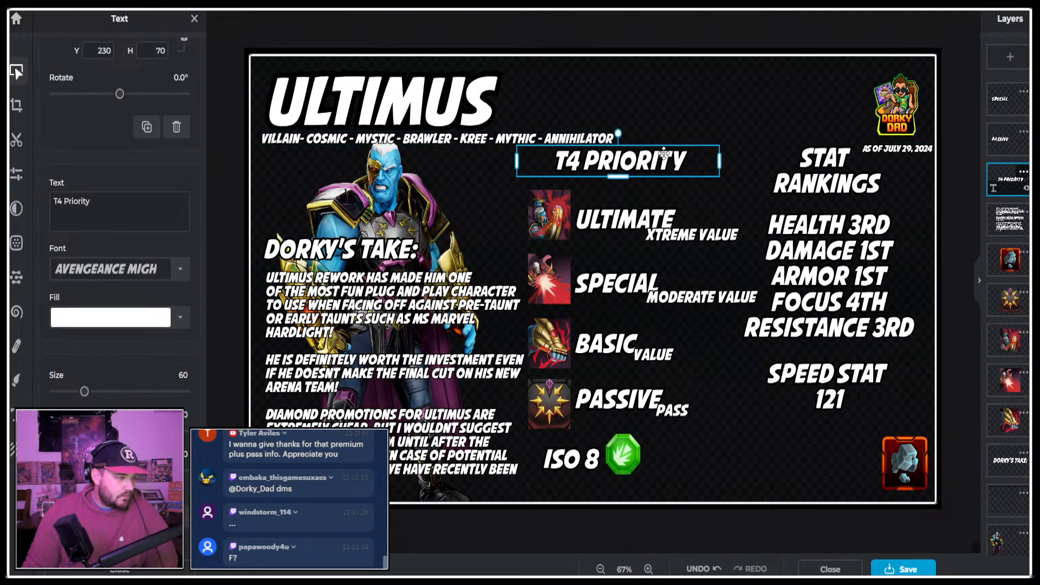
{"action": "scroll", "coordinate": [1008, 298], "scroll_direction": "down", "scroll_amount": 2}
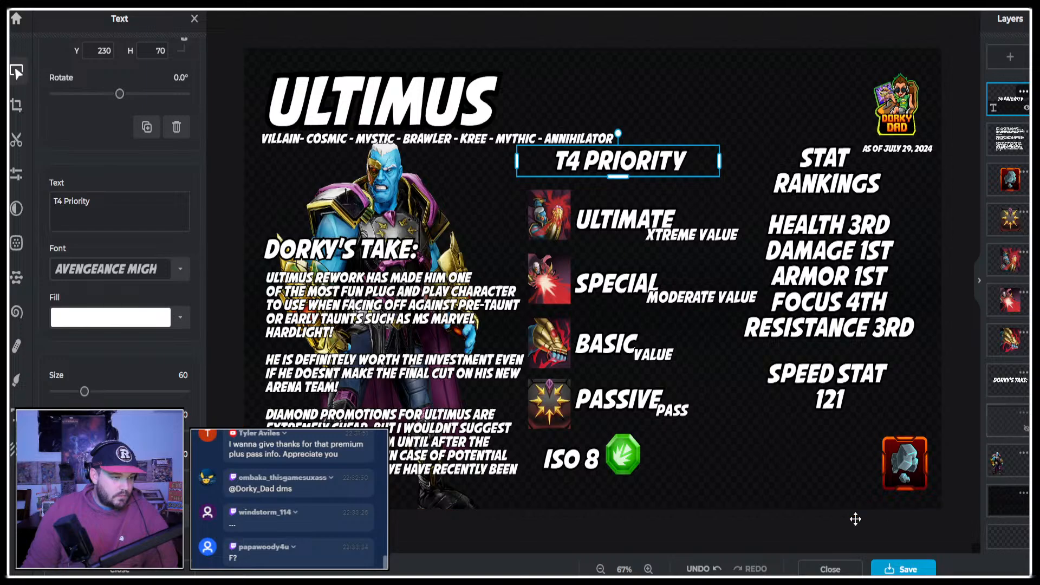
{"action": "left_click_drag", "start_coordinate": [742, 536], "coordinate": [521, 138]}
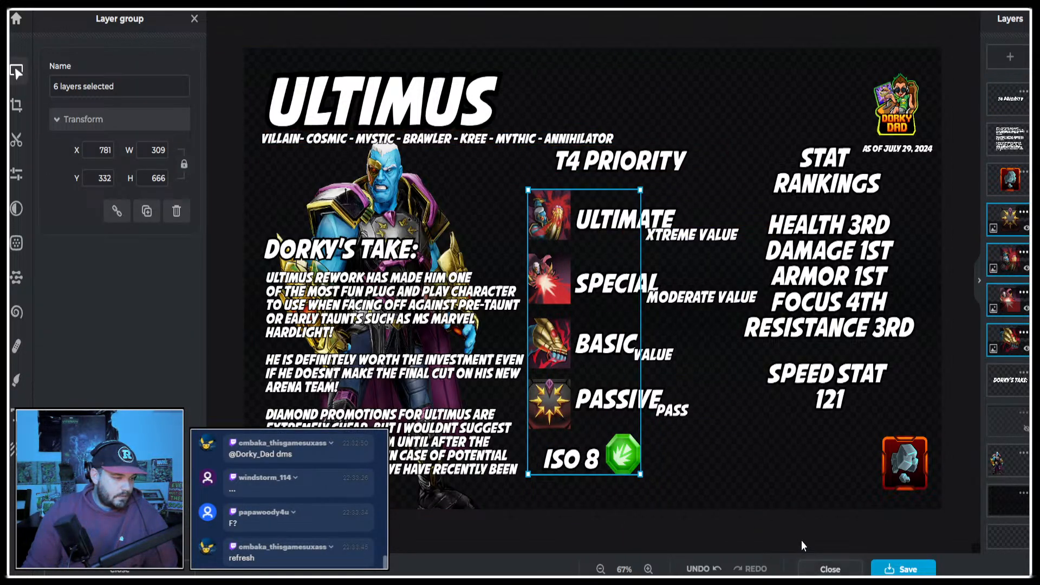
{"action": "left_click_drag", "start_coordinate": [796, 535], "coordinate": [524, 117]}
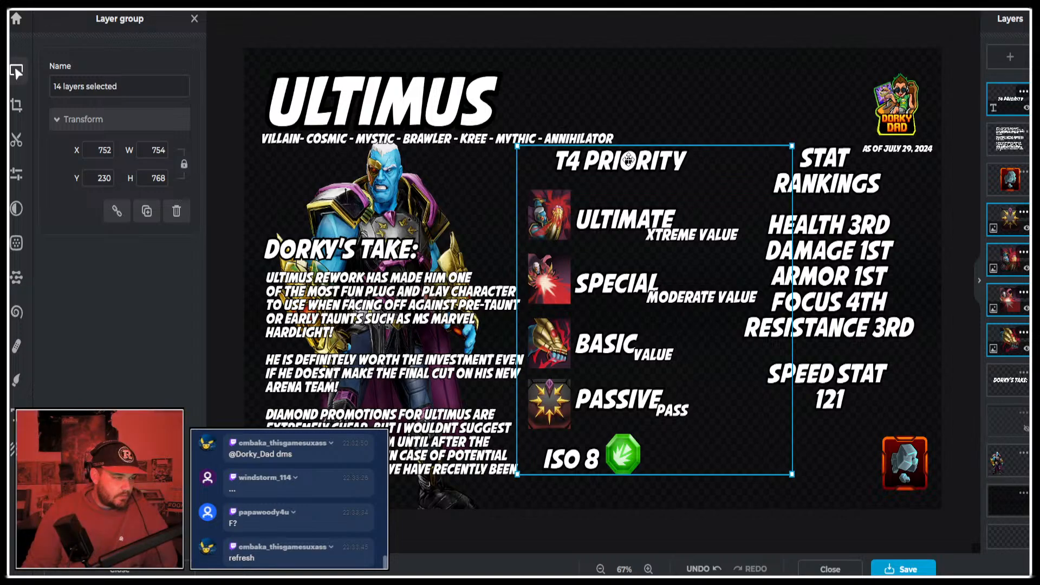
{"action": "left_click_drag", "start_coordinate": [516, 145], "coordinate": [526, 154]}
{"action": "left_click_drag", "start_coordinate": [654, 180], "coordinate": [664, 172]}
{"action": "left_click", "coordinate": [851, 529]}
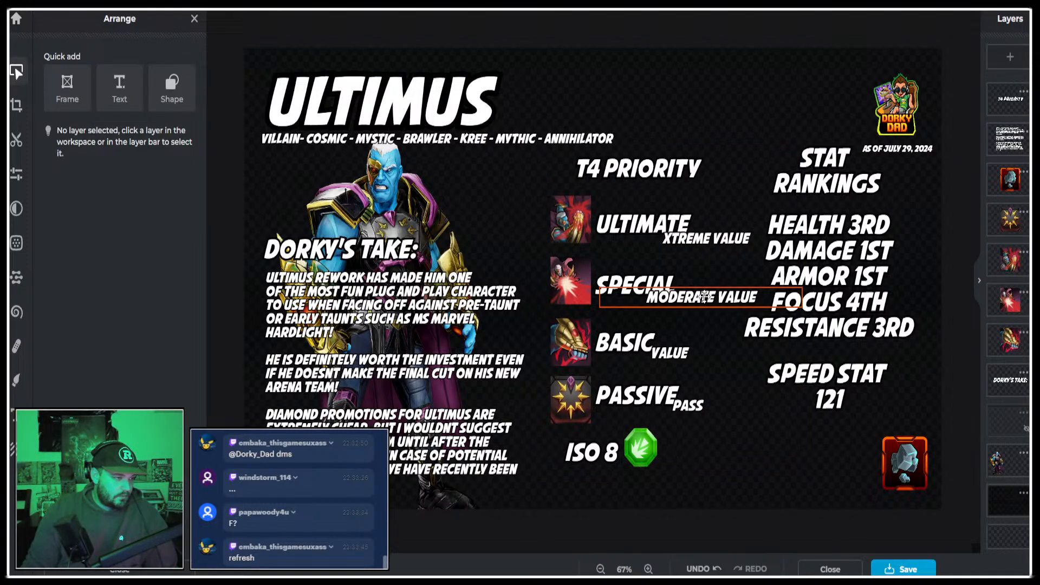
Reposition the Moderate Value text just below the Special label and set its size to 34.
{"action": "left_click_drag", "start_coordinate": [704, 297], "coordinate": [702, 286]}
{"action": "left_click", "coordinate": [701, 243]}
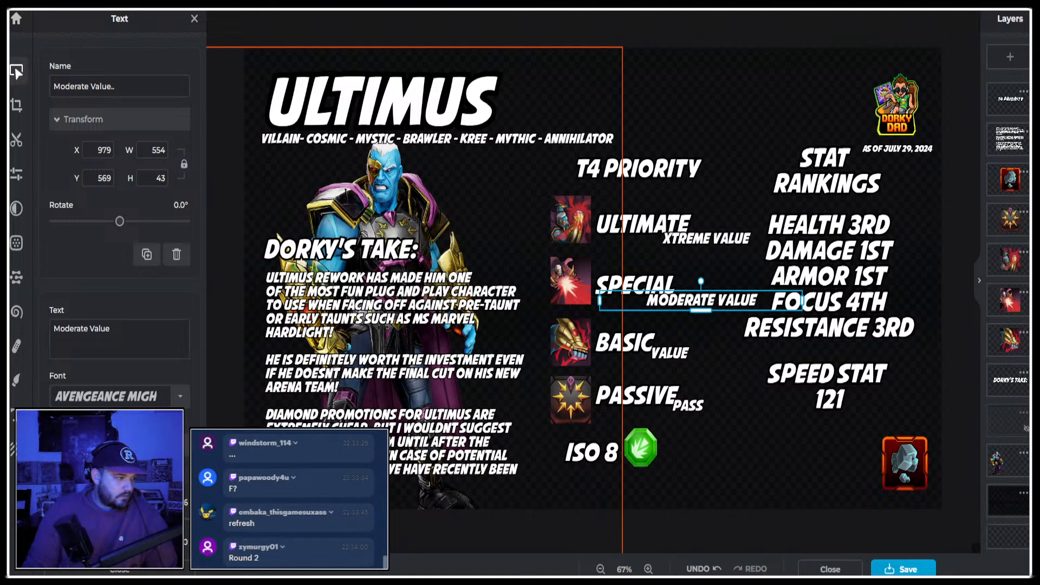
{"action": "type", "text": "34"}
{"action": "key", "text": "Return"}
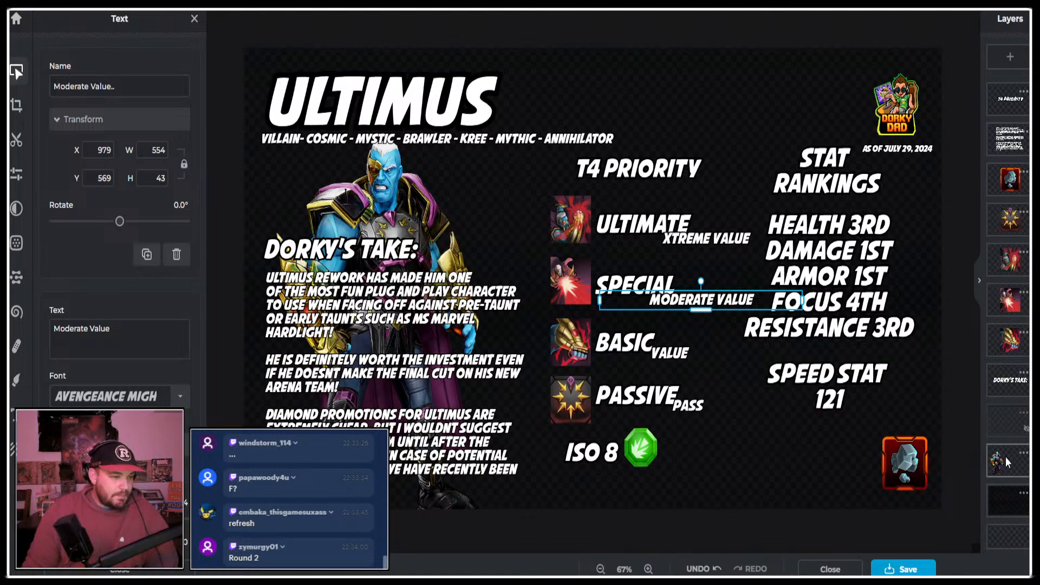
{"action": "left_click", "coordinate": [853, 474]}
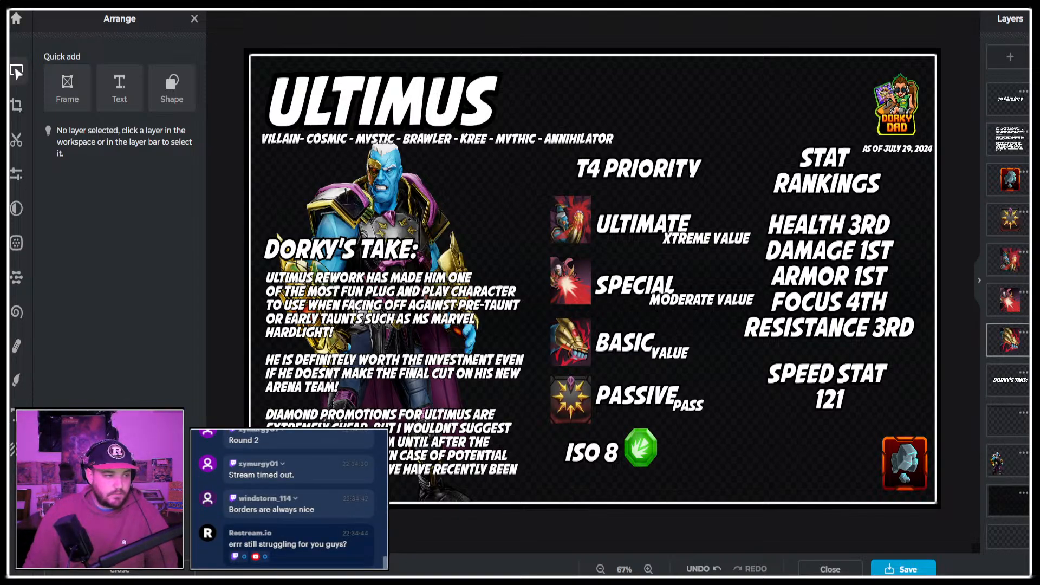
Switch to the Marvel Strike Force website, open the all-character Stats Table and sort it by health from highest to lowest.
{"action": "key", "text": "ctrl+Tab"}
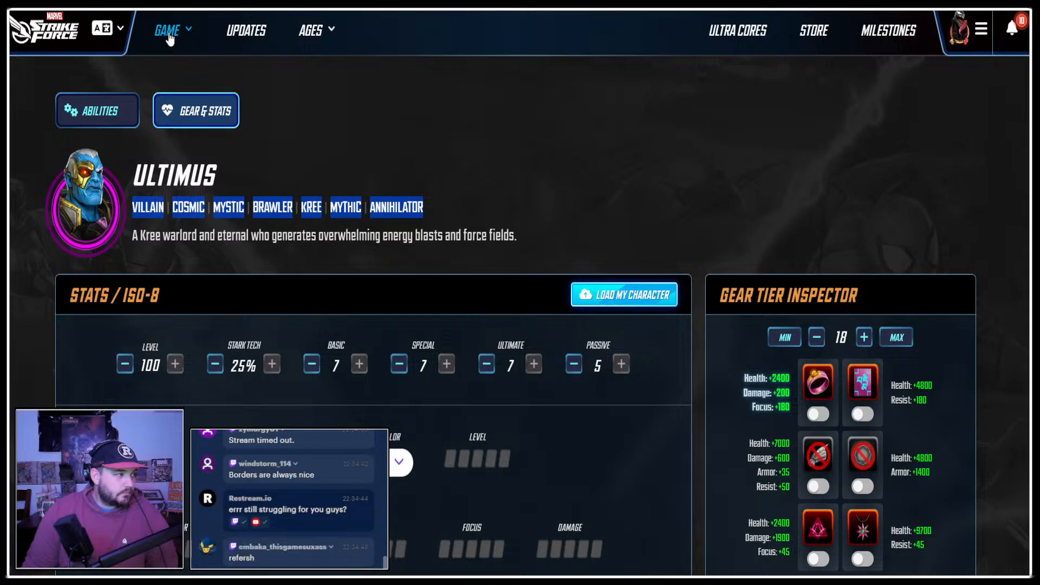
{"action": "left_click", "coordinate": [189, 40]}
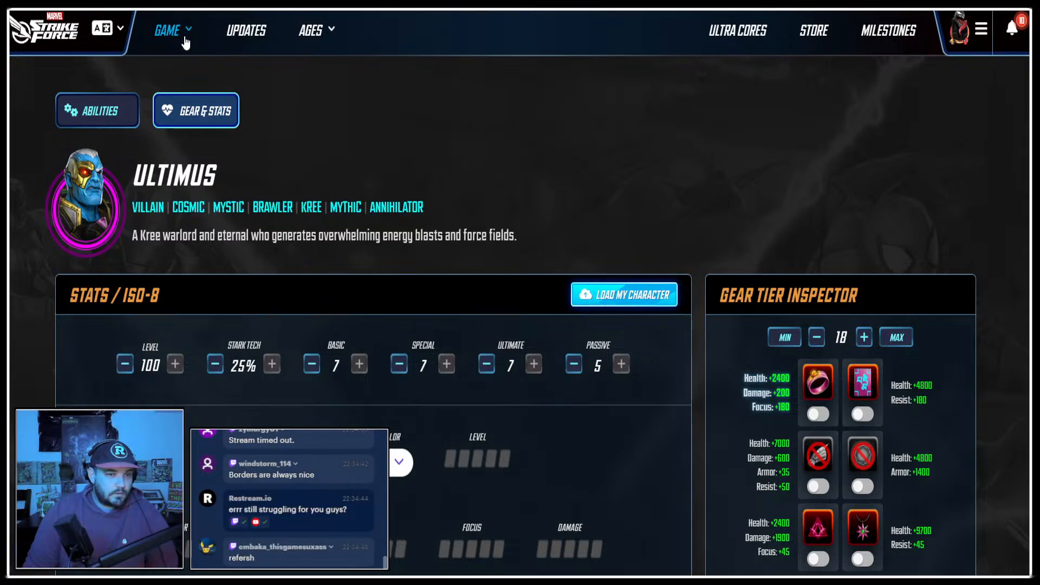
{"action": "left_click", "coordinate": [171, 34]}
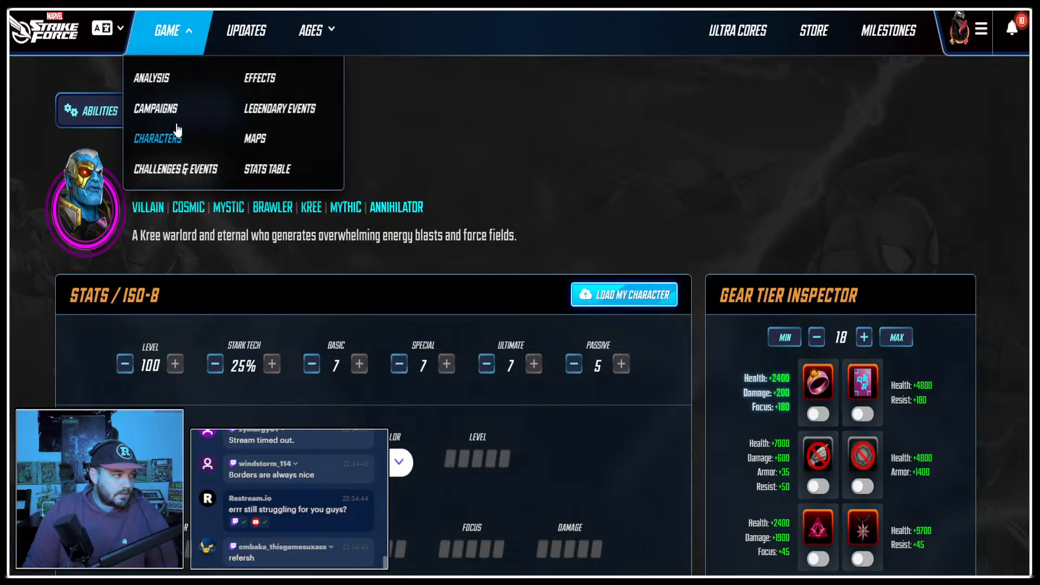
{"action": "left_click", "coordinate": [291, 172]}
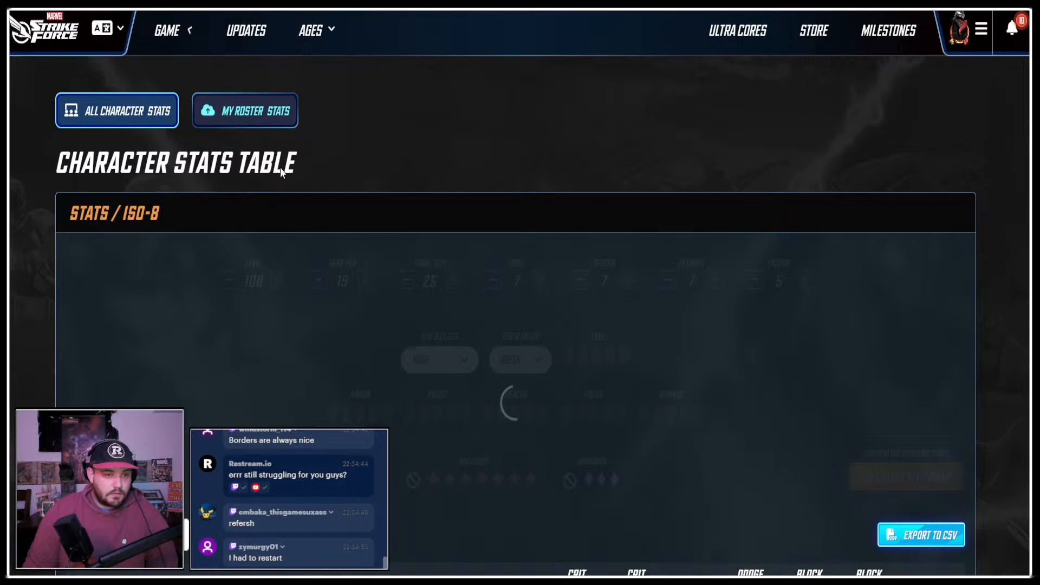
{"action": "scroll", "coordinate": [476, 148], "scroll_direction": "down", "scroll_amount": 7}
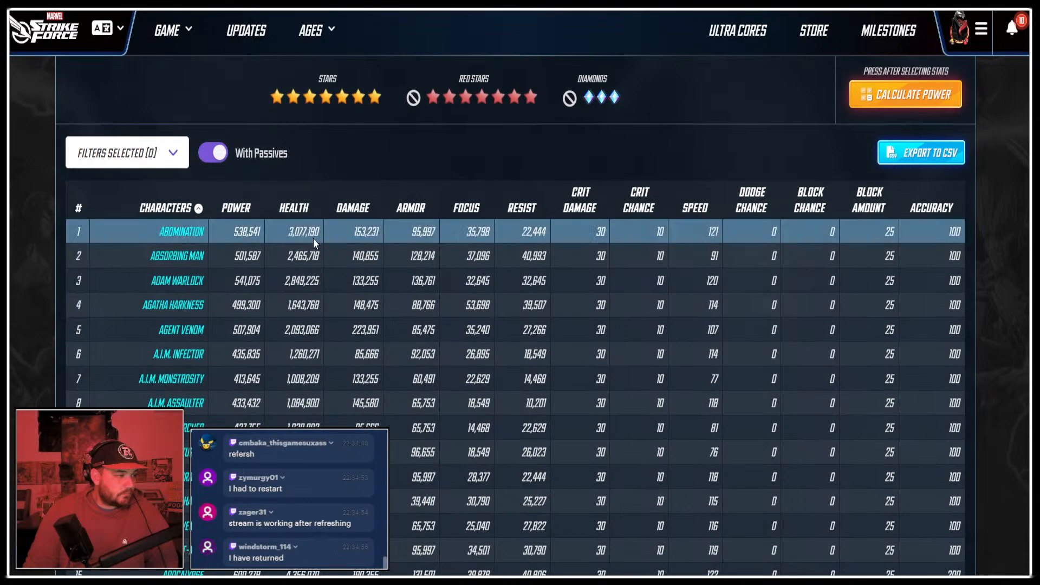
{"action": "left_click", "coordinate": [294, 208]}
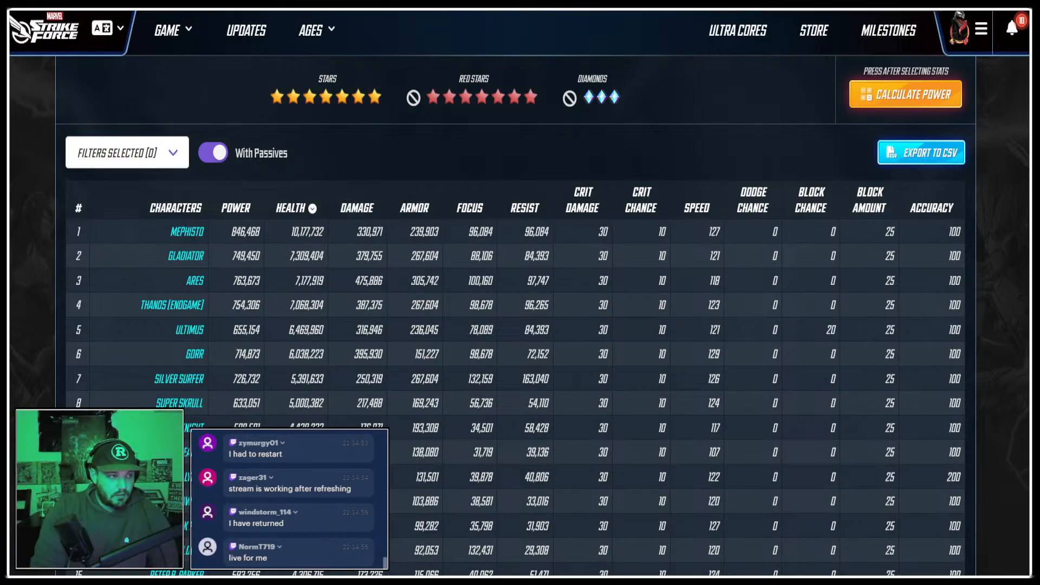
Return to the infographic and change the Health entry in the stat rankings to 5th.
{"action": "scroll", "coordinate": [189, 320], "scroll_direction": "down", "scroll_amount": 1}
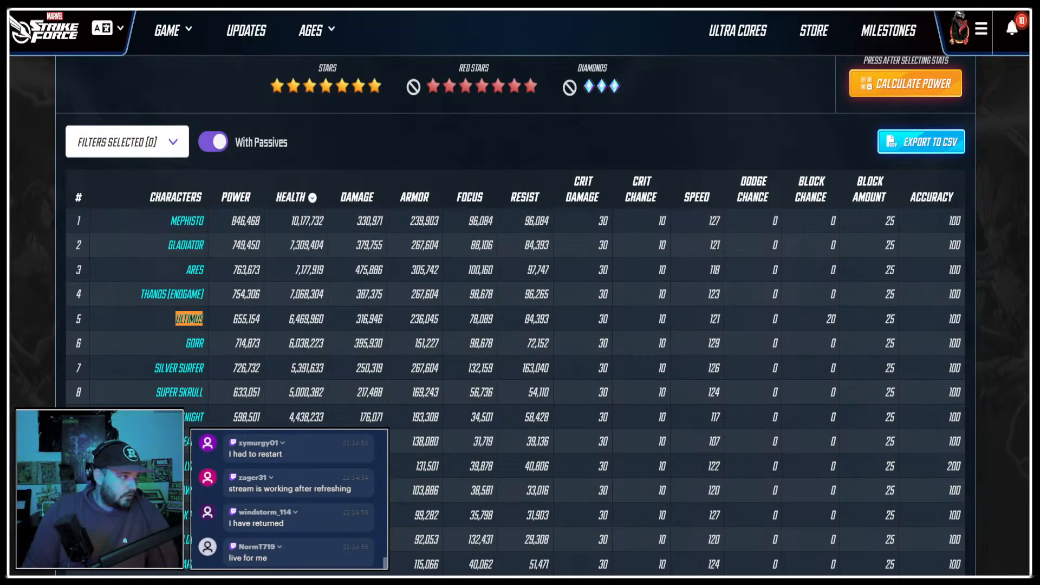
{"action": "key", "text": "ctrl+Tab"}
{"action": "left_click", "coordinate": [857, 264]}
{"action": "double_click", "coordinate": [856, 264]}
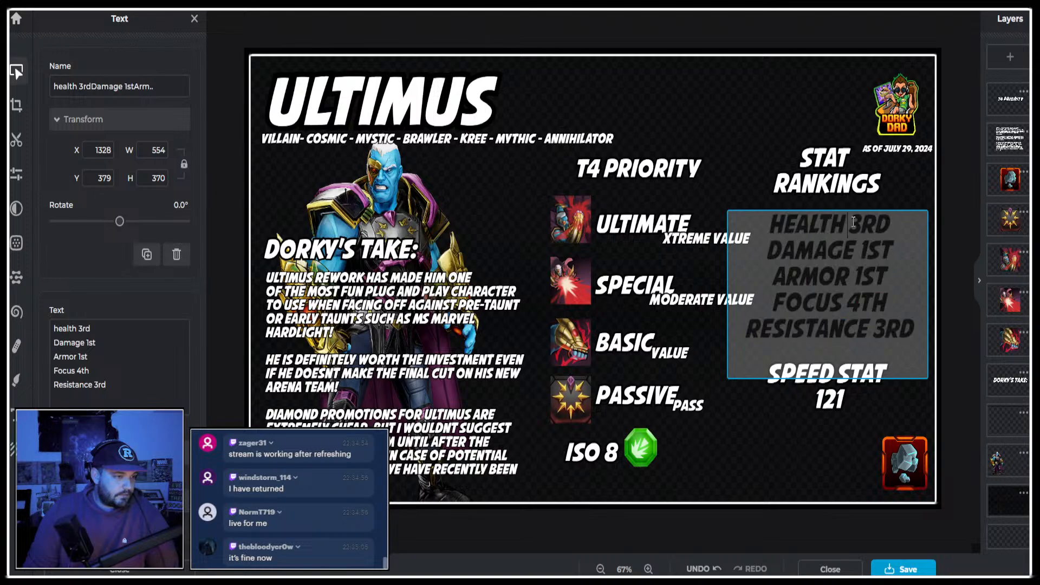
{"action": "left_click_drag", "start_coordinate": [860, 225], "coordinate": [928, 232]}
{"action": "key", "text": "BackSpace"}
{"action": "key", "text": "BackSpace"}
{"action": "type", "text": "5TH"}
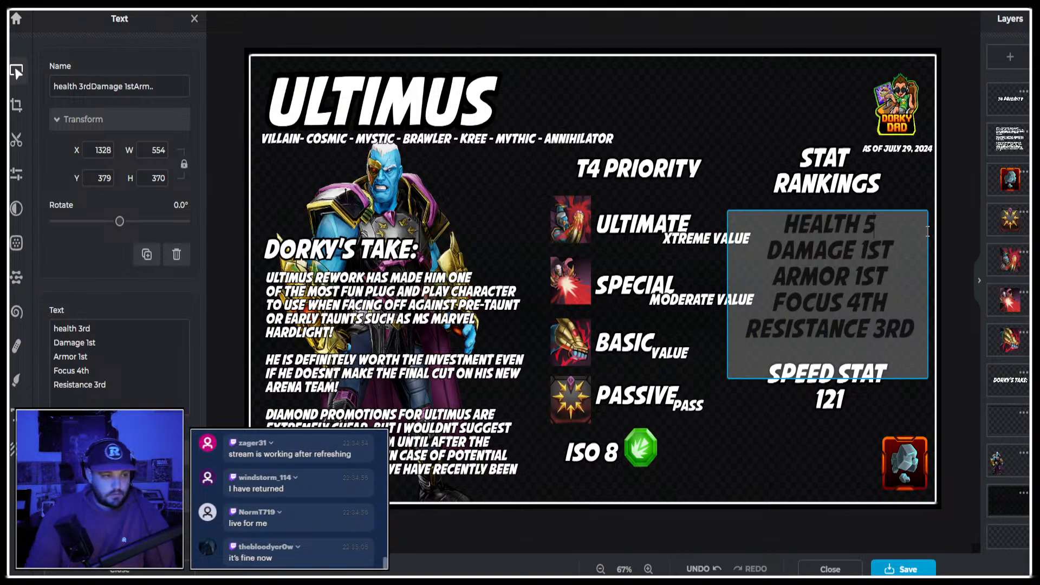
Sort the website's stats table by damage and set the infographic's Damage ranking to 6th.
{"action": "double_click", "coordinate": [872, 242]}
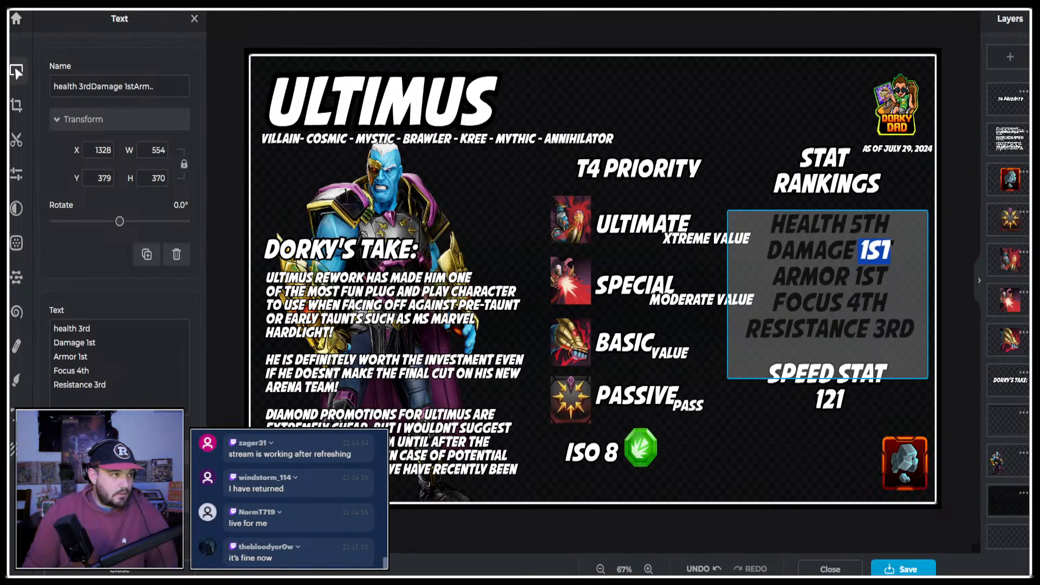
{"action": "key", "text": "ctrl+Tab"}
{"action": "key", "text": "ctrl+Tab"}
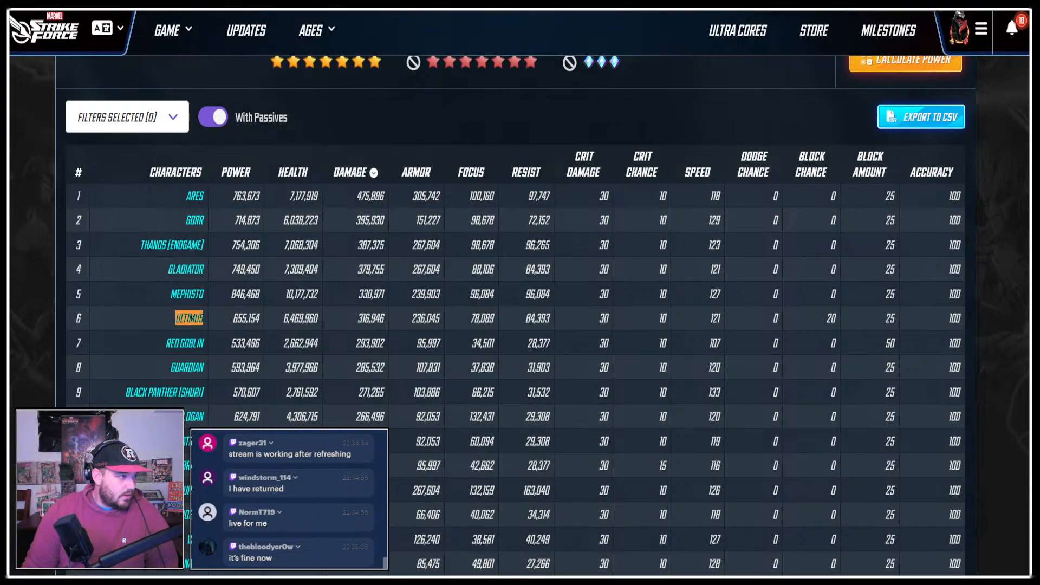
{"action": "key", "text": "ctrl+Tab"}
{"action": "type", "text": "6th"}
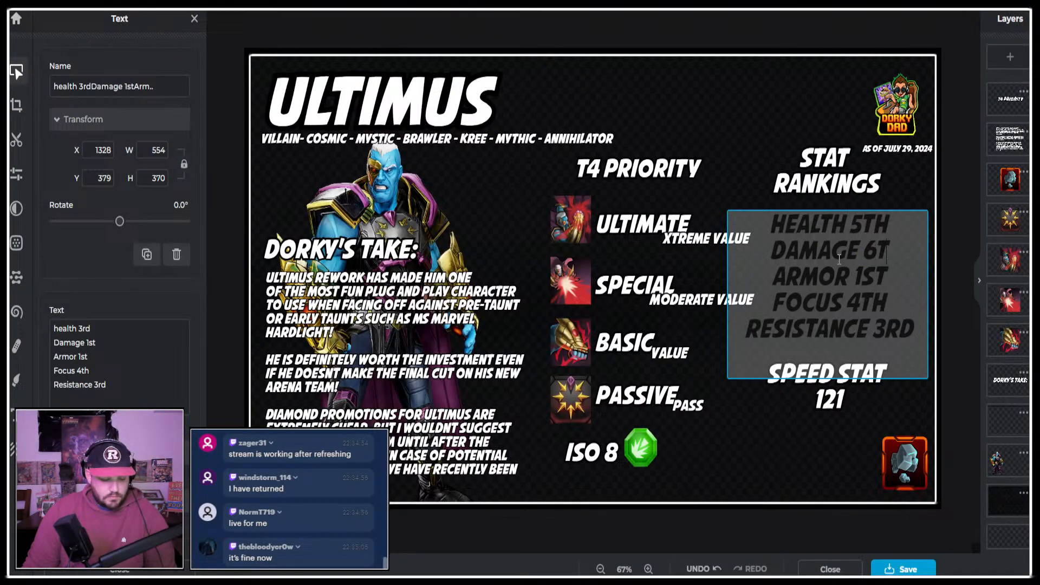
Sort the website's stats table by armor and set the infographic's Armor ranking to 6th.
{"action": "left_click_drag", "start_coordinate": [851, 277], "coordinate": [901, 277]}
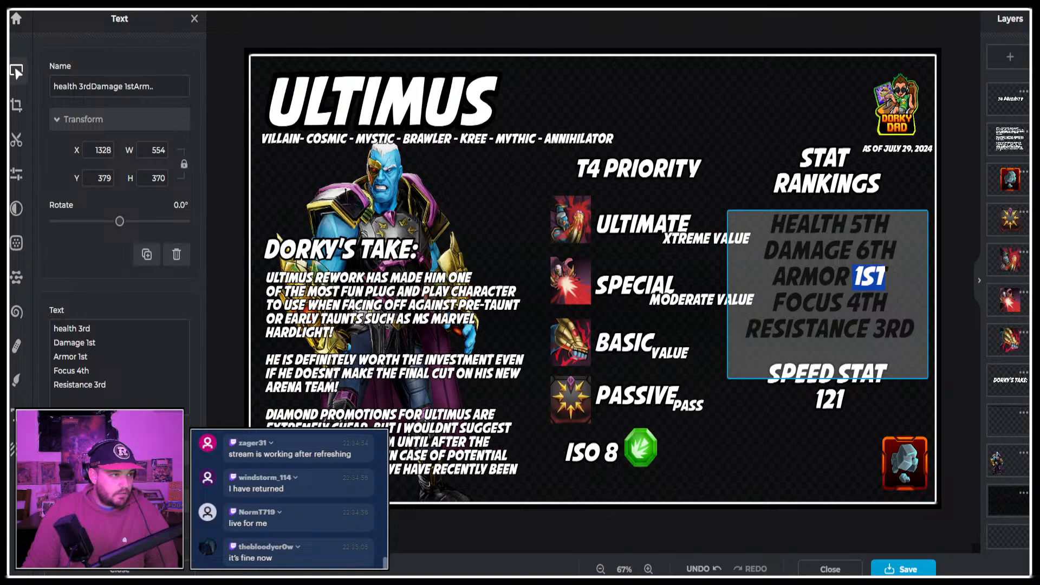
{"action": "key", "text": "ctrl+Tab"}
{"action": "left_click", "coordinate": [413, 171]}
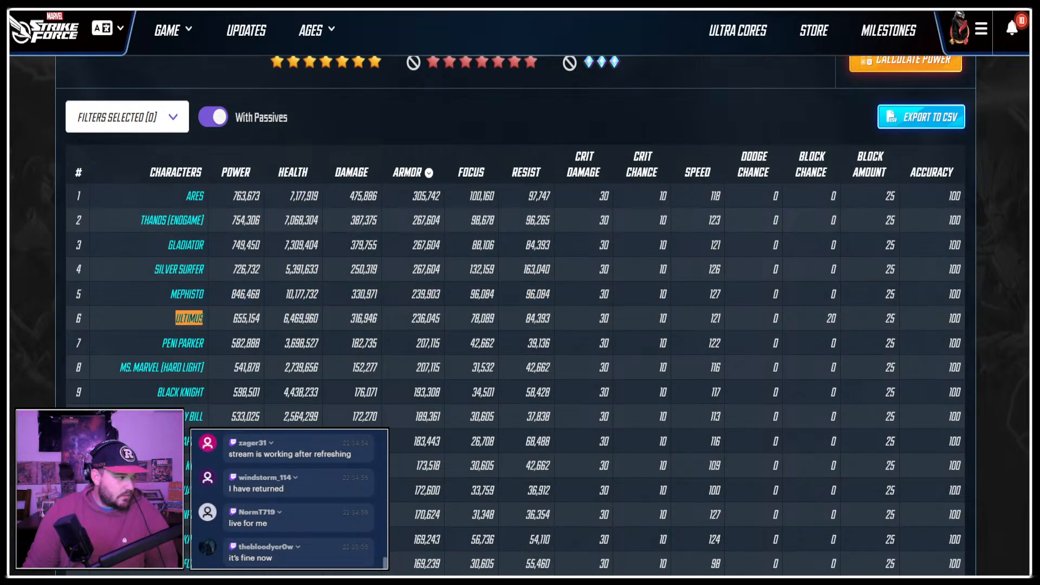
{"action": "key", "text": "ctrl+Tab"}
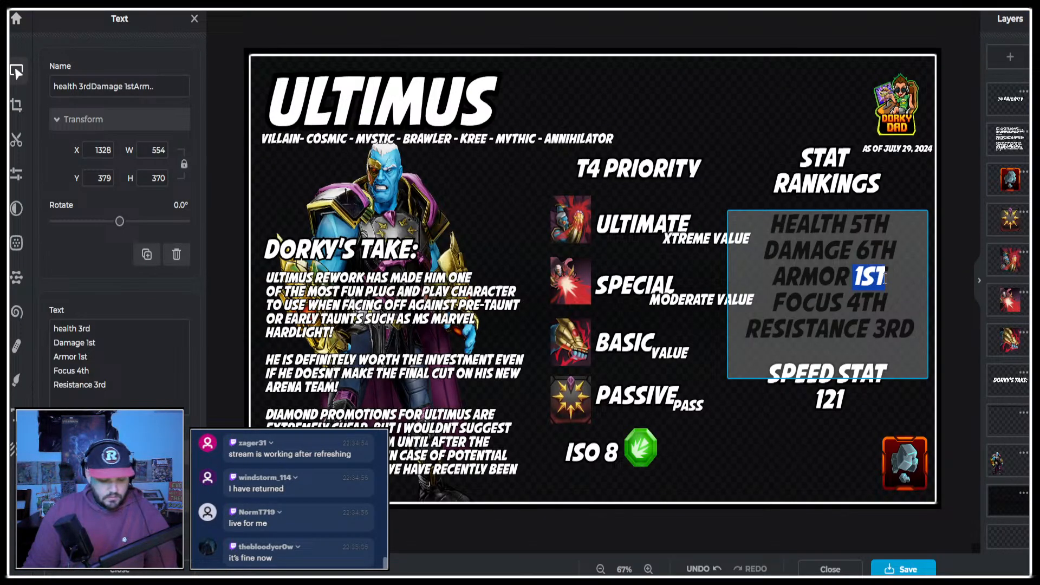
{"action": "type", "text": "6th"}
Sort the website's stats table by focus and set the infographic's Focus ranking to 11th.
{"action": "key", "text": "ctrl+Tab"}
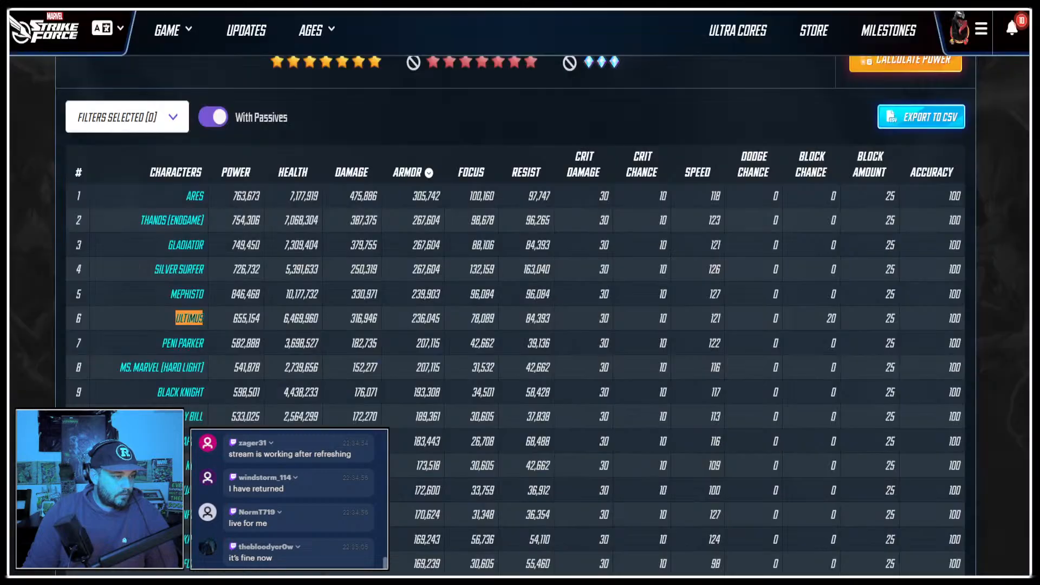
{"action": "left_click", "coordinate": [477, 168]}
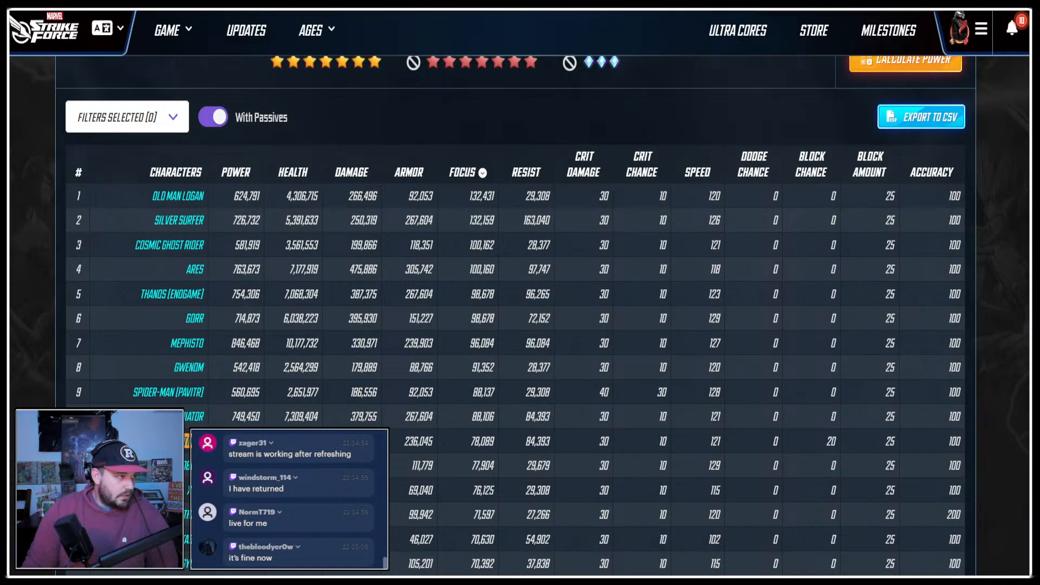
{"action": "key", "text": "ctrl+Tab"}
{"action": "left_click_drag", "start_coordinate": [888, 303], "coordinate": [848, 308]}
{"action": "type", "text": "11"}
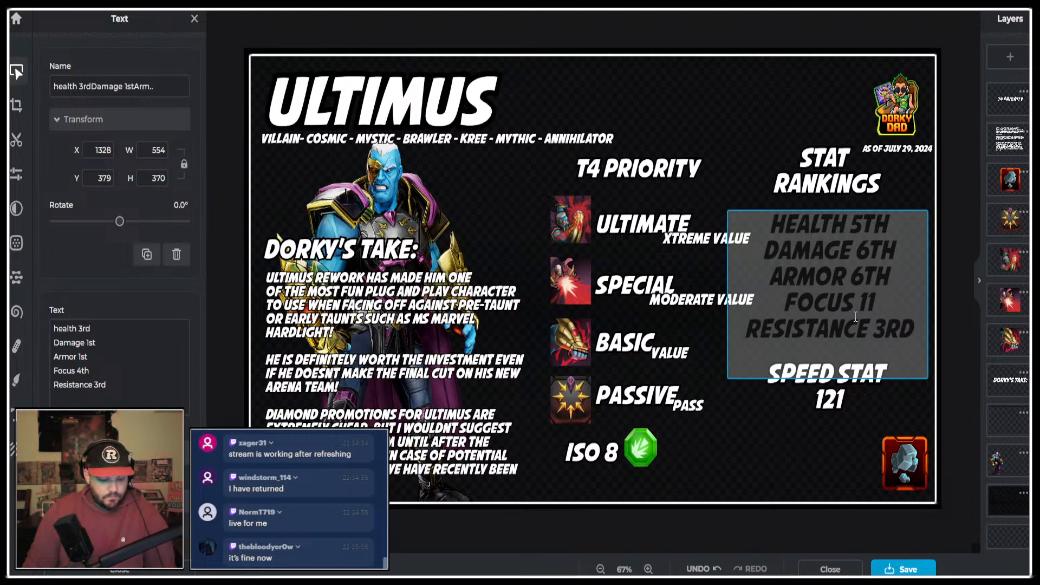
{"action": "type", "text": "tyh"}
{"action": "key", "text": "BackSpace"}
{"action": "key", "text": "BackSpace"}
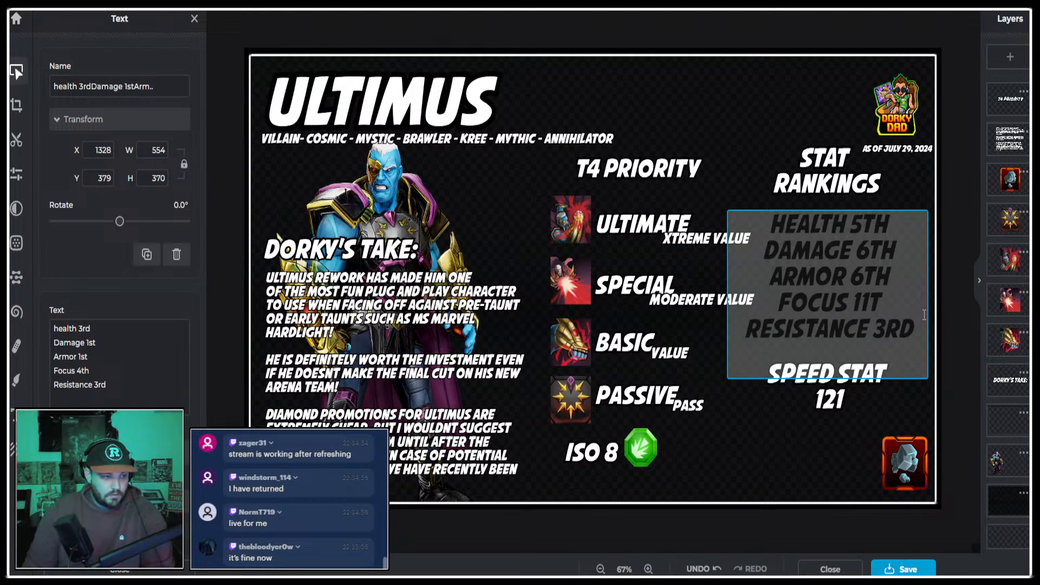
{"action": "type", "text": "h"}
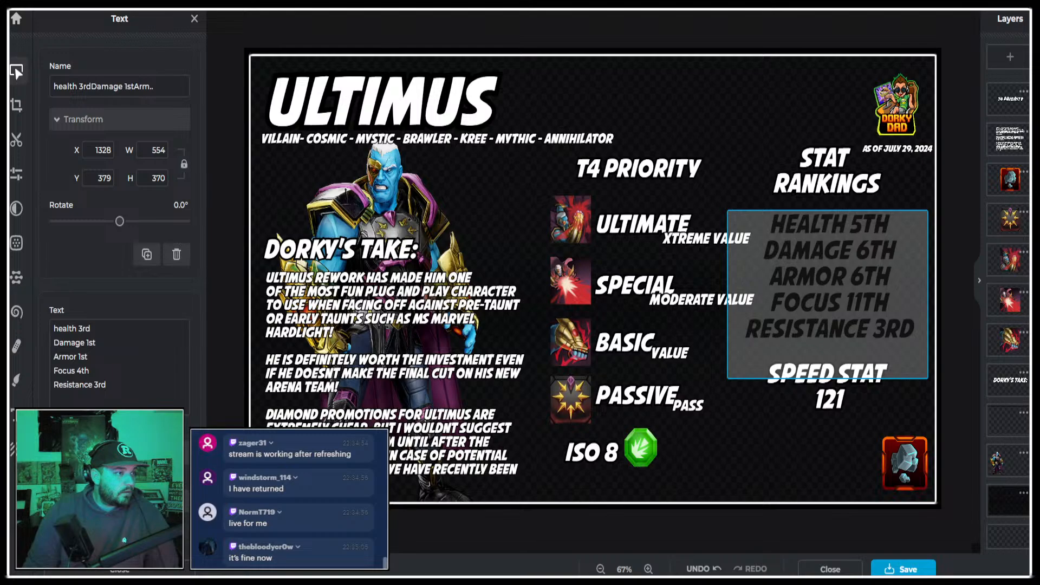
Sort the website's stats table by resist, set the infographic's Resistance ranking to 8th and finish editing the rankings text.
{"action": "left_click", "coordinate": [542, 5]}
{"action": "left_click", "coordinate": [530, 165]}
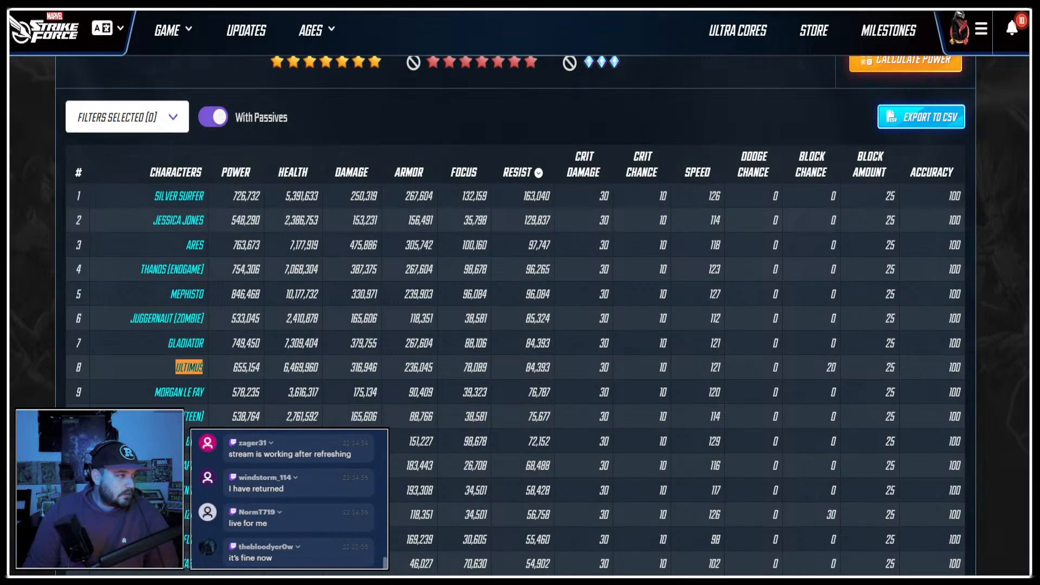
{"action": "left_click", "coordinate": [541, 5]}
{"action": "left_click_drag", "start_coordinate": [915, 330], "coordinate": [875, 332]}
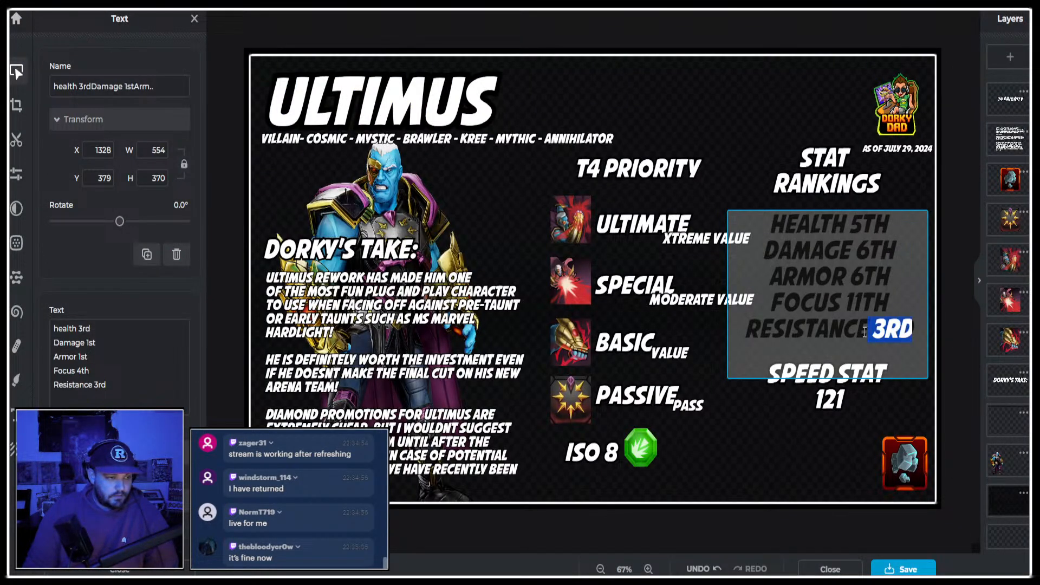
{"action": "type", "text": "8th"}
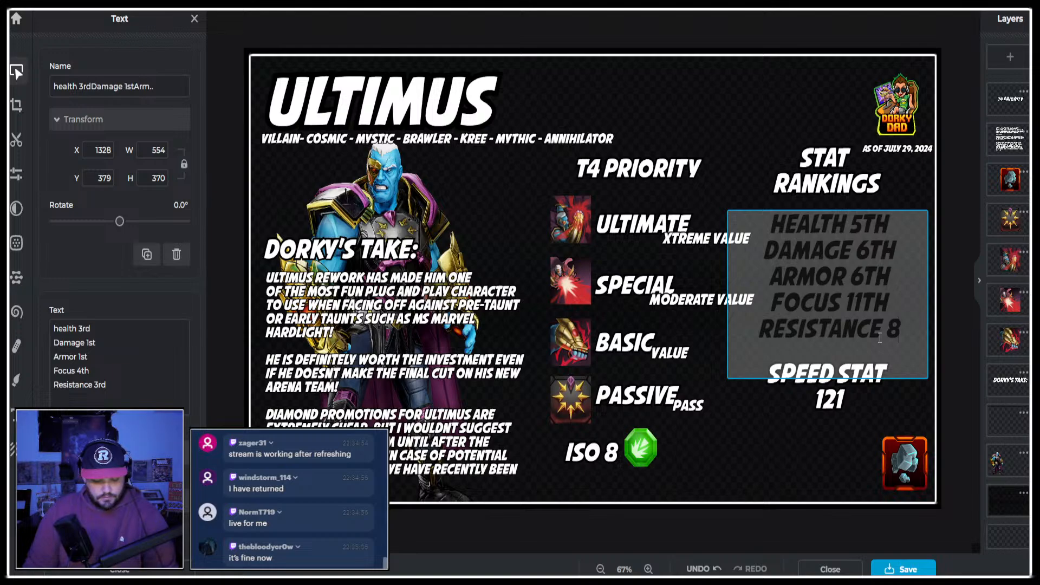
{"action": "left_click", "coordinate": [818, 432]}
{"action": "left_click", "coordinate": [434, 5]}
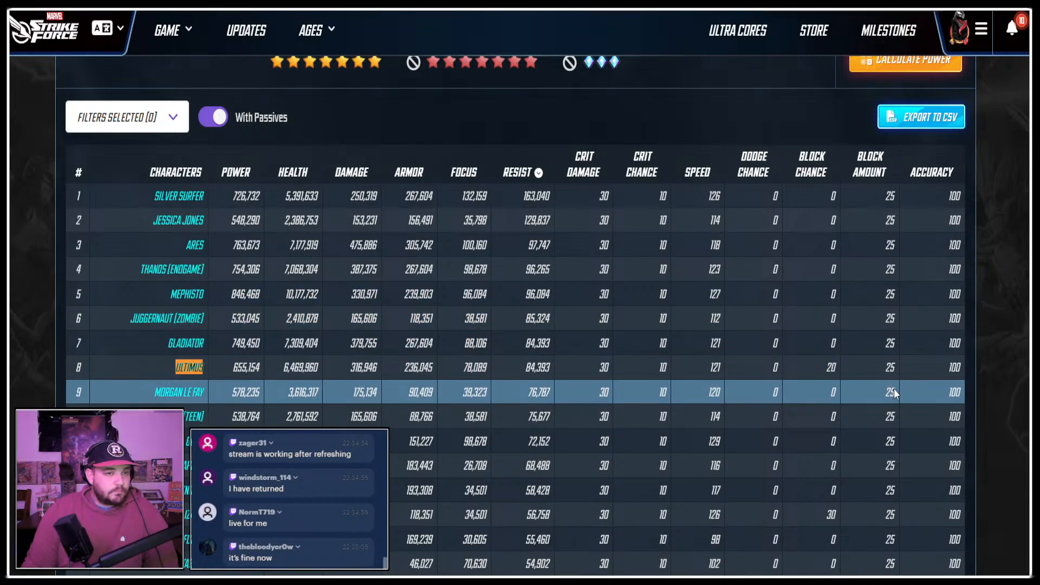
{"action": "key", "text": "ctrl+Tab"}
{"action": "key", "text": "ctrl+Tab"}
{"action": "key", "text": "ctrl+Tab"}
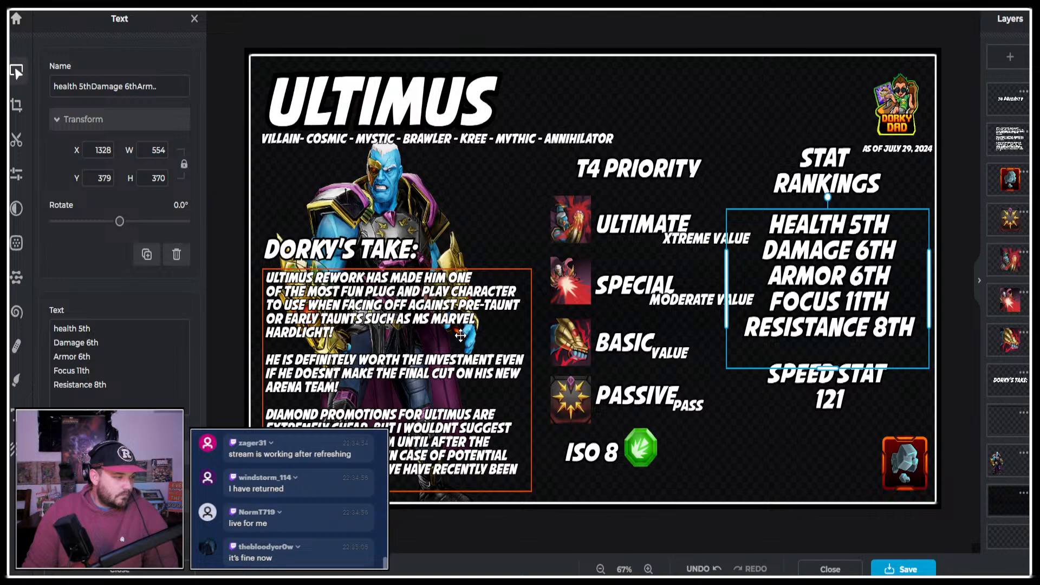
Begin a new last paragraph in the Dorky's Take text with "Ultimus Basic t4 will earn more value if".
{"action": "left_click", "coordinate": [407, 371]}
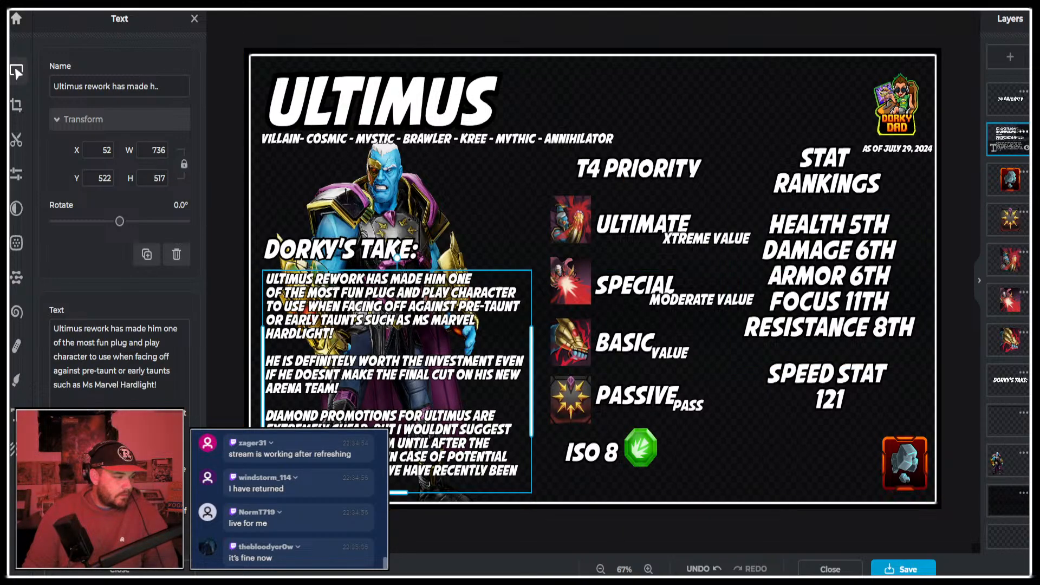
{"action": "double_click", "coordinate": [352, 482]}
{"action": "left_click", "coordinate": [352, 481]}
{"action": "key", "text": "Return"}
{"action": "key", "text": "Return"}
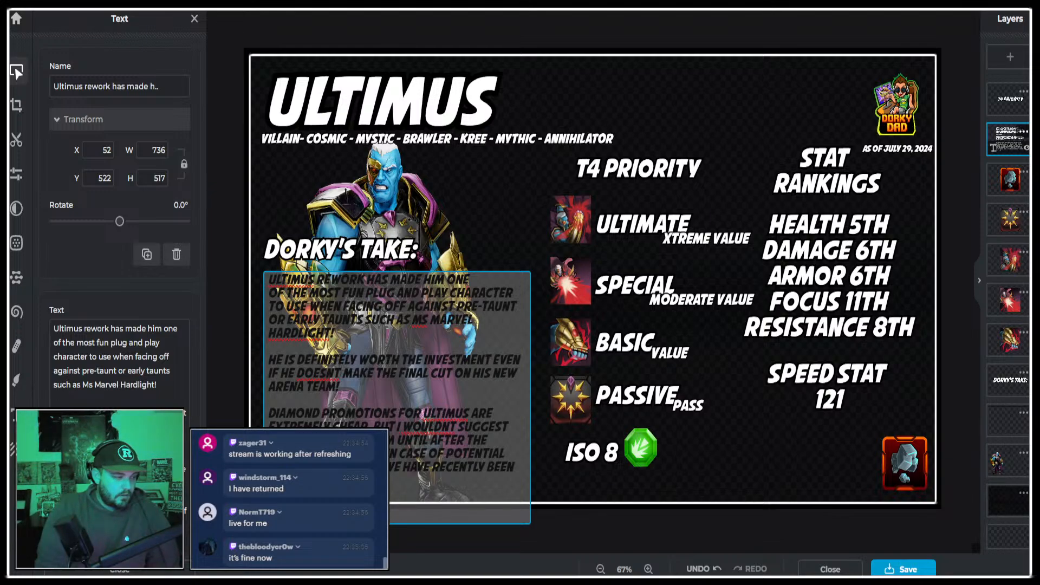
{"action": "type", "text": "gain alot of vlu"}
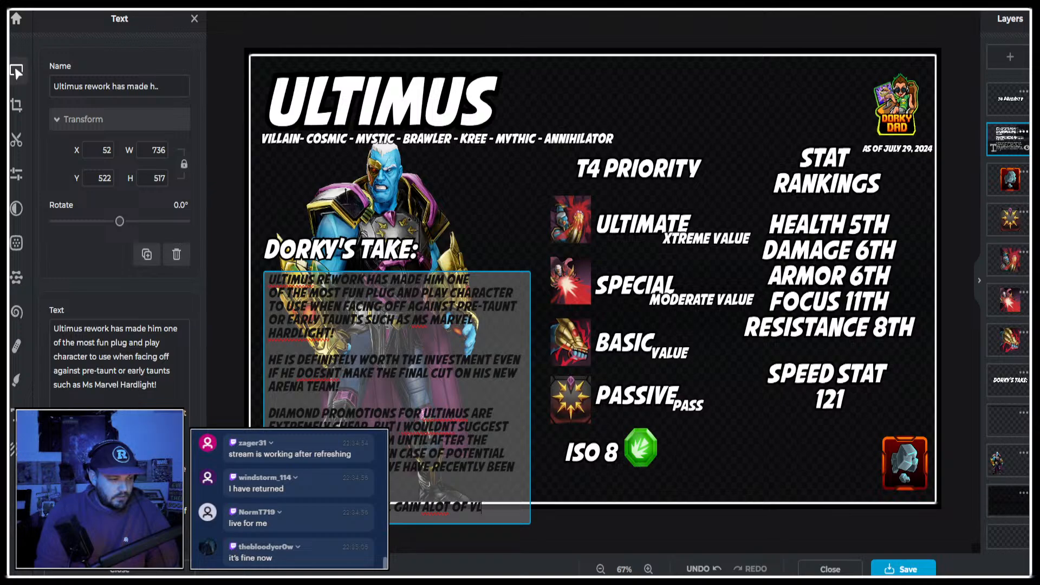
{"action": "key", "text": "BackSpace"}
{"action": "key", "text": "BackSpace"}
{"action": "key", "text": "BackSpace"}
{"action": "key", "text": "BackSpace"}
{"action": "key", "text": "BackSpace"}
{"action": "key", "text": "BackSpace"}
{"action": "key", "text": "BackSpace"}
{"action": "key", "text": "BackSpace"}
{"action": "key", "text": "BackSpace"}
{"action": "key", "text": "BackSpace"}
{"action": "key", "text": "BackSpace"}
{"action": "key", "text": "BackSpace"}
{"action": "key", "text": "BackSpace"}
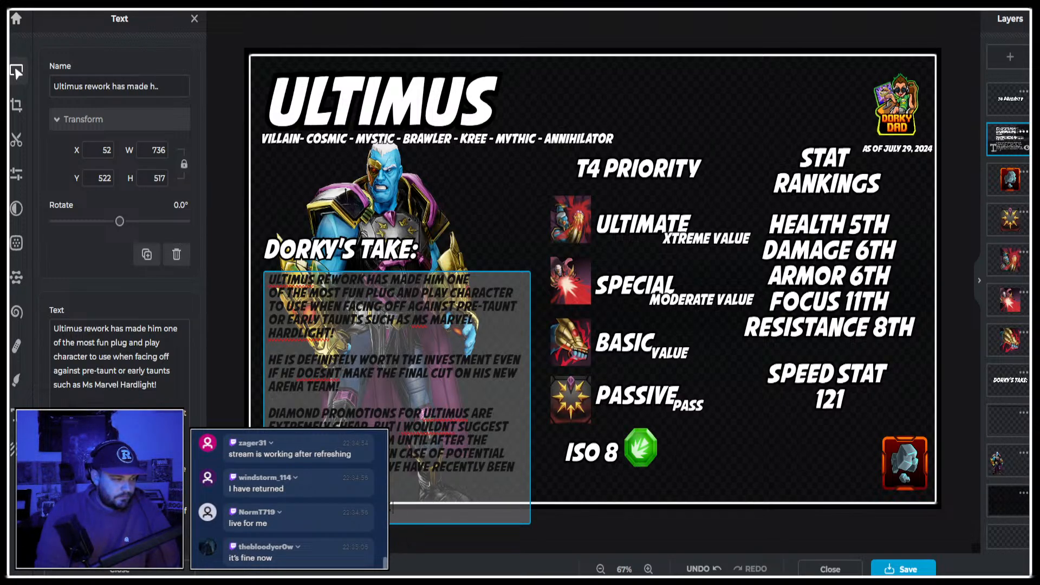
{"action": "type", "text": "earnm"}
{"action": "key", "text": "BackSpace"}
{"action": "type", "text": "more value if"}
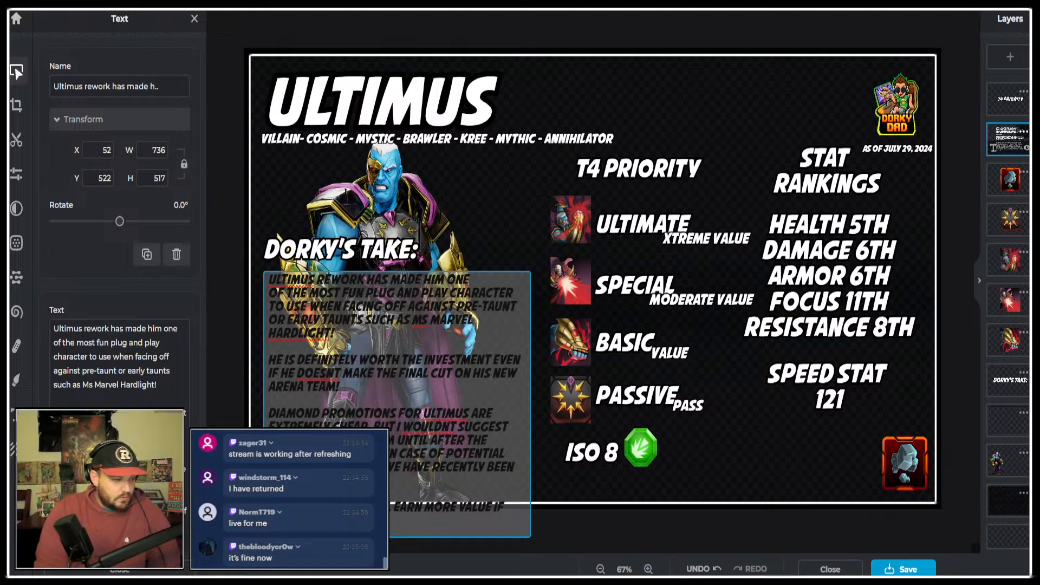
{"action": "type", "text": " you"}
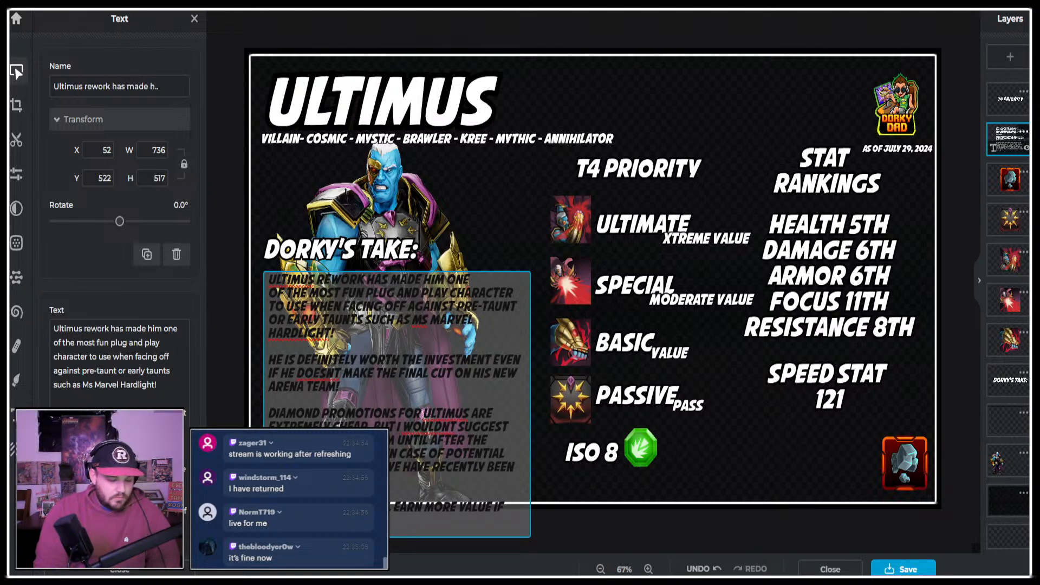
{"action": "type", "text": "m to dd"}
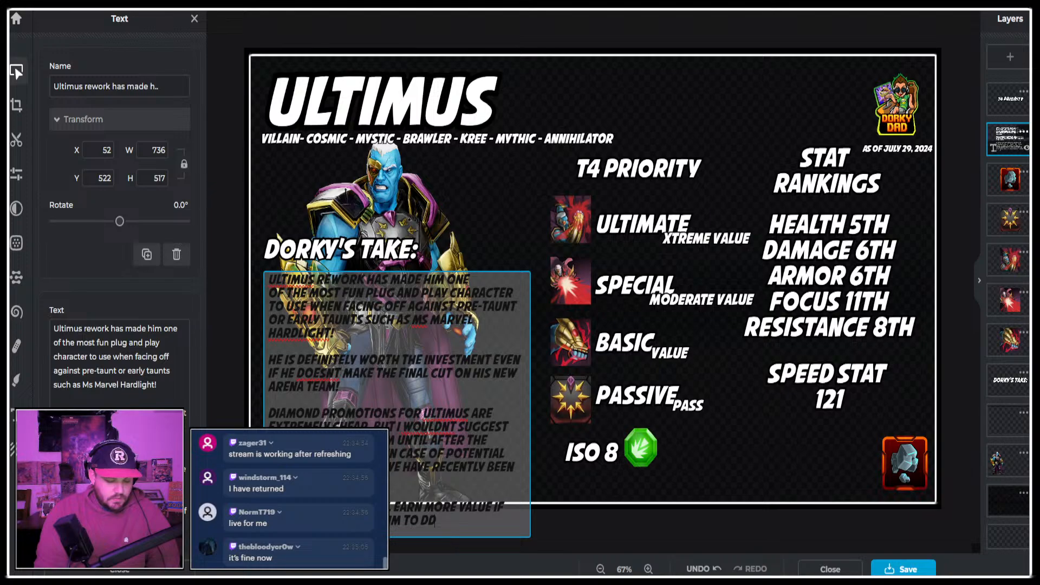
{"action": "type", "text": "7 or"}
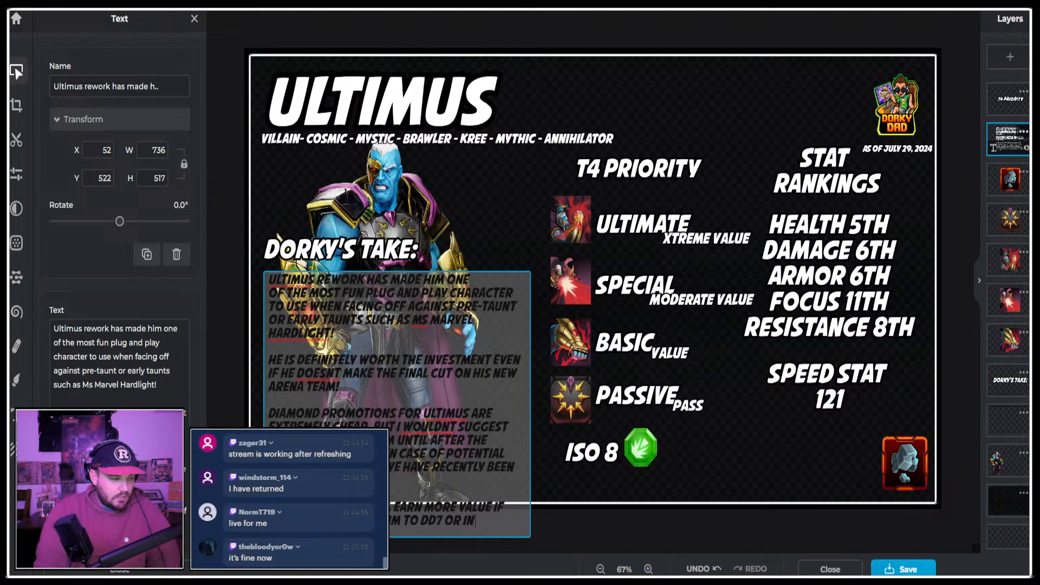
{"action": "type", "text": " in the"}
Complete the last Dorky's Take sentence with "you plan to bring him to dd7 or in the upcoming legendary event.".
{"action": "key", "text": "Return"}
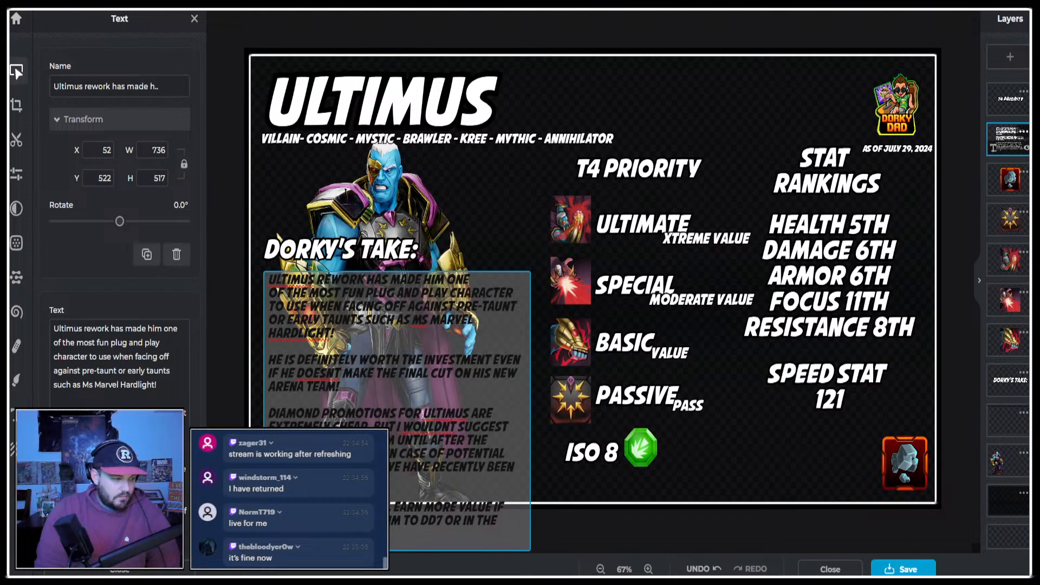
{"action": "type", "text": "vent."}
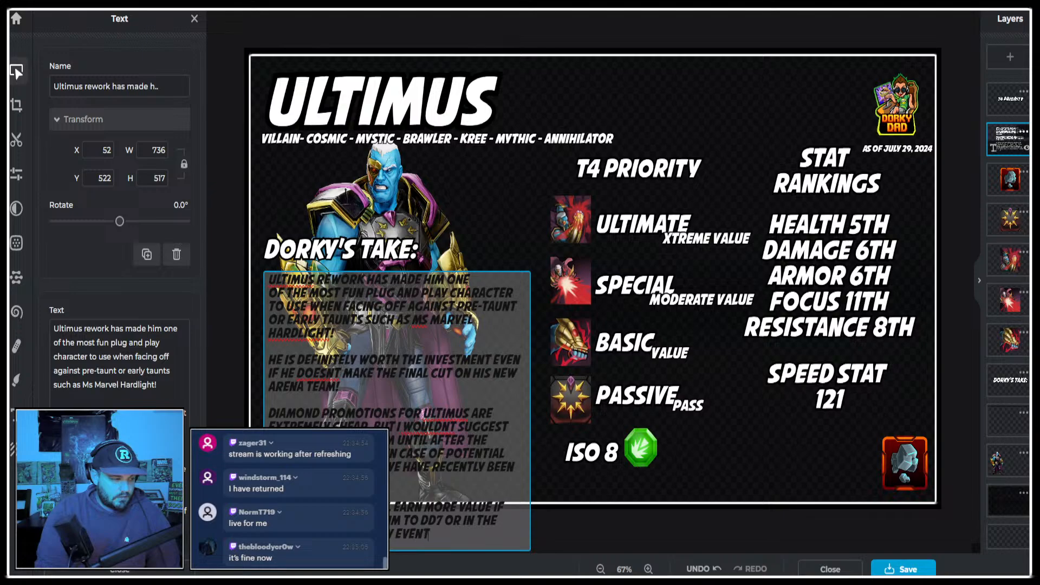
{"action": "left_click", "coordinate": [779, 544]}
Nudge the Dorky's Take paragraph text slightly upward and set its text size to 30.
{"action": "left_click_drag", "start_coordinate": [488, 465], "coordinate": [487, 462]}
{"action": "scroll", "coordinate": [157, 412], "scroll_direction": "down", "scroll_amount": 6}
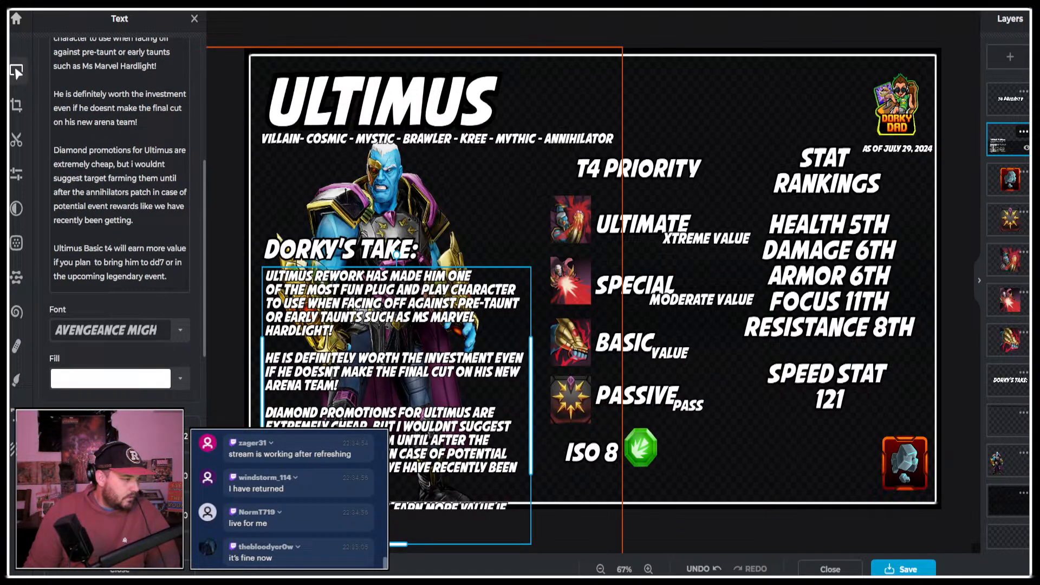
{"action": "left_click_drag", "start_coordinate": [73, 449], "coordinate": [66, 449]}
{"action": "left_click", "coordinate": [180, 436]}
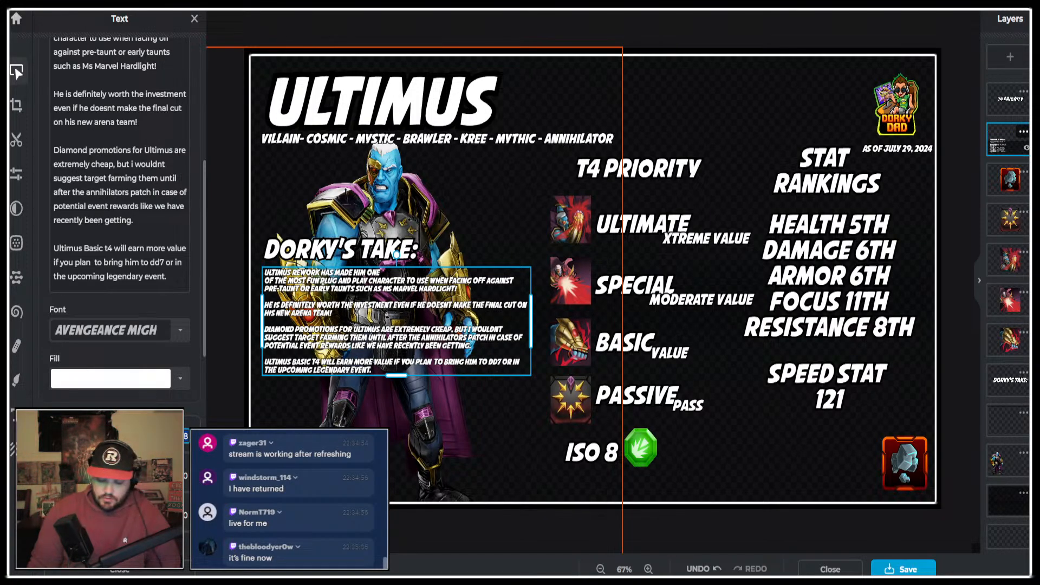
{"action": "type", "text": "25"}
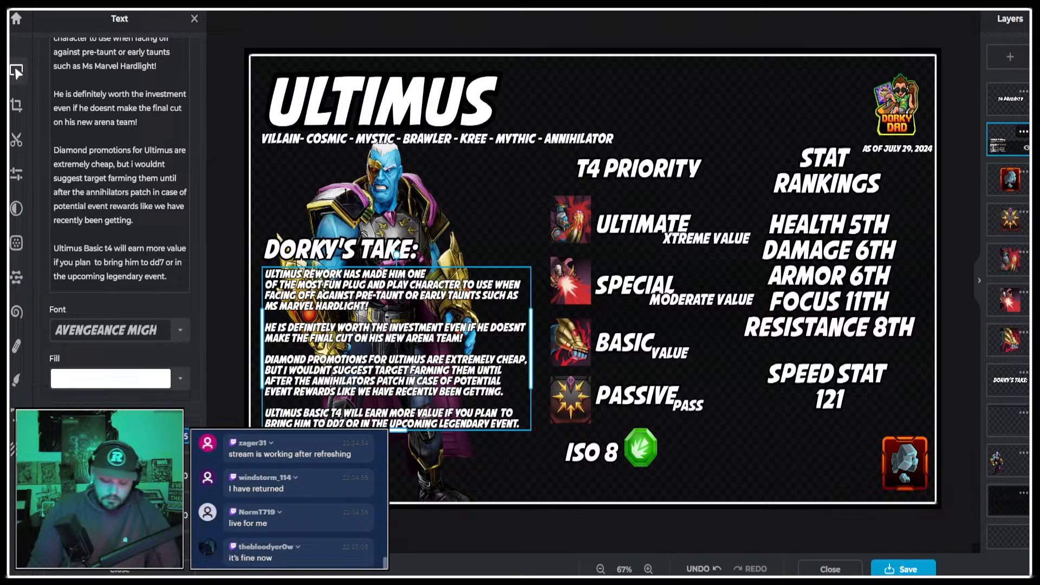
{"action": "type", "text": "30"}
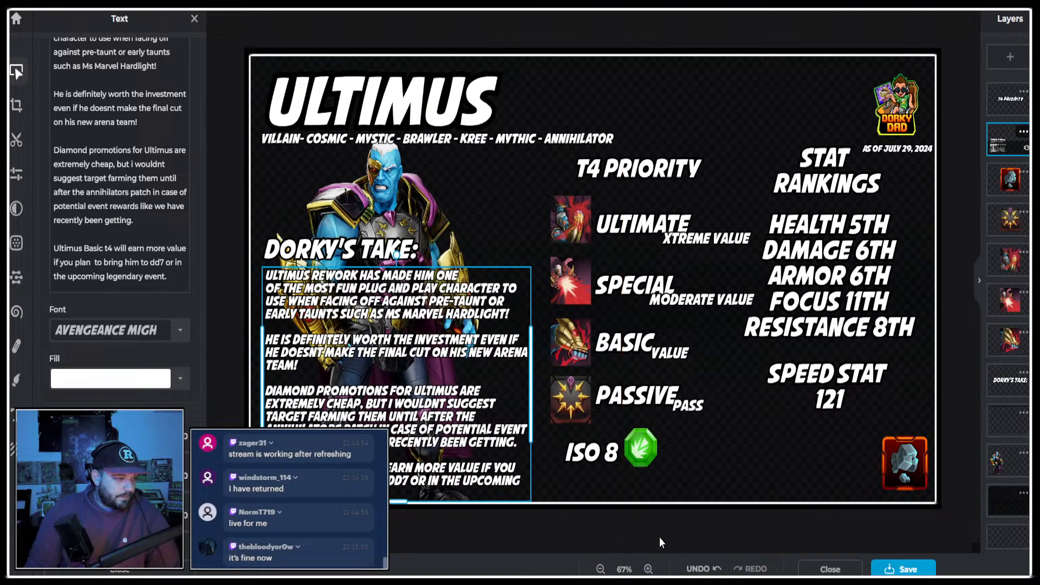
{"action": "left_click", "coordinate": [776, 525]}
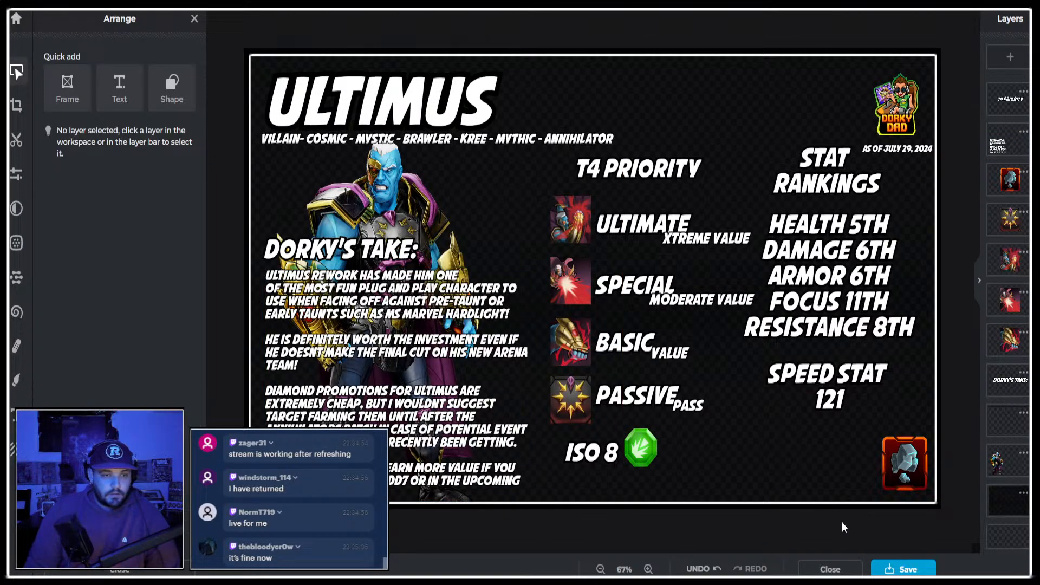
Enlarge and reposition the ISO 8 label and its green icon, and nudge the ore icon slightly inward from the corner.
{"action": "left_click", "coordinate": [611, 451]}
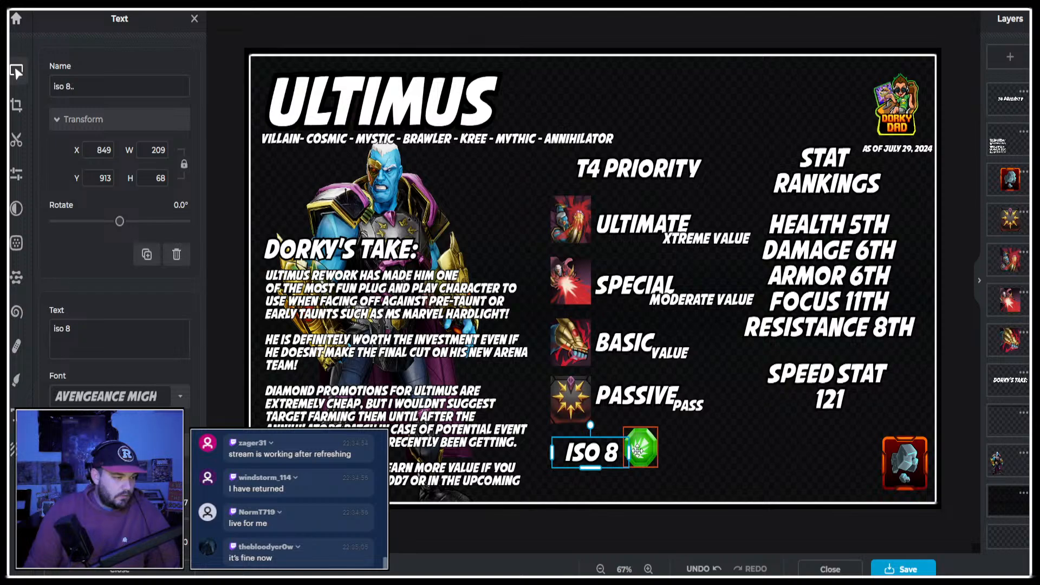
{"action": "left_click", "coordinate": [642, 447], "text": "shift"}
{"action": "left_click_drag", "start_coordinate": [658, 428], "coordinate": [694, 451]}
{"action": "left_click_drag", "start_coordinate": [901, 464], "coordinate": [889, 458]}
{"action": "left_click", "coordinate": [942, 518]}
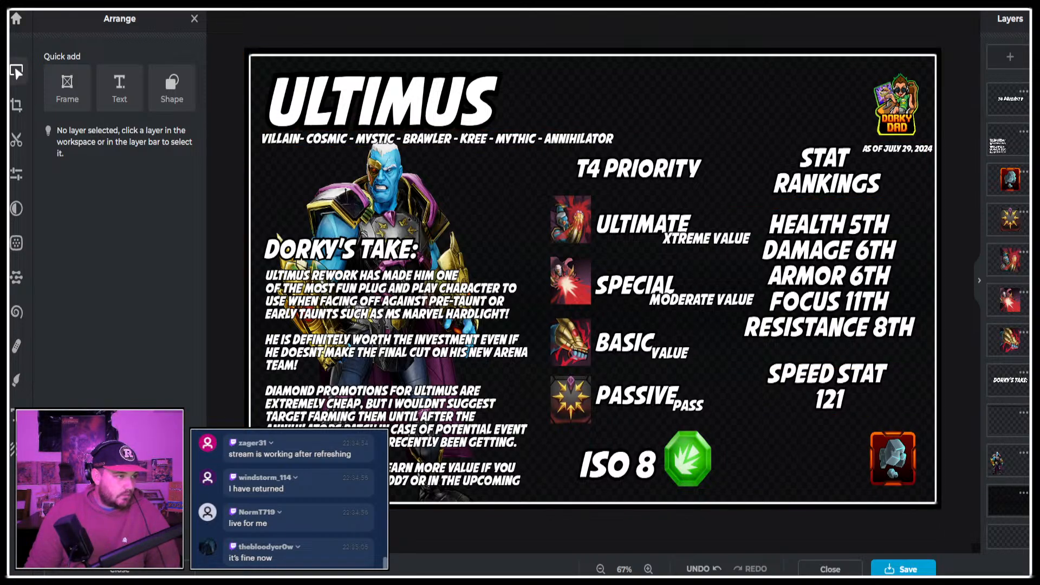
Search Google Images for "ultimus marvel", copy the "Ultimus VII incoming" MARVEL Strike Force picture and return to the infographic.
{"action": "key", "text": "ctrl+t"}
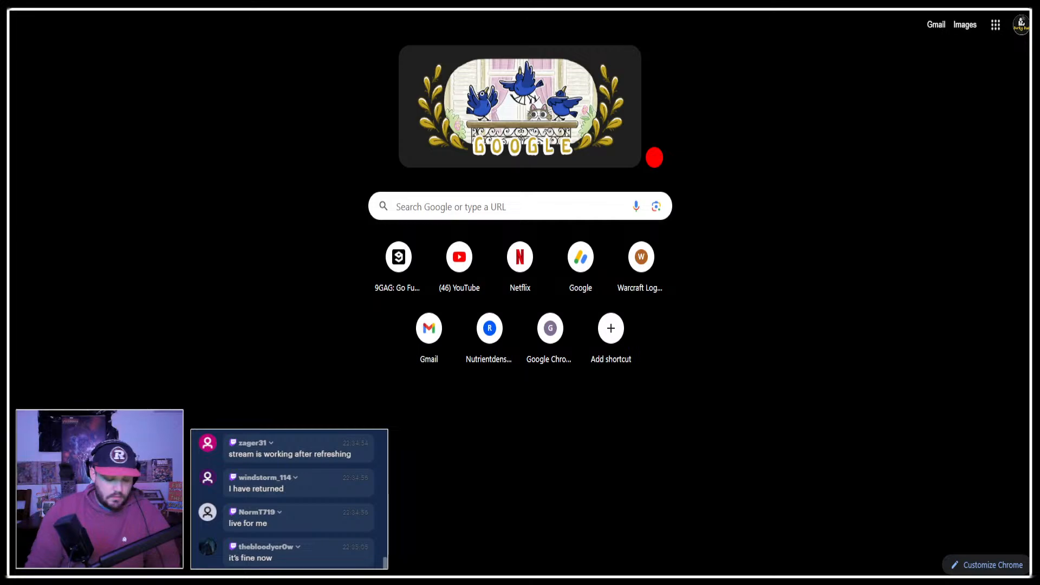
{"action": "type", "text": "ultimus marvel"}
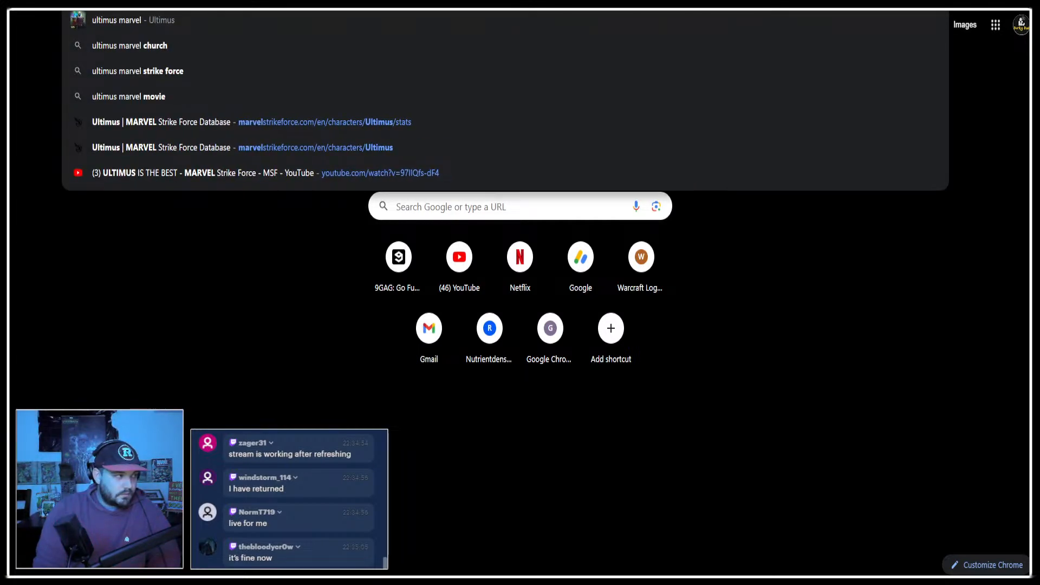
{"action": "key", "text": "Return"}
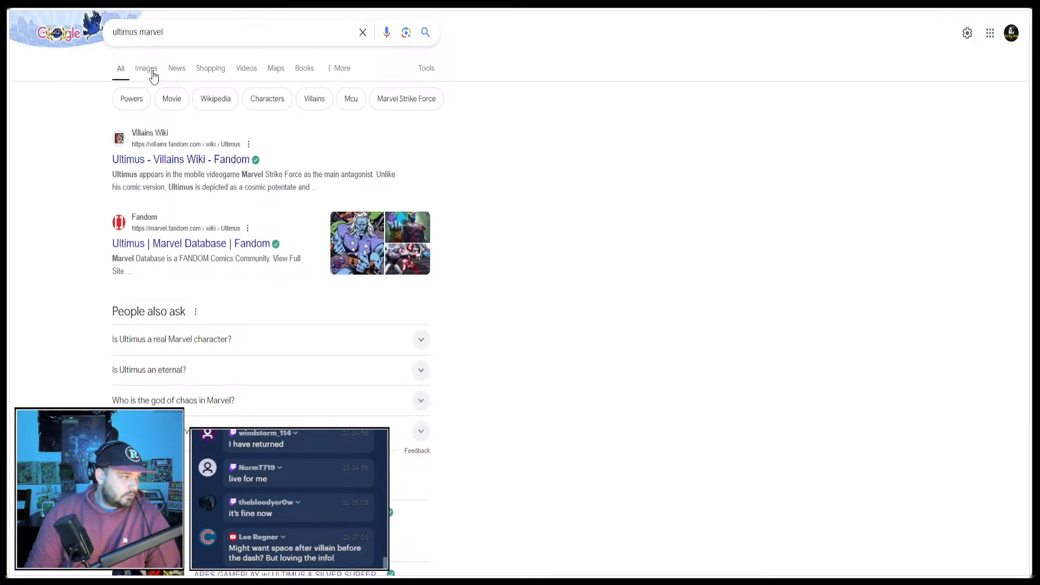
{"action": "left_click", "coordinate": [149, 71]}
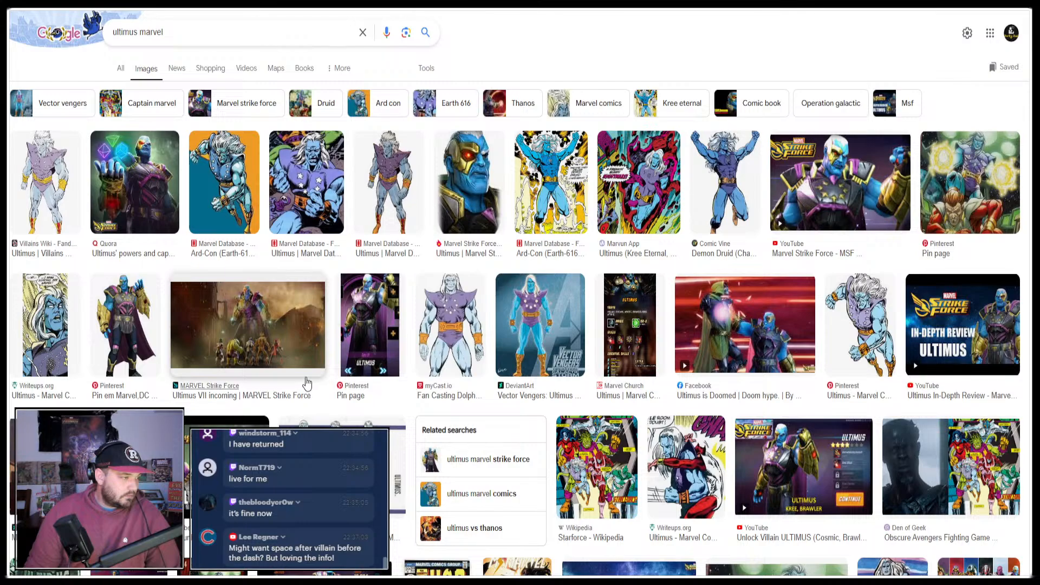
{"action": "left_click", "coordinate": [273, 326]}
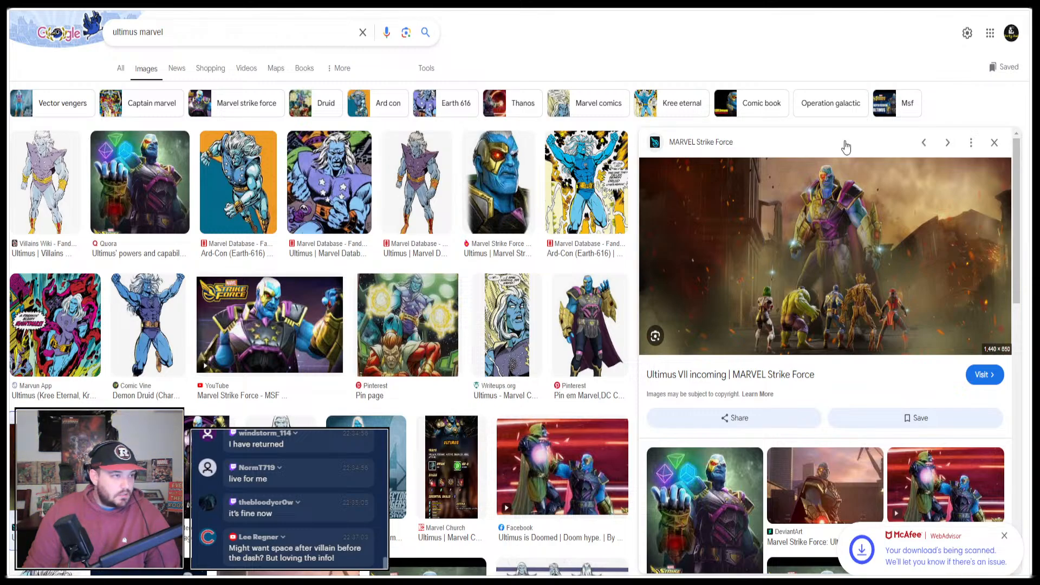
{"action": "left_click", "coordinate": [759, 2]}
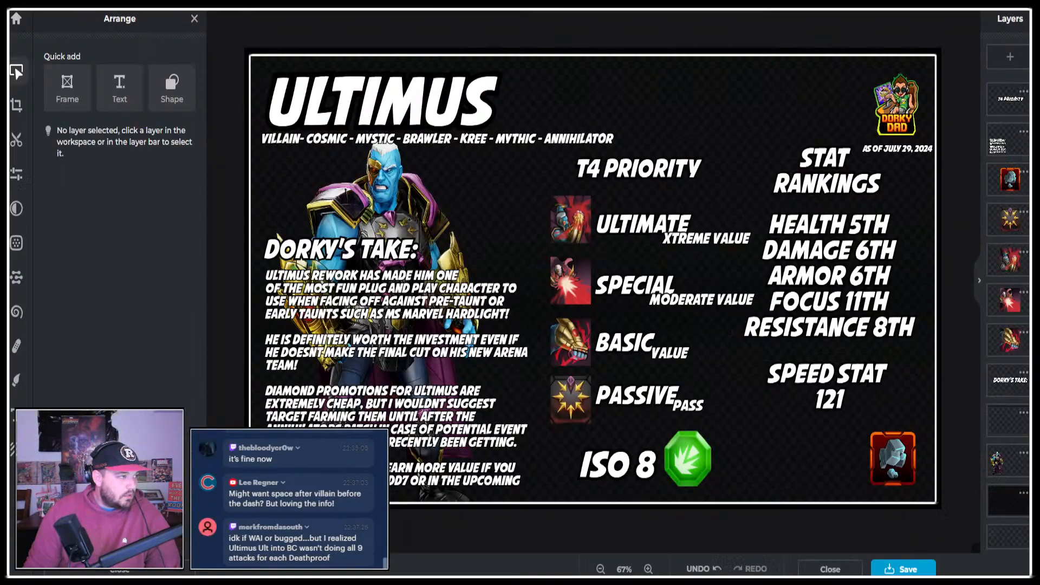
Insert a space after VILLAIN in the traits line below the title and move the line up slightly to Y 188.
{"action": "double_click", "coordinate": [330, 138]}
{"action": "left_click", "coordinate": [347, 122]}
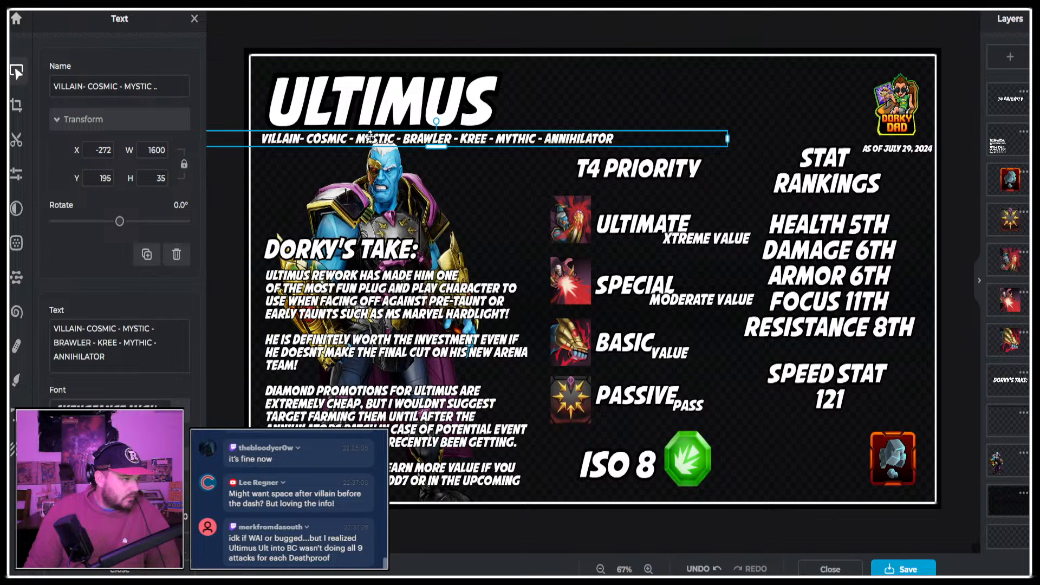
{"action": "left_click_drag", "start_coordinate": [304, 142], "coordinate": [302, 138]}
{"action": "double_click", "coordinate": [302, 138]}
{"action": "left_click", "coordinate": [356, 134]}
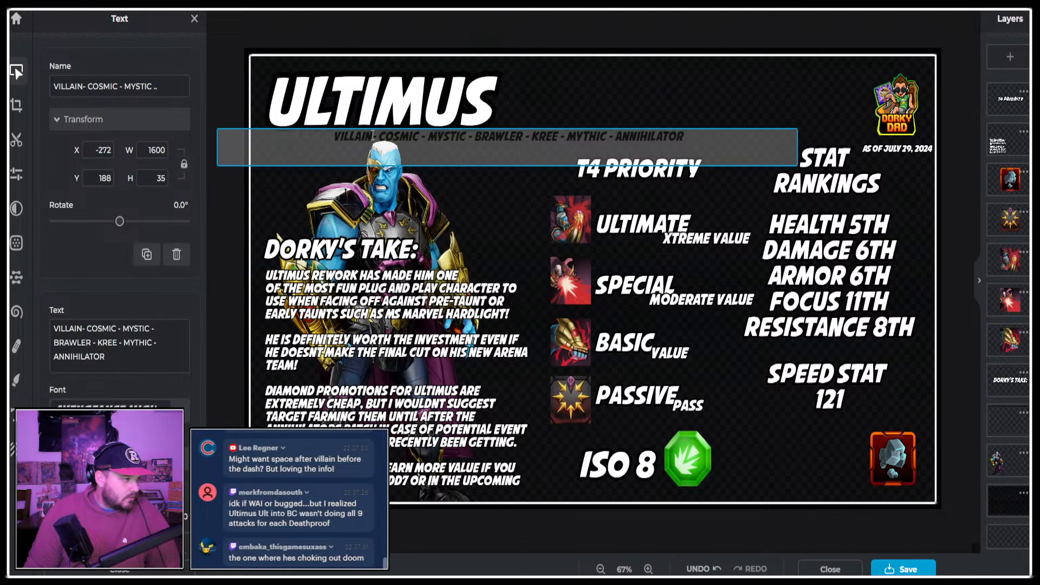
{"action": "left_click", "coordinate": [403, 39]}
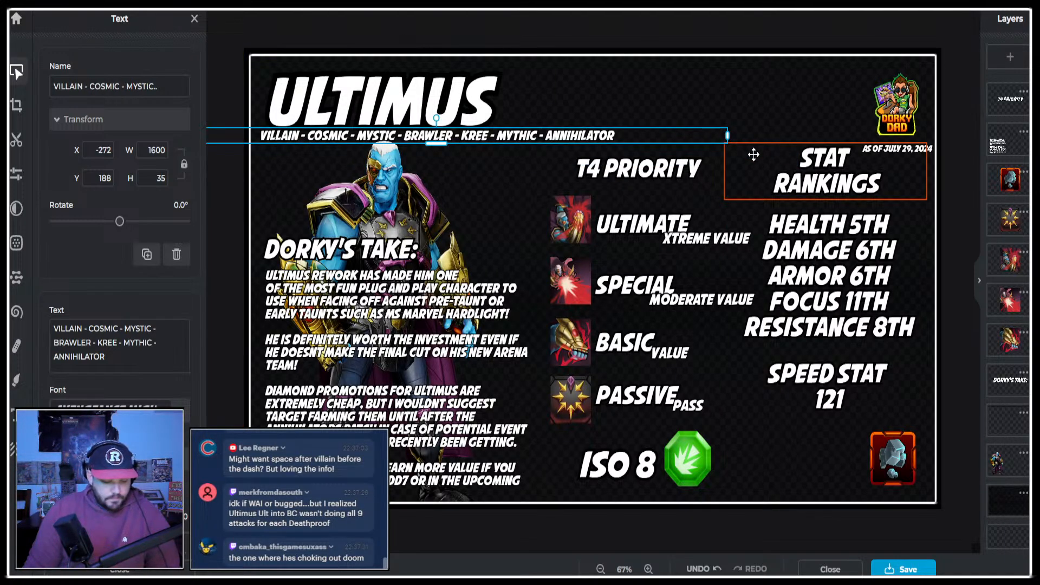
Paste the copied picture, enlarge it to about 2910 by 1314 px and position it to cover the whole infographic.
{"action": "key", "text": "ctrl+v"}
{"action": "left_click_drag", "start_coordinate": [328, 137], "coordinate": [221, 46]}
{"action": "scroll", "coordinate": [493, 110], "scroll_direction": "down", "scroll_amount": 2}
{"action": "scroll", "coordinate": [493, 110], "scroll_direction": "down", "scroll_amount": 1}
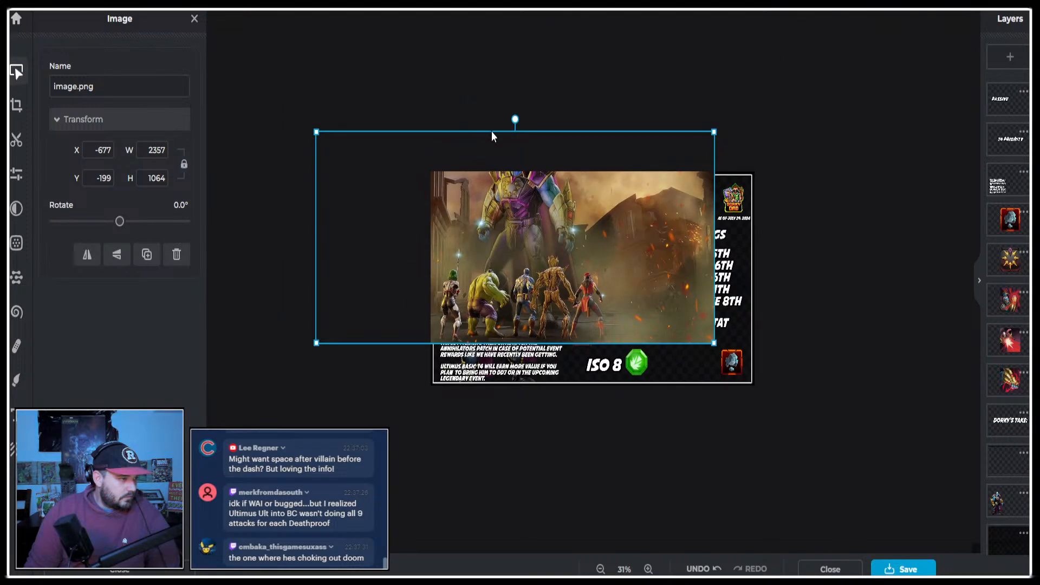
{"action": "left_click_drag", "start_coordinate": [494, 136], "coordinate": [630, 186]}
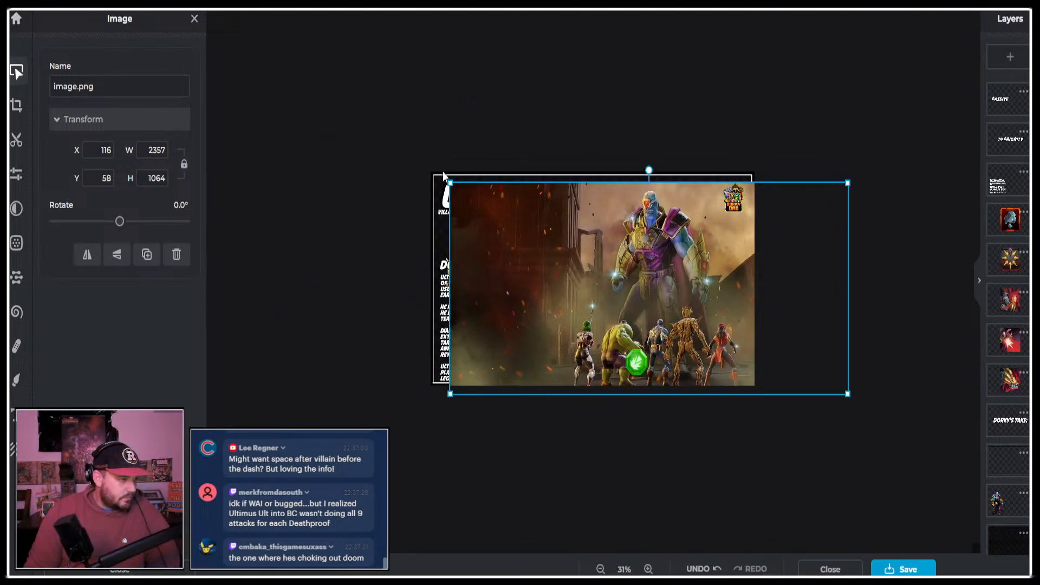
{"action": "left_click_drag", "start_coordinate": [433, 176], "coordinate": [356, 133]}
{"action": "left_click_drag", "start_coordinate": [651, 156], "coordinate": [679, 181]}
Move the pasted picture's layer down below all texts, icons, the character and the dark overlay so it serves as background.
{"action": "scroll", "coordinate": [1019, 287], "scroll_direction": "down", "scroll_amount": 10}
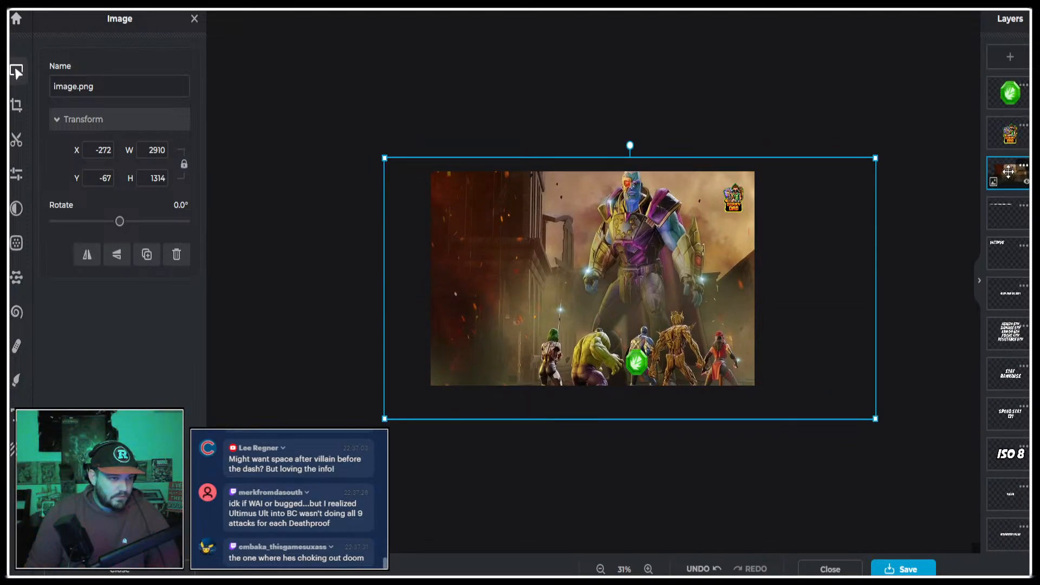
{"action": "left_click_drag", "start_coordinate": [1009, 174], "coordinate": [1009, 455]}
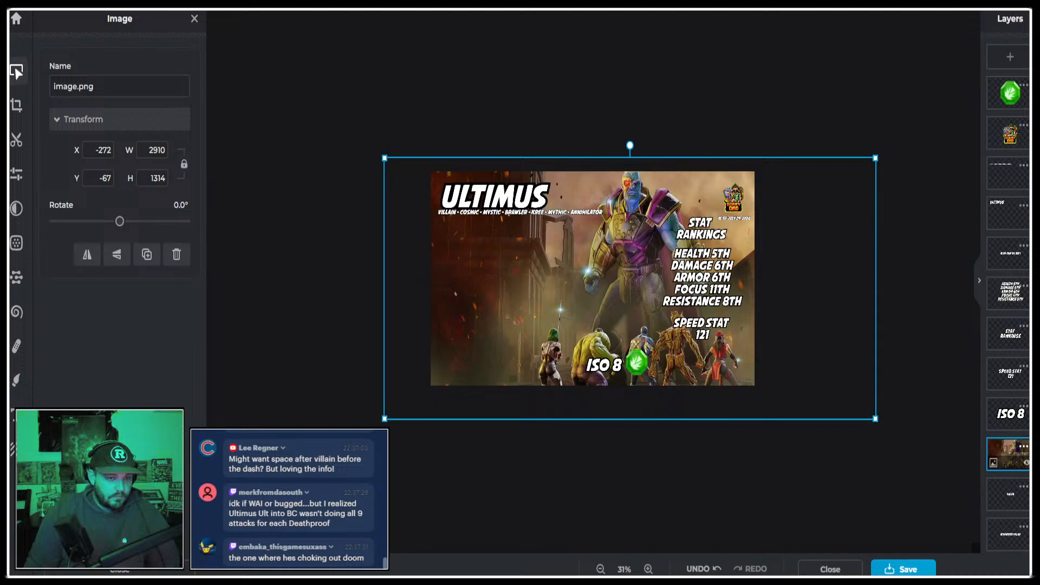
{"action": "scroll", "coordinate": [967, 398], "scroll_direction": "down", "scroll_amount": 3}
{"action": "scroll", "coordinate": [1012, 287], "scroll_direction": "down", "scroll_amount": 8}
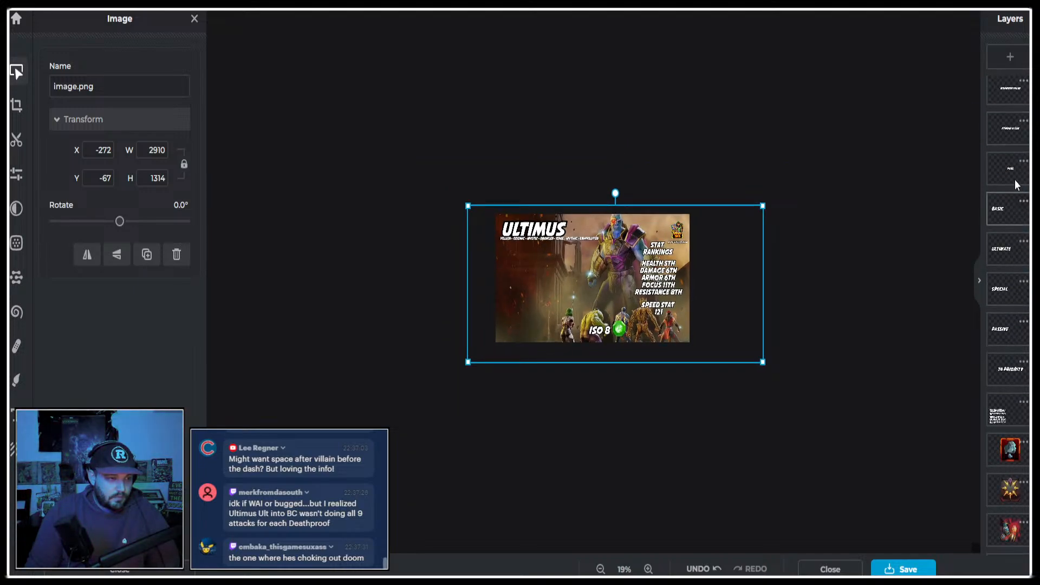
{"action": "scroll", "coordinate": [1015, 185], "scroll_direction": "up", "scroll_amount": 3}
{"action": "left_click_drag", "start_coordinate": [1010, 135], "coordinate": [1010, 498]}
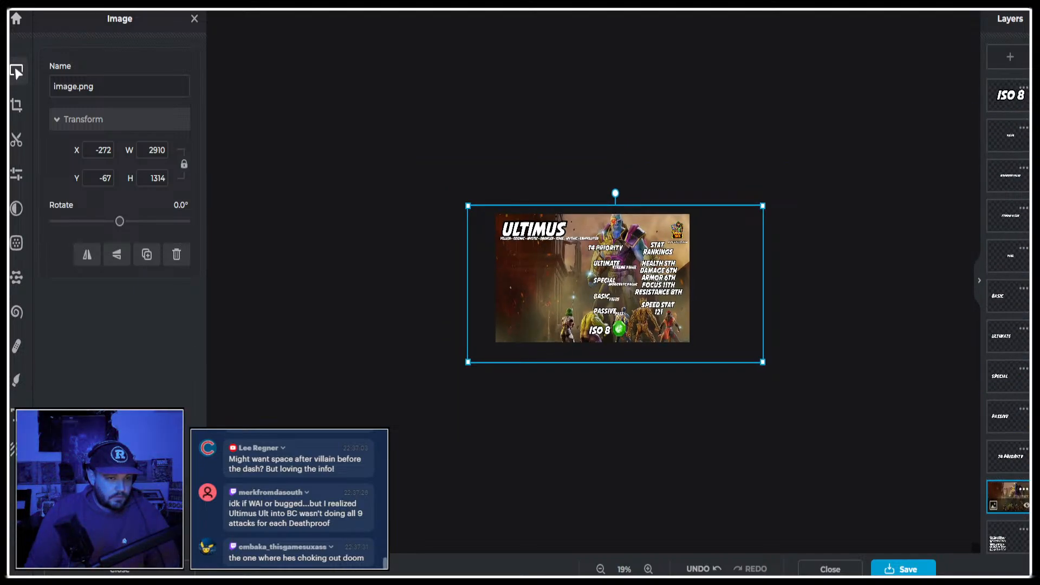
{"action": "scroll", "coordinate": [997, 377], "scroll_direction": "down", "scroll_amount": 7}
{"action": "left_click_drag", "start_coordinate": [1007, 120], "coordinate": [1007, 534]}
{"action": "scroll", "coordinate": [635, 358], "scroll_direction": "up", "scroll_amount": 5}
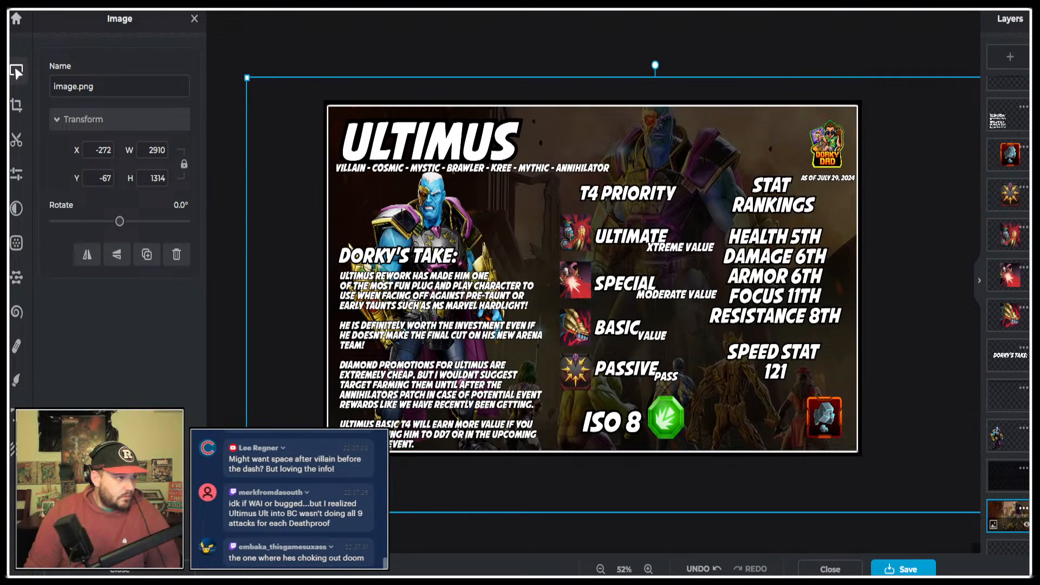
Look through the Ultimus image results and previews for alternative background pictures, and return to the infographic.
{"action": "key", "text": "ctrl+Tab"}
{"action": "left_click", "coordinate": [592, 460]}
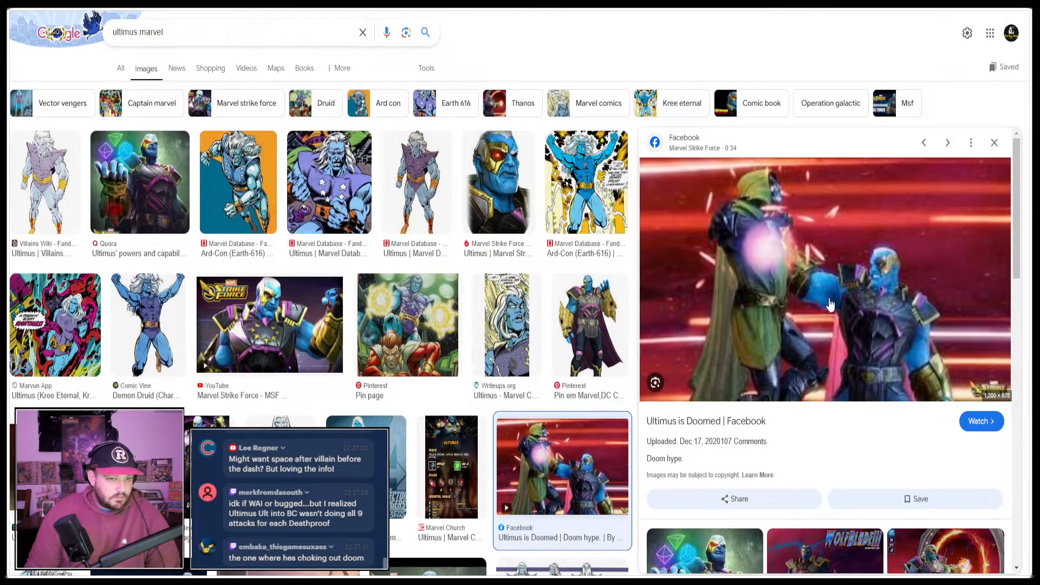
{"action": "scroll", "coordinate": [865, 305], "scroll_direction": "down", "scroll_amount": 5}
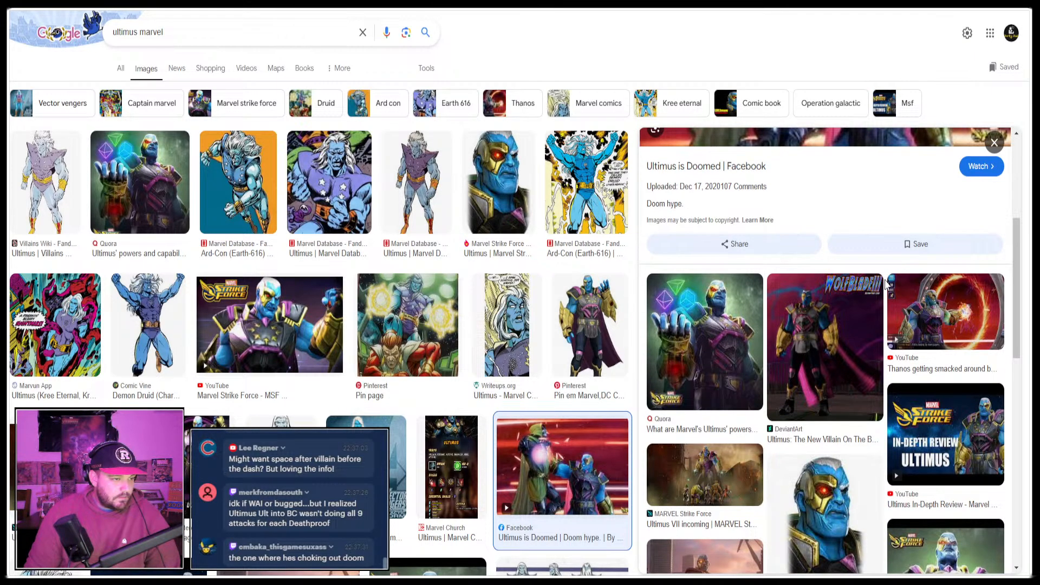
{"action": "scroll", "coordinate": [931, 330], "scroll_direction": "down", "scroll_amount": 1}
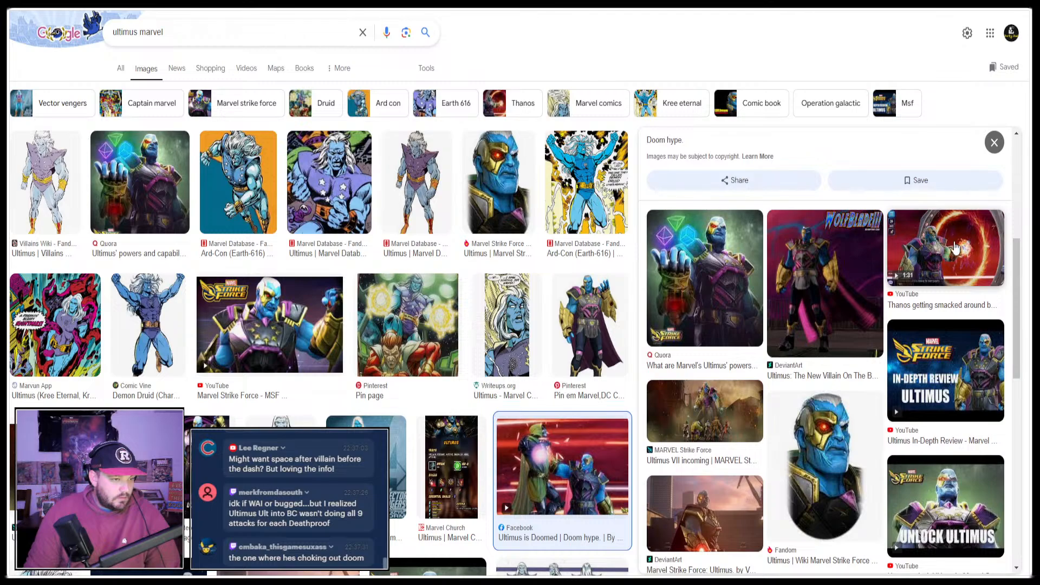
{"action": "left_click", "coordinate": [956, 249]}
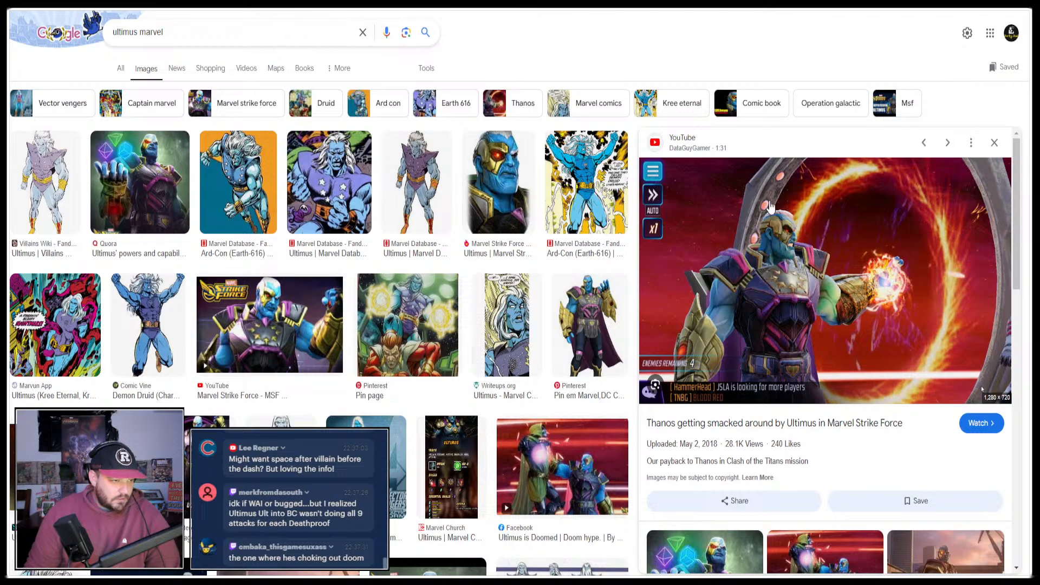
{"action": "scroll", "coordinate": [740, 325], "scroll_direction": "down", "scroll_amount": 4}
{"action": "scroll", "coordinate": [949, 257], "scroll_direction": "down", "scroll_amount": 2}
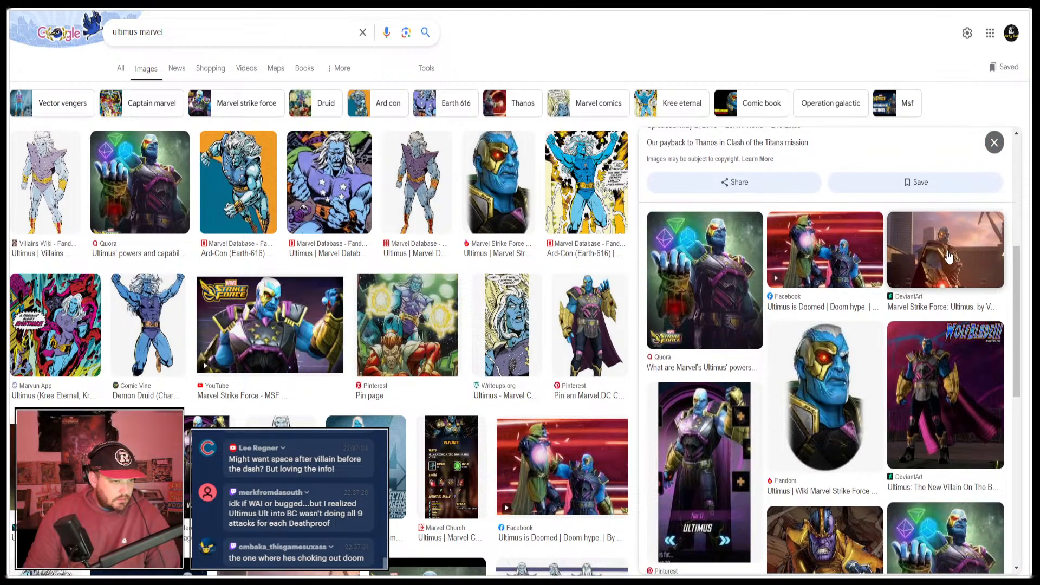
{"action": "left_click", "coordinate": [948, 257]}
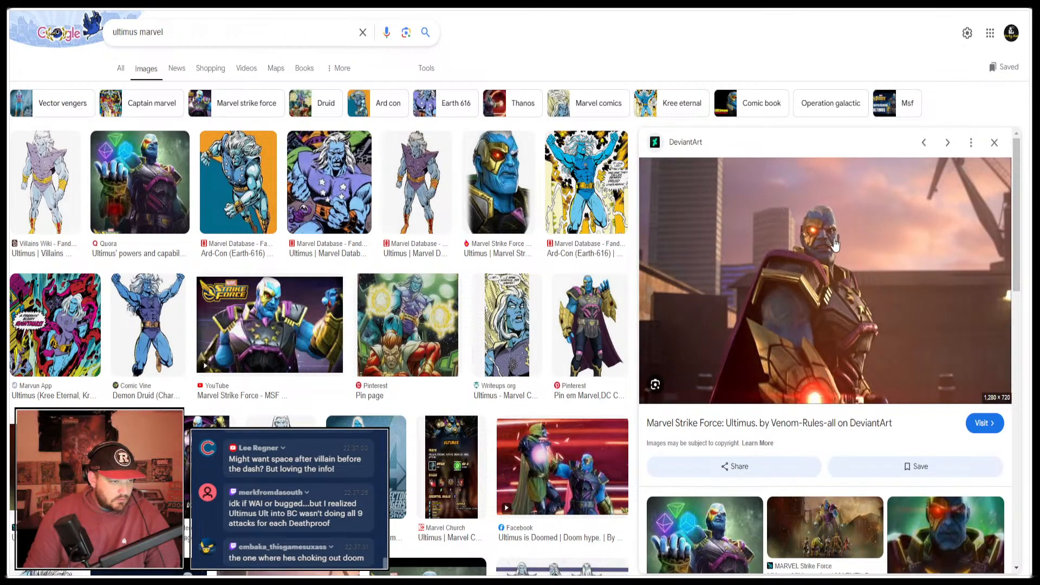
{"action": "scroll", "coordinate": [837, 332], "scroll_direction": "down", "scroll_amount": 2}
{"action": "scroll", "coordinate": [845, 320], "scroll_direction": "down", "scroll_amount": 3}
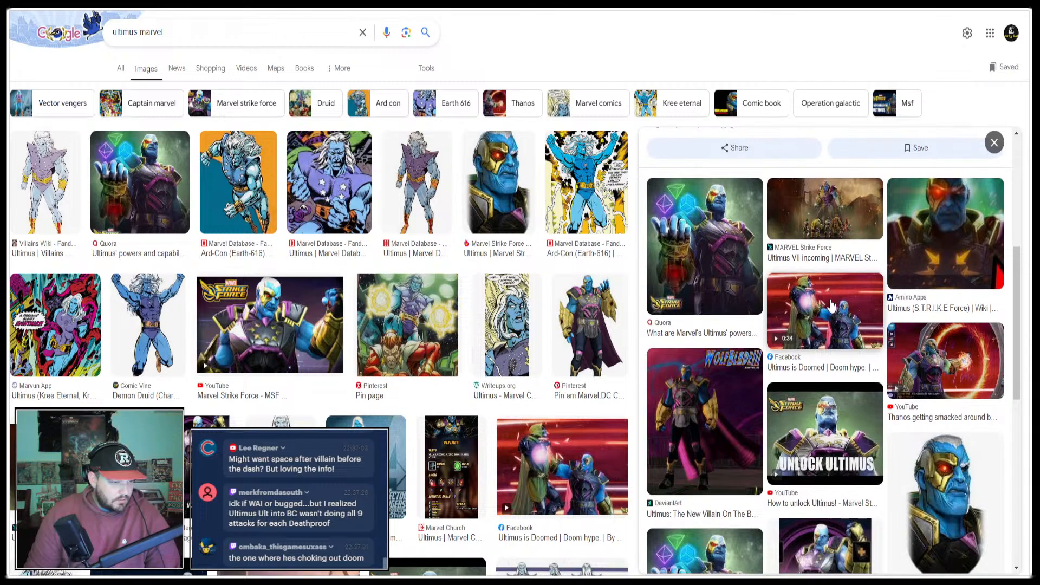
{"action": "scroll", "coordinate": [845, 288], "scroll_direction": "down", "scroll_amount": 10}
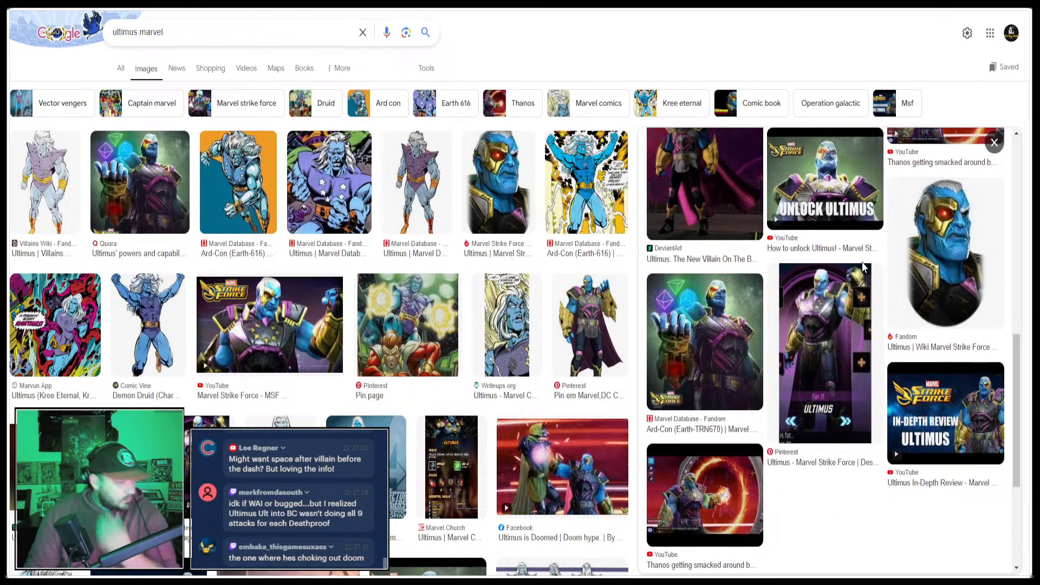
{"action": "scroll", "coordinate": [327, 320], "scroll_direction": "down", "scroll_amount": 7}
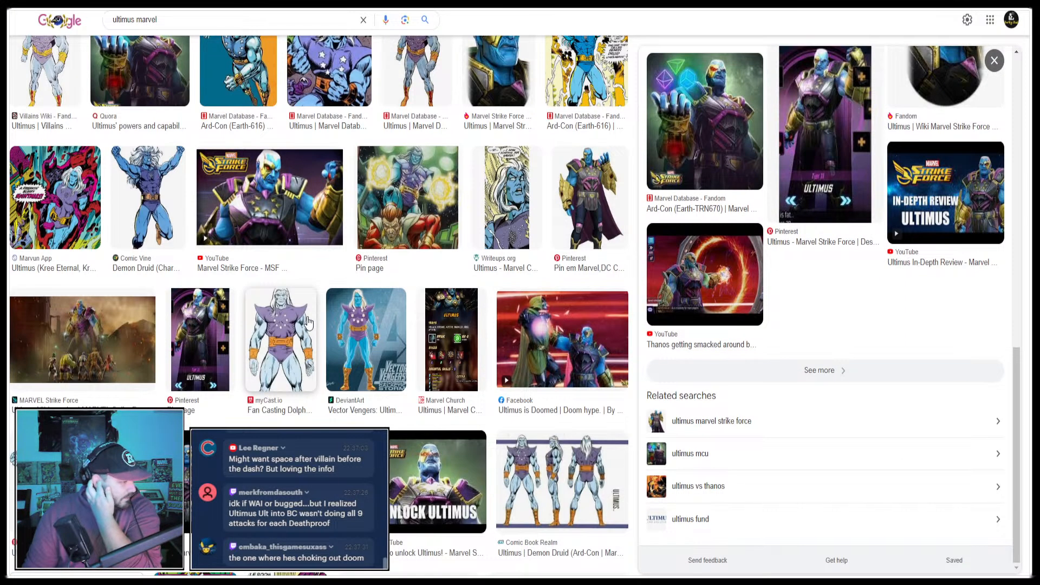
{"action": "scroll", "coordinate": [328, 319], "scroll_direction": "down", "scroll_amount": 3}
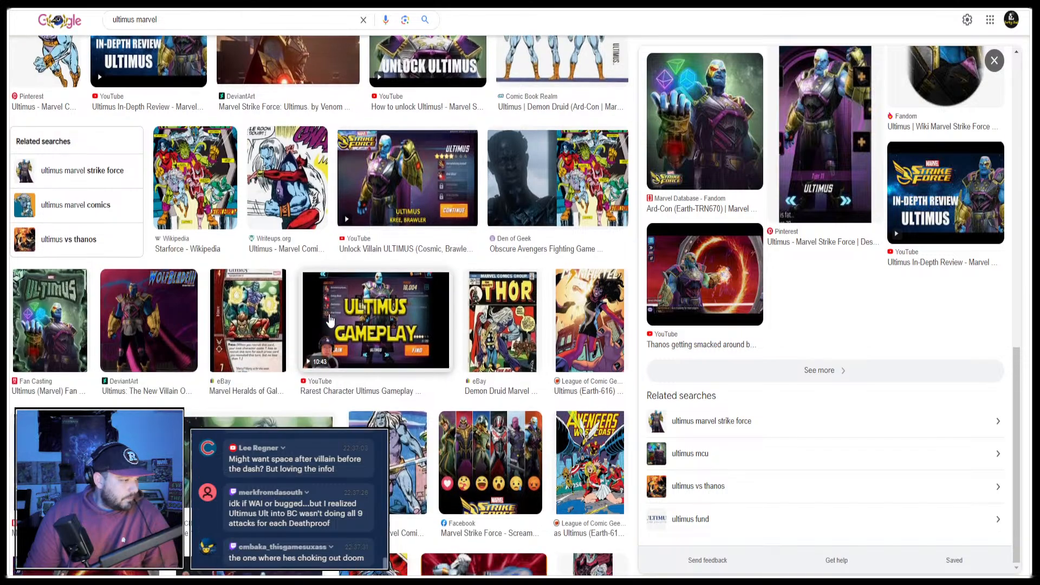
{"action": "scroll", "coordinate": [333, 321], "scroll_direction": "up", "scroll_amount": 8}
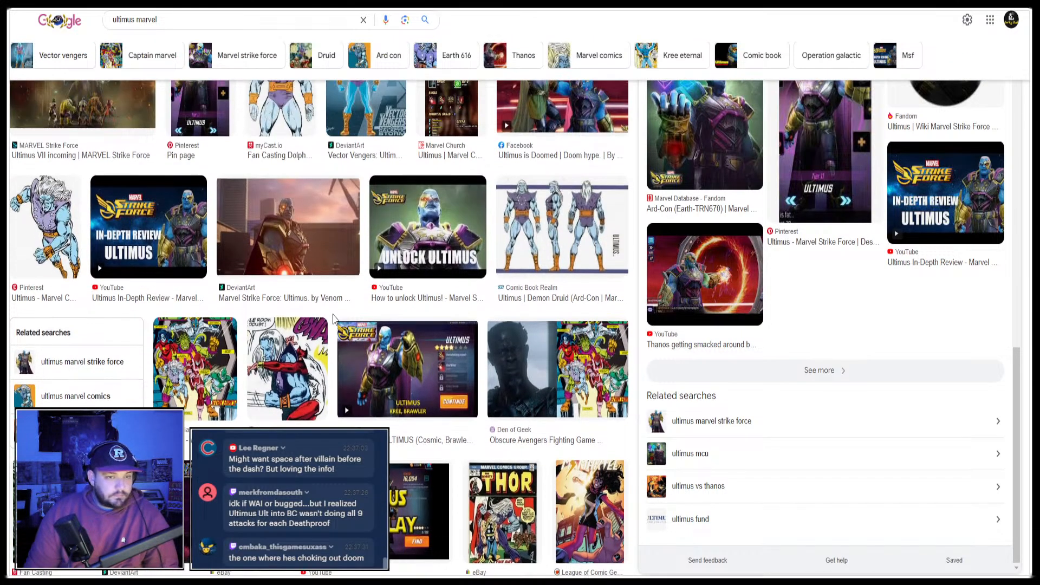
{"action": "left_click", "coordinate": [509, 5]}
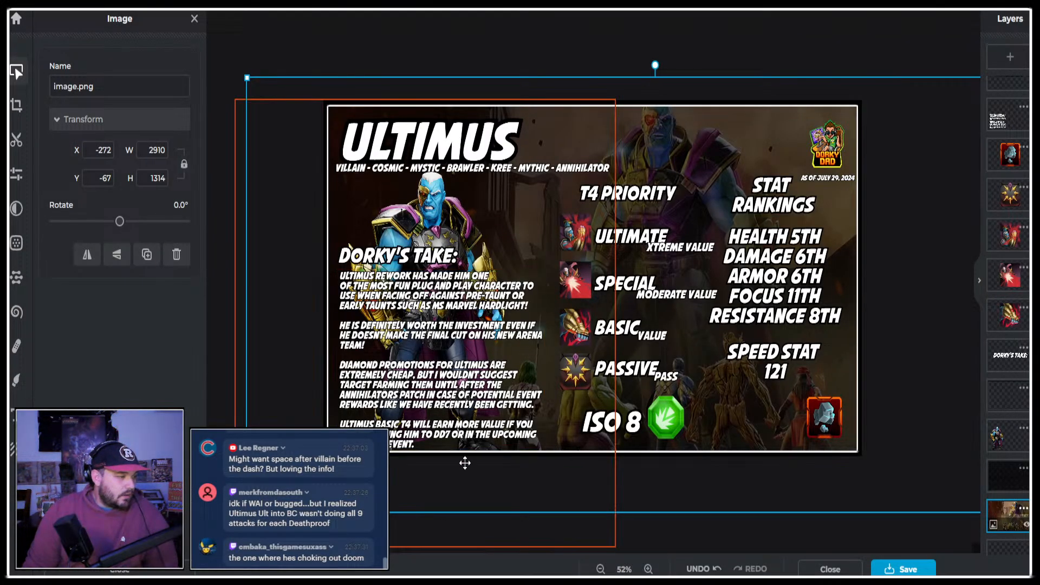
Nudge the ULTIMUS title slightly up and left to about X -445, Y 38, and deselect it.
{"action": "left_click", "coordinate": [391, 38]}
{"action": "left_click", "coordinate": [438, 133]}
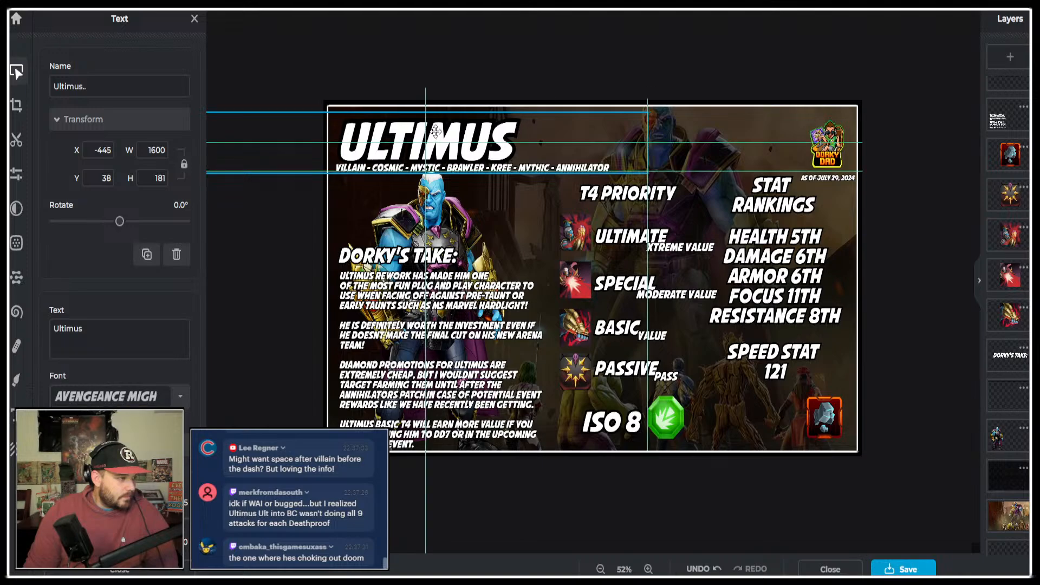
{"action": "left_click", "coordinate": [407, 52]}
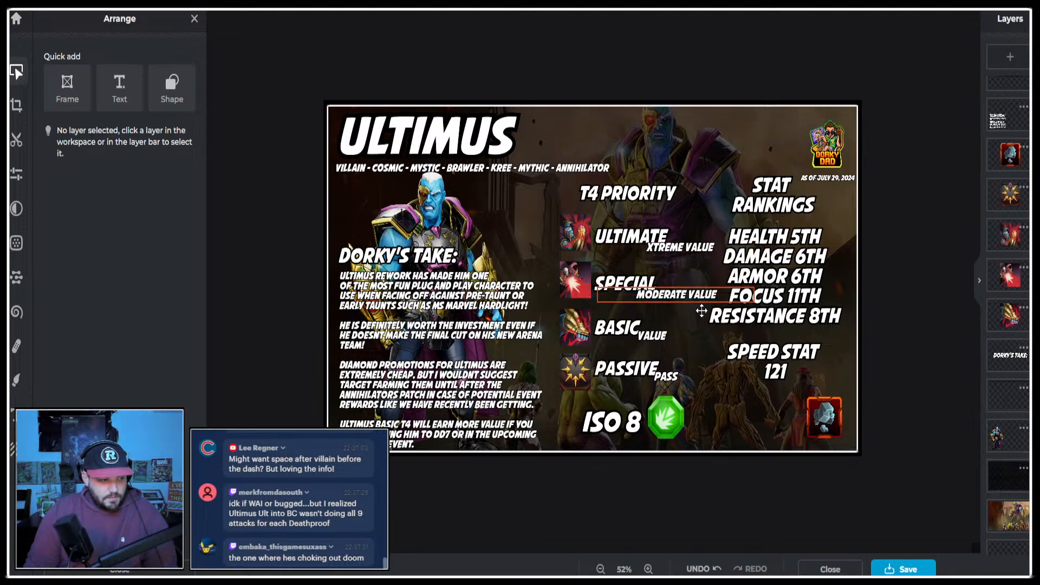
Check the JPG save settings without exporting, and shift the background picture right to about X -108, Y -50.
{"action": "left_click", "coordinate": [904, 569]}
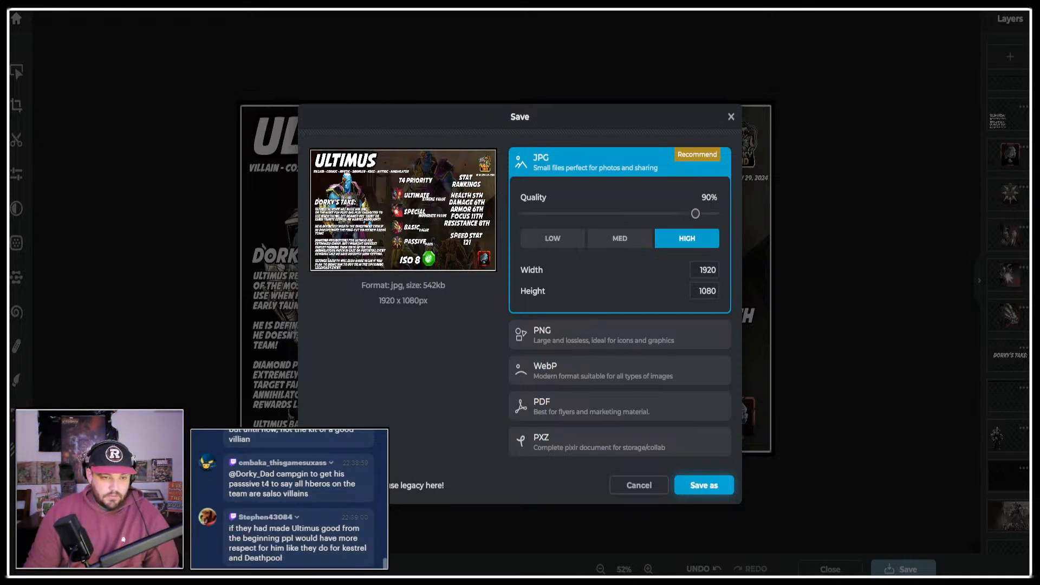
{"action": "left_click", "coordinate": [731, 116]}
{"action": "left_click_drag", "start_coordinate": [728, 101], "coordinate": [852, 93]}
{"action": "mouse_move", "coordinate": [960, 140]}
{"action": "left_mouse_down"}
{"action": "mouse_move", "coordinate": [943, 147]}
{"action": "mouse_move", "coordinate": [958, 147]}
{"action": "left_mouse_up"}
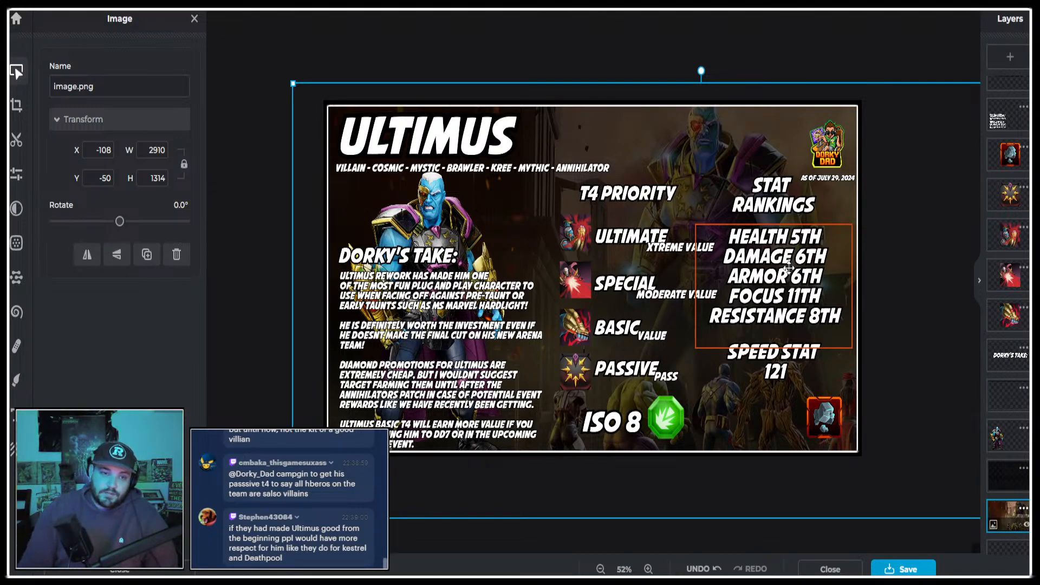
{"action": "left_click", "coordinate": [288, 25]}
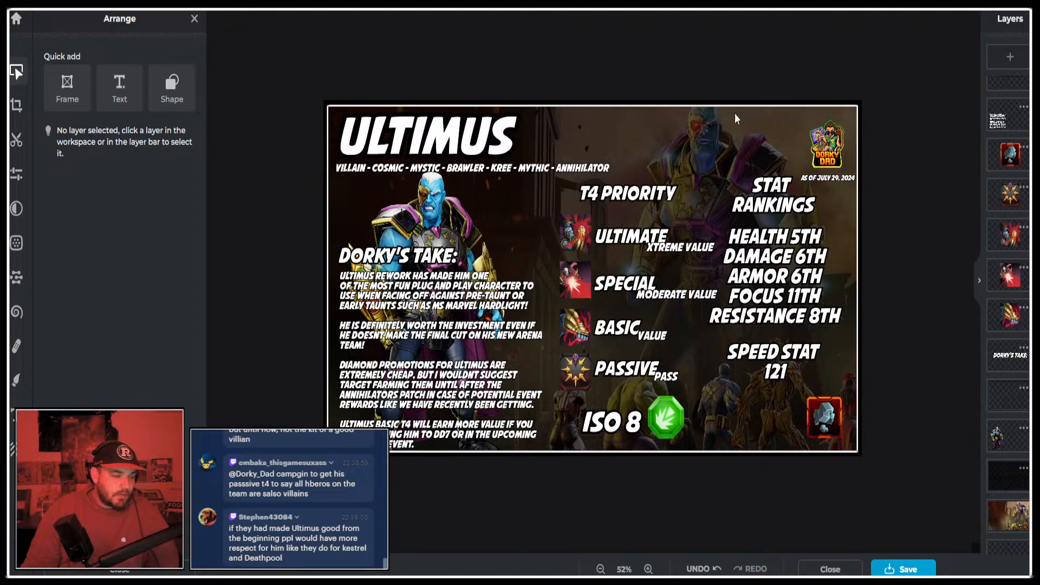
{"action": "key", "text": "ctrl+Tab"}
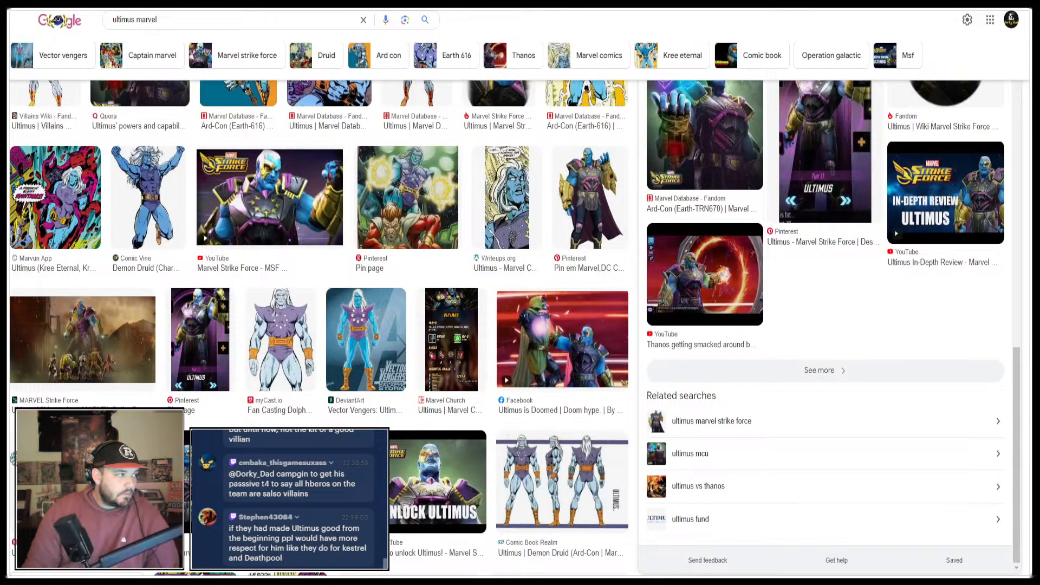
{"action": "key", "text": "ctrl+Tab"}
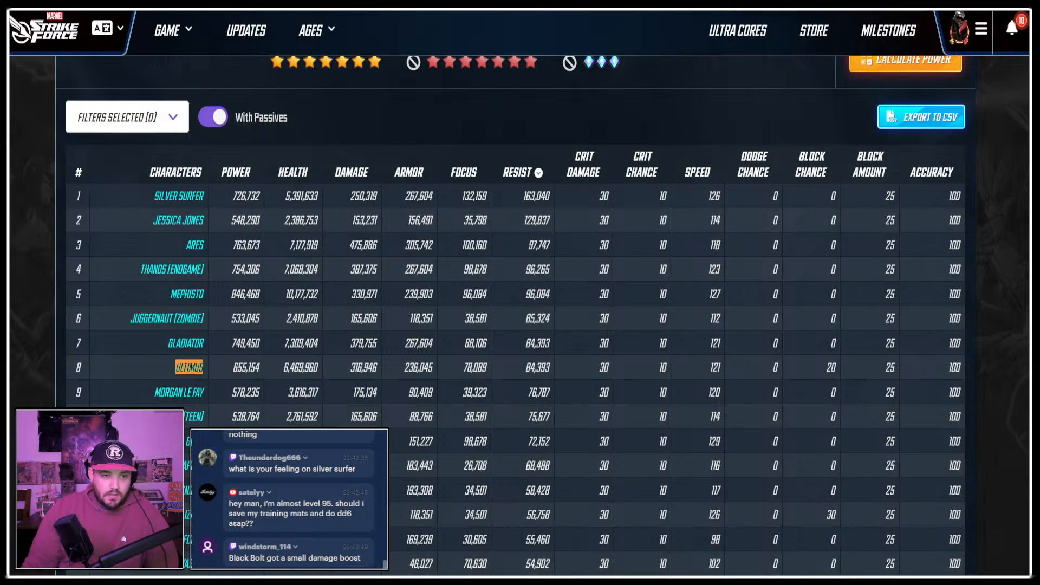
{"action": "key", "text": "ctrl+Tab"}
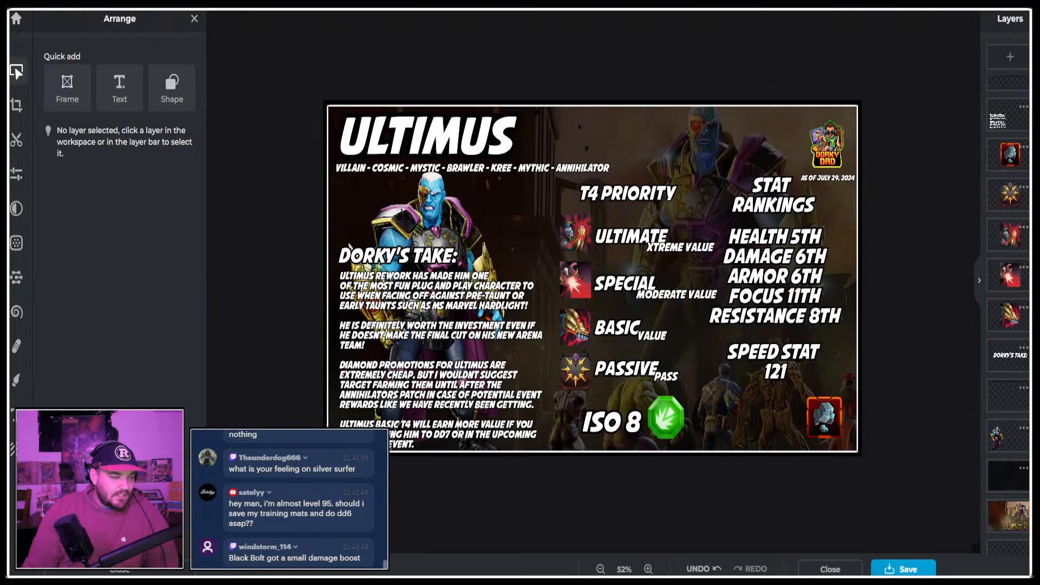
Close the Ultimus infographic, duplicate its temporary project and open the copy for editing.
{"action": "left_click", "coordinate": [830, 569]}
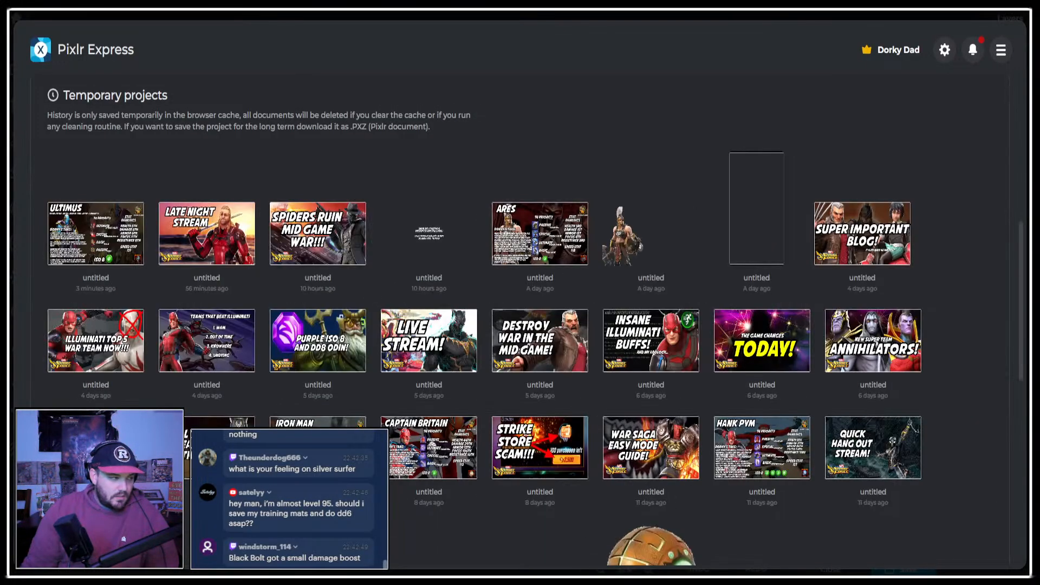
{"action": "left_click", "coordinate": [59, 215]}
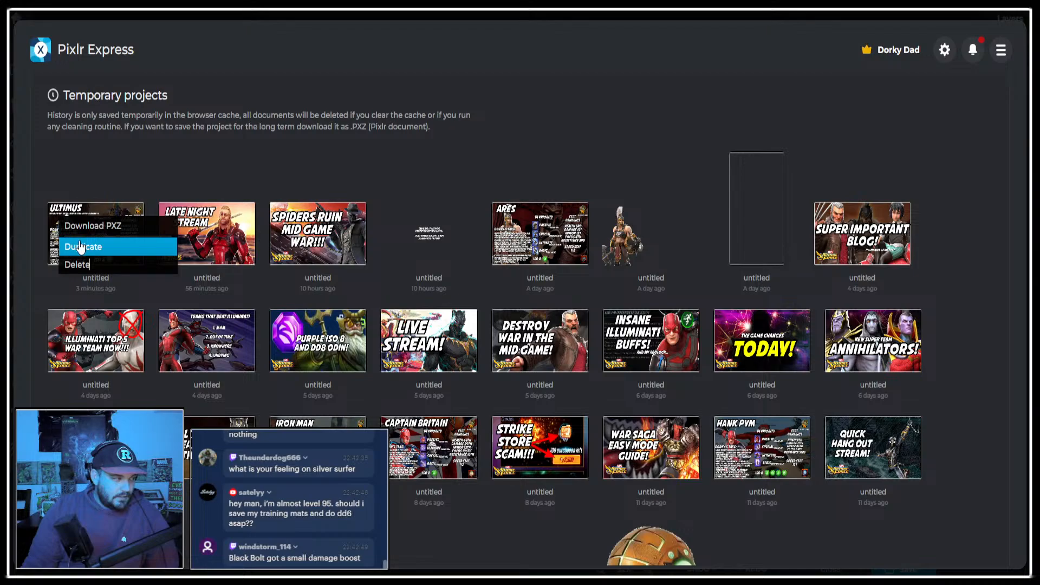
{"action": "left_click", "coordinate": [84, 243]}
{"action": "left_click", "coordinate": [87, 240]}
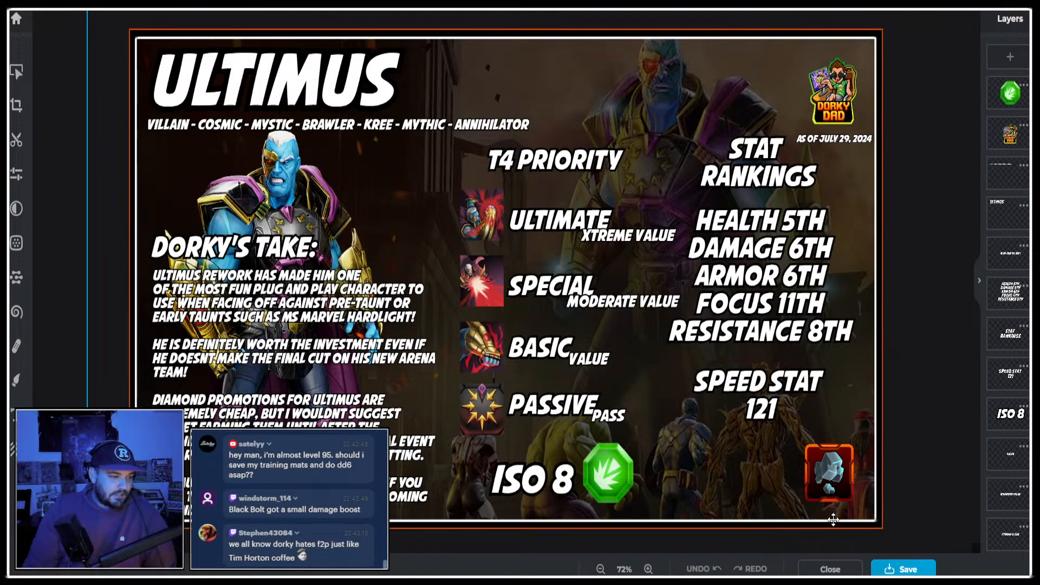
{"action": "left_click", "coordinate": [830, 569]}
{"action": "left_click", "coordinate": [59, 217]}
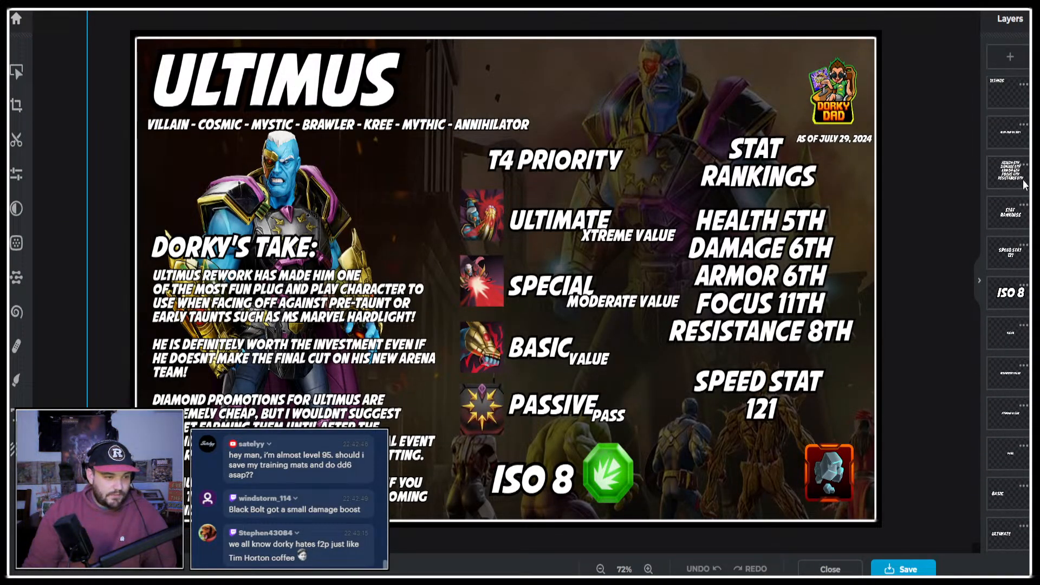
Delete the gear material icon and the passive, ultimate, special and basic ability icons from the copied infographic.
{"action": "scroll", "coordinate": [997, 300], "scroll_direction": "down", "scroll_amount": 5}
{"action": "left_click", "coordinate": [1007, 282]}
{"action": "key", "text": "Delete"}
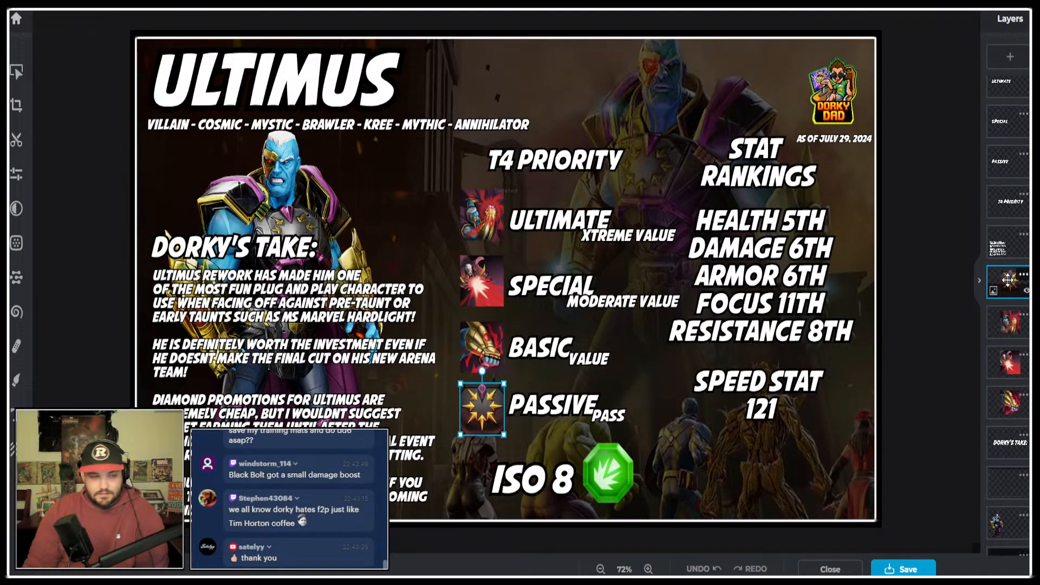
{"action": "key", "text": "Delete"}
Delete the Ultimus character image and the background picture, keeping the dark overlay.
{"action": "key", "text": "Delete"}
{"action": "key", "text": "Delete"}
{"action": "key", "text": "Delete"}
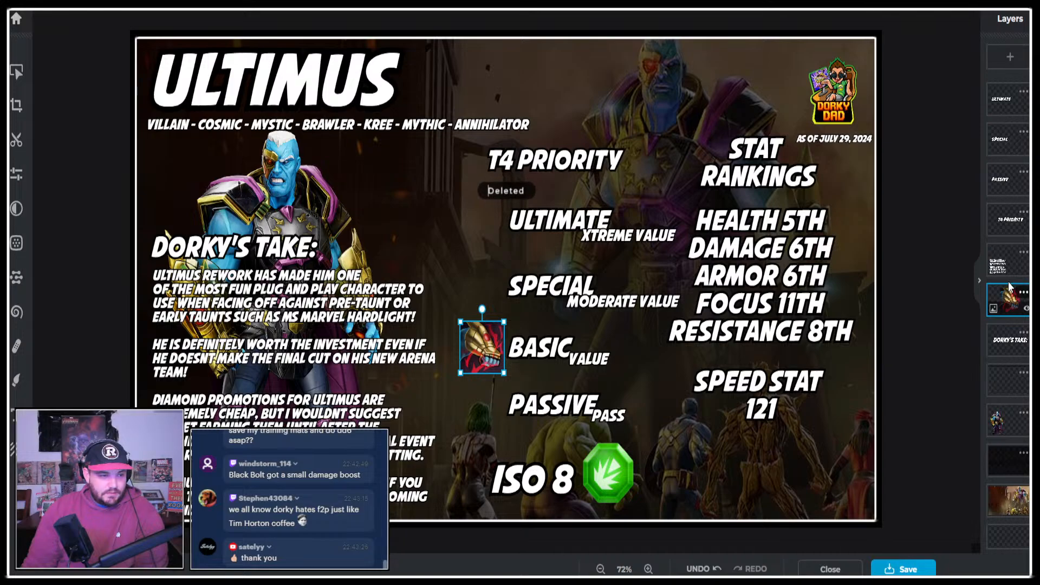
{"action": "left_click", "coordinate": [999, 415]}
{"action": "key", "text": "Delete"}
{"action": "key", "text": "Delete"}
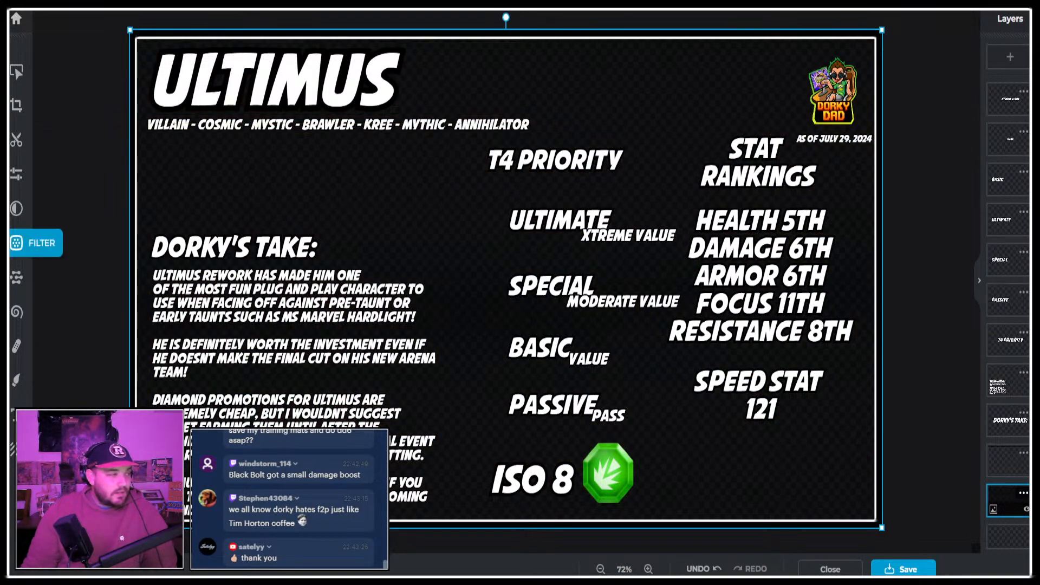
Clear the commentary under Dorky's Take, leaving only its first word.
{"action": "left_click", "coordinate": [368, 345]}
{"action": "left_click", "coordinate": [318, 299]}
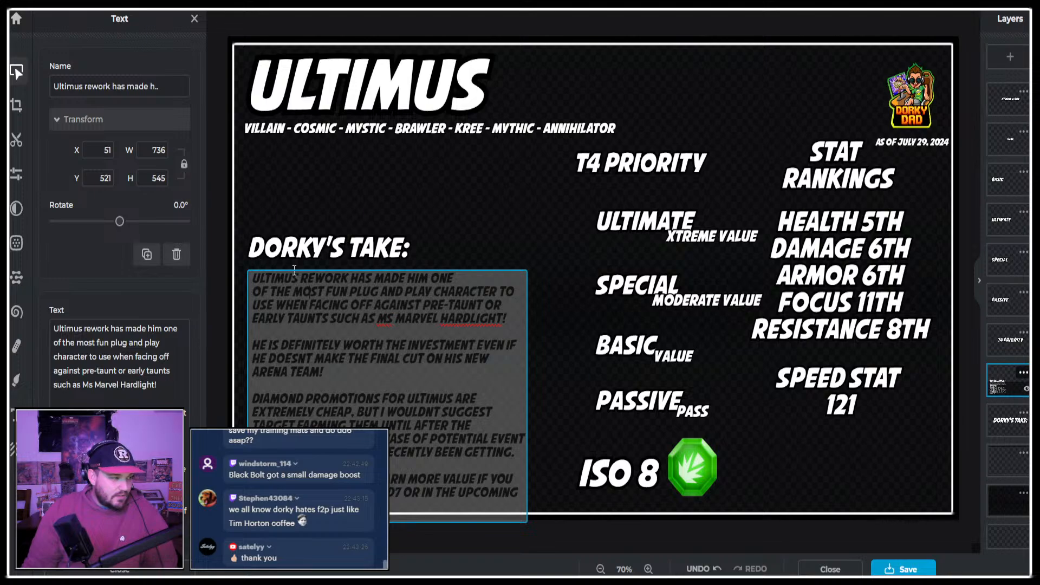
{"action": "left_click_drag", "start_coordinate": [301, 280], "coordinate": [440, 500]}
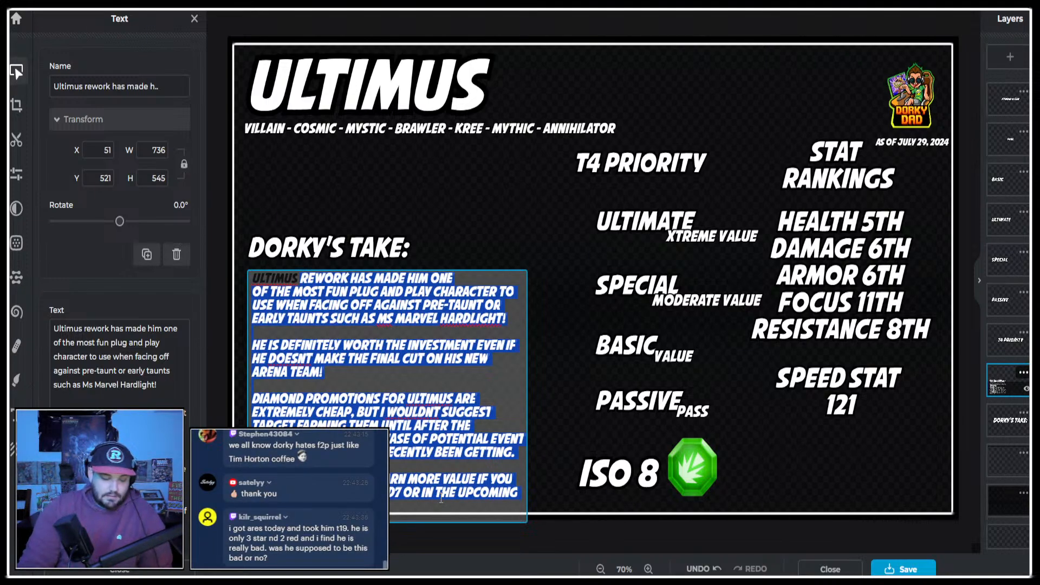
{"action": "key", "text": "BackSpace"}
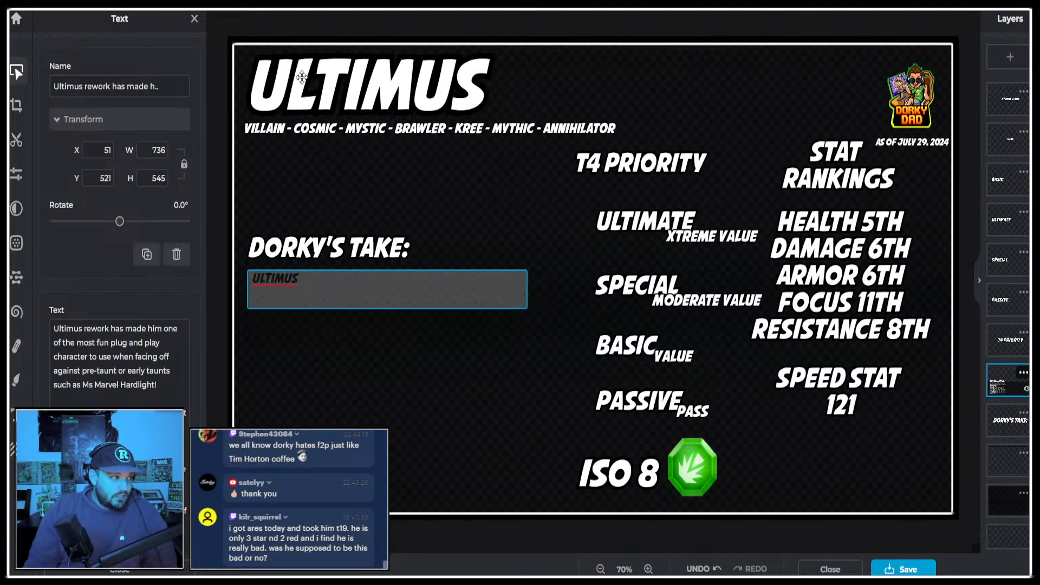
Change the title to "Silver Surfer" and move it right inside the frame to about X -217, Y 15.
{"action": "double_click", "coordinate": [285, 64]}
{"action": "type", "text": "Silver Sr"}
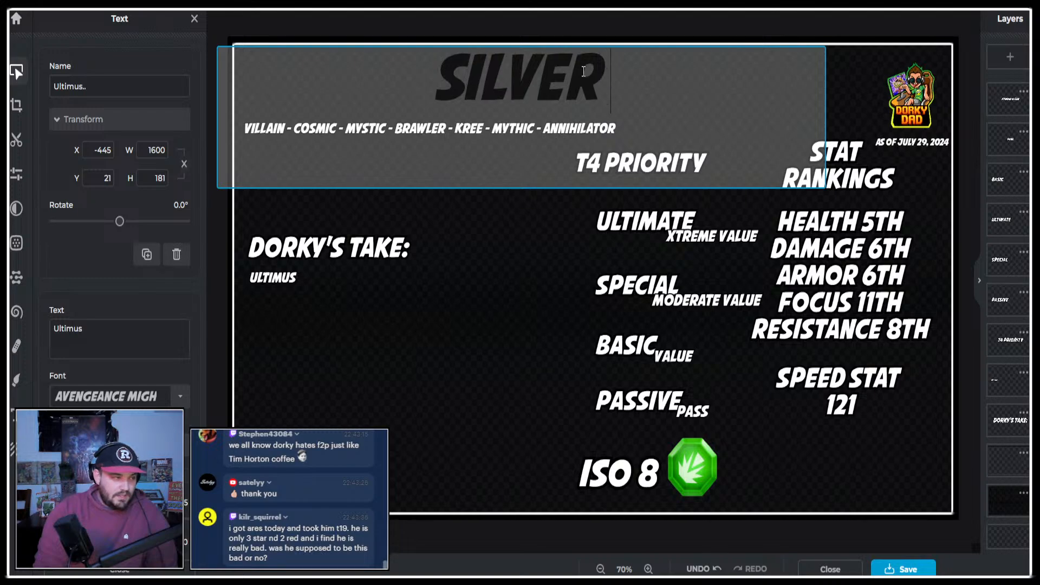
{"action": "key", "text": "BackSpace"}
{"action": "type", "text": "urfer"}
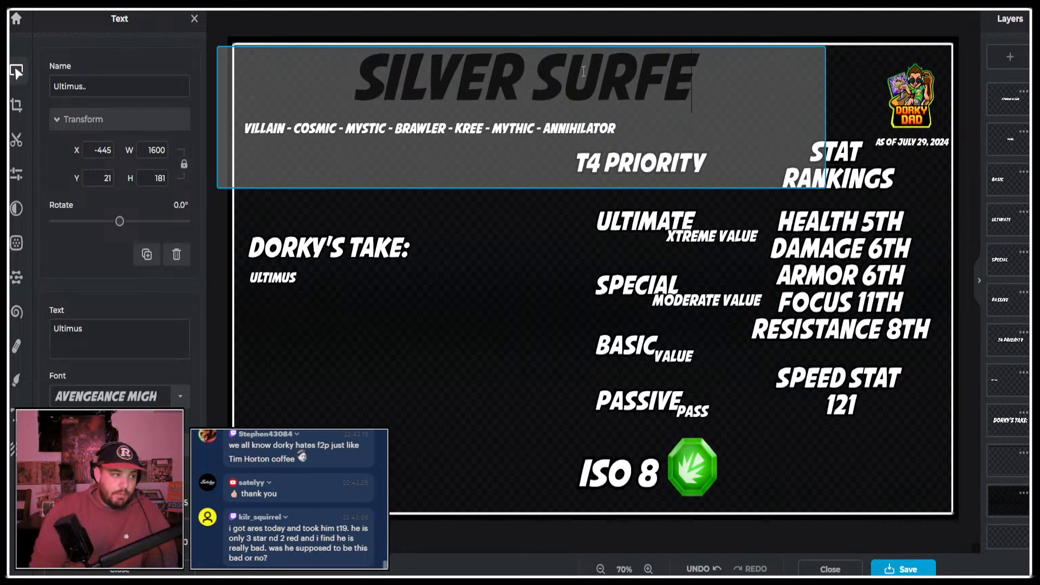
{"action": "key", "text": "Escape"}
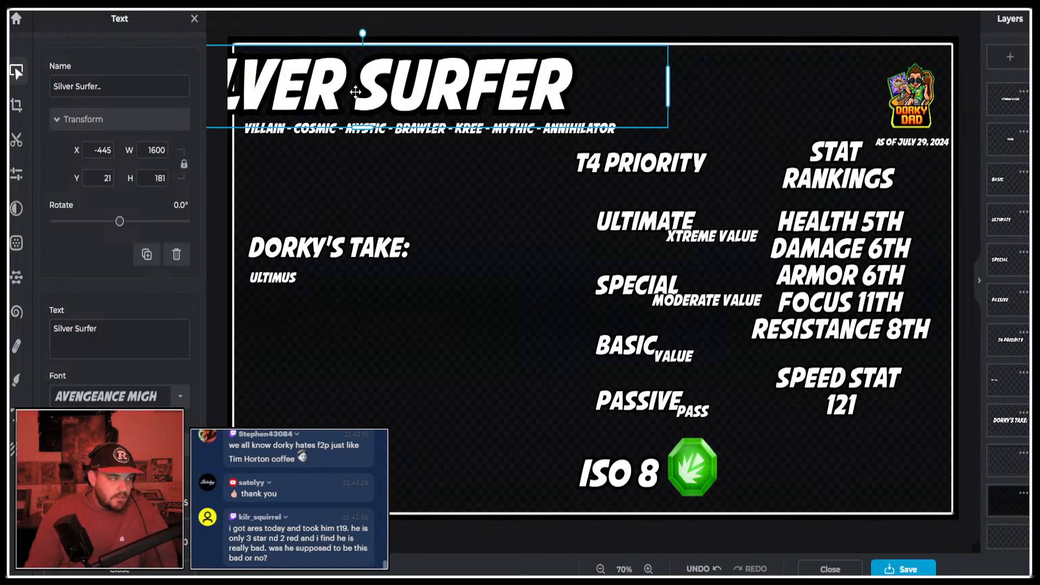
{"action": "left_click_drag", "start_coordinate": [356, 93], "coordinate": [445, 89]}
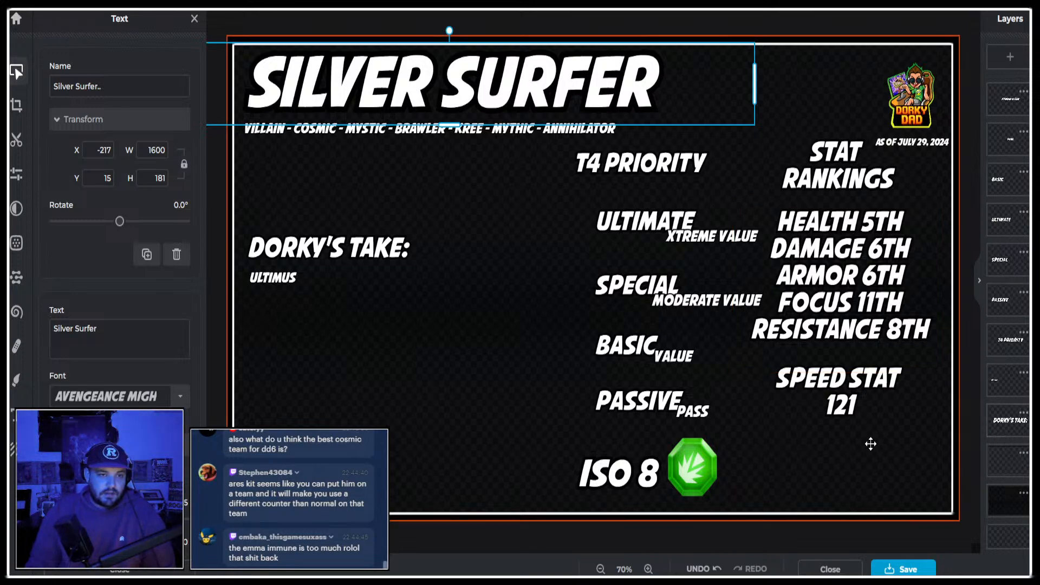
Replace the leftover word under Dorky's Take with "Surfer".
{"action": "left_click", "coordinate": [311, 282]}
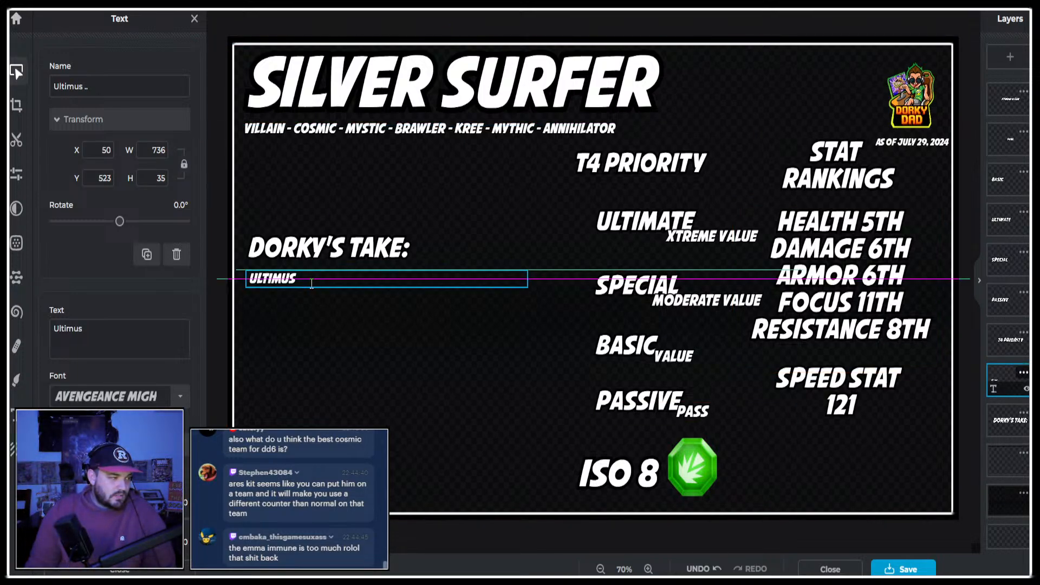
{"action": "double_click", "coordinate": [314, 282]}
{"action": "type", "text": "Surfer"}
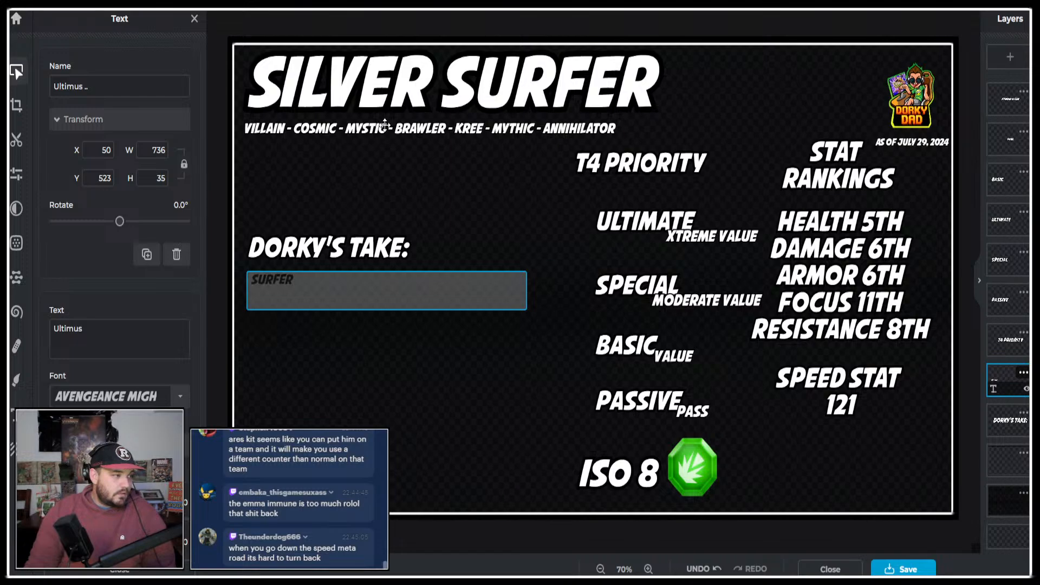
Switch to the Marvel Strike Force site and open Silver Surfer's page from the character list.
{"action": "left_click", "coordinate": [455, 4]}
{"action": "scroll", "coordinate": [528, 189], "scroll_direction": "down", "scroll_amount": 15}
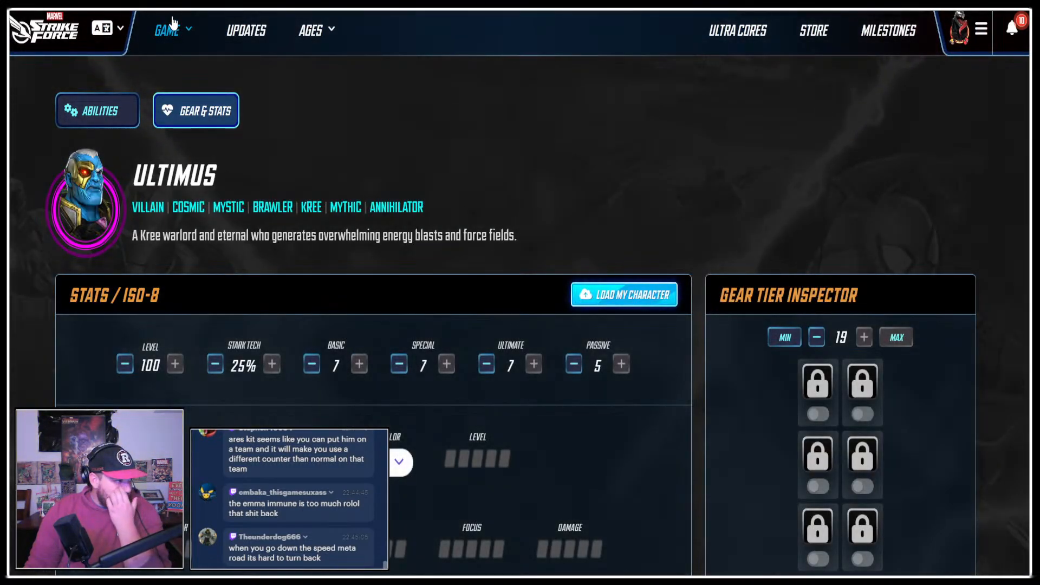
{"action": "left_click", "coordinate": [173, 26]}
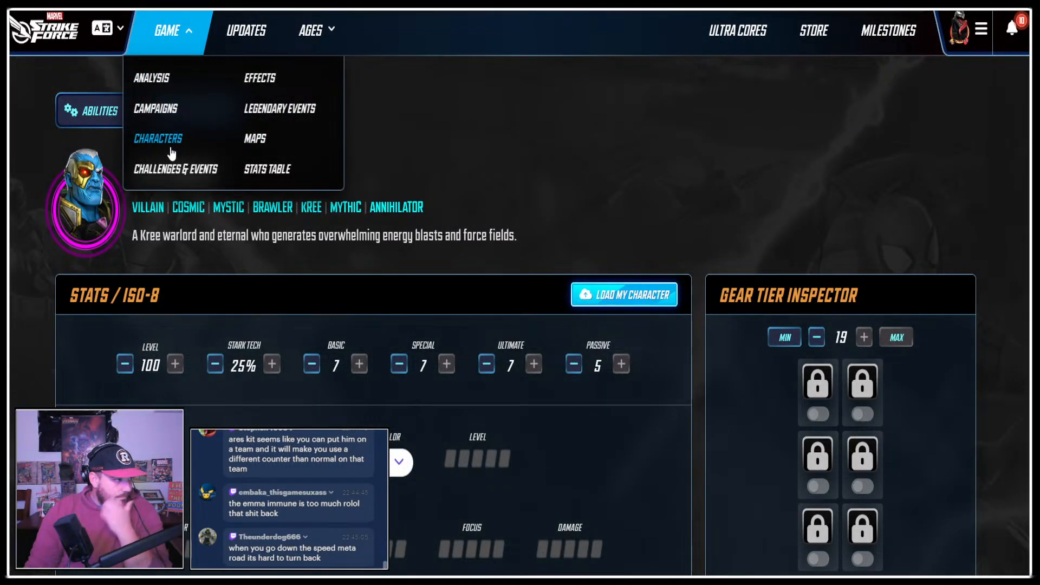
{"action": "left_click", "coordinate": [187, 142]}
{"action": "left_click", "coordinate": [481, 267]}
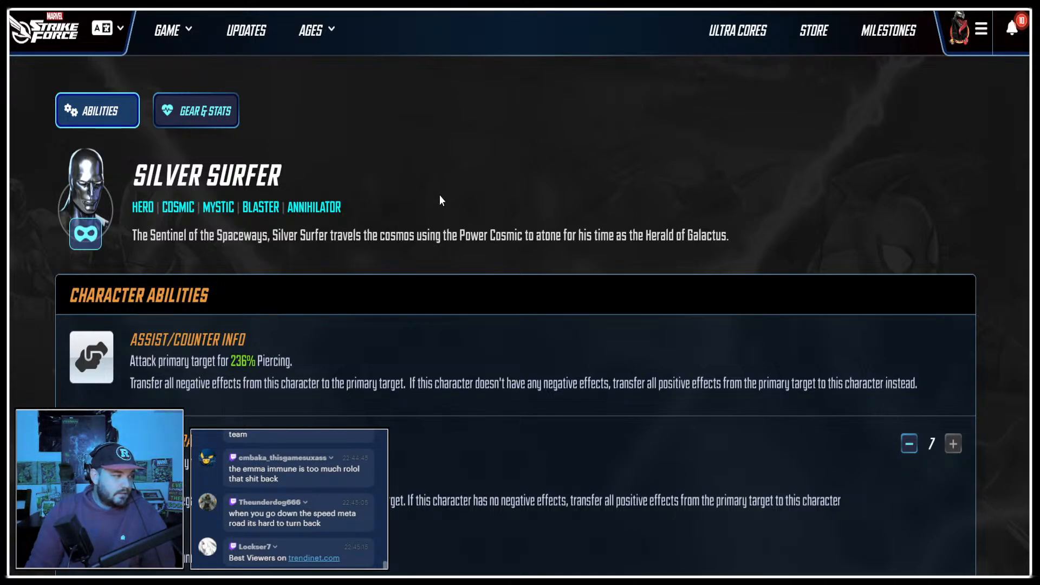
Lower Silver Surfer's basic, special and ultimate abilities to level 6 and passive to level 4, and review what their final upgrades add.
{"action": "scroll", "coordinate": [895, 244], "scroll_direction": "down", "scroll_amount": 1}
{"action": "left_click", "coordinate": [907, 385]}
{"action": "scroll", "coordinate": [908, 394], "scroll_direction": "down", "scroll_amount": 4}
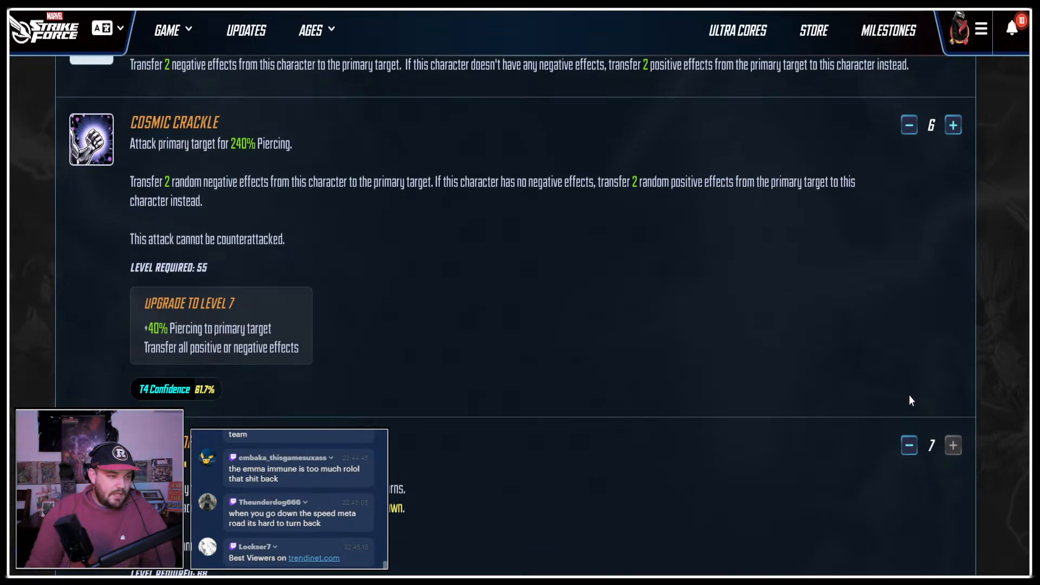
{"action": "left_click", "coordinate": [909, 447]}
{"action": "scroll", "coordinate": [910, 423], "scroll_direction": "down", "scroll_amount": 7}
{"action": "left_click", "coordinate": [909, 323]}
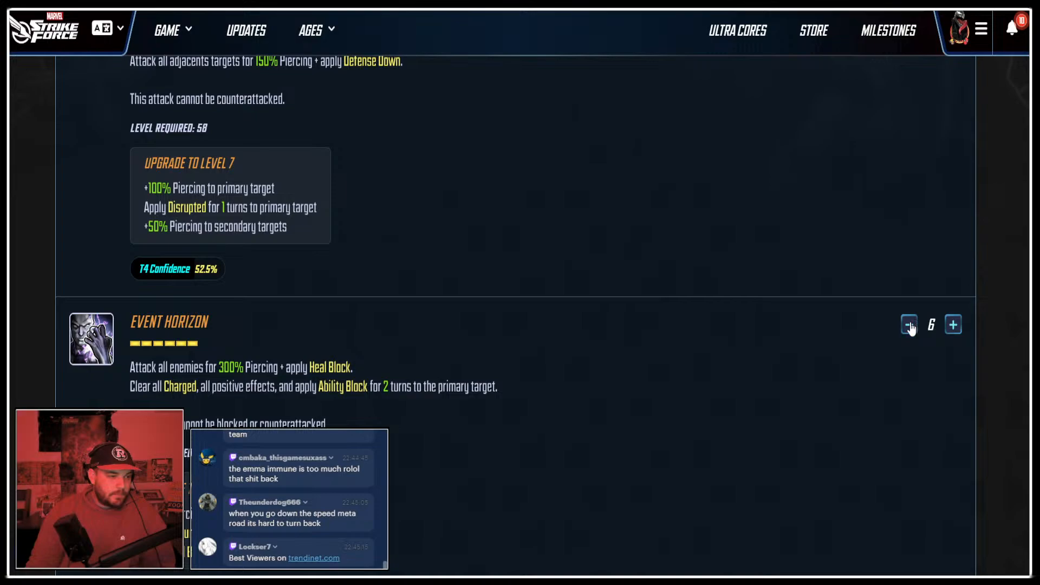
{"action": "scroll", "coordinate": [916, 320], "scroll_direction": "down", "scroll_amount": 5}
{"action": "scroll", "coordinate": [916, 320], "scroll_direction": "down", "scroll_amount": 2}
{"action": "left_click", "coordinate": [909, 205]}
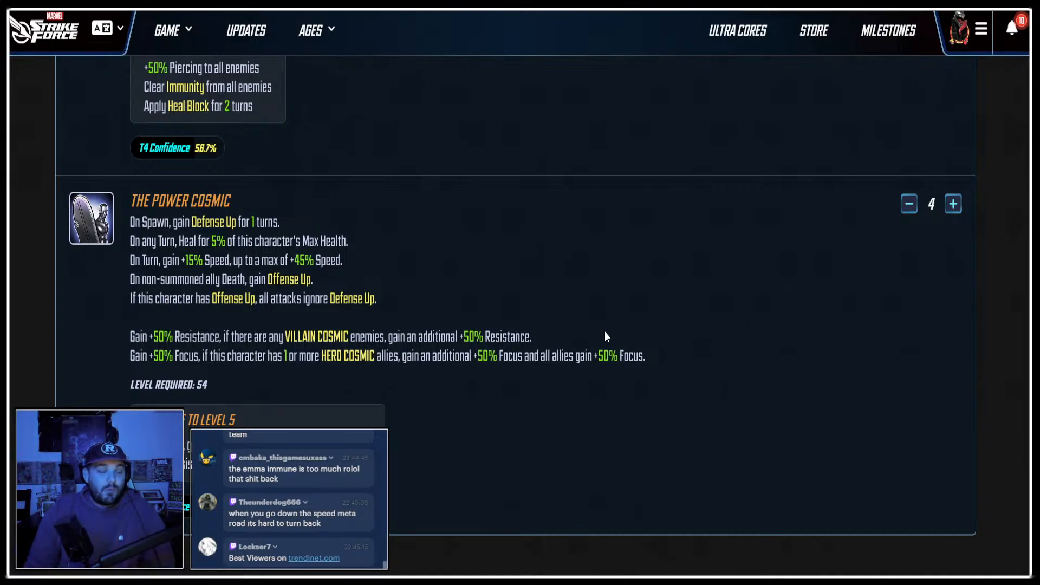
{"action": "scroll", "coordinate": [638, 325], "scroll_direction": "up", "scroll_amount": 3}
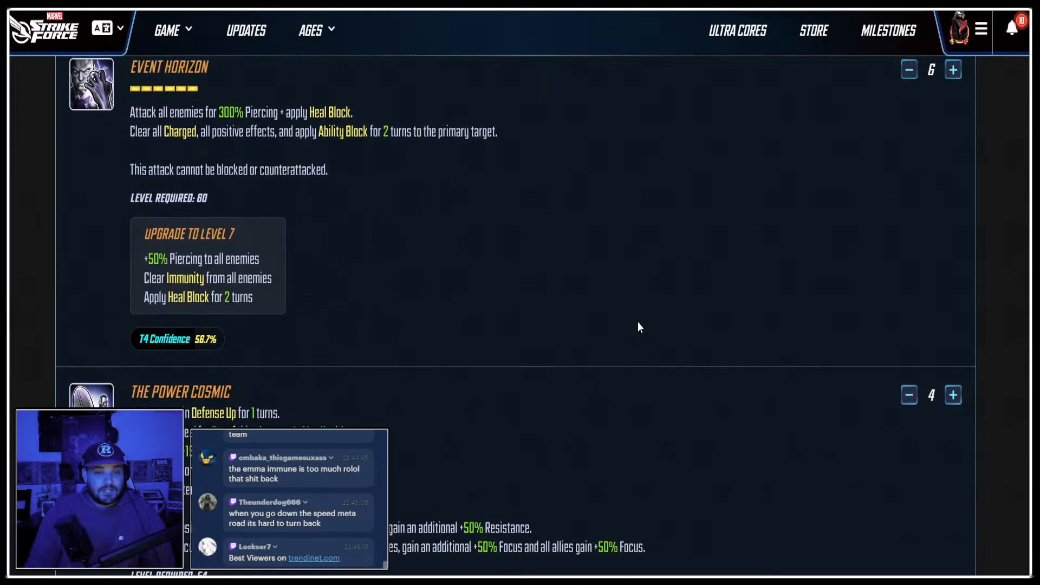
{"action": "scroll", "coordinate": [641, 327], "scroll_direction": "up", "scroll_amount": 1}
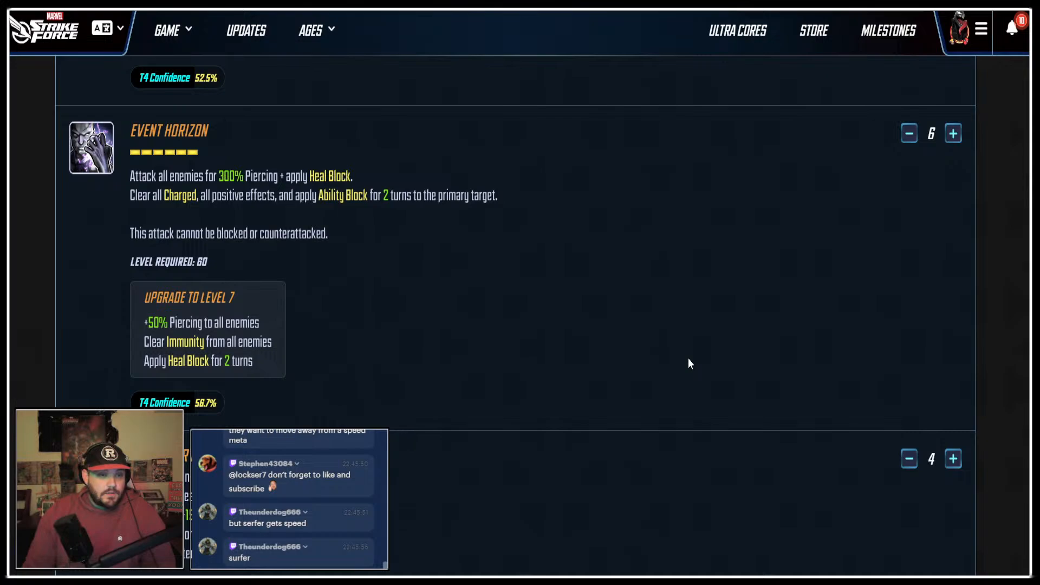
{"action": "scroll", "coordinate": [693, 359], "scroll_direction": "up", "scroll_amount": 15}
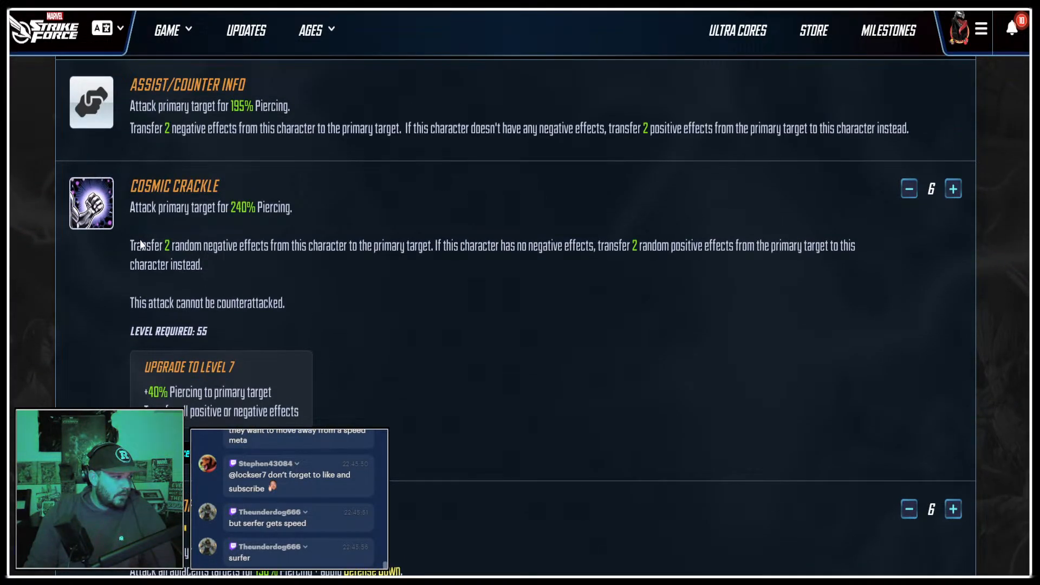
Copy the Cosmic Crackle and Sentinel of the Spaceways ability icons from the character page into the infographic.
{"action": "left_click", "coordinate": [406, 6]}
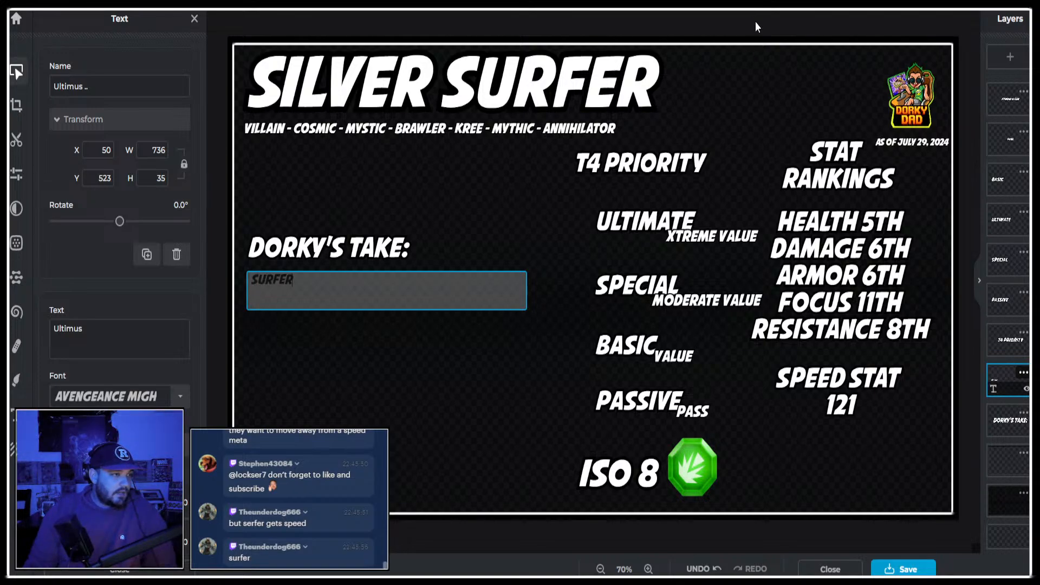
{"action": "key", "text": "ctrl+v"}
{"action": "left_click", "coordinate": [363, 6]}
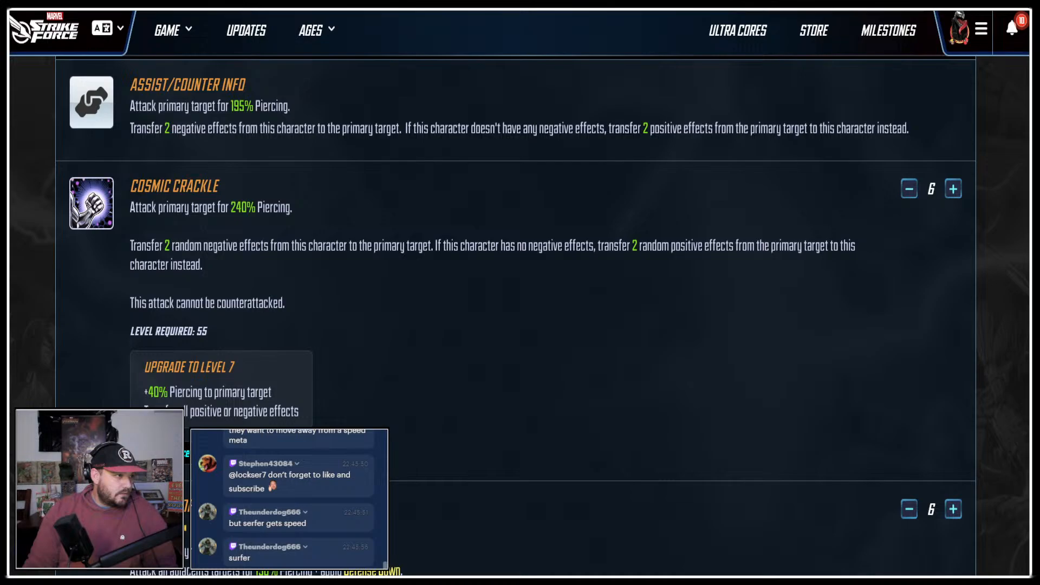
{"action": "key", "text": "ctrl+Tab"}
{"action": "key", "text": "ctrl+Tab"}
{"action": "key", "text": "ctrl+v"}
{"action": "key", "text": "ctrl+Tab"}
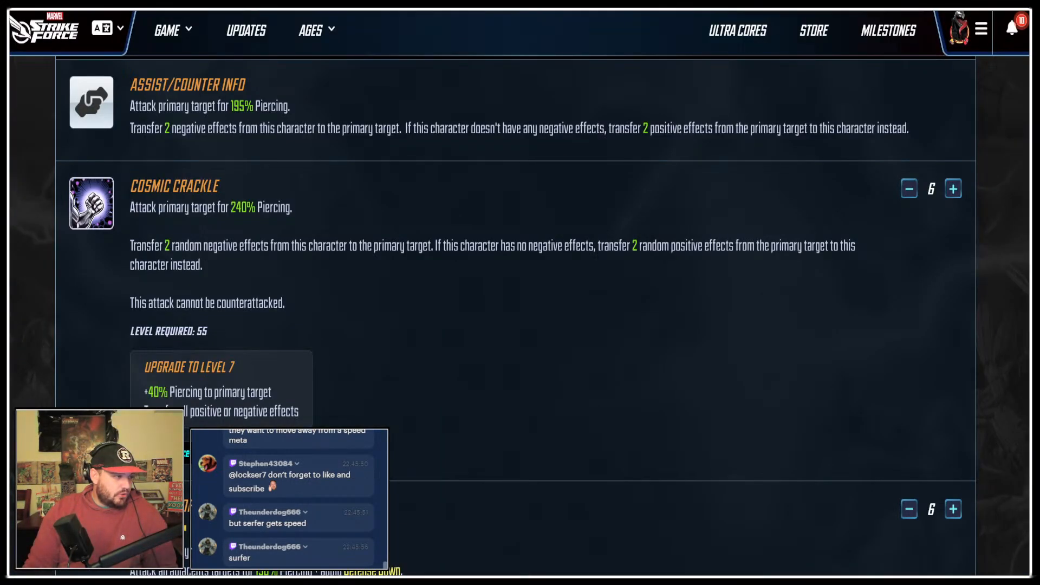
Copy the Event Horizon and The Power Cosmic ability icons from the character page into the infographic.
{"action": "scroll", "coordinate": [515, 314], "scroll_direction": "down", "scroll_amount": 7}
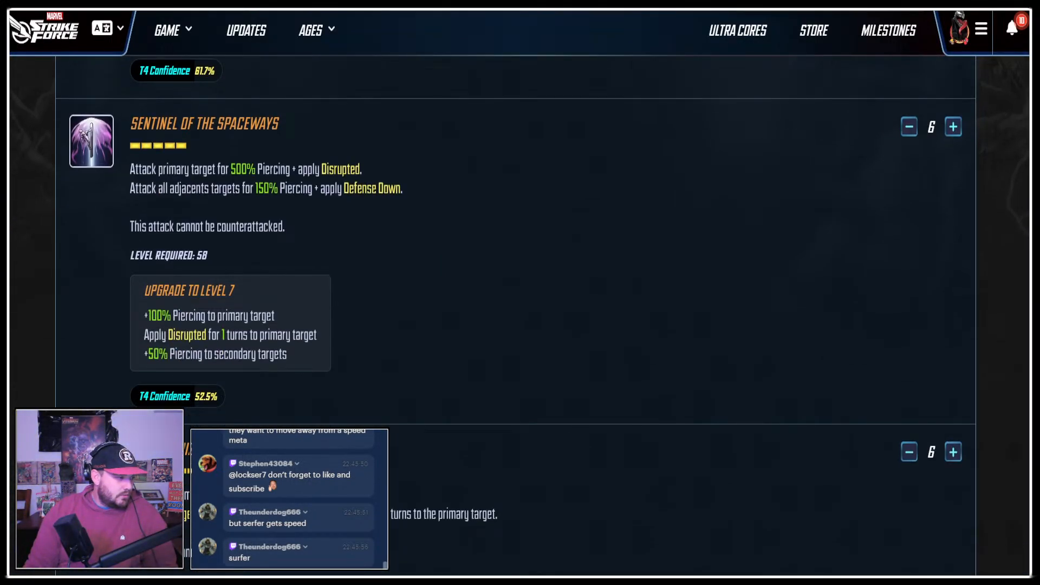
{"action": "key", "text": "ctrl+Tab"}
{"action": "key", "text": "ctrl+v"}
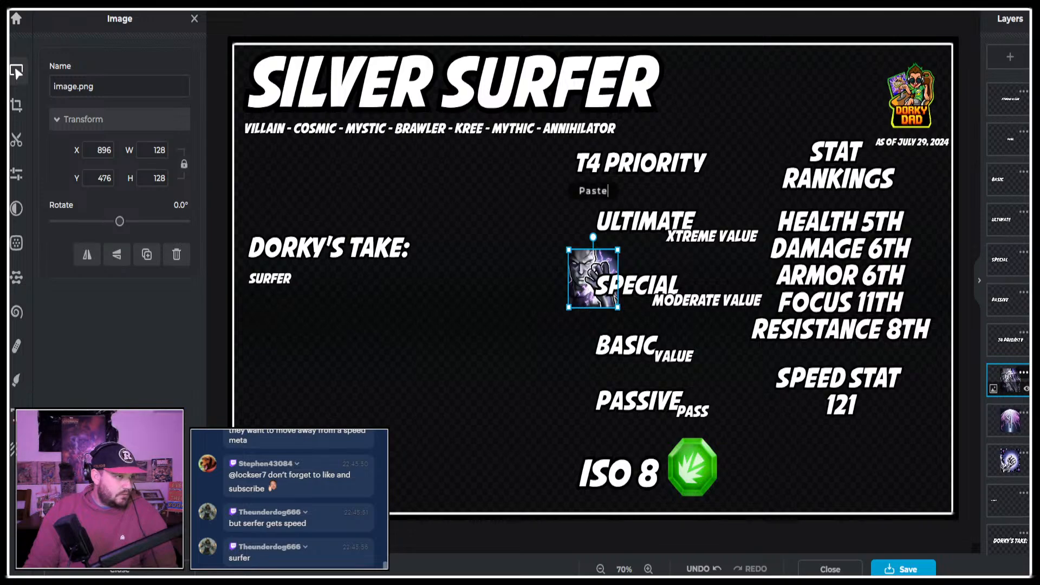
{"action": "key", "text": "ctrl+Tab"}
{"action": "scroll", "coordinate": [100, 330], "scroll_direction": "down", "scroll_amount": 8}
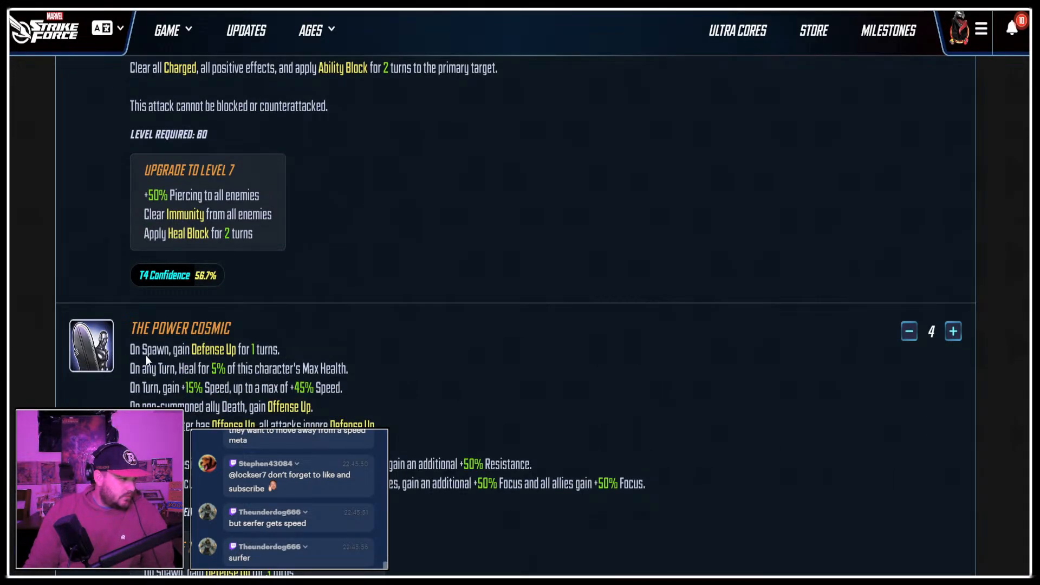
{"action": "key", "text": "ctrl+Tab"}
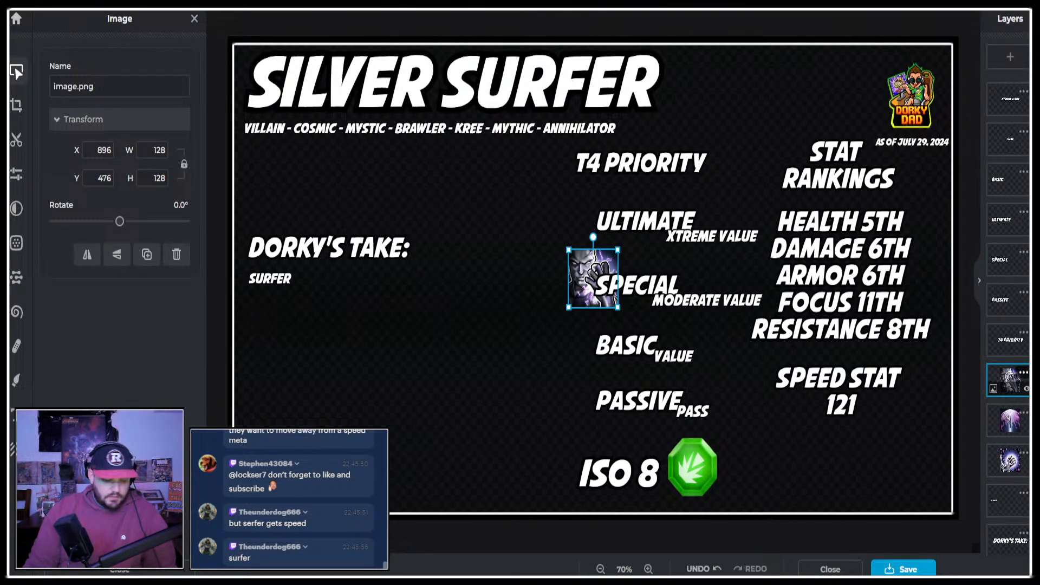
{"action": "key", "text": "ctrl+v"}
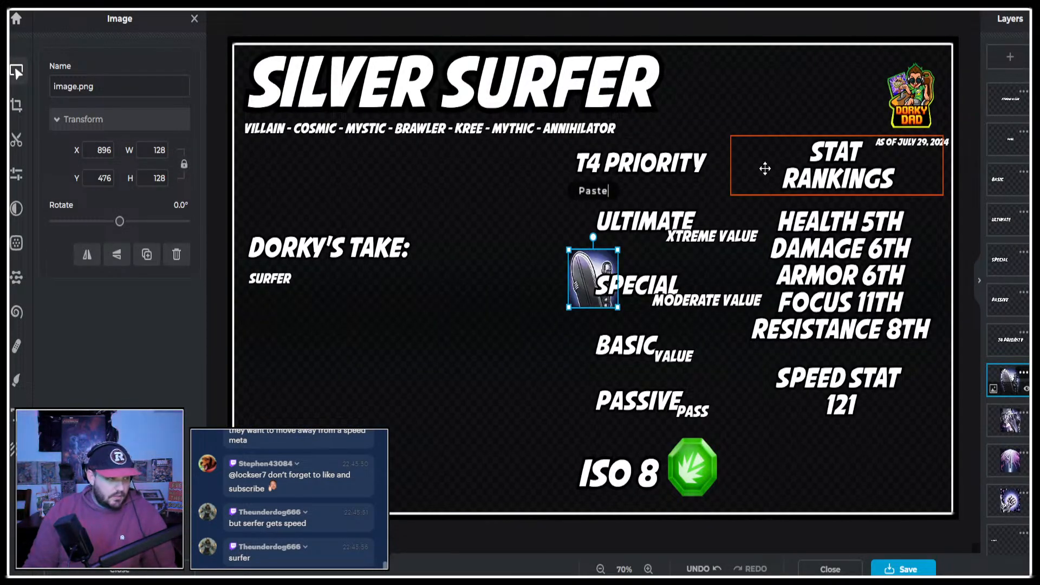
Change the value under Speed Stat in the infographic to 126.
{"action": "left_click", "coordinate": [818, 383]}
{"action": "double_click", "coordinate": [879, 405]}
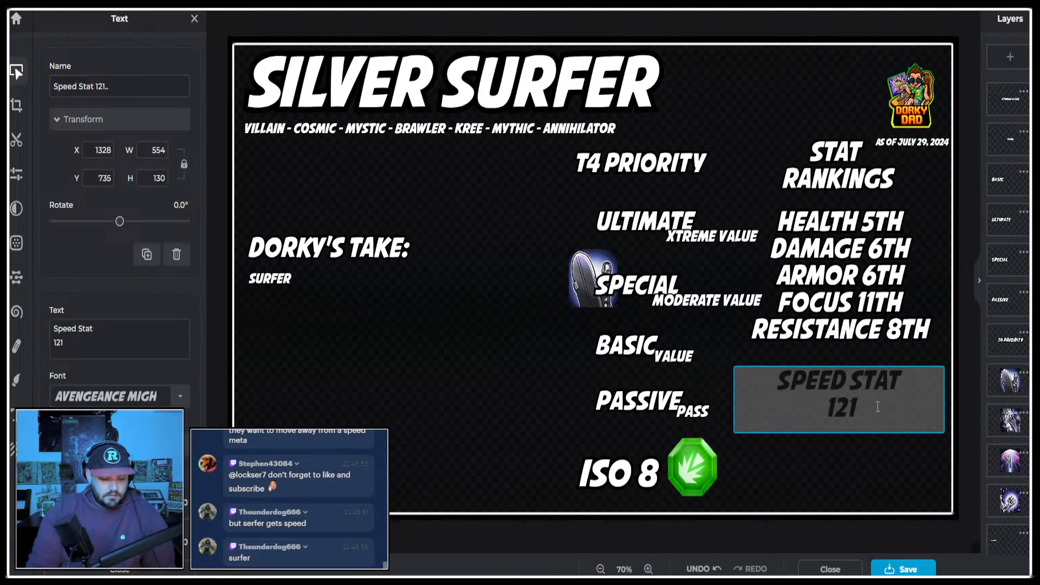
{"action": "key", "text": "BackSpace"}
{"action": "type", "text": "6"}
Copy the Crimson Astral Energy icon from Silver Surfer's gear materials into the infographic's bottom-right corner, and spread the ability icons beside the T4 Priority list.
{"action": "key", "text": "ctrl+Tab"}
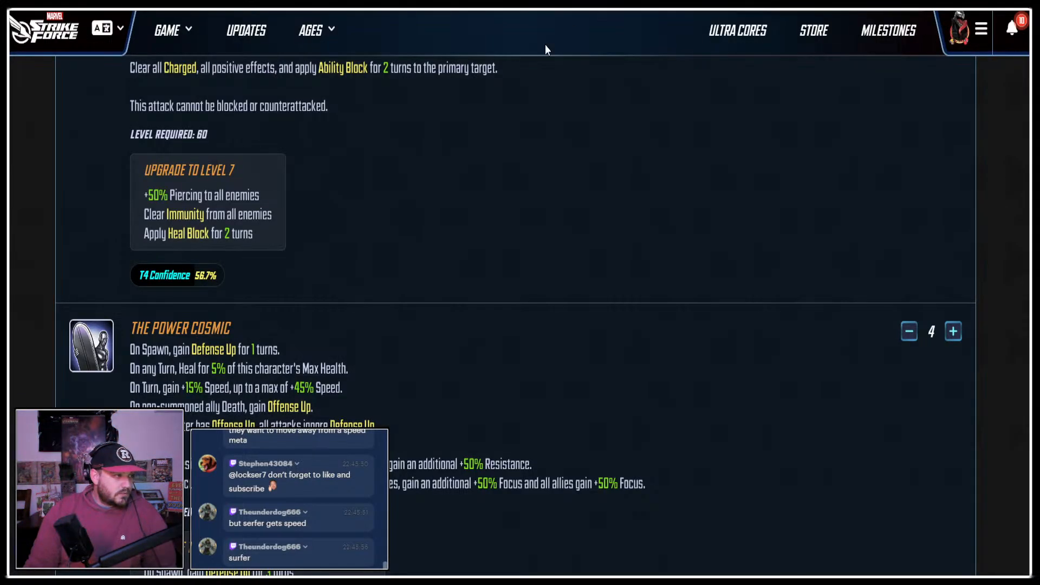
{"action": "scroll", "coordinate": [436, 157], "scroll_direction": "up", "scroll_amount": 20}
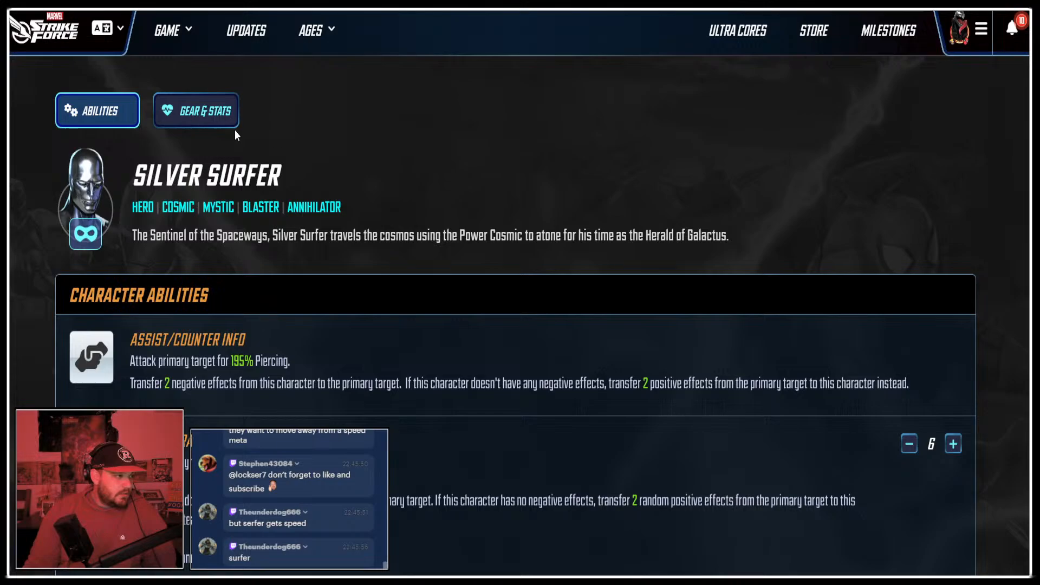
{"action": "left_click", "coordinate": [230, 120]}
{"action": "scroll", "coordinate": [853, 240], "scroll_direction": "down", "scroll_amount": 3}
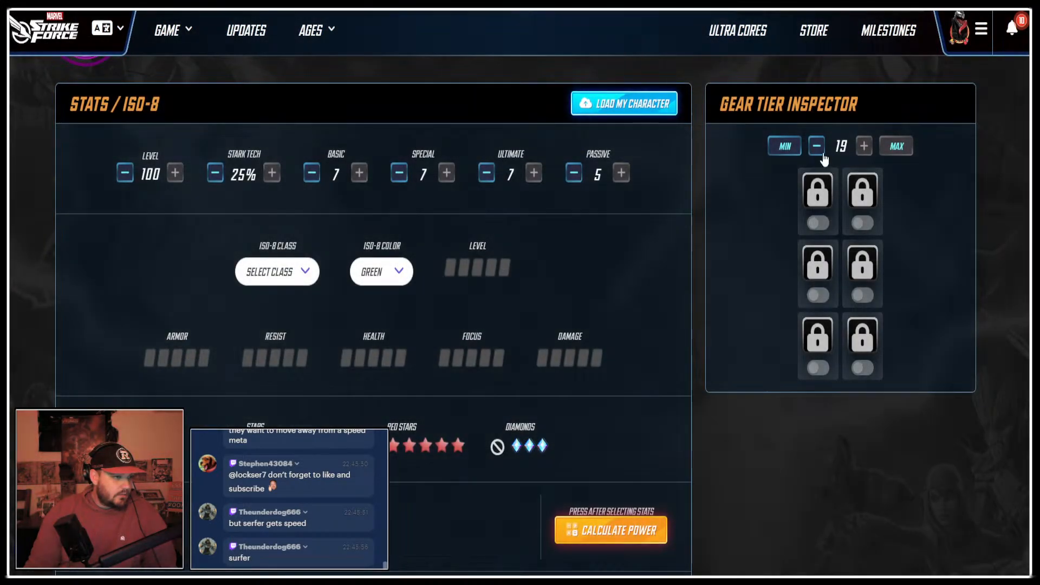
{"action": "scroll", "coordinate": [851, 245], "scroll_direction": "down", "scroll_amount": 5}
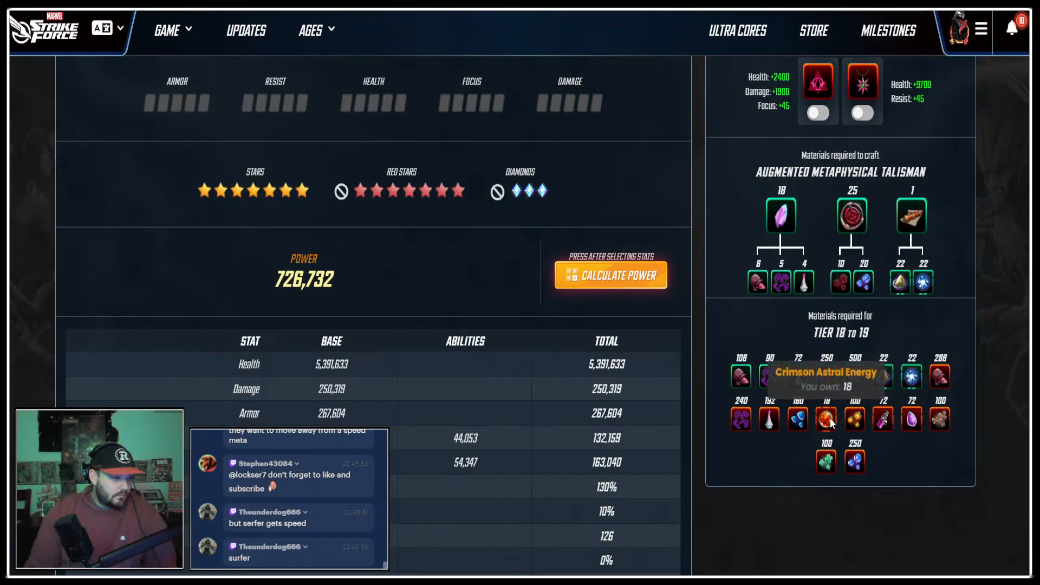
{"action": "key", "text": "alt+Left"}
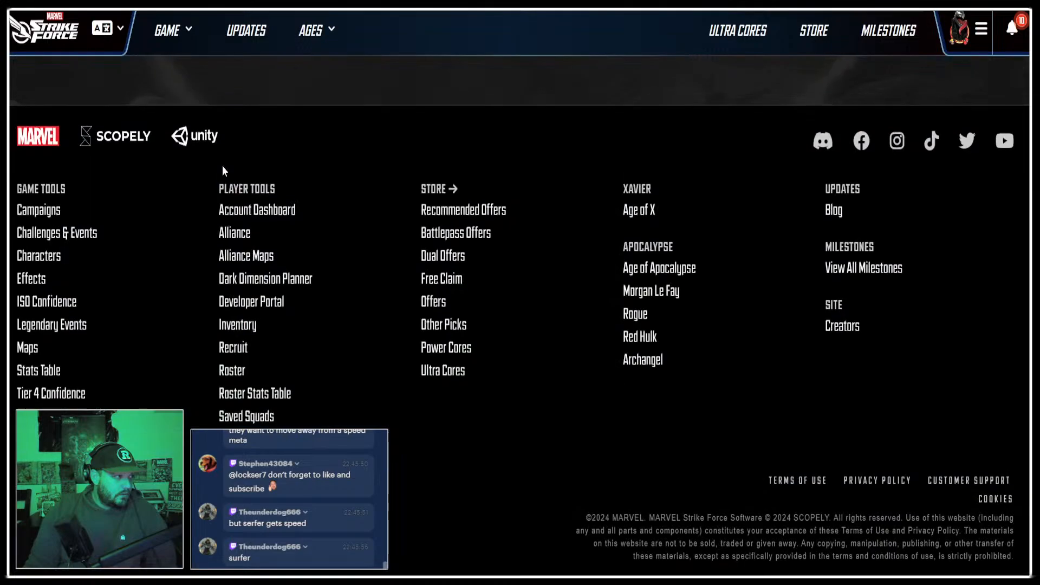
{"action": "key", "text": "alt+Tab"}
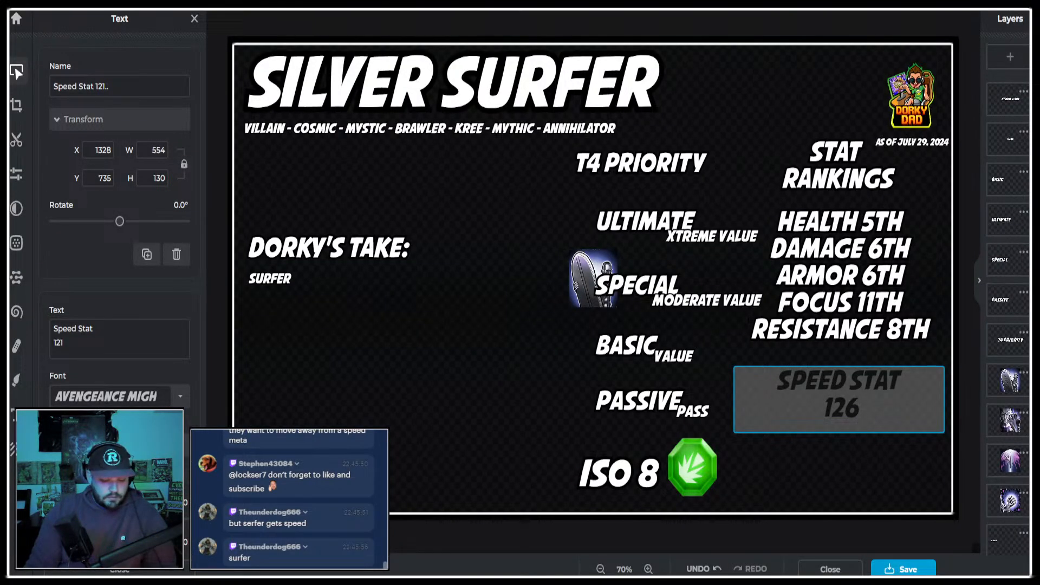
{"action": "key", "text": "ctrl+v"}
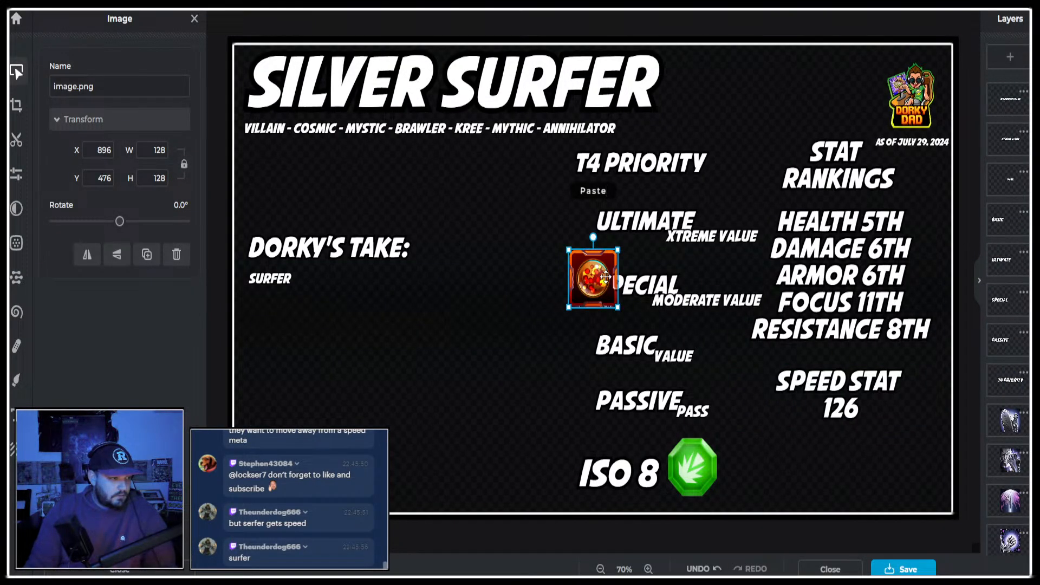
{"action": "left_click_drag", "start_coordinate": [580, 274], "coordinate": [927, 467]}
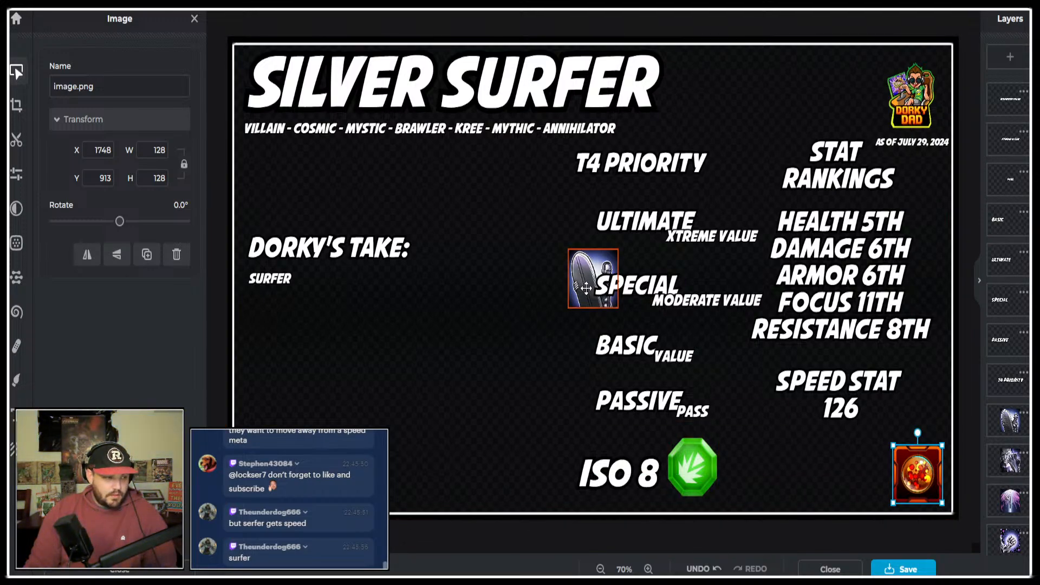
{"action": "left_click_drag", "start_coordinate": [588, 278], "coordinate": [510, 178]}
Review the Cosmic Crackle and Sentinel of the Spaceways upgrades on the character page, comparing Sentinel of the Spaceways at levels 7 and 6.
{"action": "key", "text": "ctrl+Tab"}
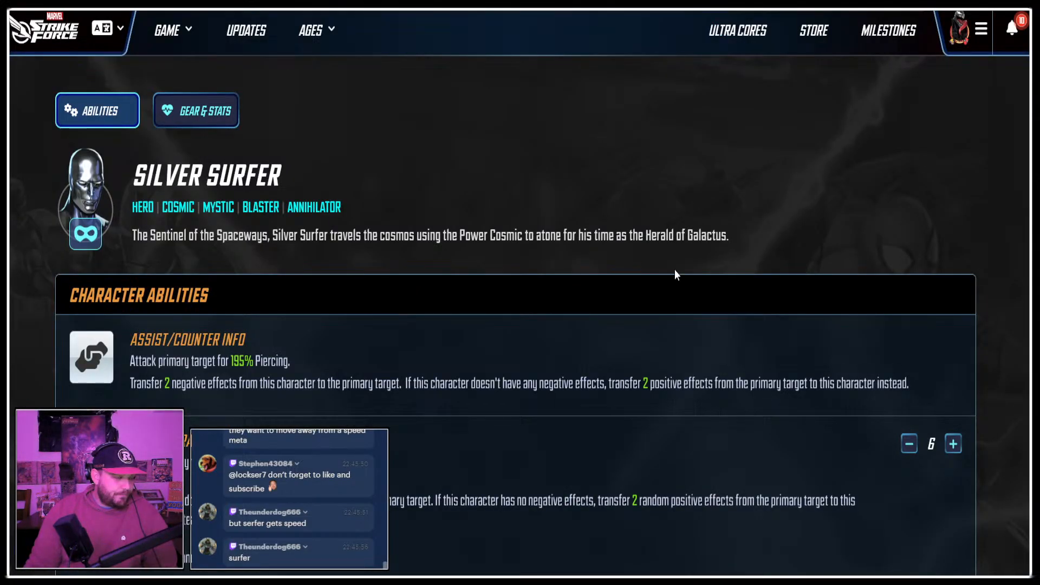
{"action": "scroll", "coordinate": [674, 269], "scroll_direction": "down", "scroll_amount": 3}
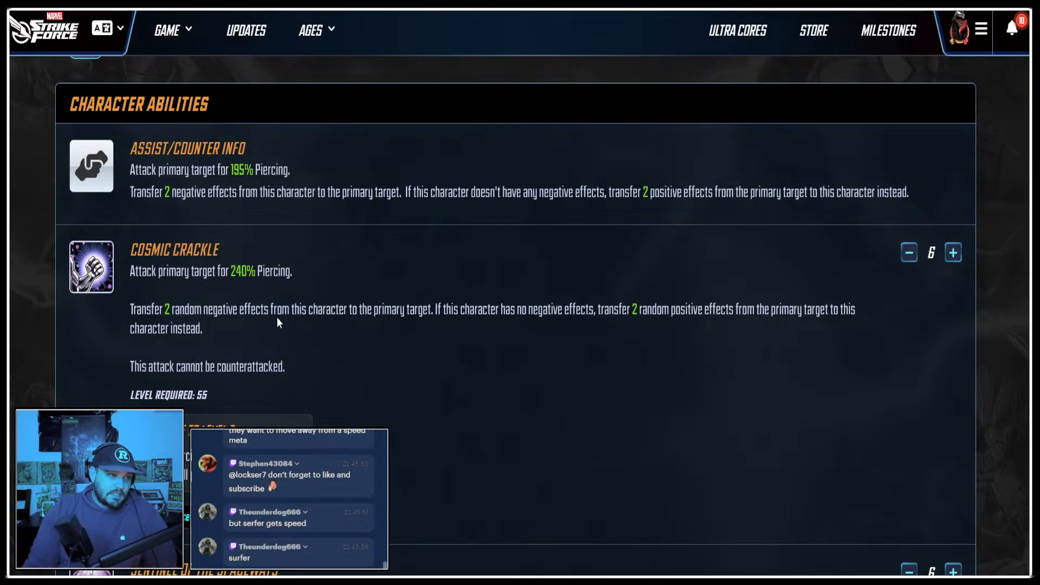
{"action": "scroll", "coordinate": [669, 302], "scroll_direction": "down", "scroll_amount": 6}
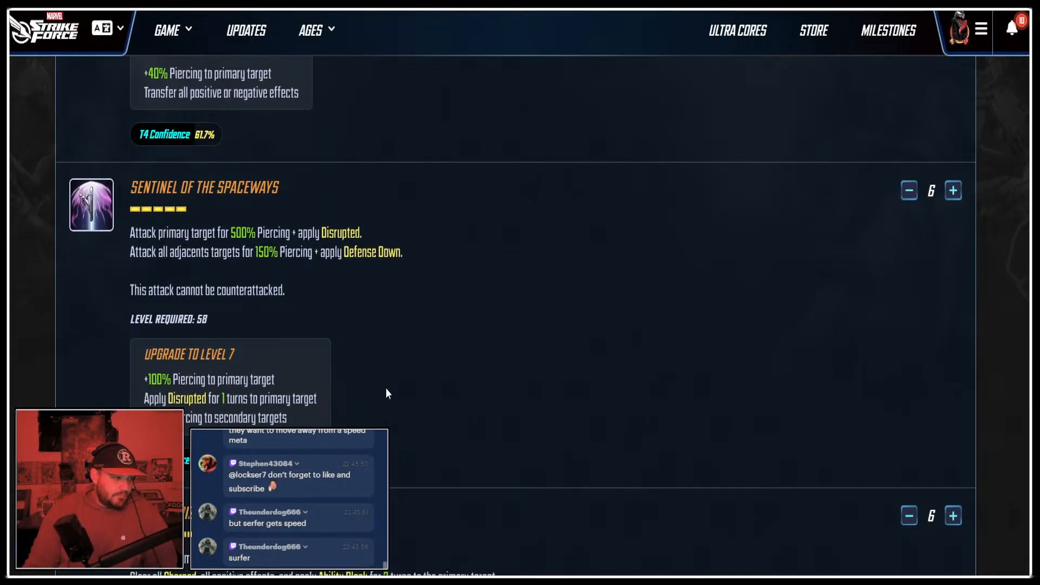
{"action": "left_click", "coordinate": [951, 195]}
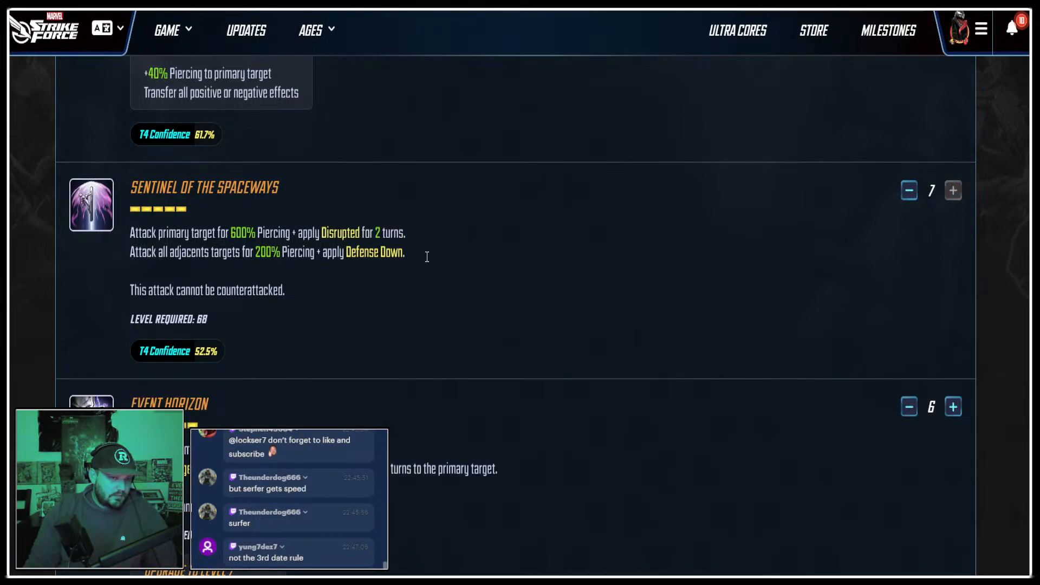
{"action": "left_click", "coordinate": [908, 191]}
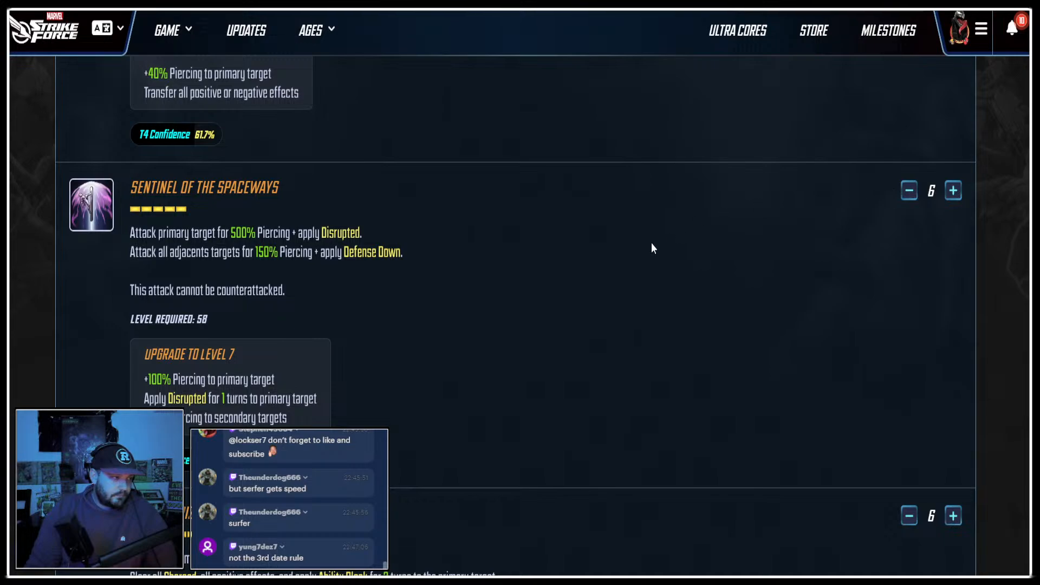
{"action": "scroll", "coordinate": [646, 251], "scroll_direction": "down", "scroll_amount": 4}
{"action": "scroll", "coordinate": [609, 285], "scroll_direction": "up", "scroll_amount": 3}
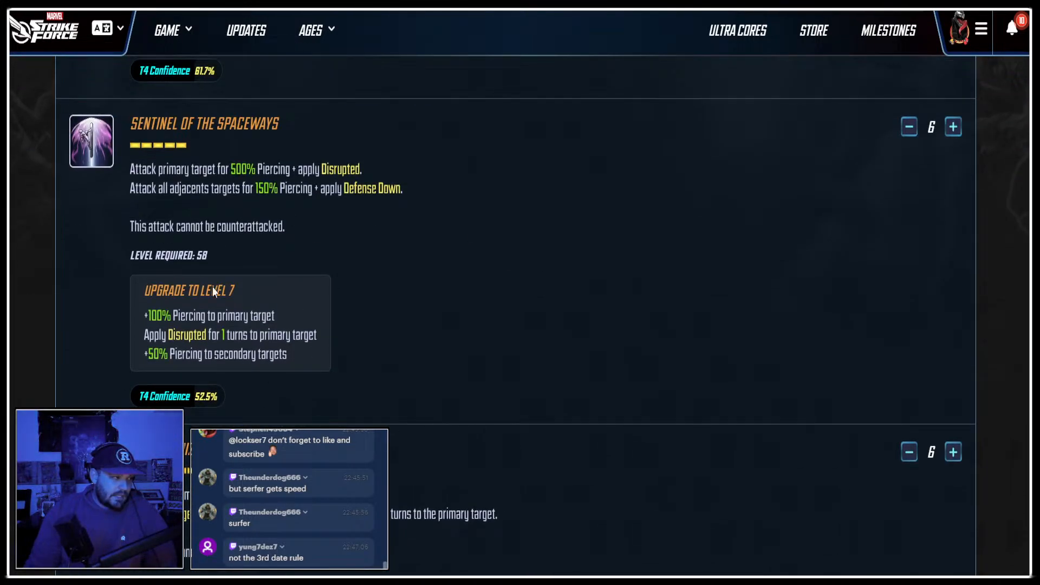
Compare what Event Horizon gains at level 7 with what The Power Cosmic gains at level 5.
{"action": "scroll", "coordinate": [604, 247], "scroll_direction": "down", "scroll_amount": 6}
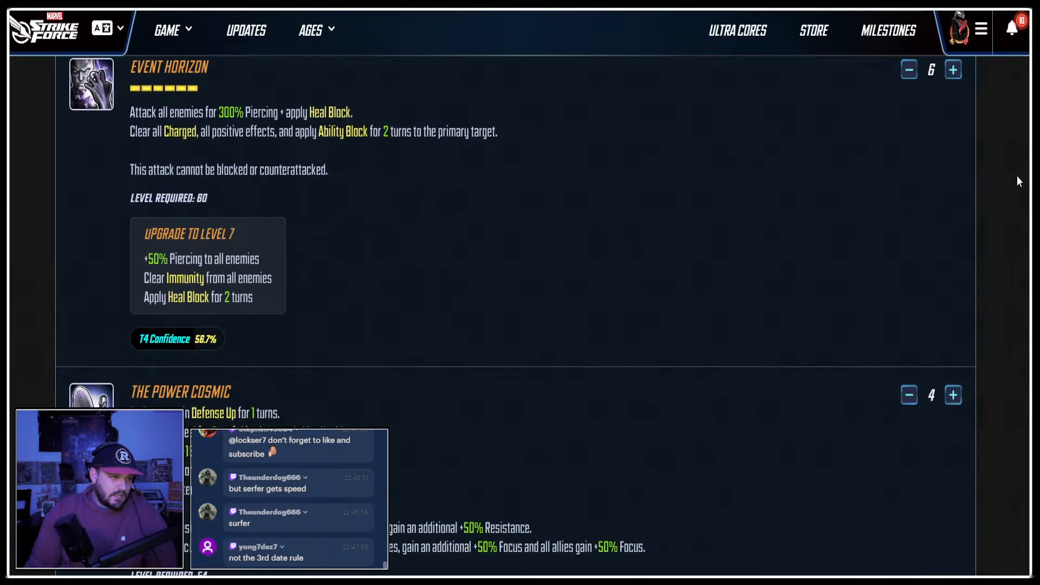
{"action": "left_click_drag", "start_coordinate": [142, 277], "coordinate": [303, 281]}
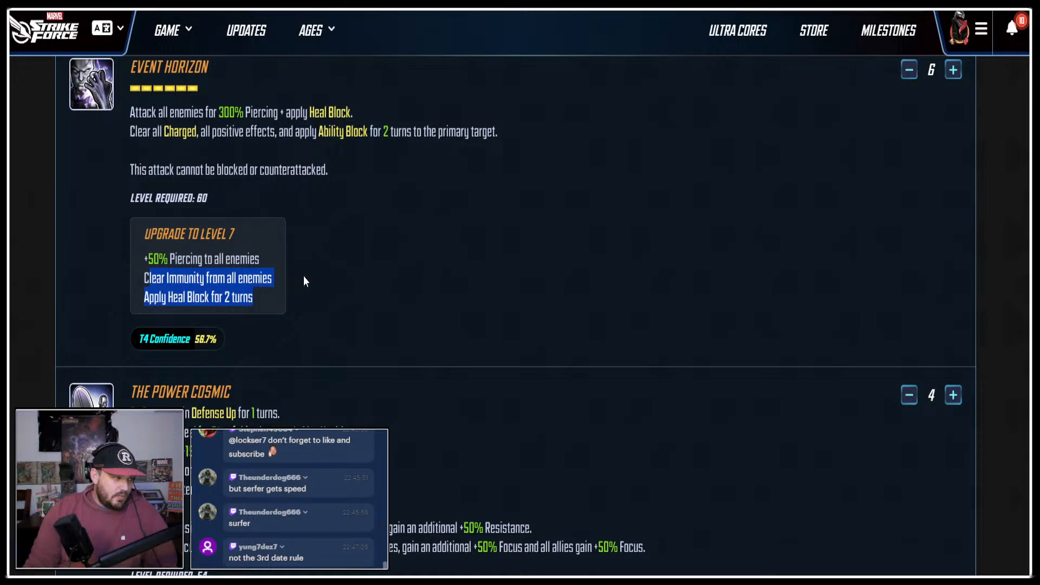
{"action": "left_click", "coordinate": [411, 287]}
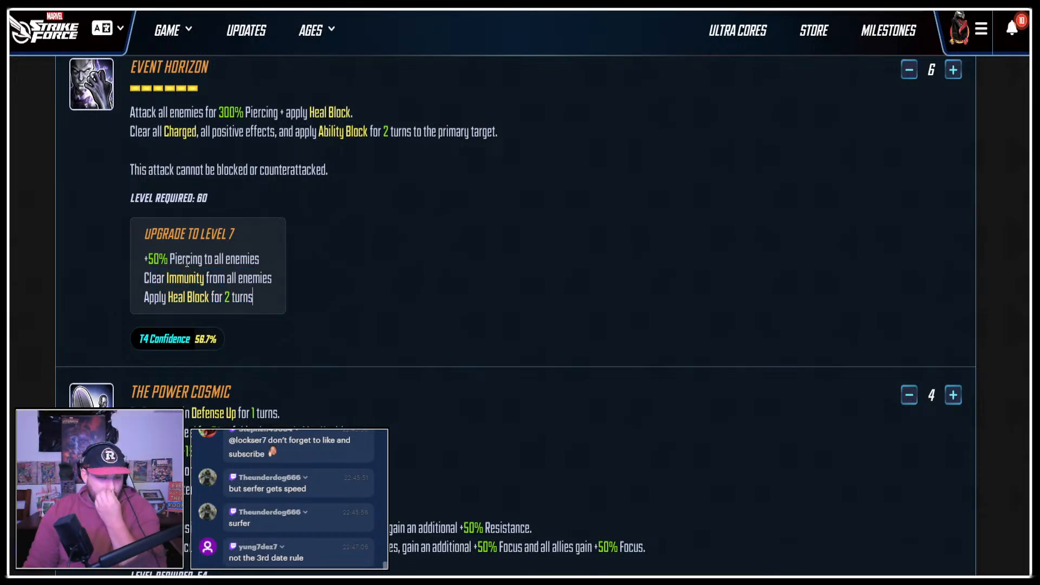
{"action": "scroll", "coordinate": [542, 304], "scroll_direction": "down", "scroll_amount": 5}
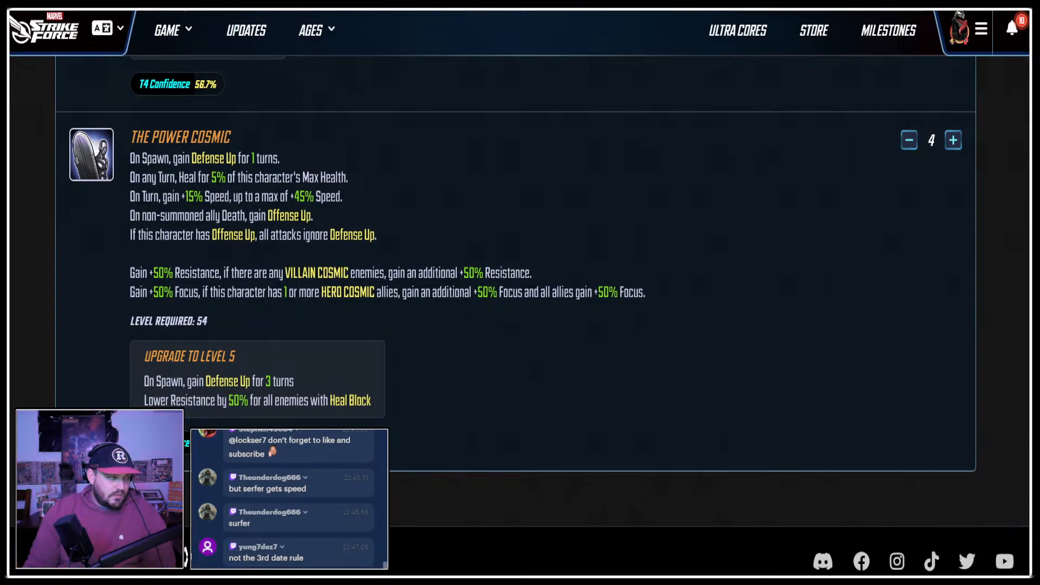
{"action": "scroll", "coordinate": [331, 265], "scroll_direction": "up", "scroll_amount": 6}
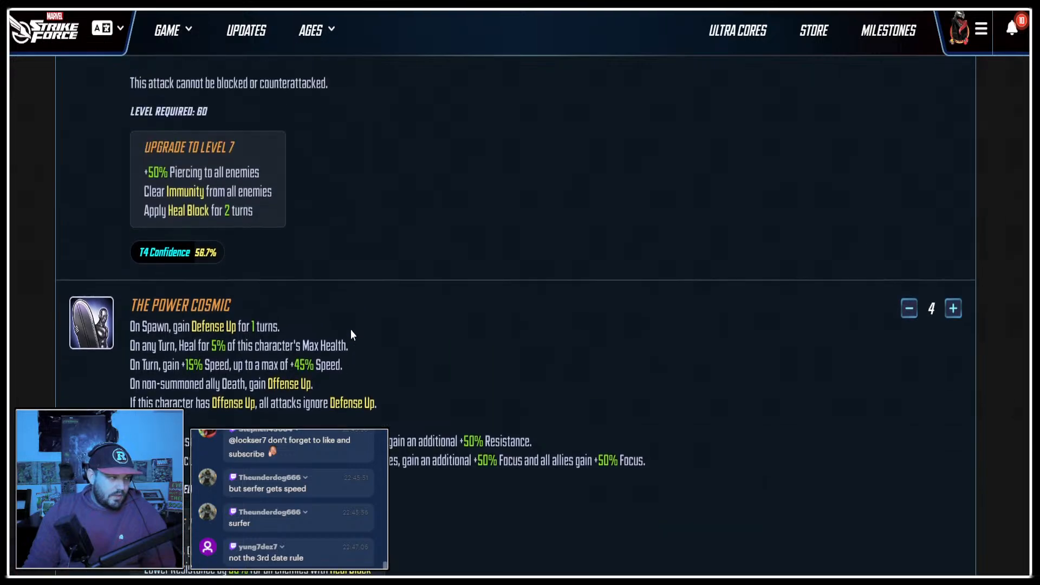
{"action": "scroll", "coordinate": [306, 284], "scroll_direction": "down", "scroll_amount": 5}
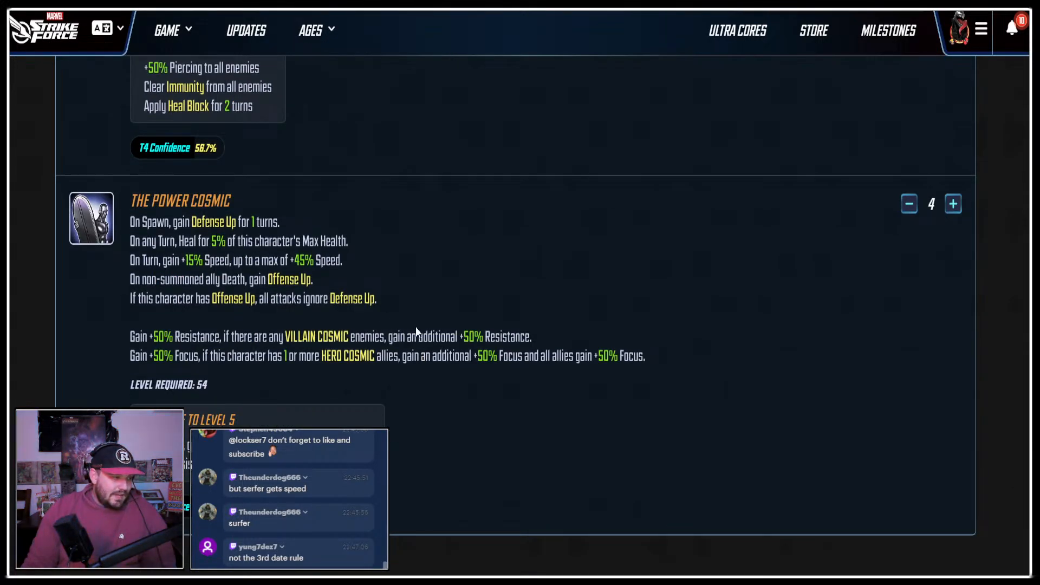
{"action": "scroll", "coordinate": [412, 314], "scroll_direction": "up", "scroll_amount": 4}
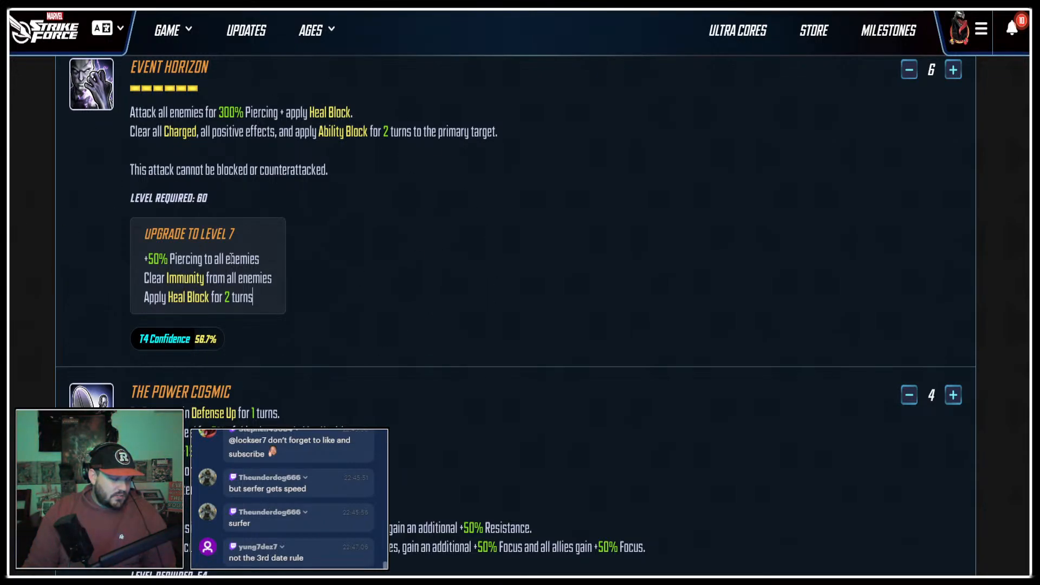
{"action": "scroll", "coordinate": [356, 313], "scroll_direction": "down", "scroll_amount": 4}
{"action": "scroll", "coordinate": [198, 257], "scroll_direction": "up", "scroll_amount": 12}
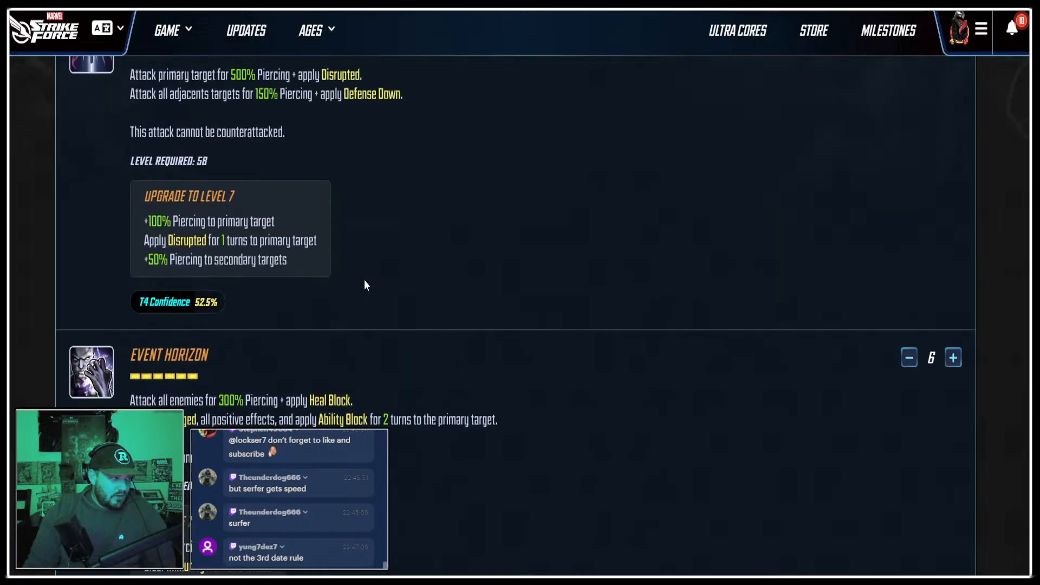
Recheck the final upgrades of all four Silver Surfer abilities to decide their T4 priority order.
{"action": "scroll", "coordinate": [378, 337], "scroll_direction": "up", "scroll_amount": 5}
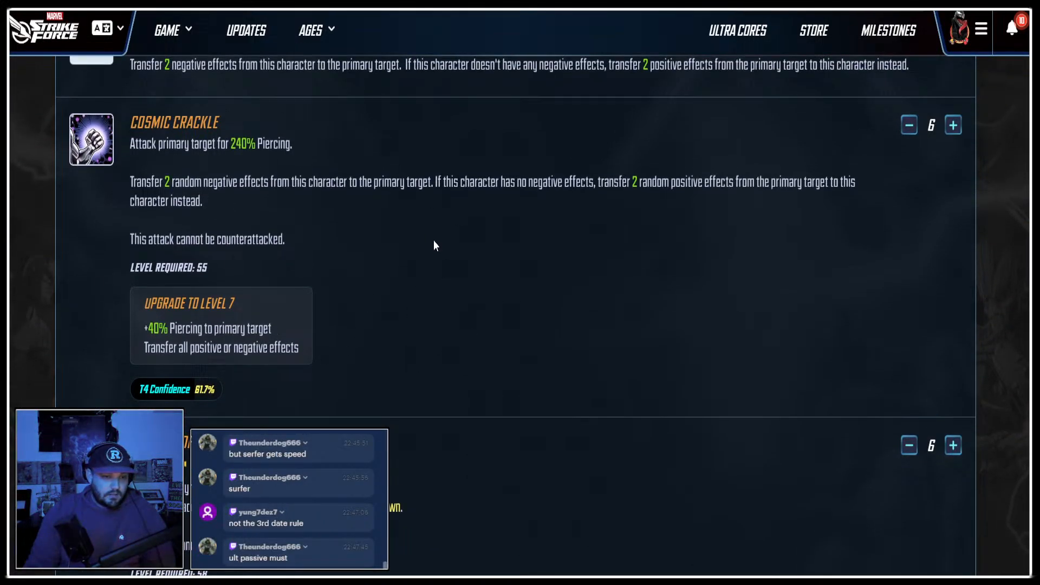
{"action": "scroll", "coordinate": [496, 388], "scroll_direction": "down", "scroll_amount": 10}
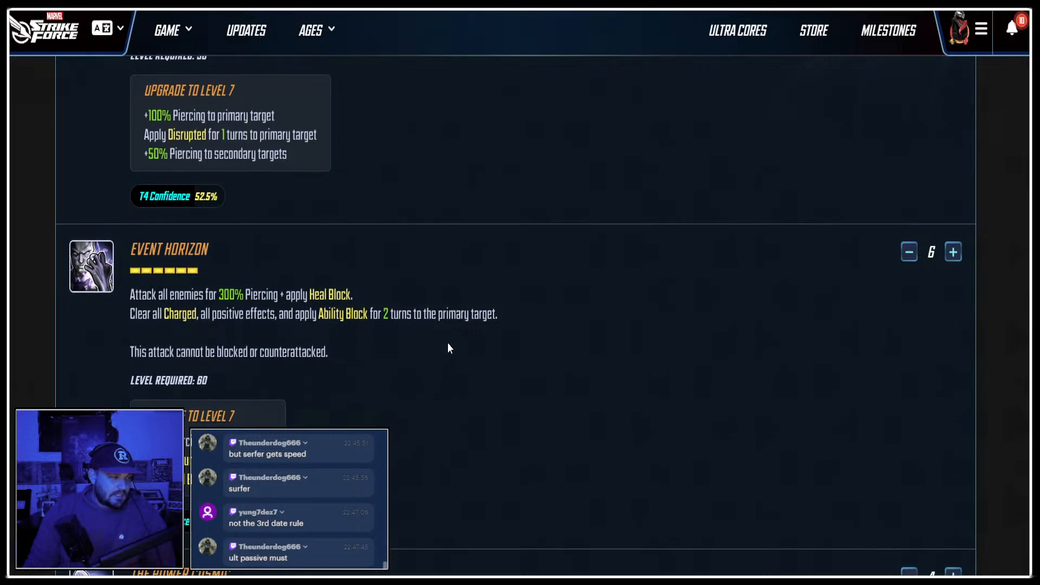
{"action": "scroll", "coordinate": [455, 340], "scroll_direction": "down", "scroll_amount": 6}
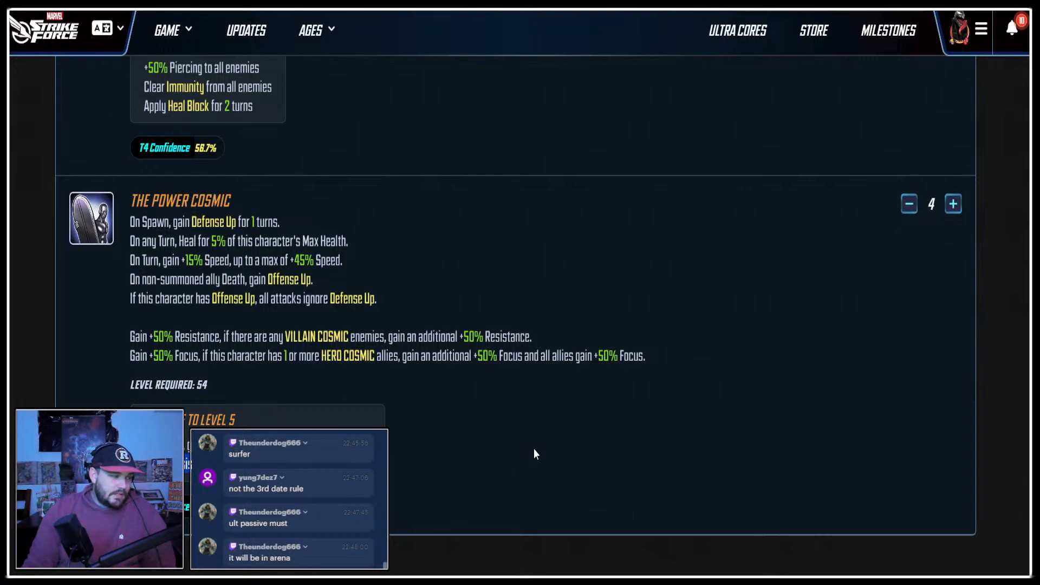
{"action": "scroll", "coordinate": [558, 447], "scroll_direction": "up", "scroll_amount": 3}
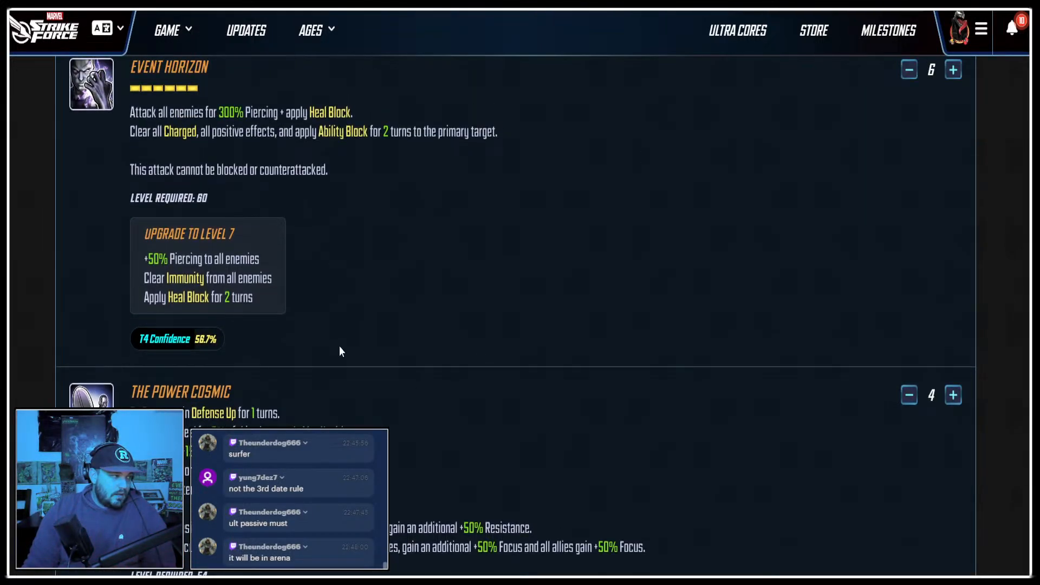
{"action": "scroll", "coordinate": [203, 280], "scroll_direction": "up", "scroll_amount": 2}
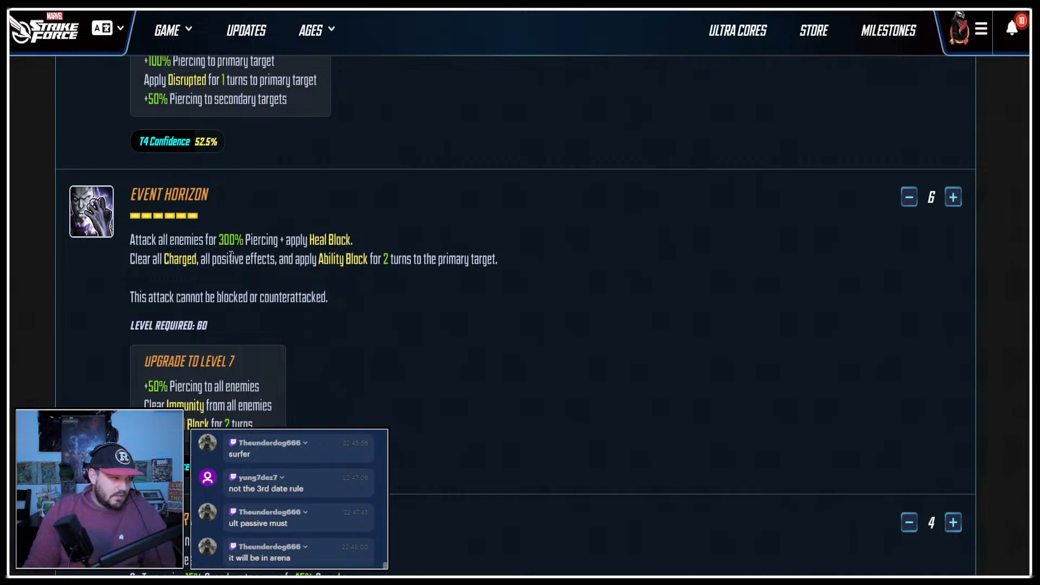
{"action": "scroll", "coordinate": [231, 257], "scroll_direction": "down", "scroll_amount": 4}
Return to the infographic and restack the four ability icons beside the T4 Priority list: Event Horizon, The Power Cosmic, the glowing beam icon, the fist icon.
{"action": "key", "text": "ctrl+Tab"}
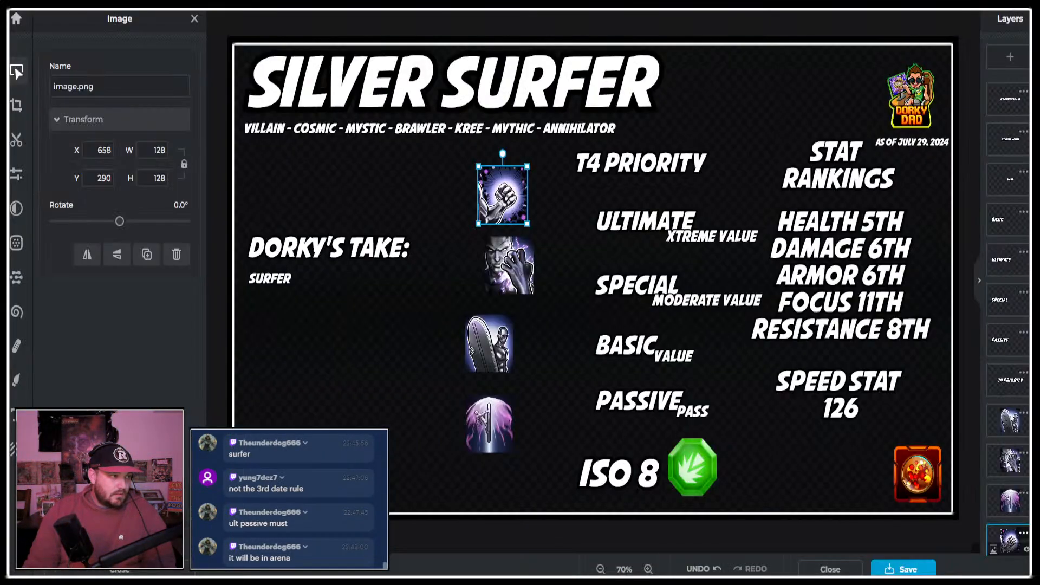
{"action": "left_click_drag", "start_coordinate": [510, 264], "coordinate": [464, 255]}
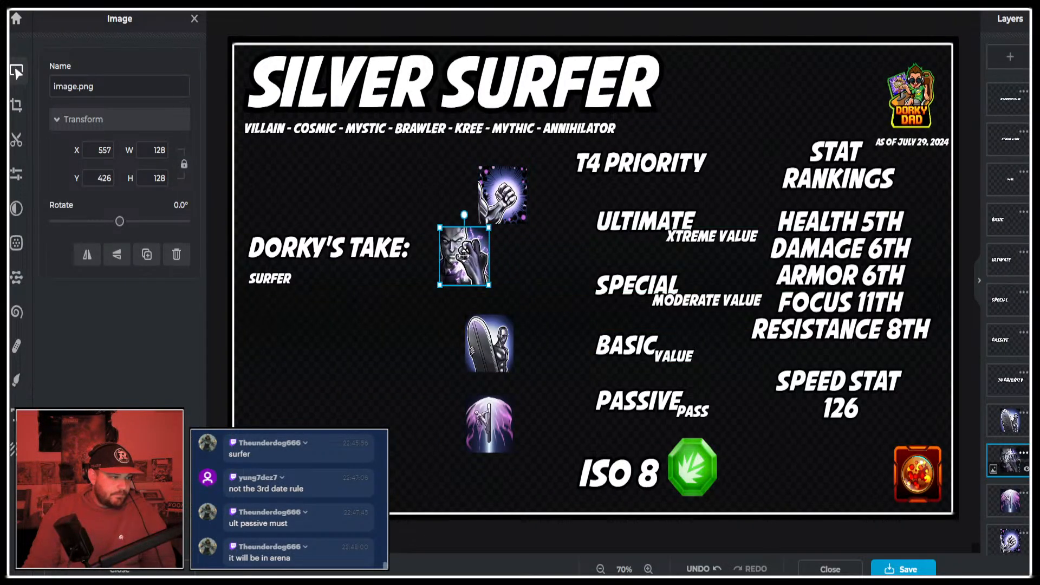
{"action": "left_click_drag", "start_coordinate": [503, 194], "coordinate": [402, 399]}
{"action": "left_click_drag", "start_coordinate": [473, 256], "coordinate": [545, 225]}
{"action": "left_click_drag", "start_coordinate": [505, 349], "coordinate": [552, 298]}
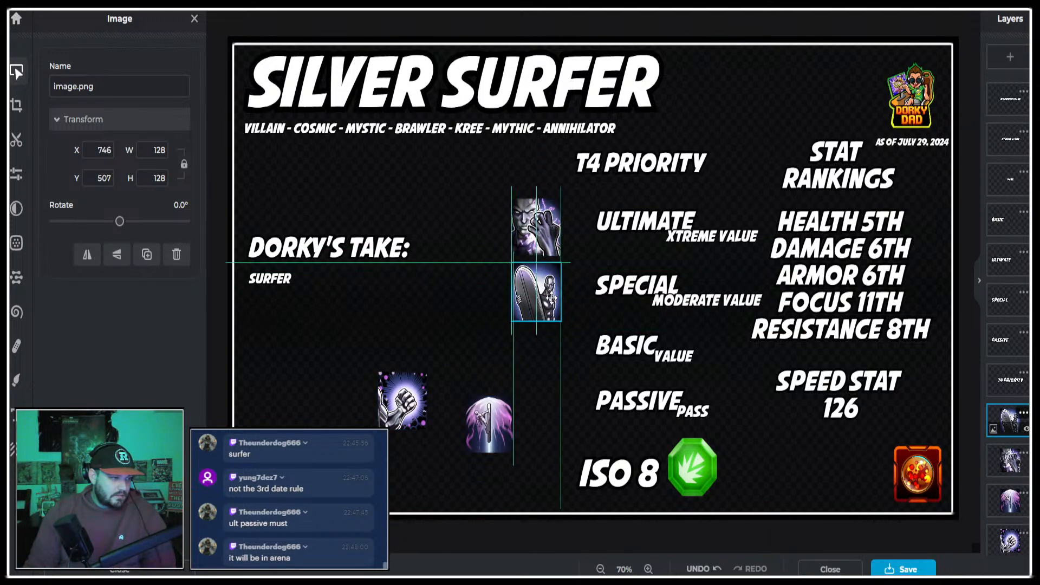
{"action": "left_click_drag", "start_coordinate": [490, 426], "coordinate": [537, 357]}
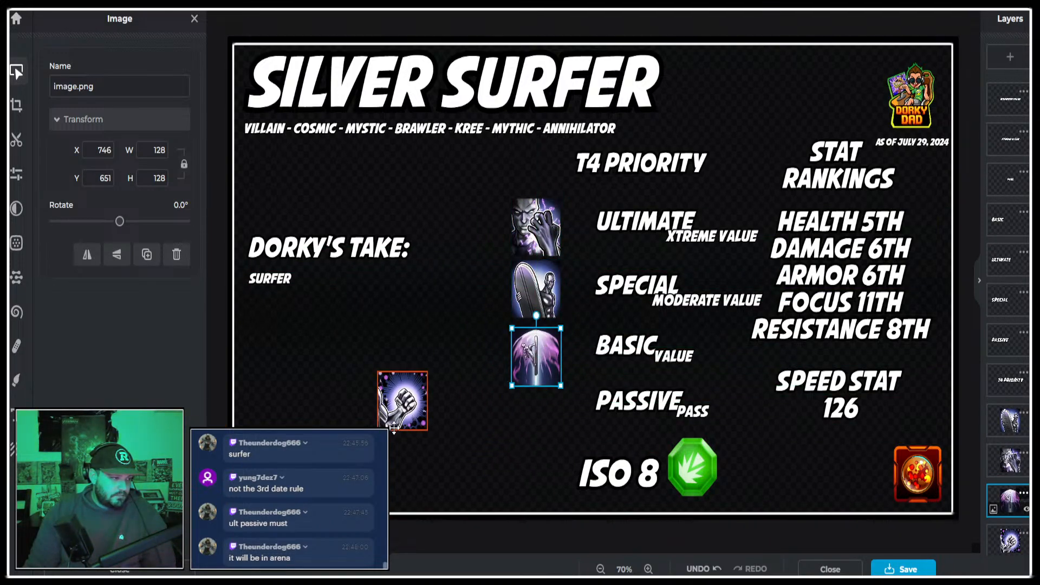
{"action": "left_click_drag", "start_coordinate": [394, 428], "coordinate": [534, 436]}
Select all four ability icons together, move them closer to the T4 Priority labels and scale the column down to about 119 px wide.
{"action": "left_click", "coordinate": [550, 222]}
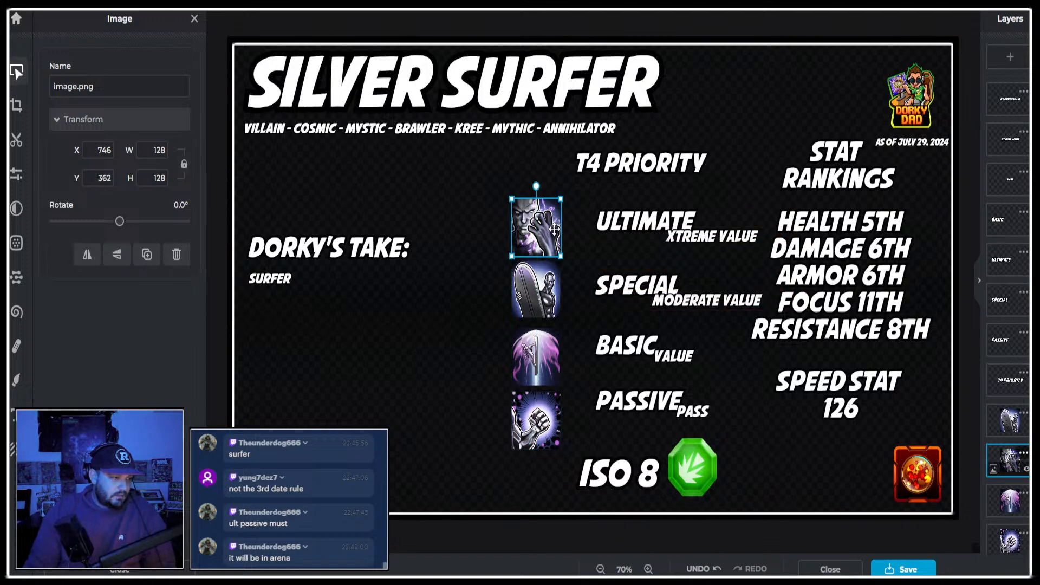
{"action": "left_click", "coordinate": [543, 281], "text": "shift"}
{"action": "left_click", "coordinate": [537, 357], "text": "shift"}
{"action": "left_click", "coordinate": [537, 420], "text": "shift"}
{"action": "left_click_drag", "start_coordinate": [550, 355], "coordinate": [576, 342]}
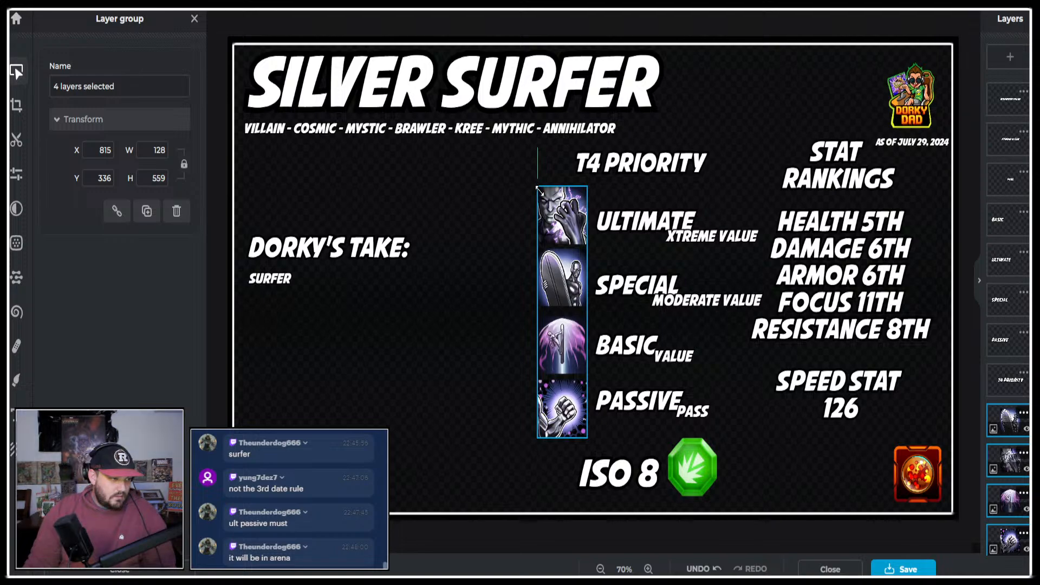
{"action": "left_click_drag", "start_coordinate": [538, 188], "coordinate": [563, 216]}
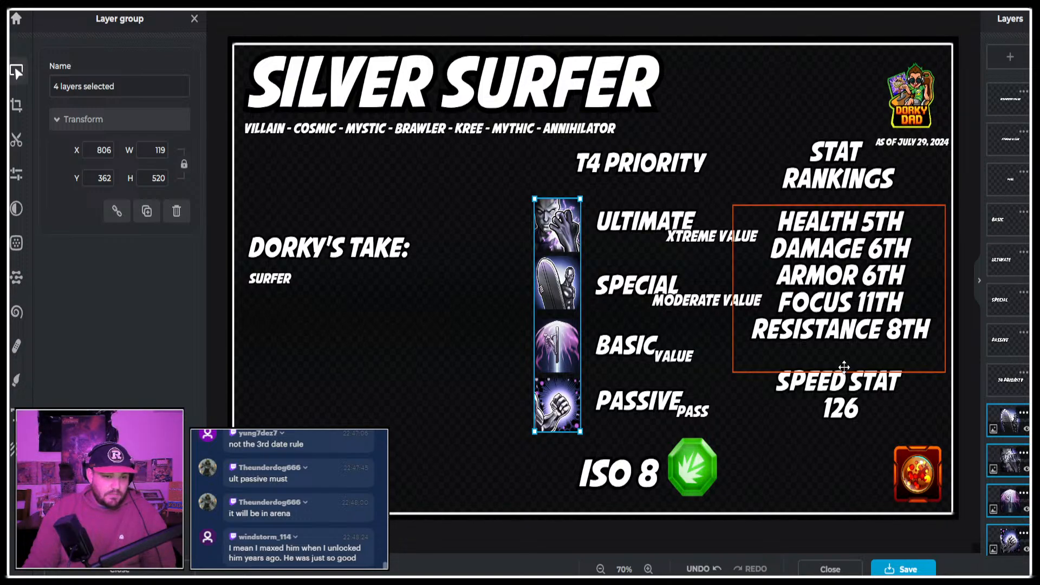
{"action": "left_click", "coordinate": [684, 535]}
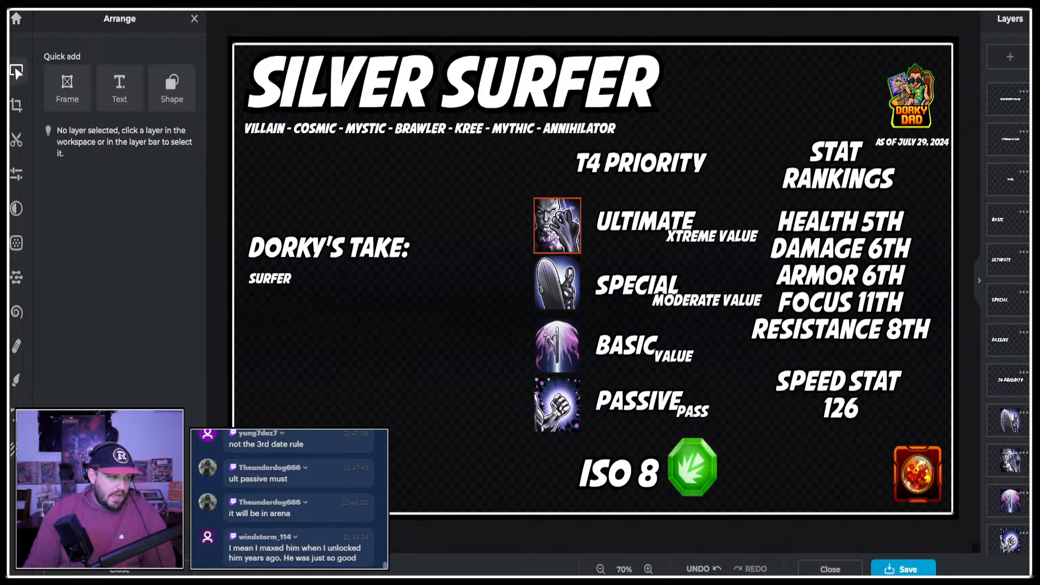
Nudge each of the four ability icons slightly toward the T4 labels, keeping them aligned in one column.
{"action": "left_click_drag", "start_coordinate": [557, 225], "coordinate": [560, 220]}
{"action": "left_click_drag", "start_coordinate": [559, 266], "coordinate": [561, 267]}
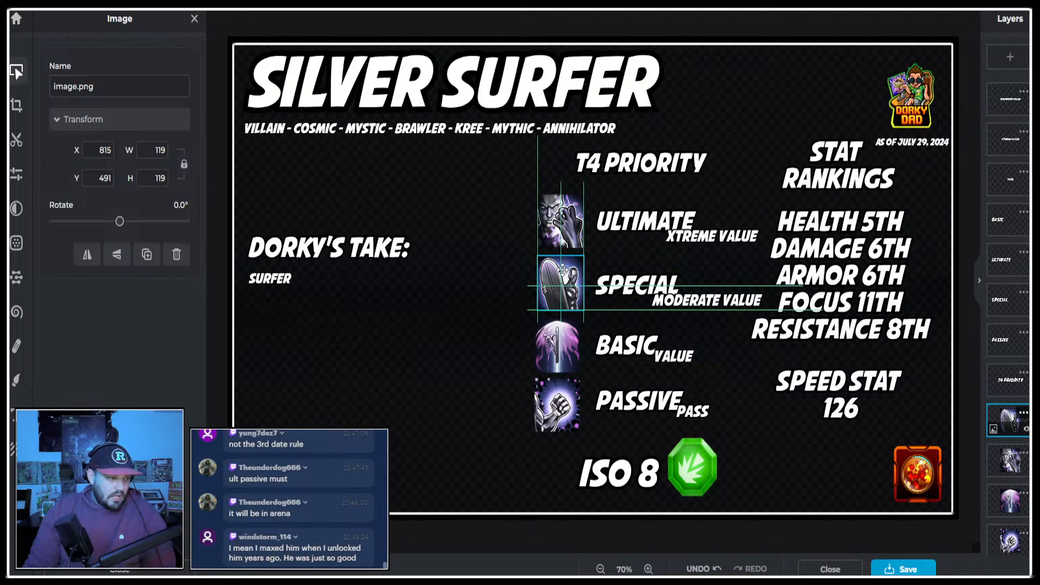
{"action": "left_click_drag", "start_coordinate": [559, 347], "coordinate": [561, 347]}
{"action": "left_click_drag", "start_coordinate": [570, 404], "coordinate": [574, 404]}
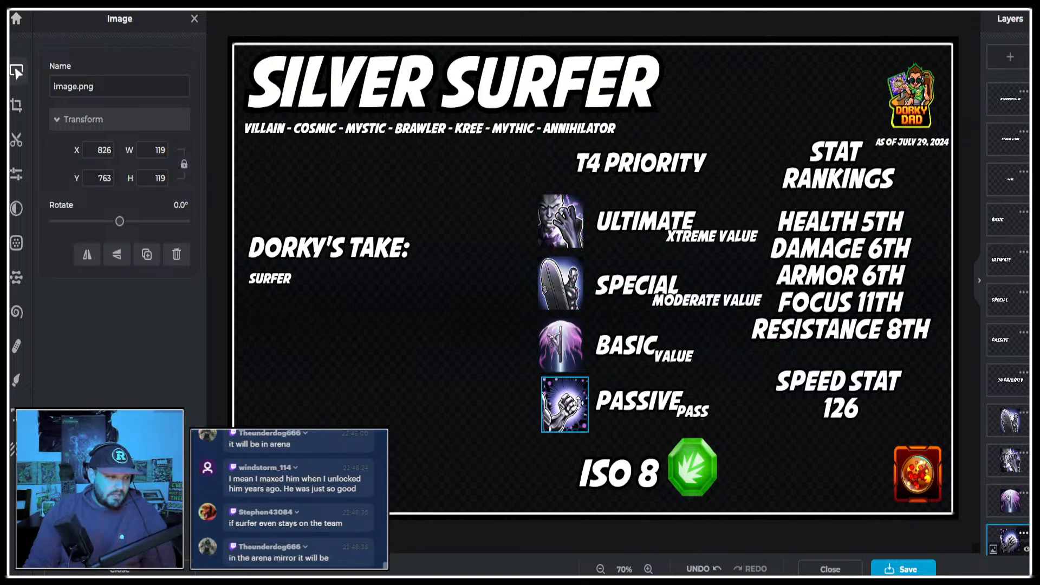
Swap the Passive and Special entries in the T4 Priority list together with their ratings, placing Passive second and Special last.
{"action": "left_click", "coordinate": [692, 414]}
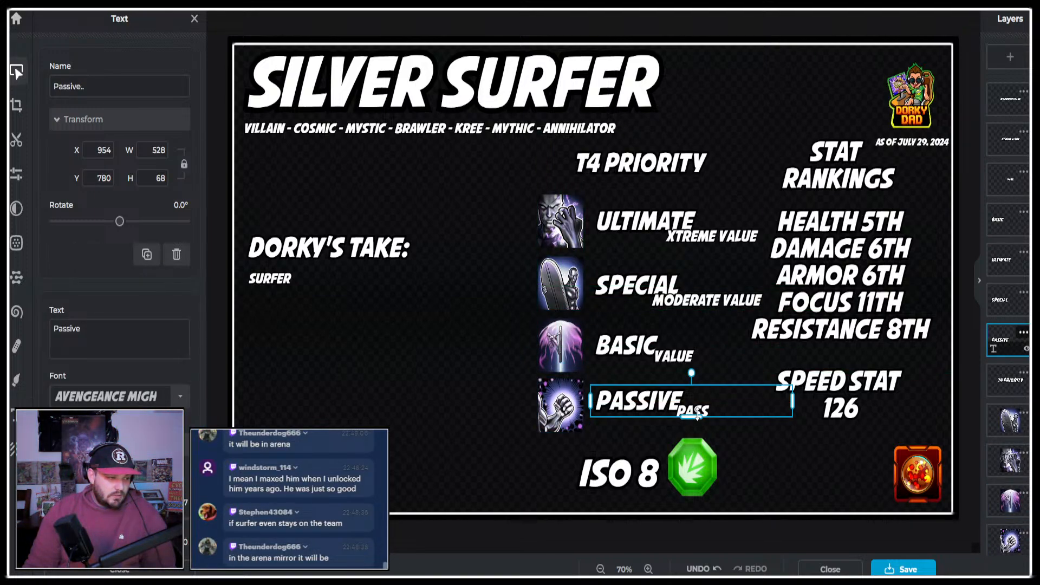
{"action": "left_click", "coordinate": [697, 413], "text": "shift"}
{"action": "left_click_drag", "start_coordinate": [698, 413], "coordinate": [373, 360]}
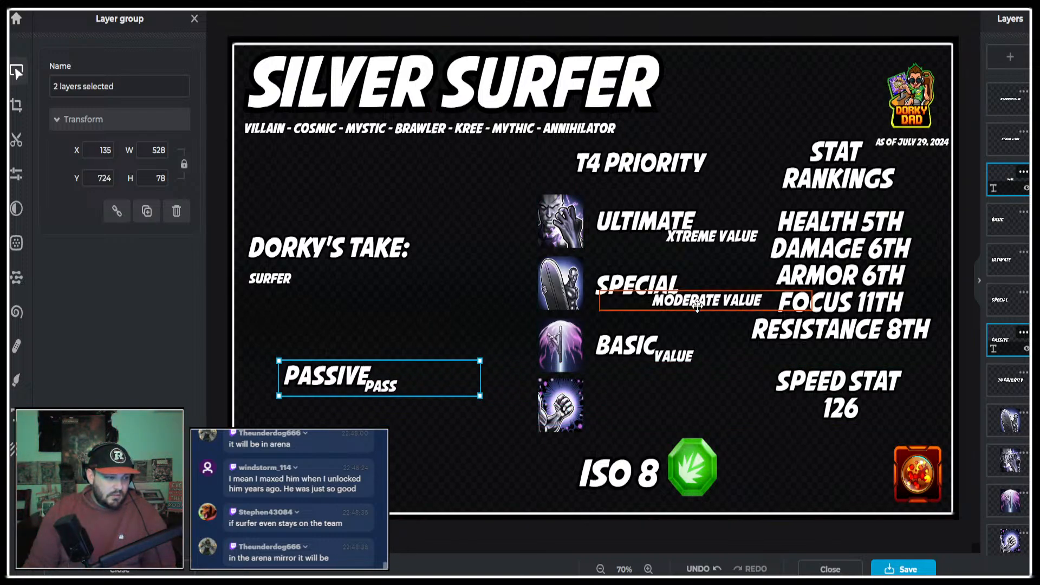
{"action": "left_click", "coordinate": [708, 293]}
{"action": "left_click", "coordinate": [709, 298], "text": "shift"}
{"action": "left_click_drag", "start_coordinate": [709, 295], "coordinate": [708, 422]}
{"action": "left_click", "coordinate": [340, 378]}
{"action": "left_click", "coordinate": [379, 385], "text": "shift"}
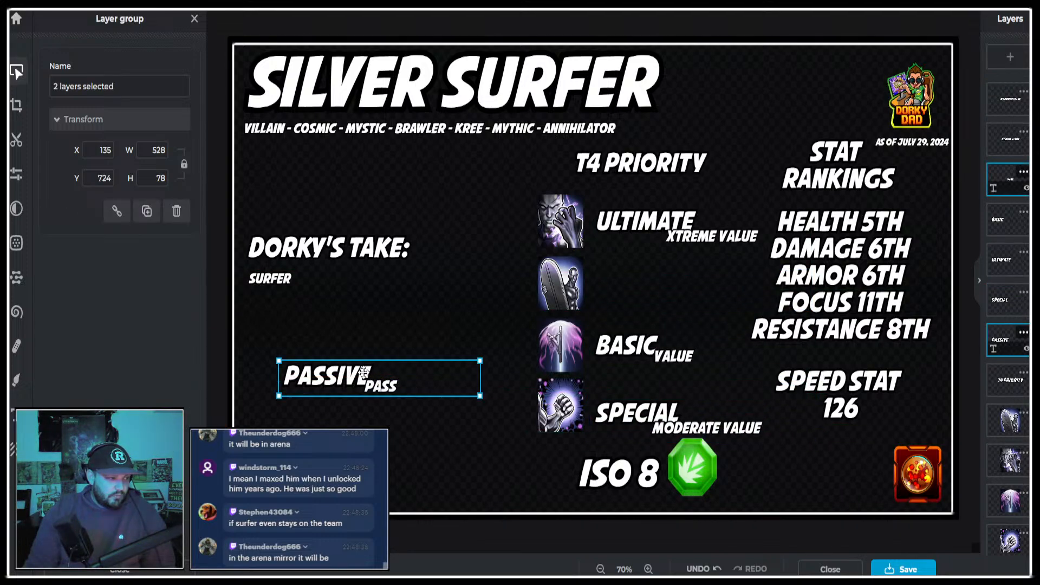
{"action": "left_click_drag", "start_coordinate": [352, 377], "coordinate": [667, 282]}
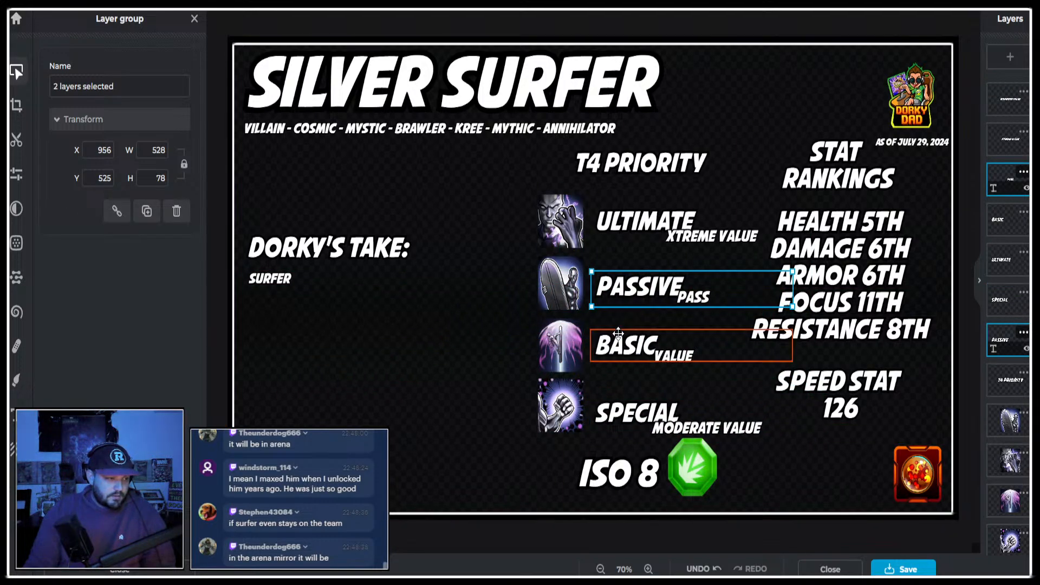
Swap the Basic and Special entries together with their ratings, placing Special third beside the beam icon and Basic last beside the fist icon.
{"action": "left_click", "coordinate": [646, 350]}
{"action": "left_click", "coordinate": [667, 339], "text": "shift"}
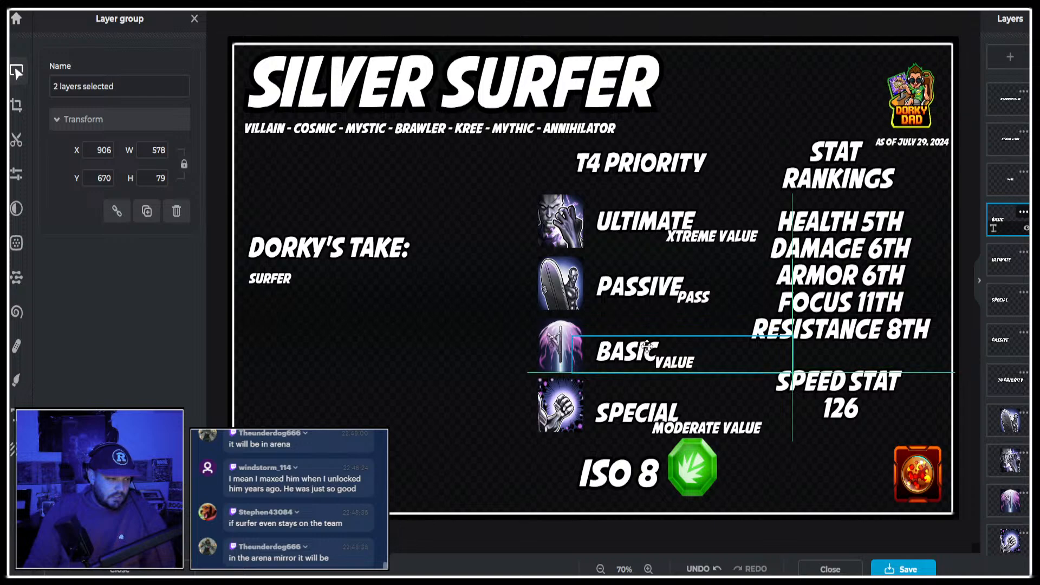
{"action": "left_click_drag", "start_coordinate": [667, 340], "coordinate": [402, 327]}
{"action": "left_click", "coordinate": [640, 415]}
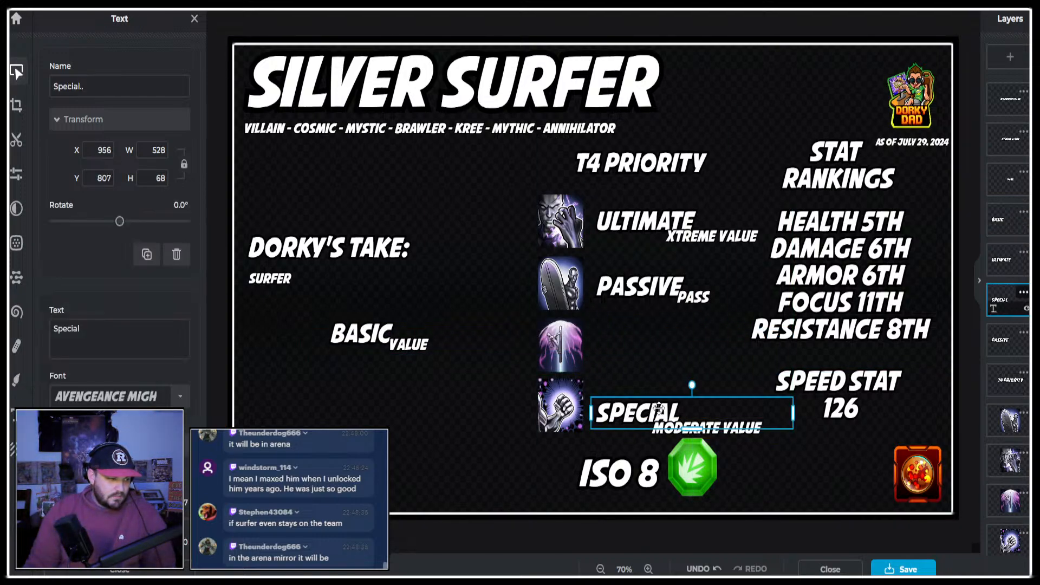
{"action": "left_click", "coordinate": [665, 407], "text": "shift"}
{"action": "left_click_drag", "start_coordinate": [665, 408], "coordinate": [666, 344]}
{"action": "left_click", "coordinate": [389, 339]}
{"action": "left_click", "coordinate": [385, 330], "text": "shift"}
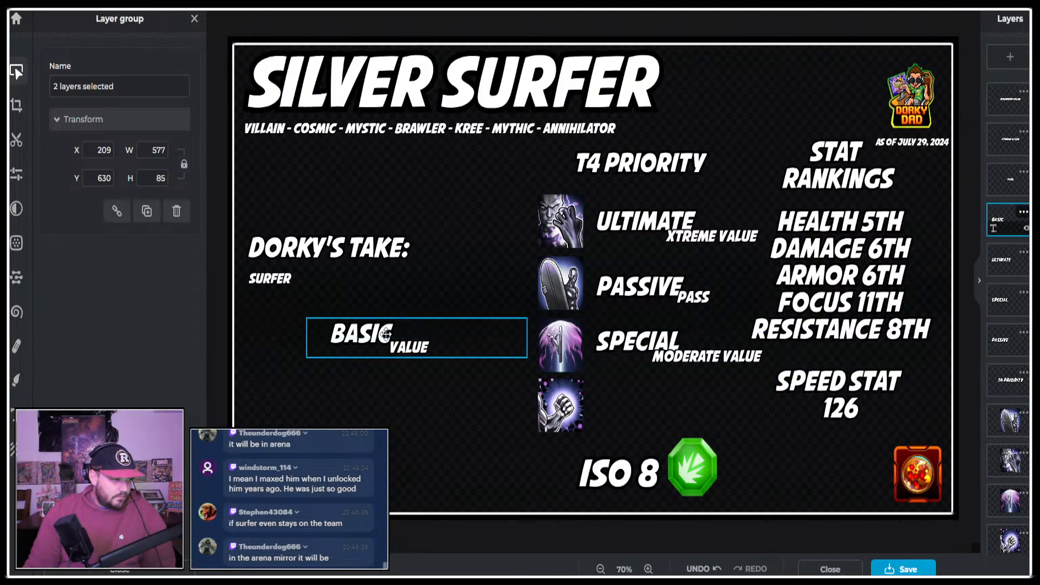
{"action": "left_click_drag", "start_coordinate": [386, 330], "coordinate": [654, 410]}
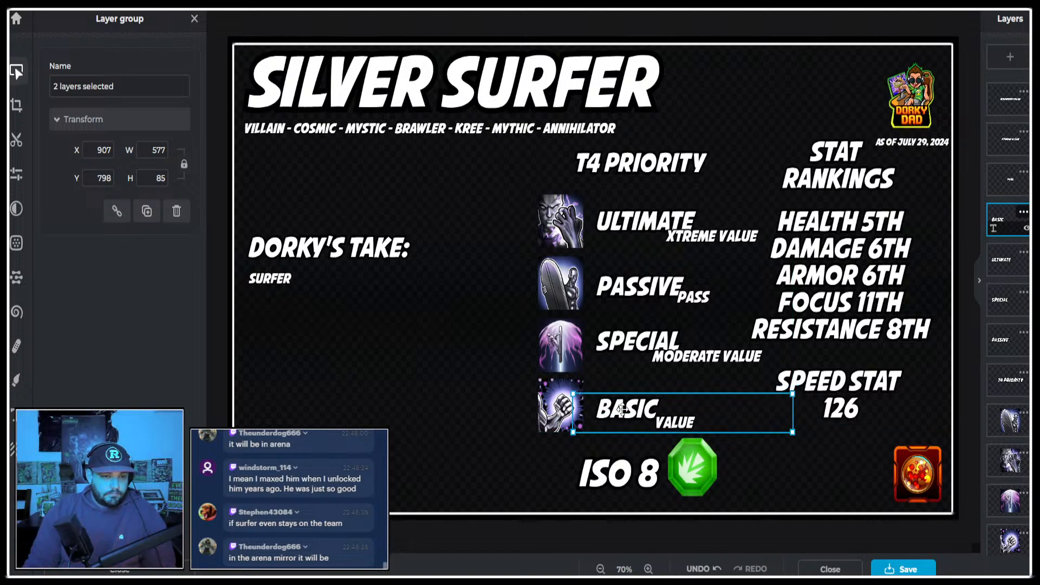
{"action": "left_click", "coordinate": [764, 538]}
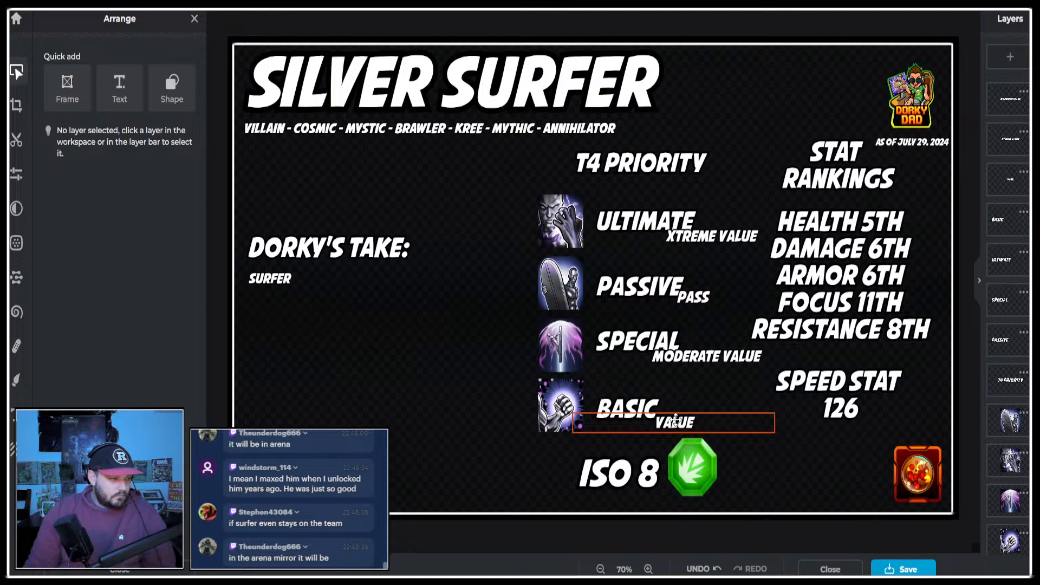
Fine-tune the positions of the Special and Passive labels and of the Moderate Value and Xtreme Value ratings.
{"action": "left_click", "coordinate": [640, 349]}
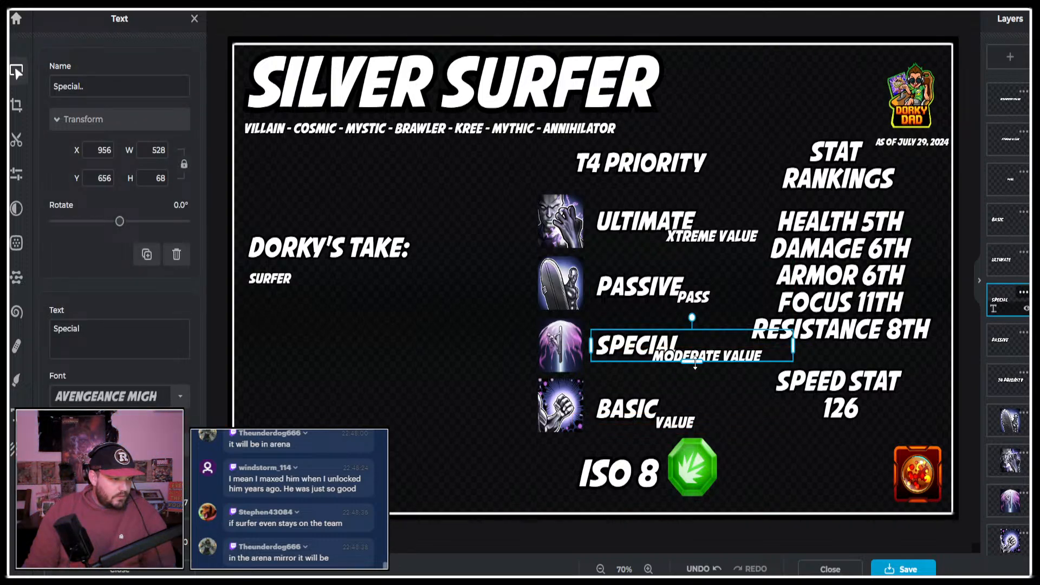
{"action": "left_click_drag", "start_coordinate": [710, 352], "coordinate": [710, 358]}
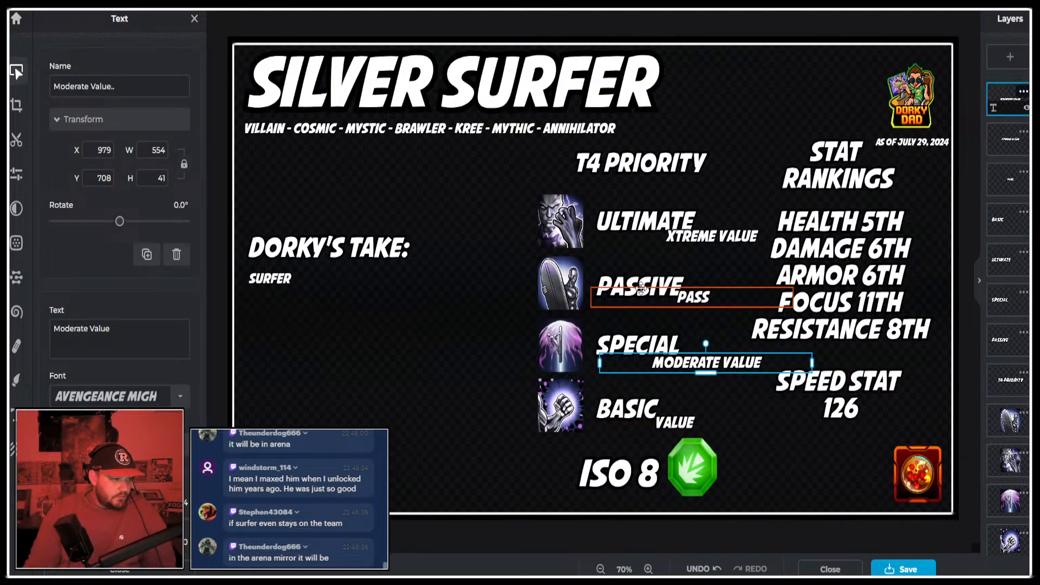
{"action": "left_click_drag", "start_coordinate": [641, 290], "coordinate": [637, 286]}
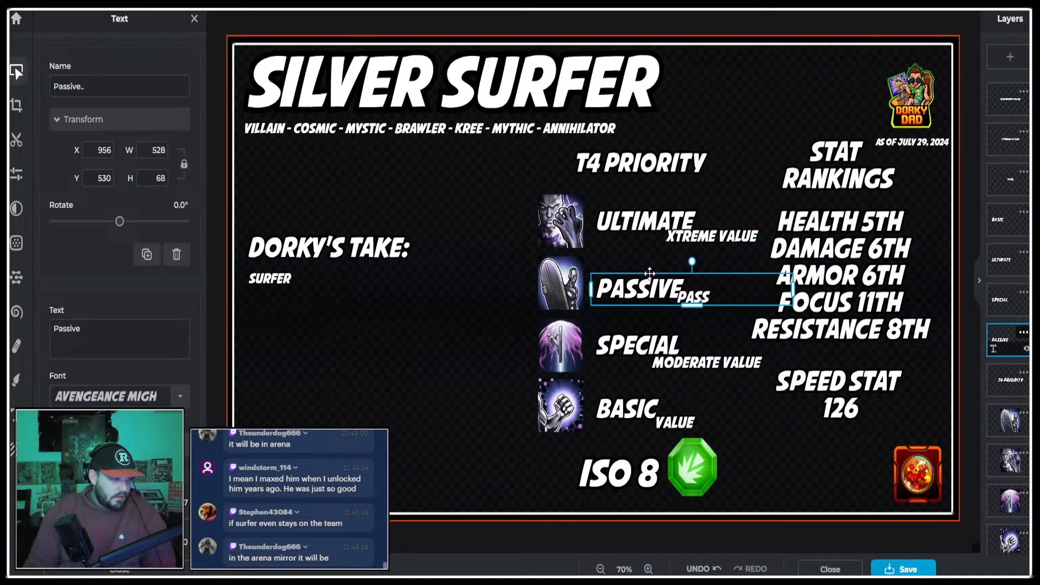
{"action": "left_click_drag", "start_coordinate": [682, 239], "coordinate": [677, 242]}
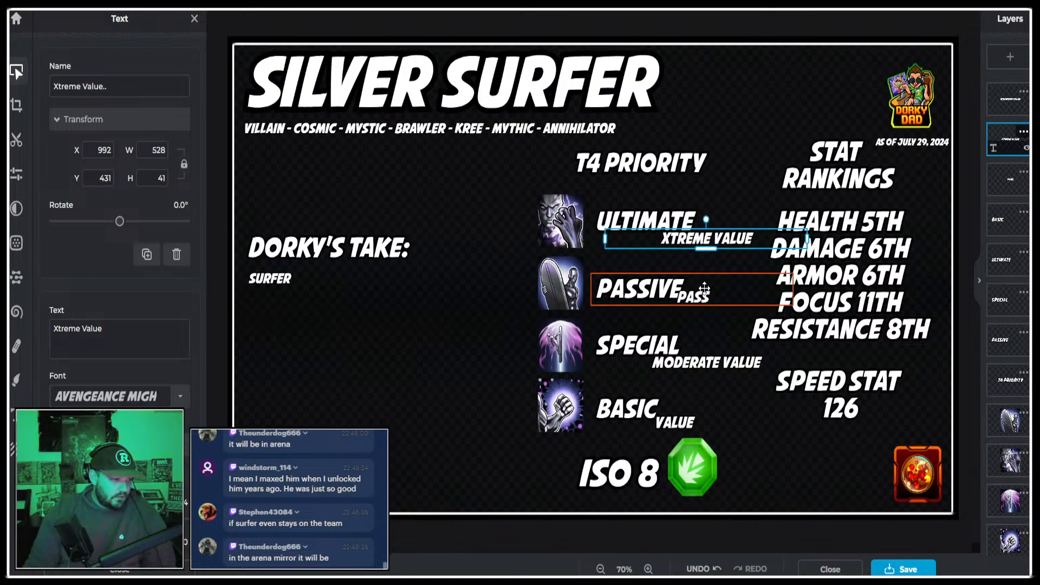
Change the Passive rating to "Good Value" and align it with the Xtreme Value rating.
{"action": "double_click", "coordinate": [703, 296]}
{"action": "type", "text": "GOO"}
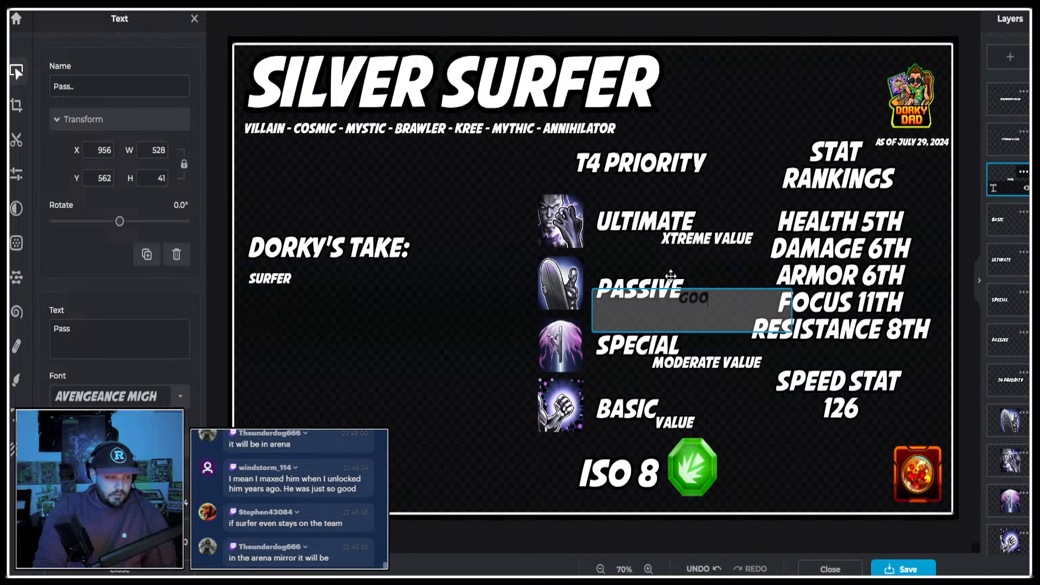
{"action": "type", "text": "D VALUE"}
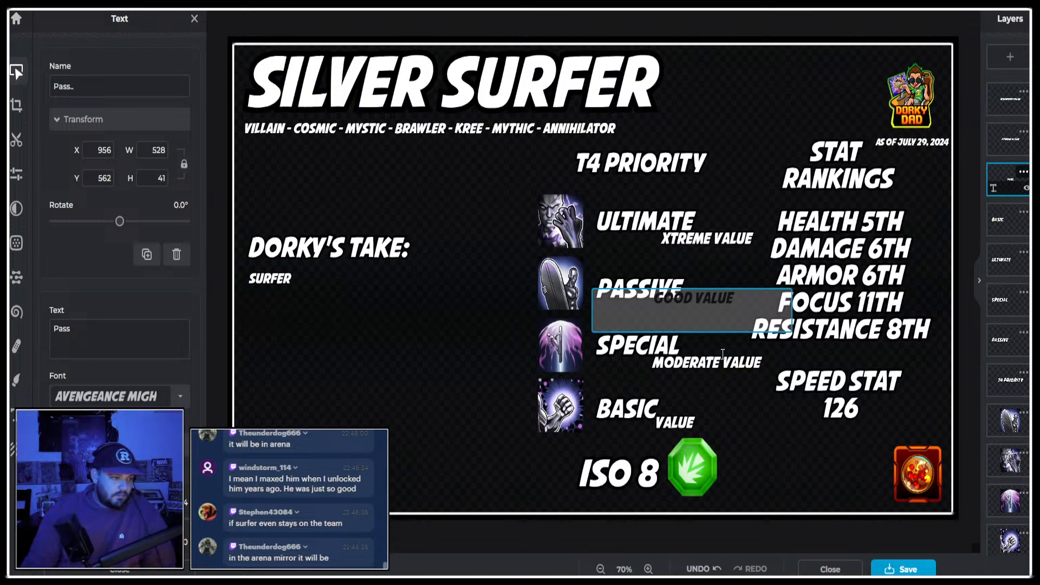
{"action": "left_click_drag", "start_coordinate": [708, 300], "coordinate": [722, 301]}
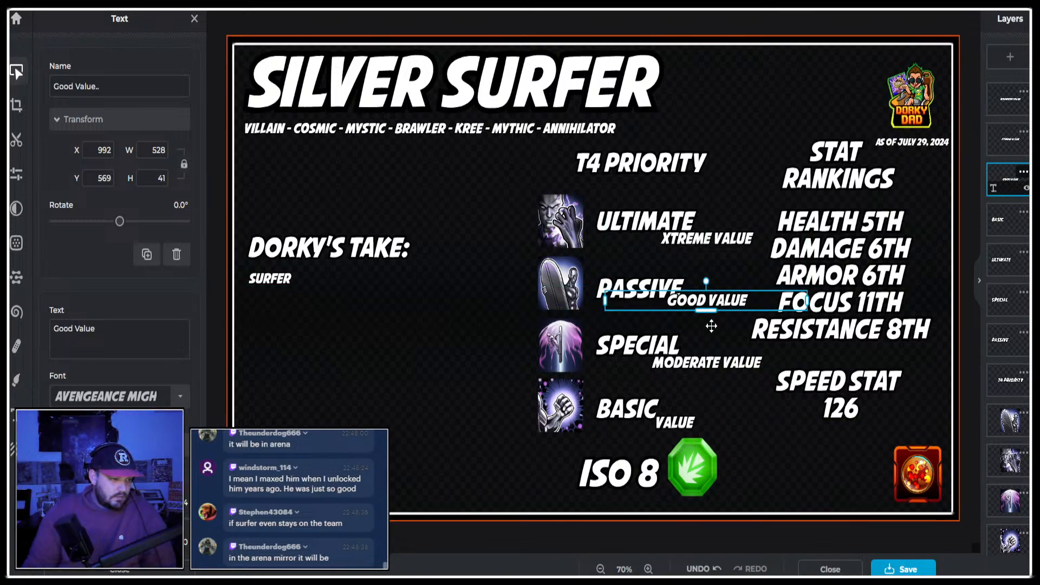
Change the Basic rating to "low Value" and shift it slightly away from the fist icon.
{"action": "left_click", "coordinate": [675, 420]}
{"action": "left_click", "coordinate": [675, 422]}
{"action": "double_click", "coordinate": [672, 420]}
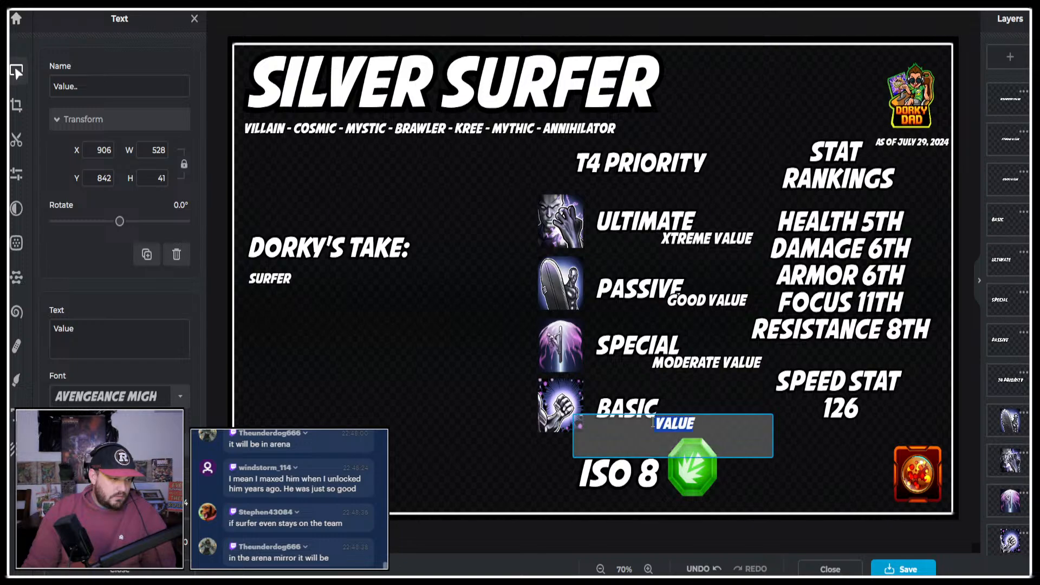
{"action": "type", "text": "LOW"}
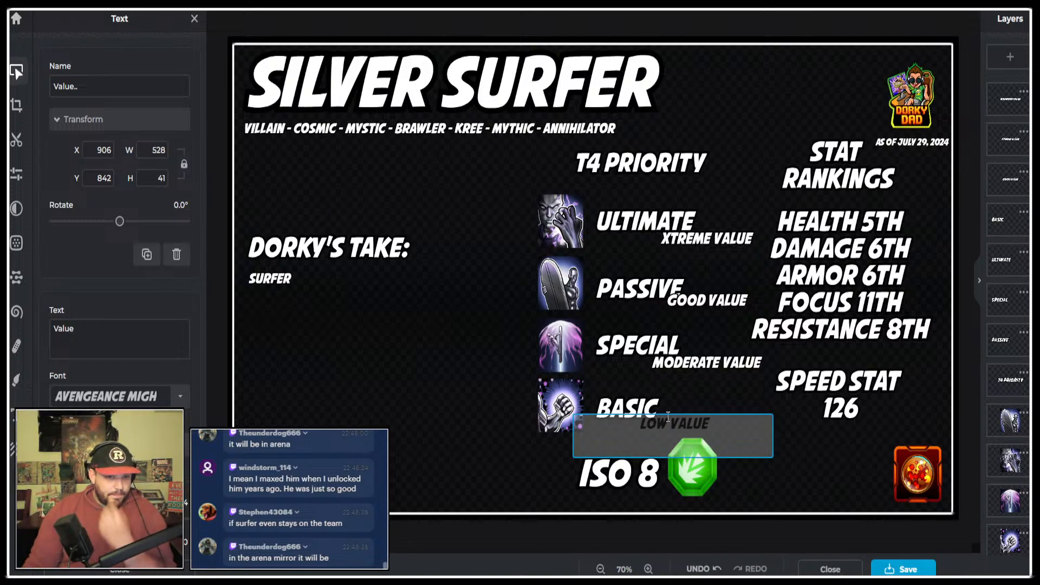
{"action": "left_click", "coordinate": [743, 537]}
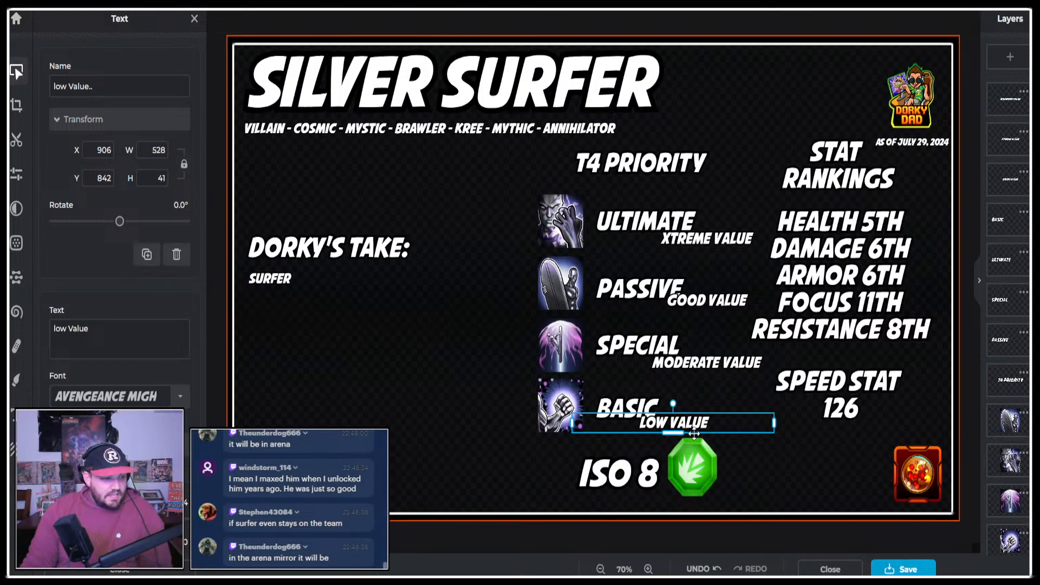
{"action": "left_click_drag", "start_coordinate": [714, 424], "coordinate": [721, 424]}
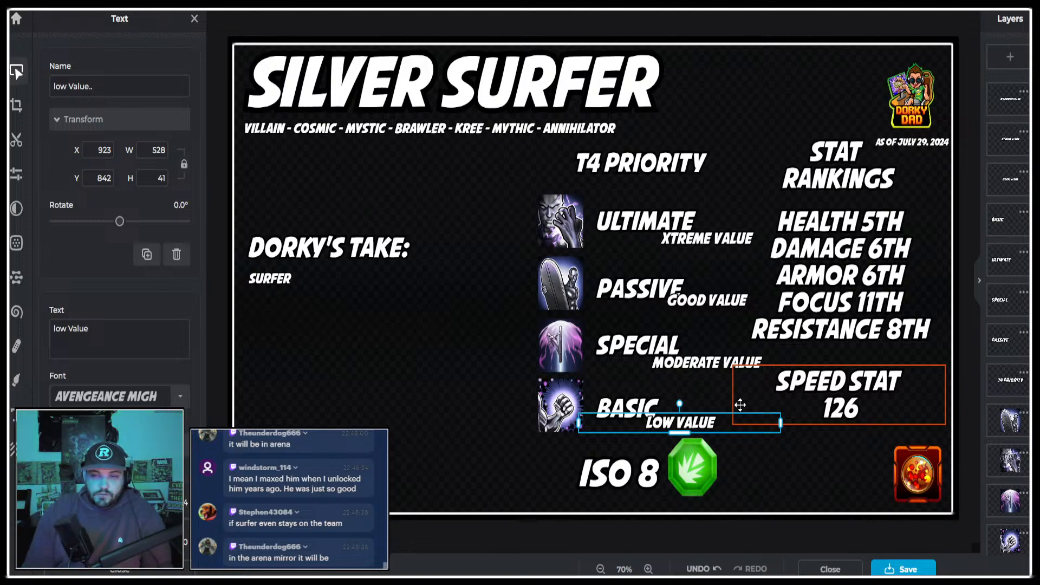
Open the character stats table on the Marvel Strike Force site and sort it by health to check Silver Surfer's rank.
{"action": "key", "text": "ctrl+Tab"}
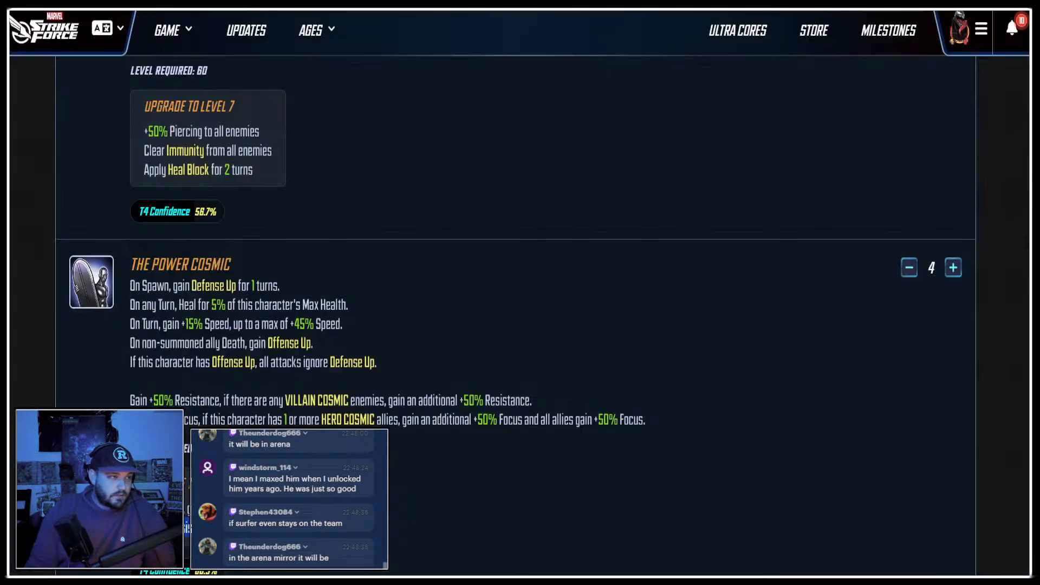
{"action": "left_click", "coordinate": [164, 21]}
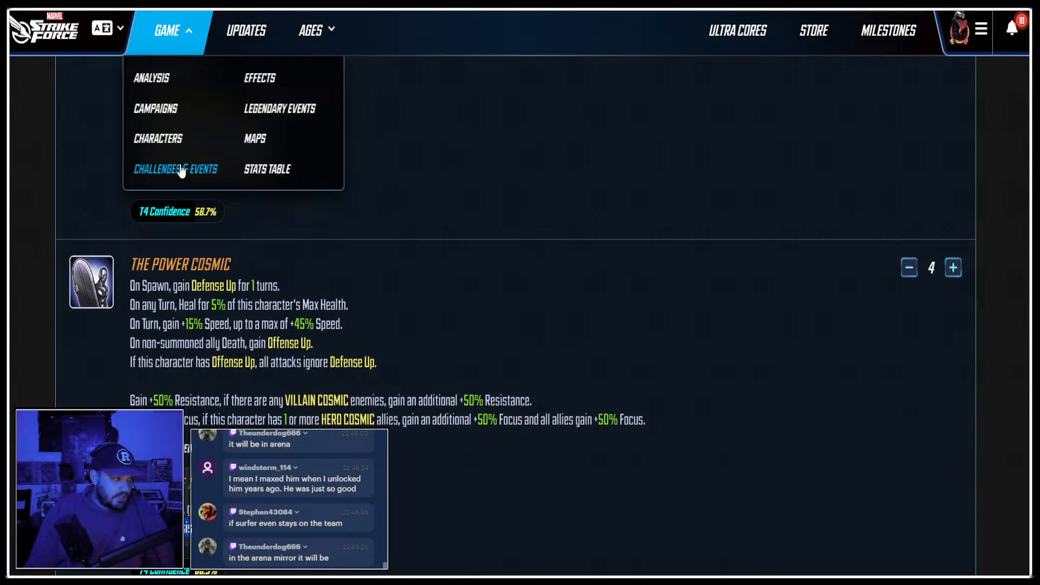
{"action": "left_click", "coordinate": [287, 168]}
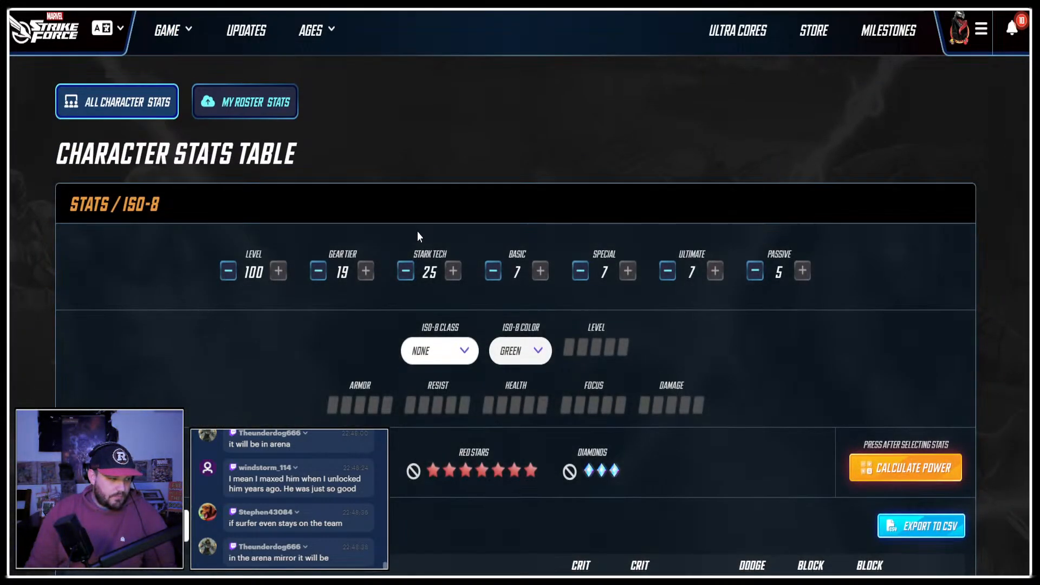
{"action": "scroll", "coordinate": [417, 232], "scroll_direction": "down", "scroll_amount": 5}
{"action": "left_click", "coordinate": [290, 335]}
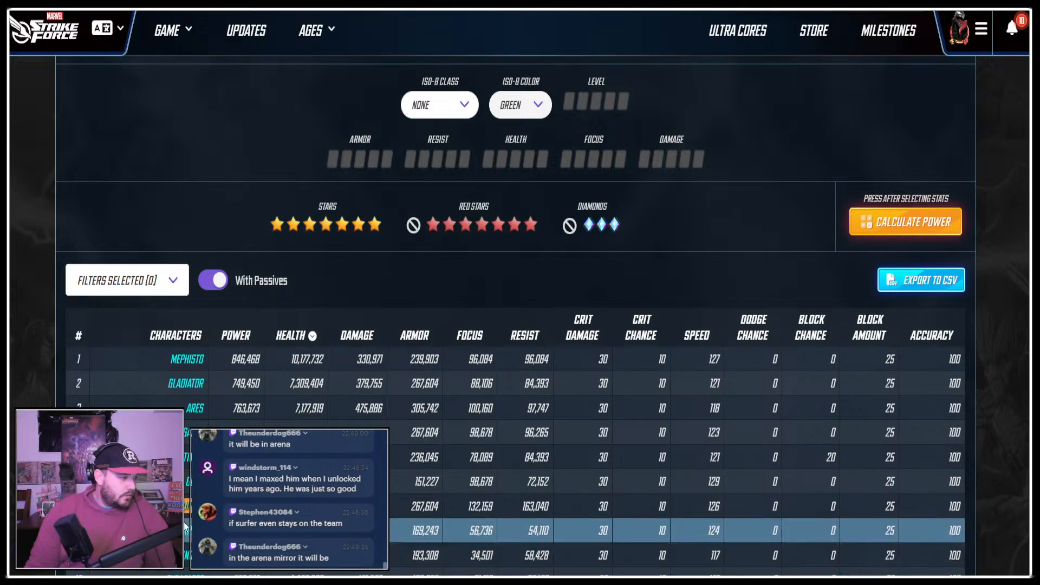
Return to the infographic editor and set the Health stat ranking to 7th.
{"action": "left_click", "coordinate": [561, 4]}
{"action": "left_click", "coordinate": [910, 252]}
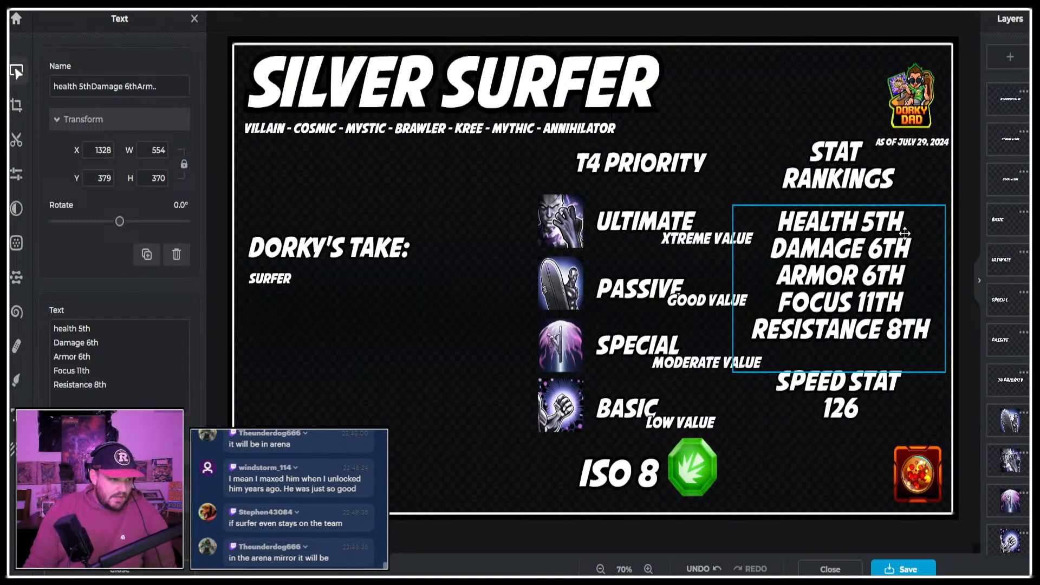
{"action": "left_click", "coordinate": [883, 217]}
{"action": "key", "text": "BackSpace"}
{"action": "type", "text": "7"}
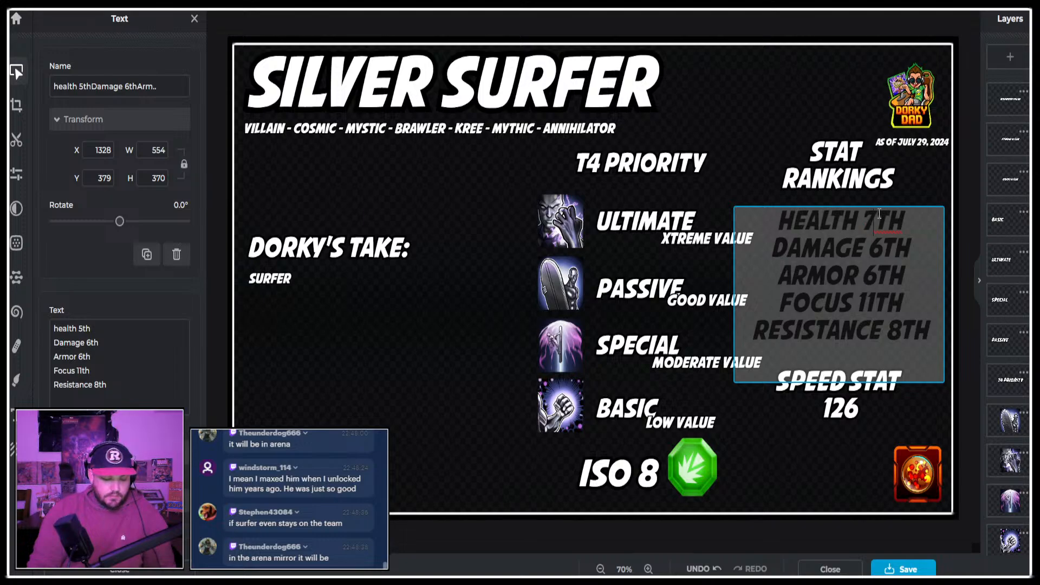
Sort the character stats table by damage and set the infographic's Damage ranking to 13th.
{"action": "left_click", "coordinate": [356, 4]}
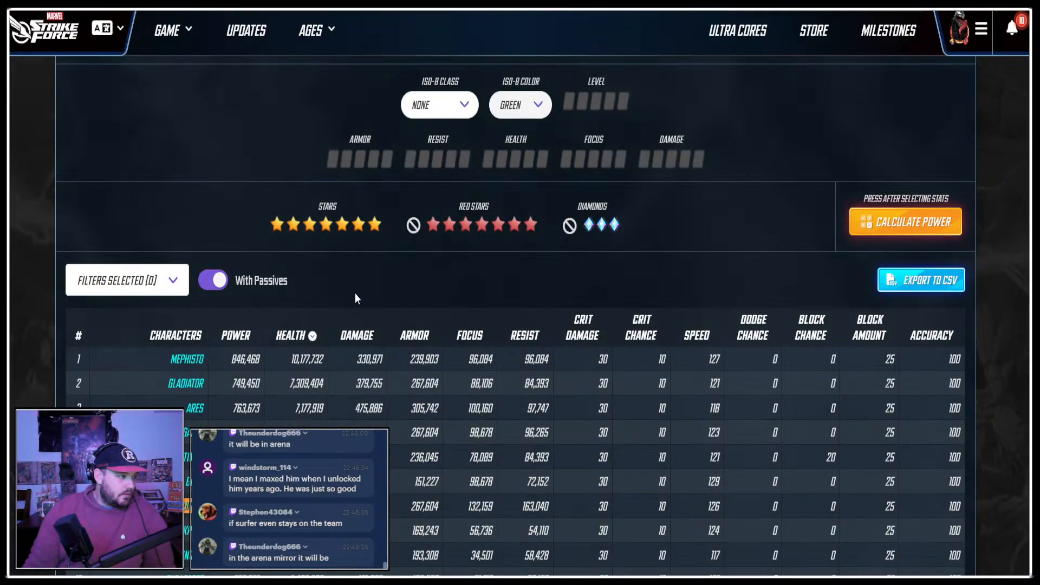
{"action": "left_click", "coordinate": [352, 329]}
{"action": "left_click", "coordinate": [560, 4]}
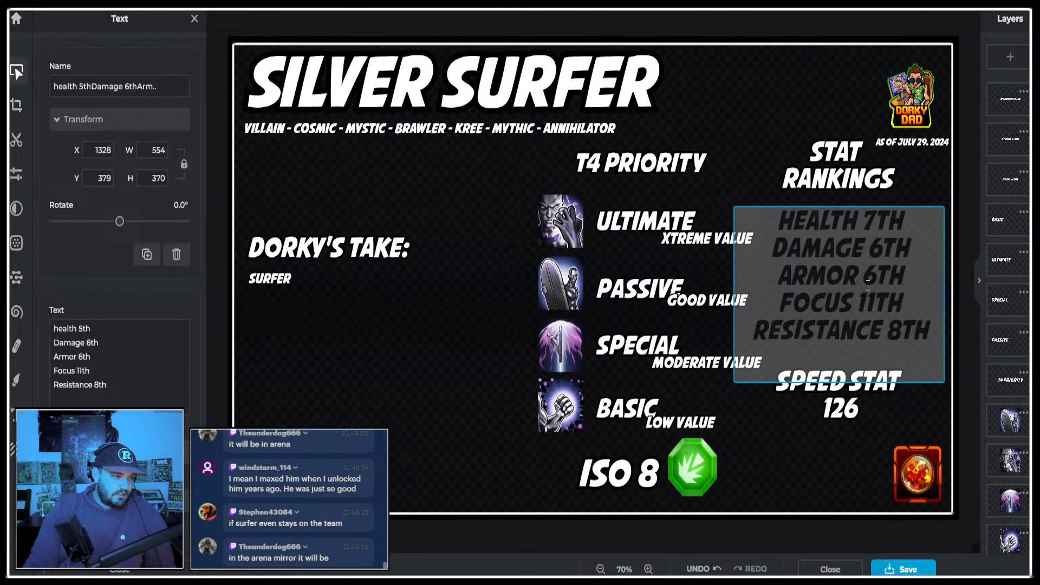
{"action": "left_click_drag", "start_coordinate": [876, 252], "coordinate": [864, 276]}
{"action": "type", "text": "13"}
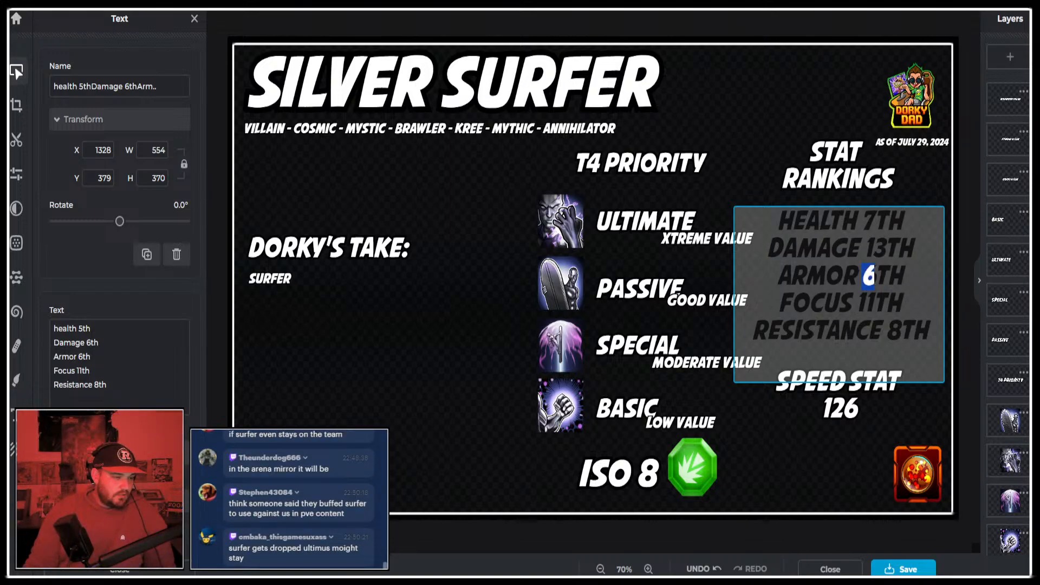
Sort the character stats table by armor and set the infographic's Armor ranking to 4th.
{"action": "key", "text": "alt+Tab"}
{"action": "left_click", "coordinate": [414, 188]}
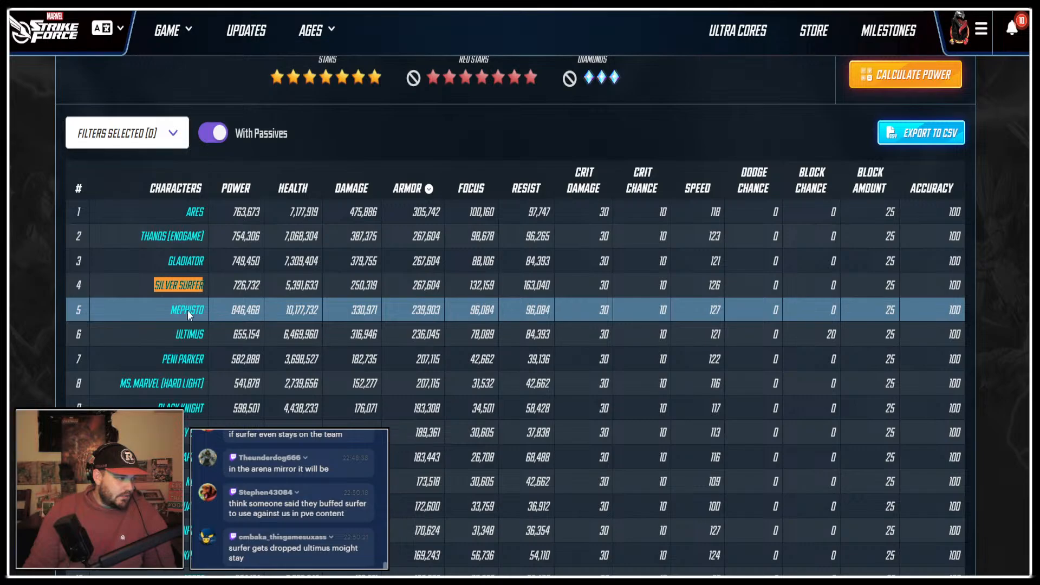
{"action": "key", "text": "alt+Tab"}
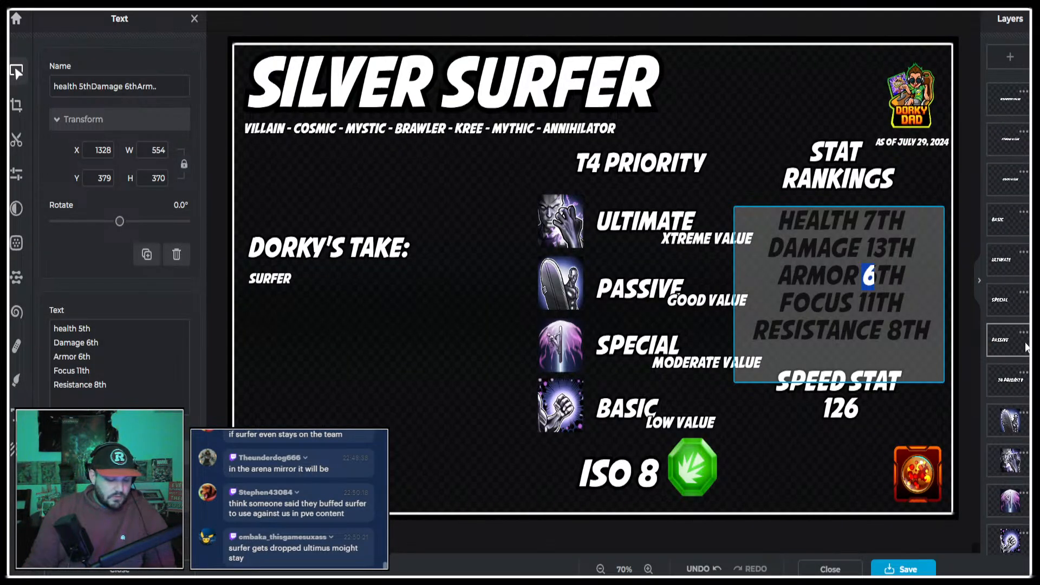
{"action": "type", "text": "4"}
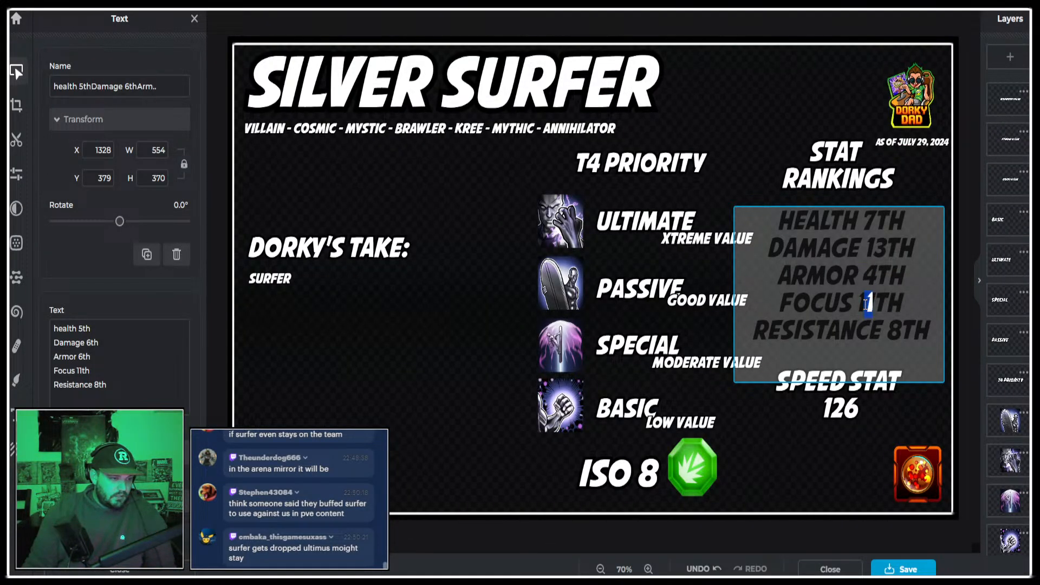
Sort the character stats table by focus and set the infographic's Focus ranking to 2nd.
{"action": "key", "text": "alt+Tab"}
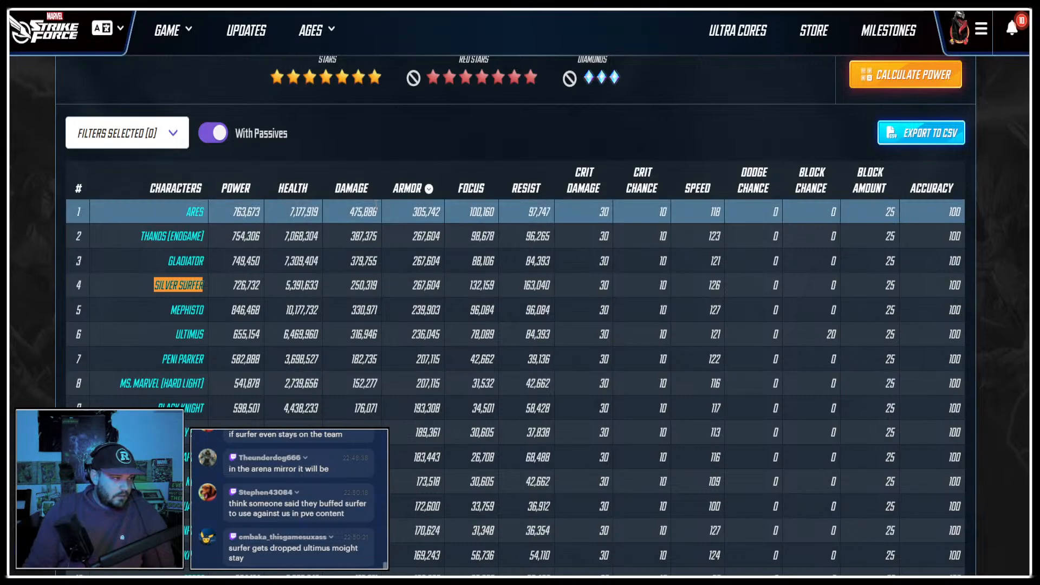
{"action": "left_click", "coordinate": [481, 185]}
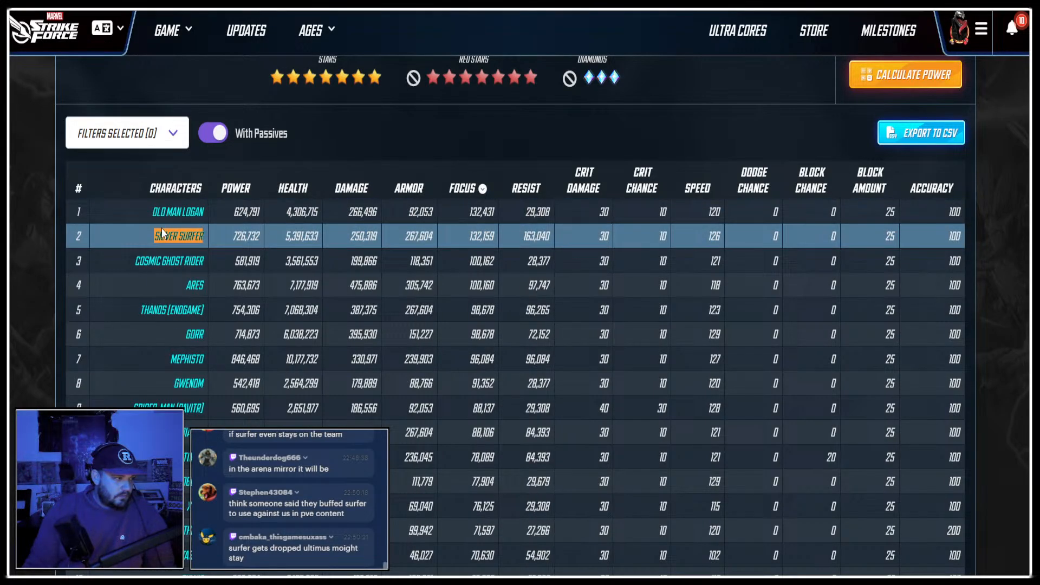
{"action": "key", "text": "alt+Tab"}
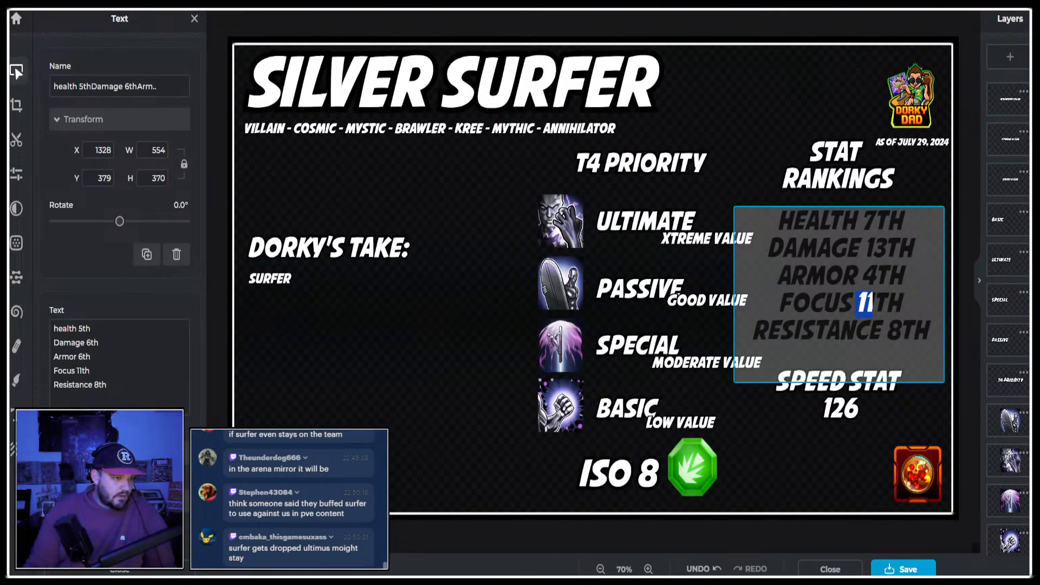
{"action": "type", "text": "2"}
{"action": "key", "text": "BackSpace"}
{"action": "key", "text": "BackSpace"}
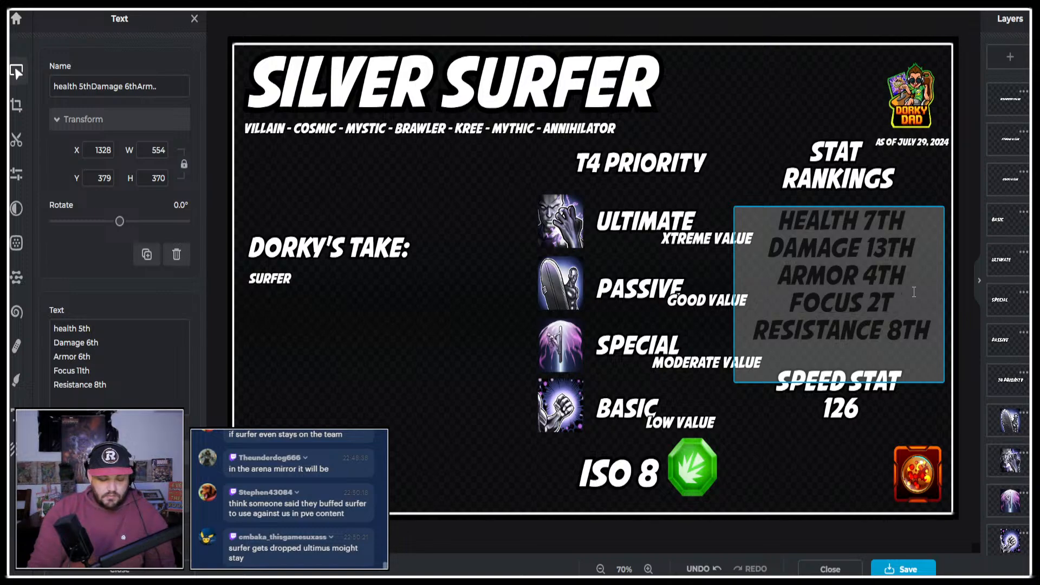
{"action": "type", "text": "ND"}
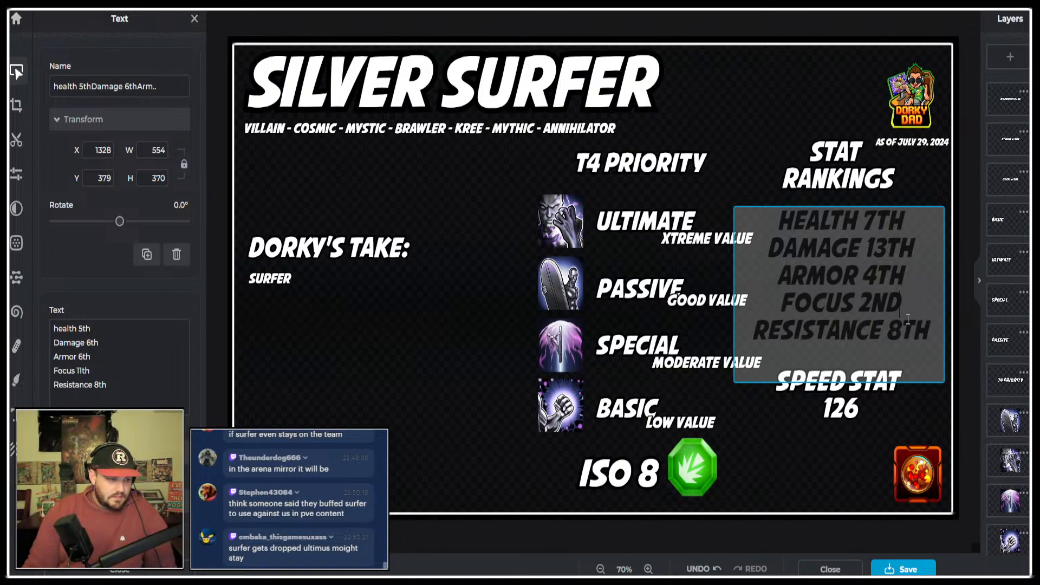
Sort the character stats table by resist and set the infographic's Resistance ranking to 1st.
{"action": "left_click_drag", "start_coordinate": [901, 330], "coordinate": [894, 329]}
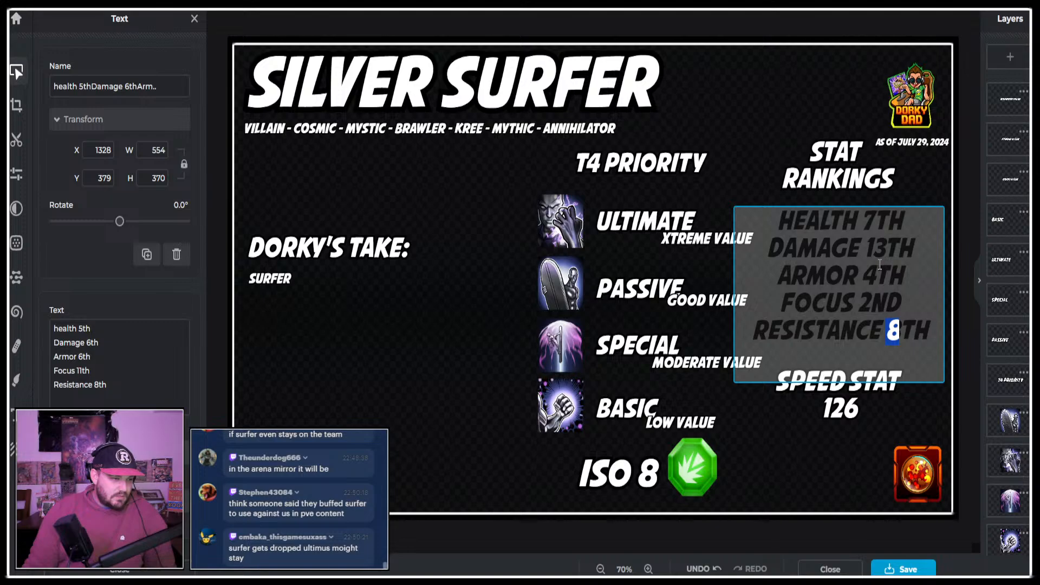
{"action": "key", "text": "alt+Tab"}
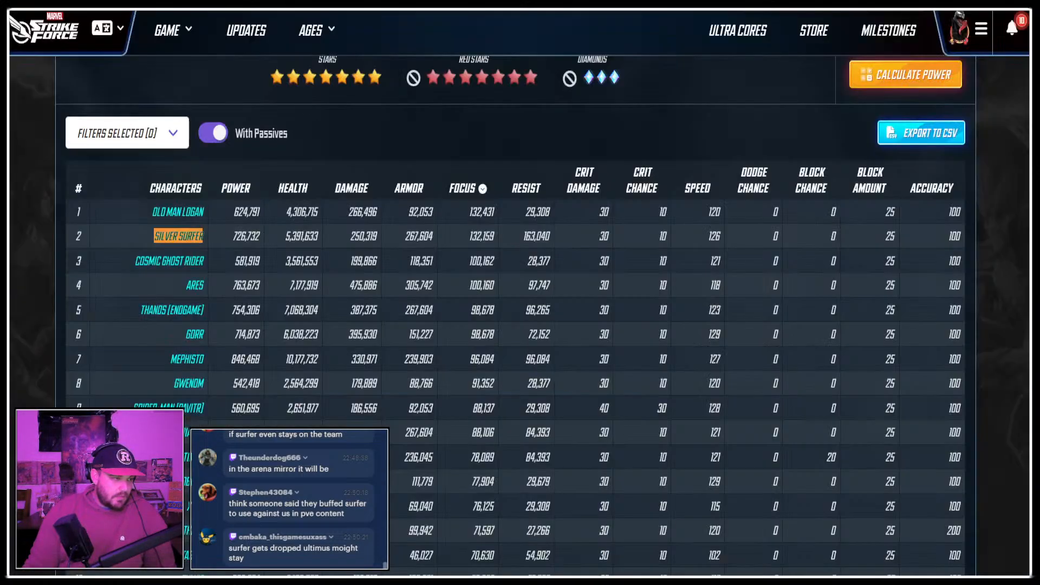
{"action": "left_click", "coordinate": [536, 191]}
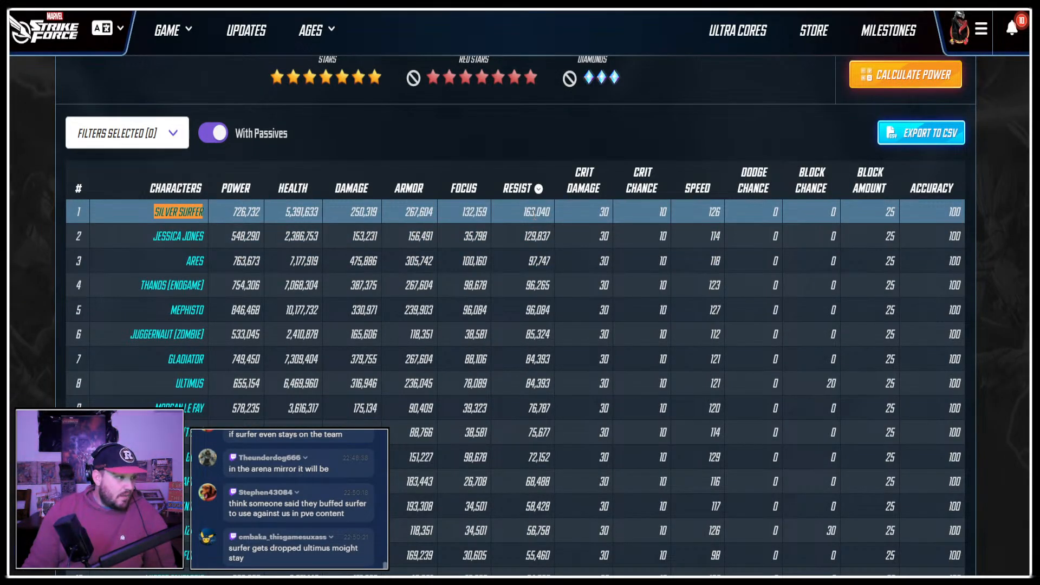
{"action": "left_click", "coordinate": [466, 4]}
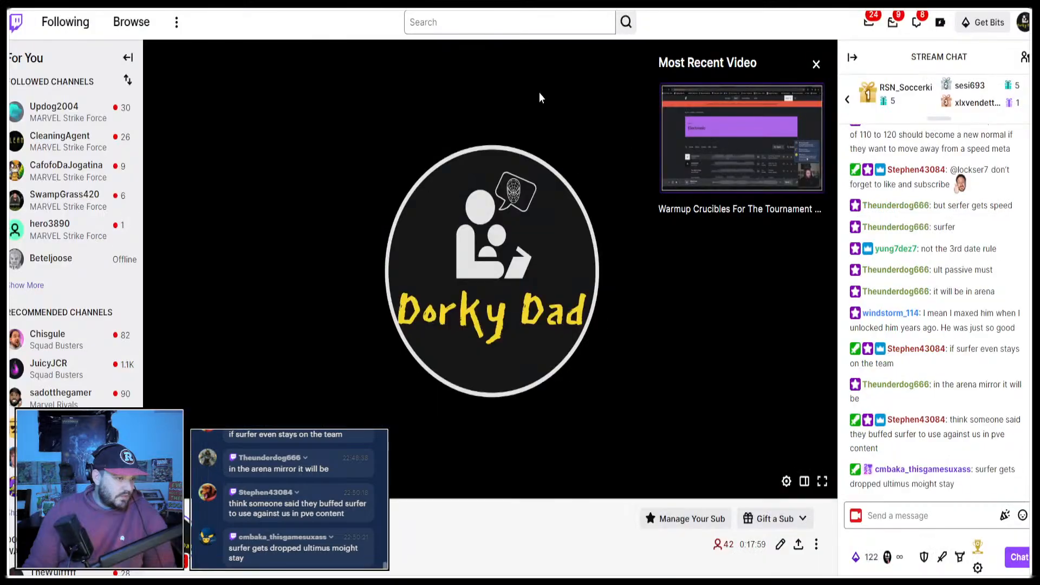
{"action": "left_click", "coordinate": [521, 5]}
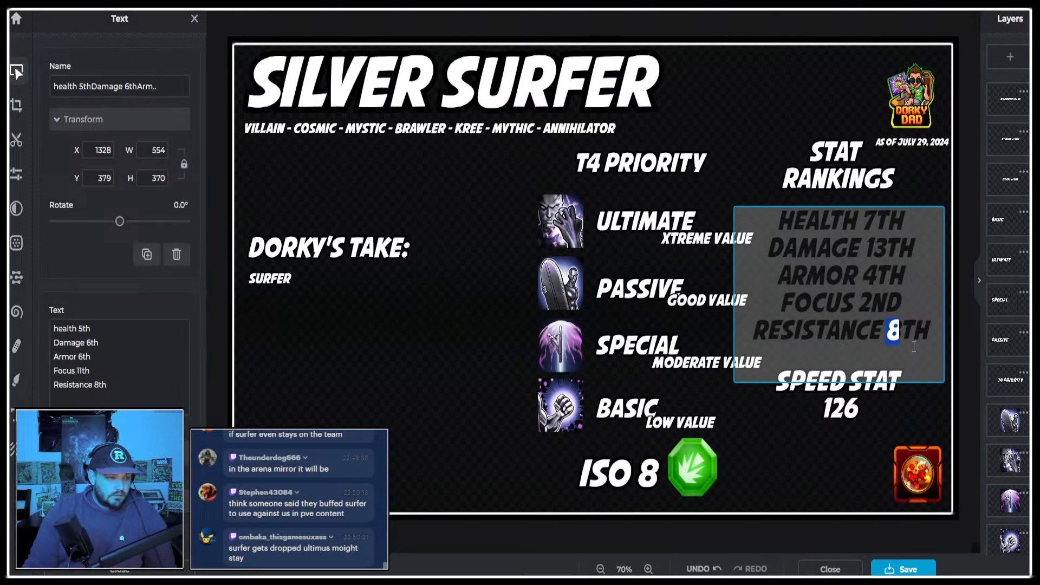
{"action": "type", "text": "1"}
{"action": "key", "text": "Delete"}
{"action": "key", "text": "Delete"}
{"action": "type", "text": "st"}
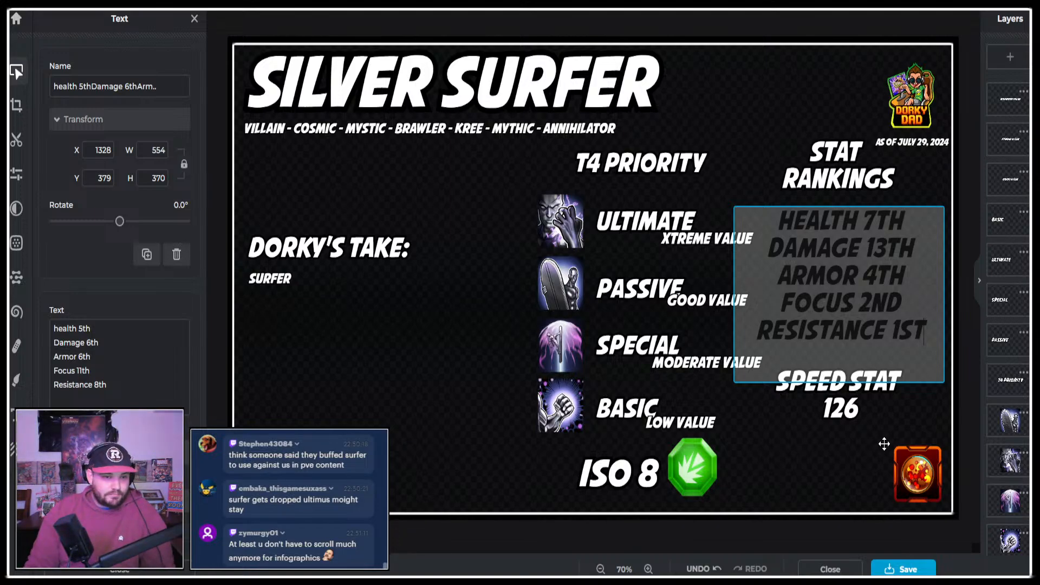
{"action": "left_click", "coordinate": [402, 460]}
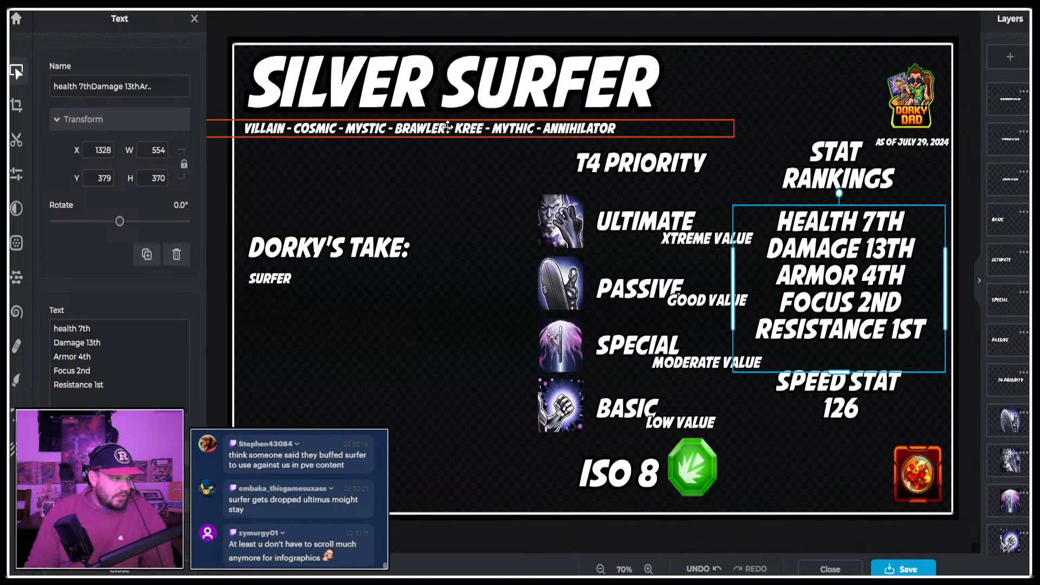
Go back to Silver Surfer's character page on the Marvel Strike Force site and copy his line of traits.
{"action": "key", "text": "ctrl+Tab"}
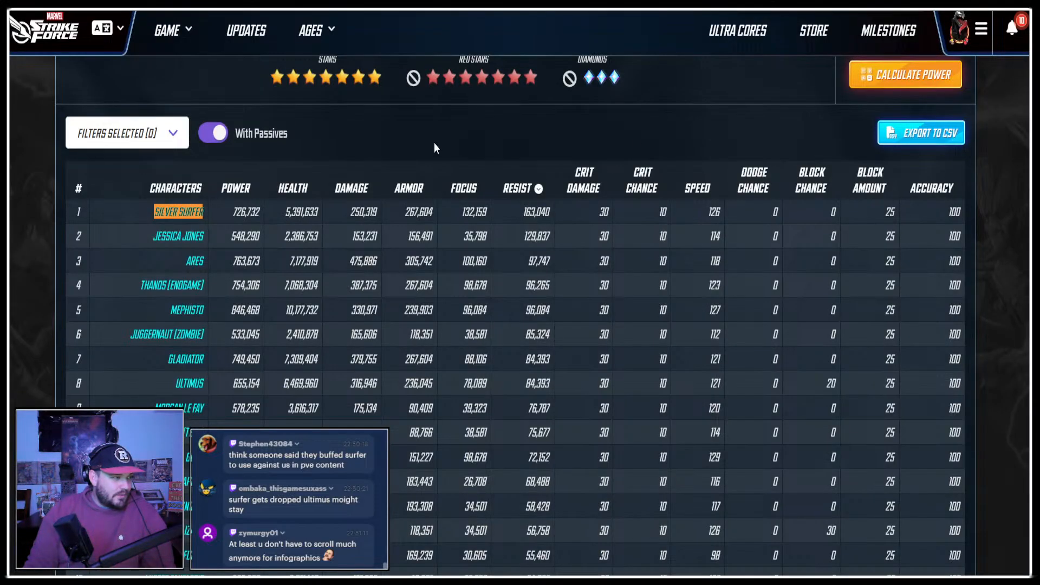
{"action": "scroll", "coordinate": [437, 141], "scroll_direction": "up", "scroll_amount": 6}
{"action": "key", "text": "alt+Left"}
{"action": "left_click_drag", "start_coordinate": [429, 125], "coordinate": [134, 124]}
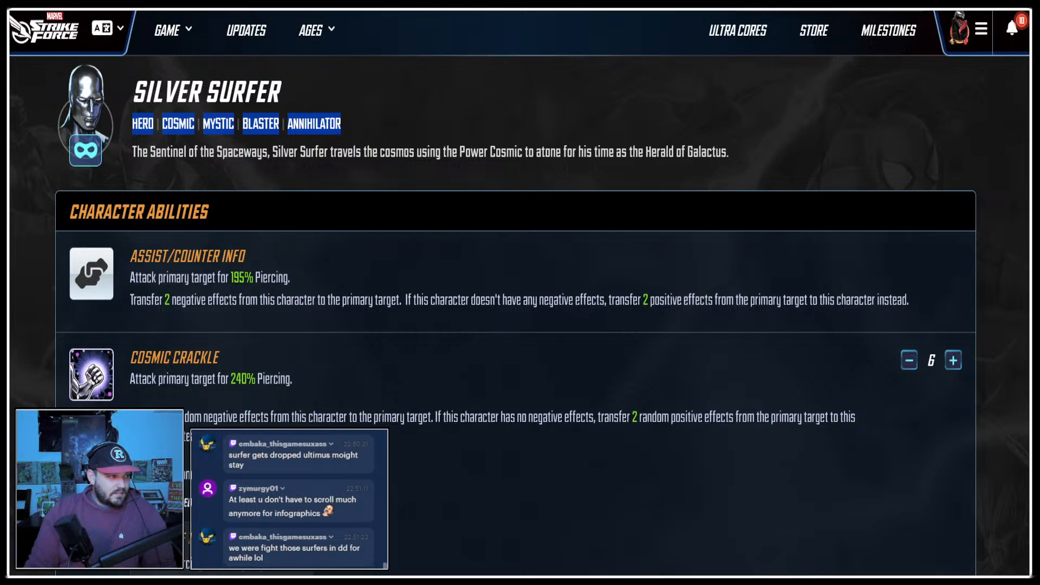
{"action": "key", "text": "ctrl+shift+Tab"}
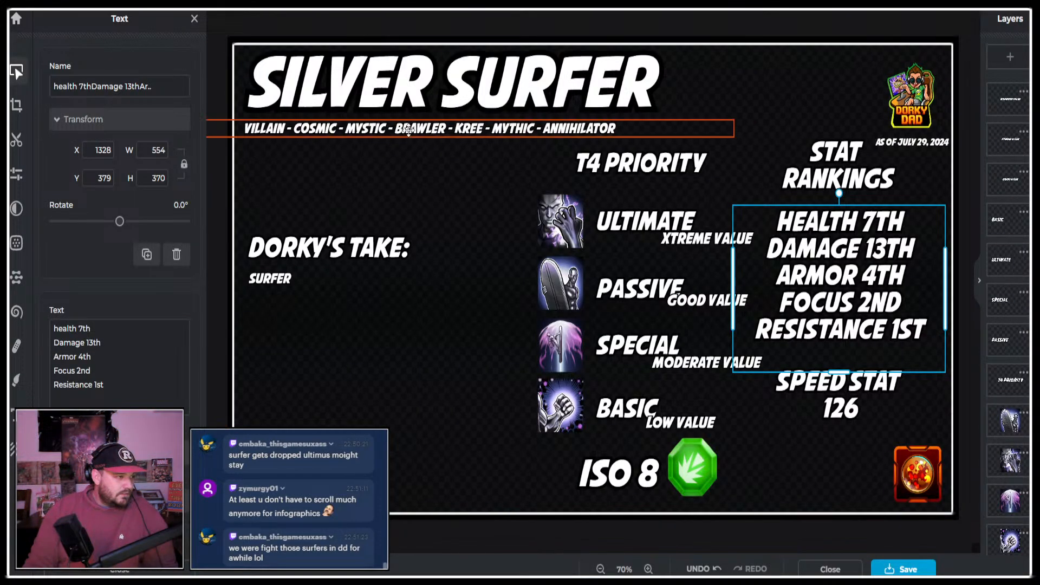
Replace the traits line with "HERO - COSMIC - MYSTIC - BLASTER - ANNIHILATOR" and align it under the Silver Surfer title.
{"action": "double_click", "coordinate": [399, 130]}
{"action": "type", "text": "HEROCOSMICMYSTICBLASTERANNIHILATOR"}
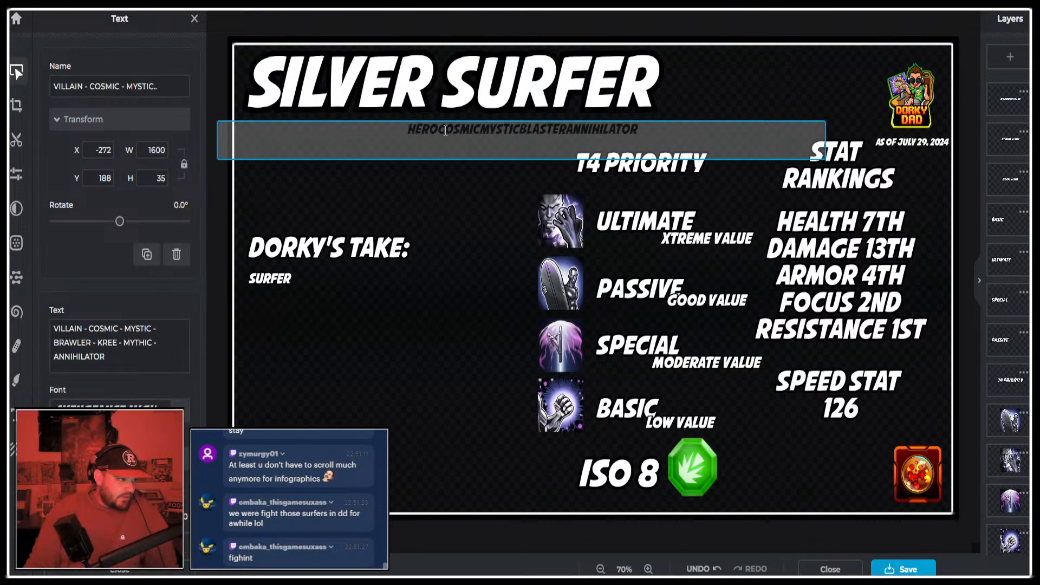
{"action": "type", "text": "- "}
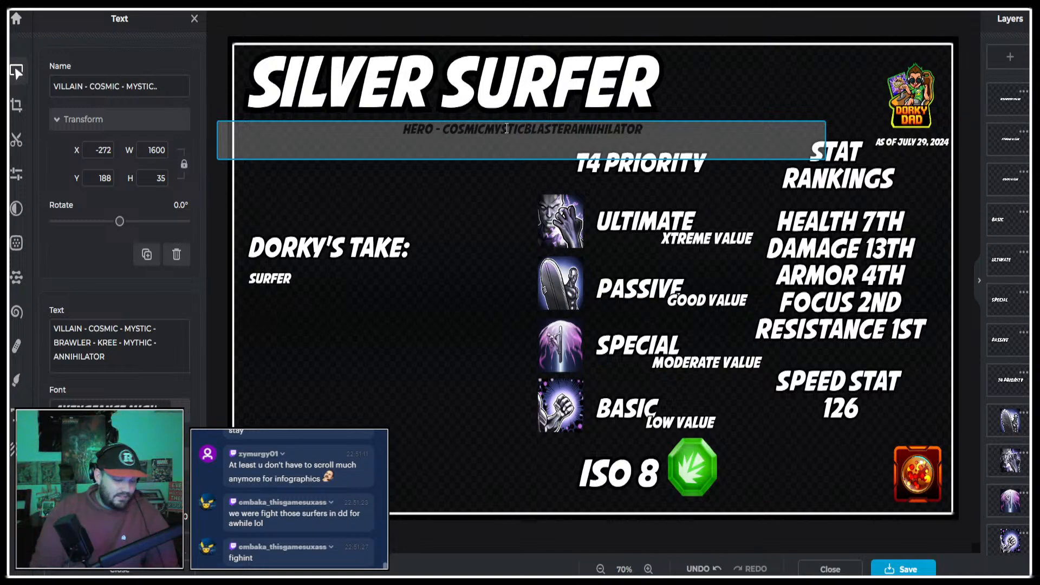
{"action": "type", "text": " - "}
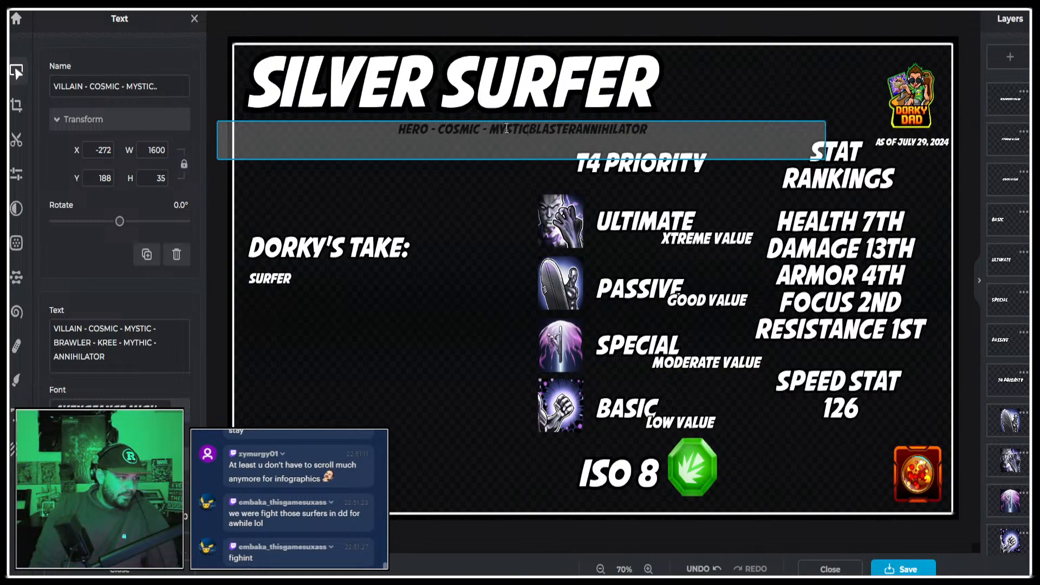
{"action": "type", "text": " - "}
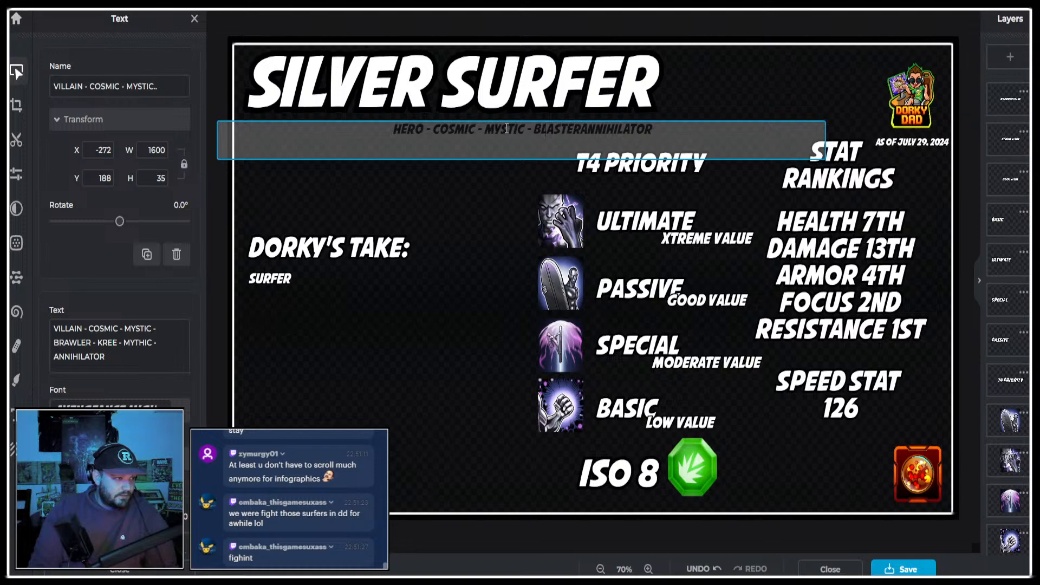
{"action": "type", "text": " -"}
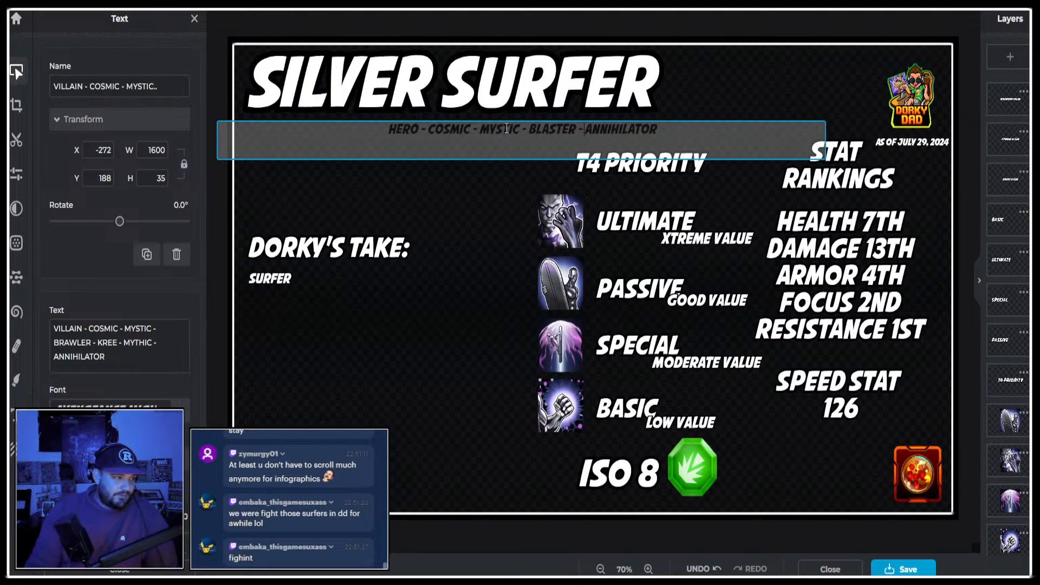
{"action": "left_click", "coordinate": [780, 15]}
{"action": "left_click_drag", "start_coordinate": [530, 128], "coordinate": [489, 130]}
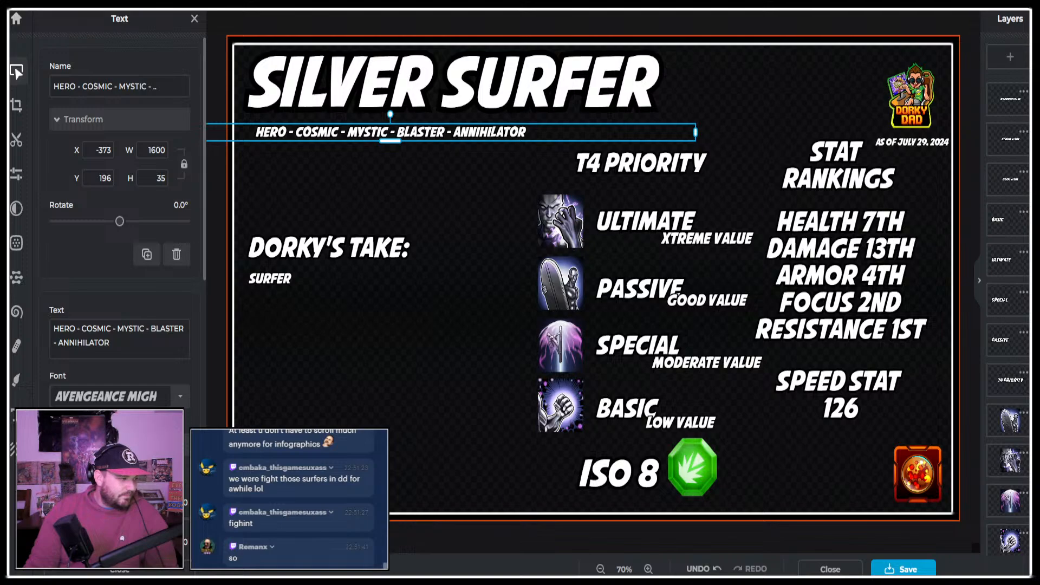
Paste the Silver Surfer character image, scale it down and position it over the Dorky's Take area below the title.
{"action": "left_click", "coordinate": [11, 447]}
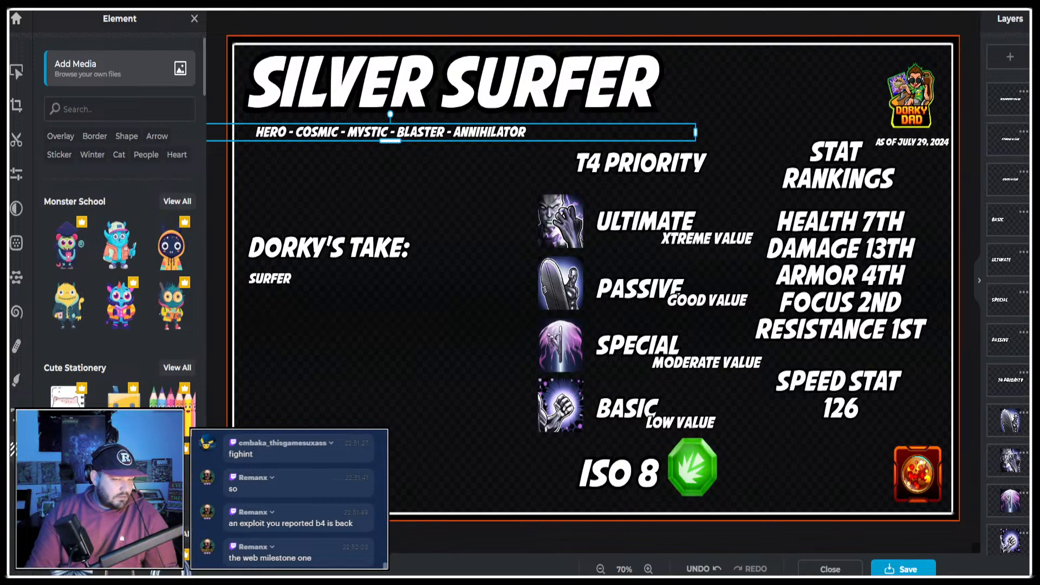
{"action": "key", "text": "ctrl+v"}
{"action": "scroll", "coordinate": [669, 97], "scroll_direction": "down", "scroll_amount": 6}
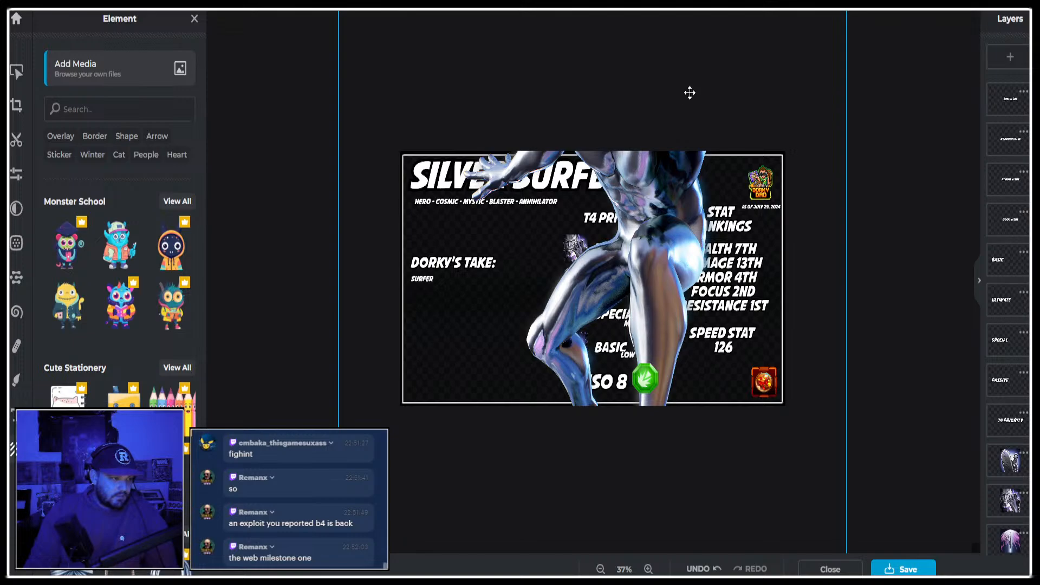
{"action": "left_click_drag", "start_coordinate": [690, 92], "coordinate": [571, 244]}
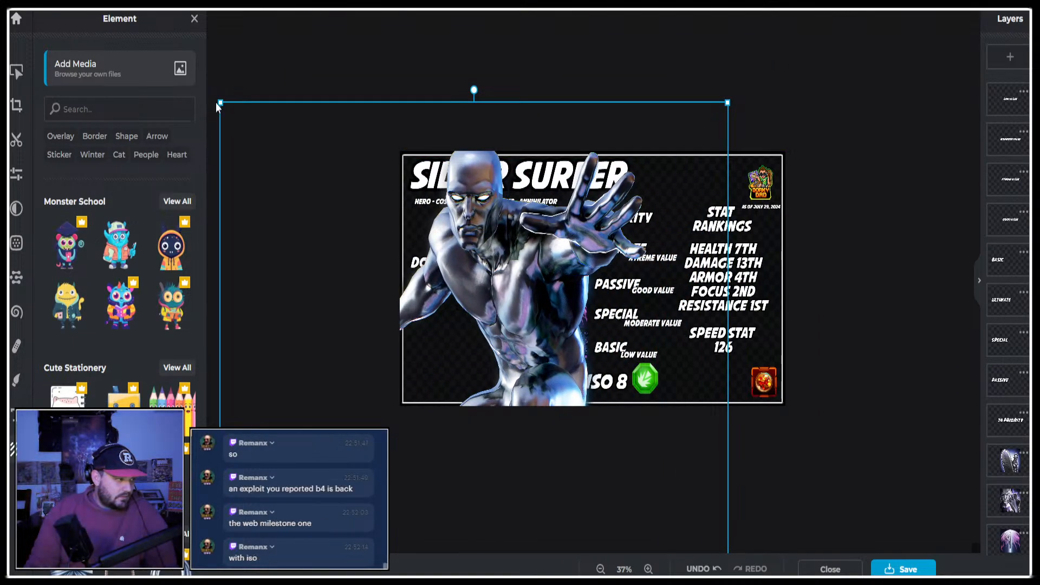
{"action": "left_click_drag", "start_coordinate": [216, 106], "coordinate": [374, 276]}
{"action": "left_click_drag", "start_coordinate": [652, 481], "coordinate": [559, 342]}
{"action": "left_click_drag", "start_coordinate": [277, 152], "coordinate": [330, 220]}
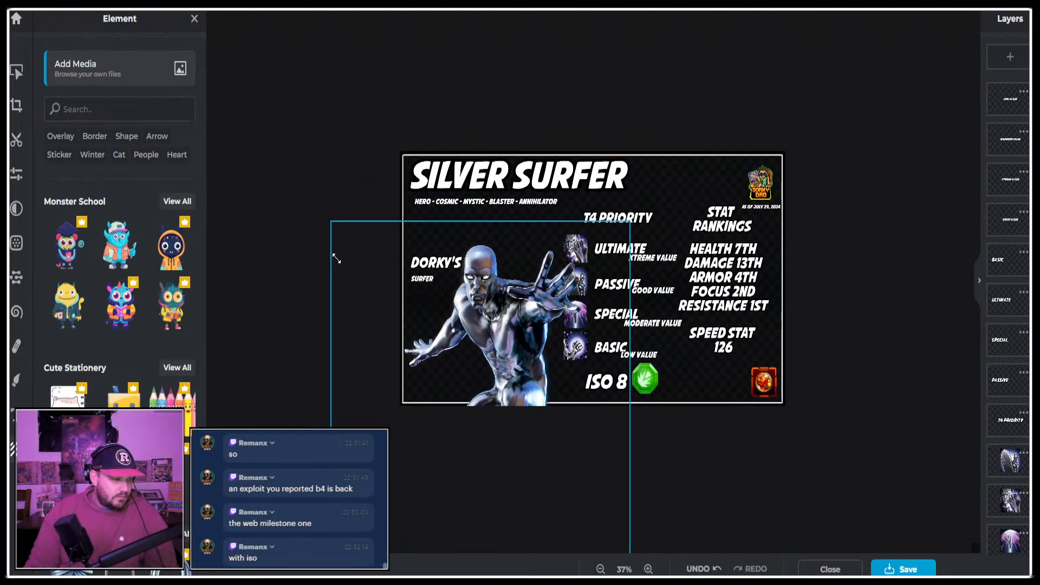
{"action": "left_click_drag", "start_coordinate": [488, 467], "coordinate": [467, 427]}
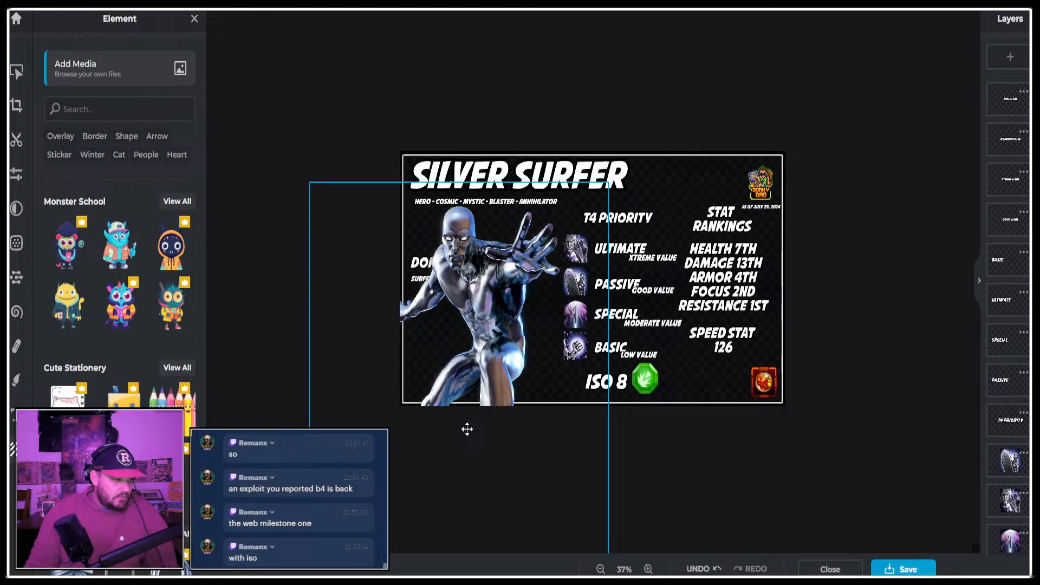
{"action": "scroll", "coordinate": [1023, 420], "scroll_direction": "down", "scroll_amount": 3}
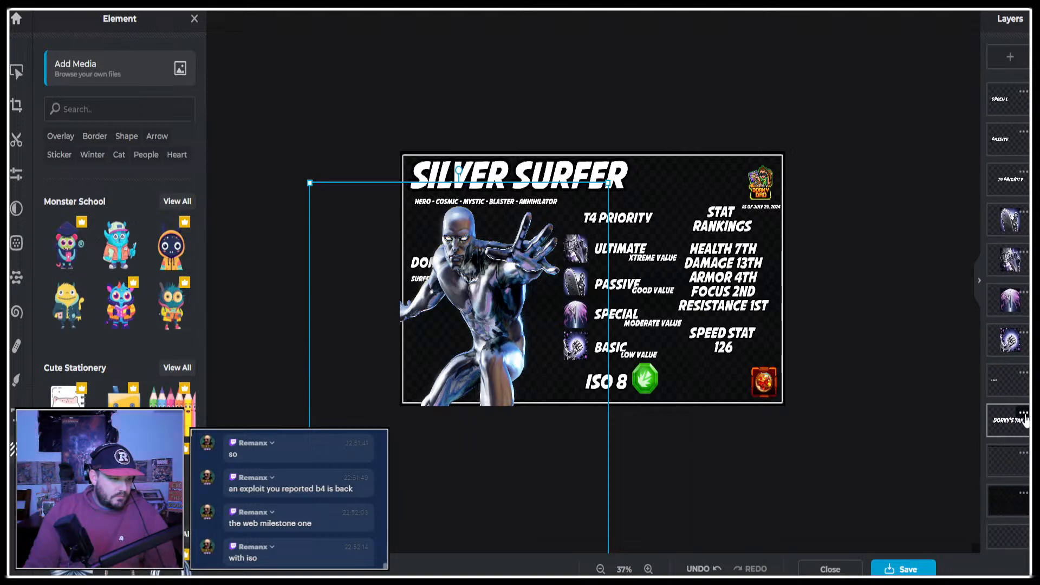
Move the Silver Surfer image layer behind the text layers and shift the Dorky's Take heading and its commentary slightly lower.
{"action": "scroll", "coordinate": [1019, 411], "scroll_direction": "up", "scroll_amount": 8}
{"action": "scroll", "coordinate": [996, 341], "scroll_direction": "up", "scroll_amount": 4}
{"action": "left_click_drag", "start_coordinate": [1005, 176], "coordinate": [1005, 496]}
{"action": "scroll", "coordinate": [999, 309], "scroll_direction": "down", "scroll_amount": 6}
{"action": "left_click_drag", "start_coordinate": [1004, 177], "coordinate": [1002, 537]}
{"action": "scroll", "coordinate": [1000, 461], "scroll_direction": "down", "scroll_amount": 6}
{"action": "left_click_drag", "start_coordinate": [986, 186], "coordinate": [1004, 456]}
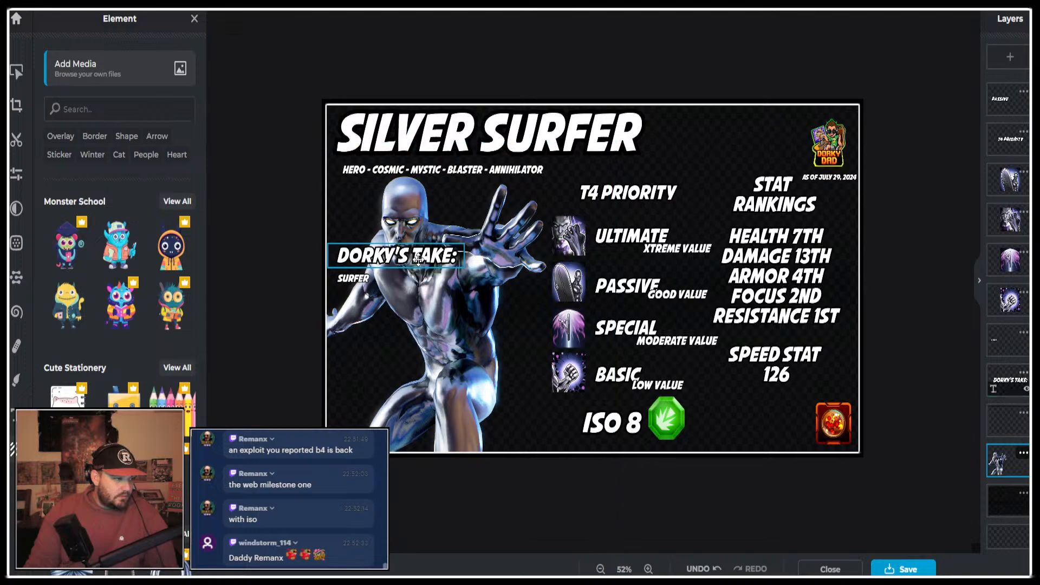
{"action": "left_click", "coordinate": [369, 264]}
{"action": "left_click_drag", "start_coordinate": [370, 262], "coordinate": [362, 287]}
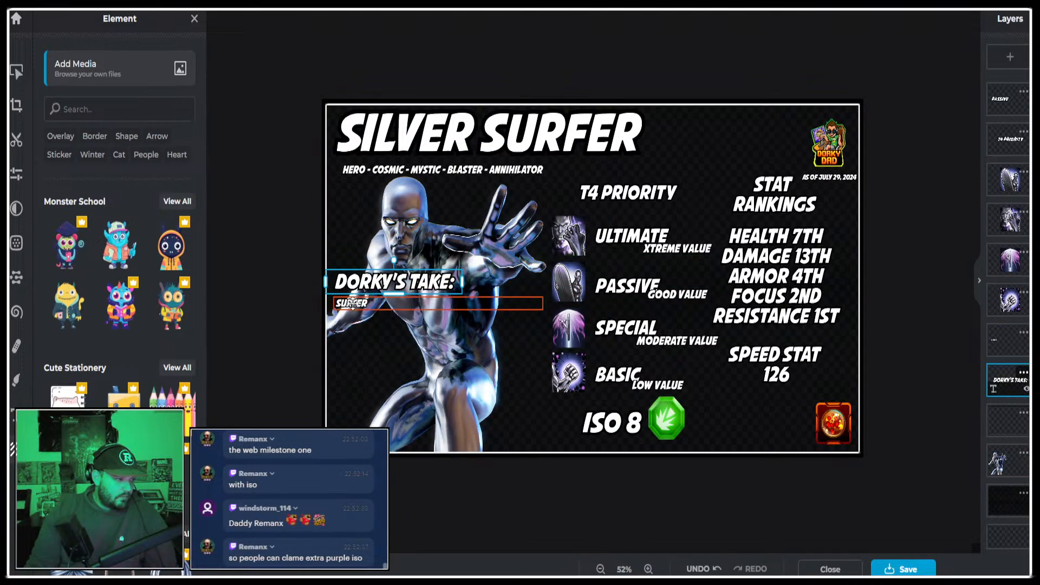
Extend the commentary under Dorky's Take to read "SURFER IS THE LESS INTERESTING REWORK FOR THE ANNIHILATORS TEAM".
{"action": "double_click", "coordinate": [386, 304]}
{"action": "key", "text": "End"}
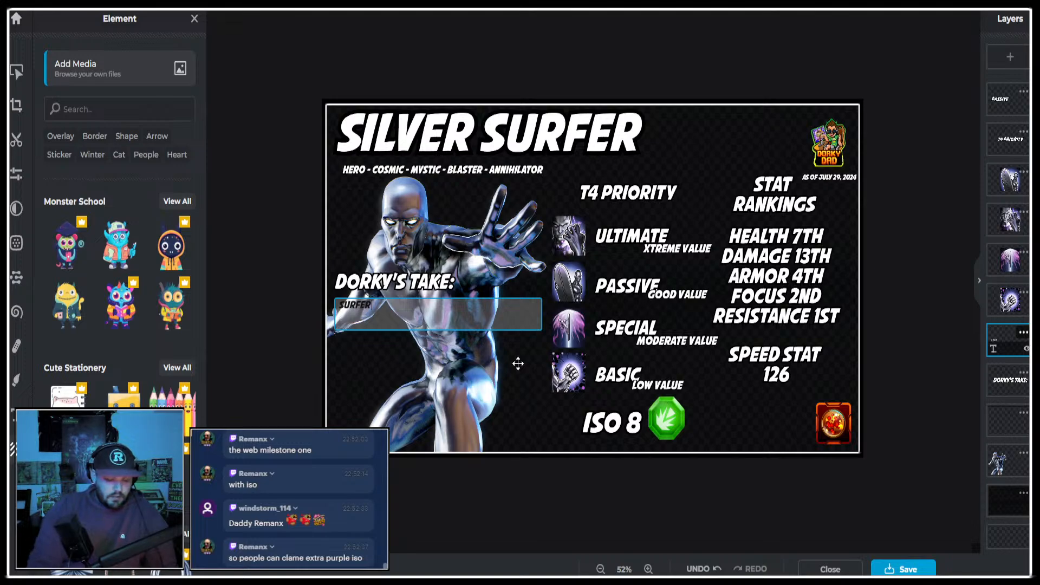
{"action": "type", "text": "IS THE LE"}
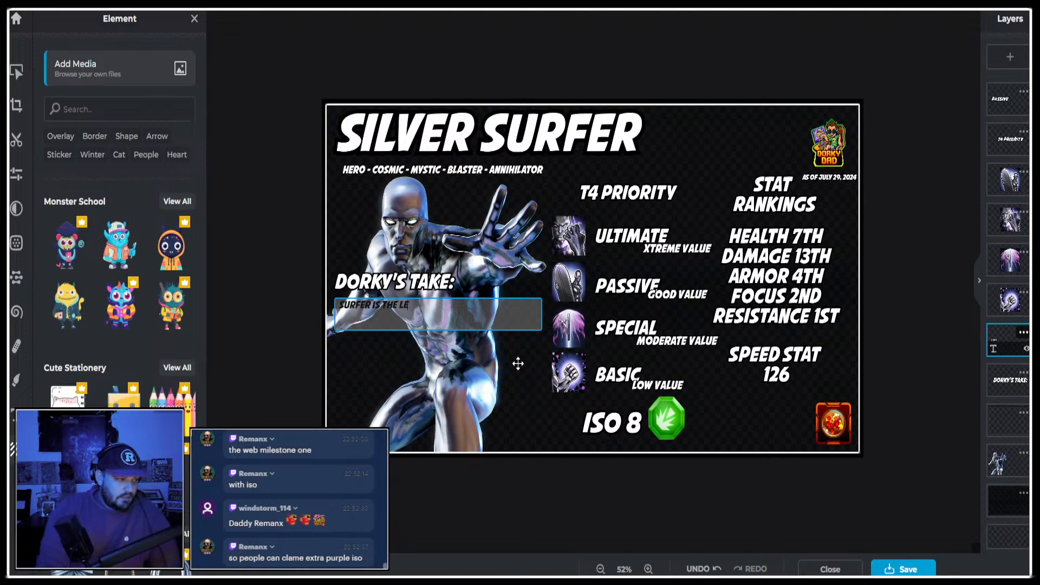
{"action": "type", "text": "SS INTERESTING R"}
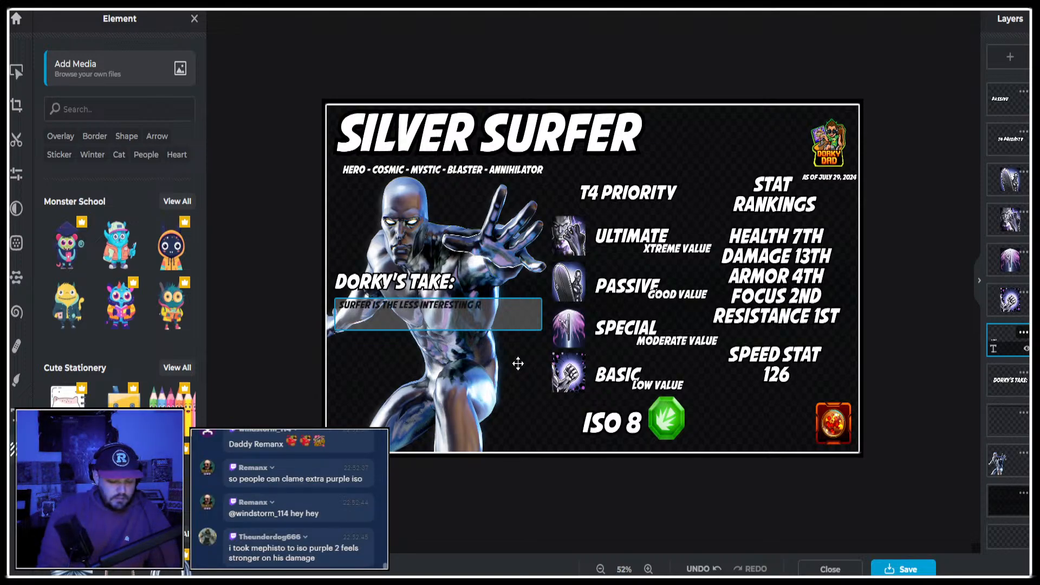
{"action": "type", "text": "EOWRK"}
{"action": "key", "text": "BackSpace"}
{"action": "key", "text": "BackSpace"}
{"action": "key", "text": "BackSpace"}
{"action": "key", "text": "BackSpace"}
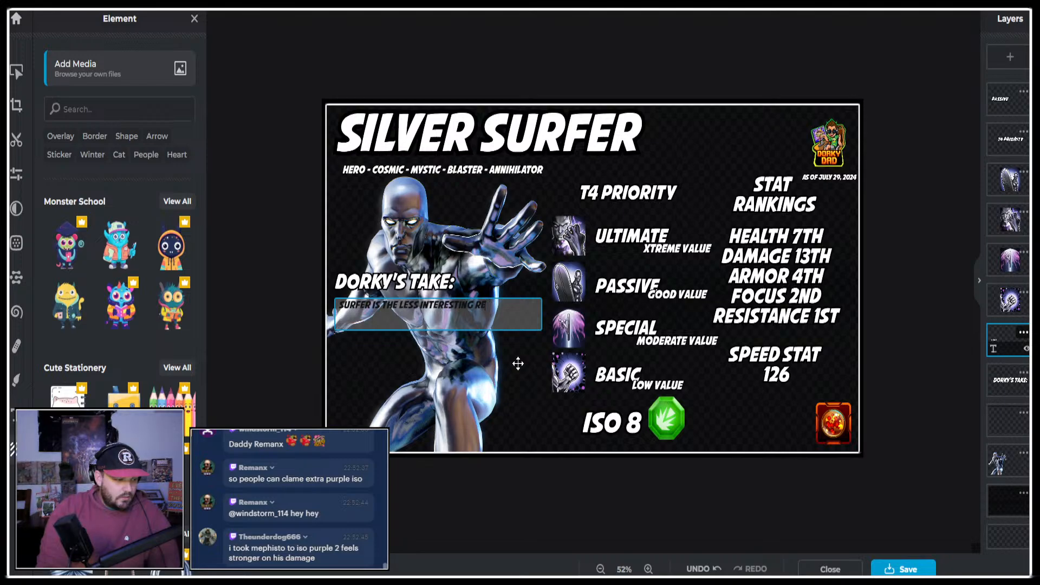
{"action": "type", "text": "WORK FOR THE AN"}
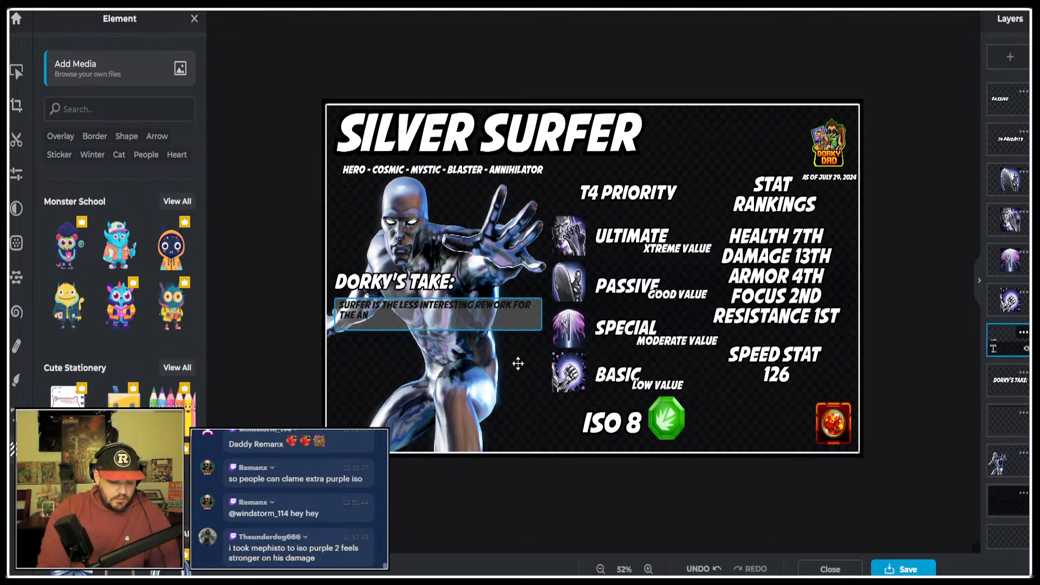
{"action": "type", "text": "NIHILATORS TEAM . THAT DOESN'T MEAN"}
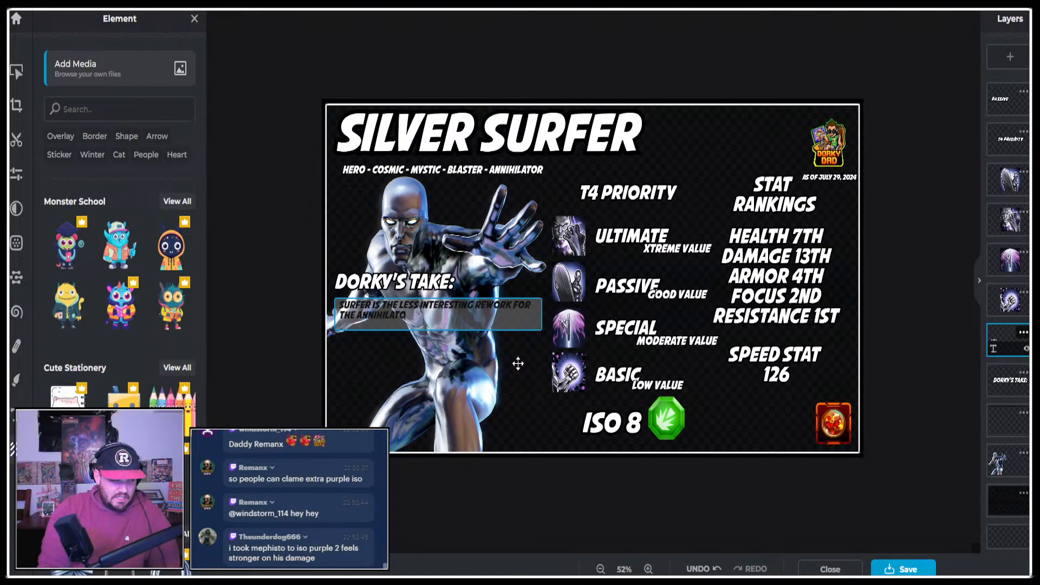
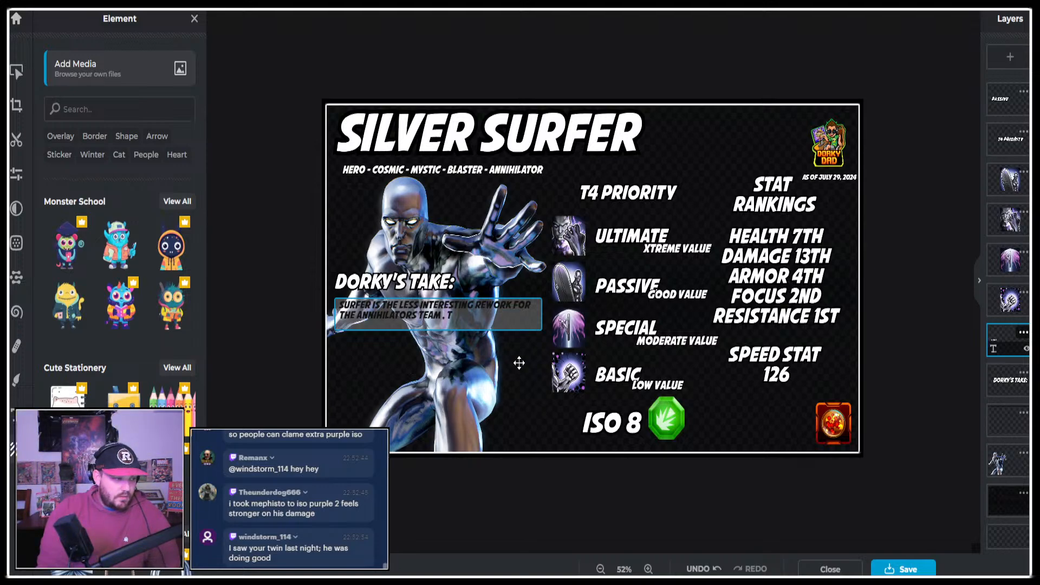
Continue the Dorky's Take commentary with "THAT DOESN'T MEAN HE WONT HAVE SOME GOOD PLUG AND PLAY VALUE".
{"action": "type", "text": "H"}
{"action": "type", "text": "AT DOES"}
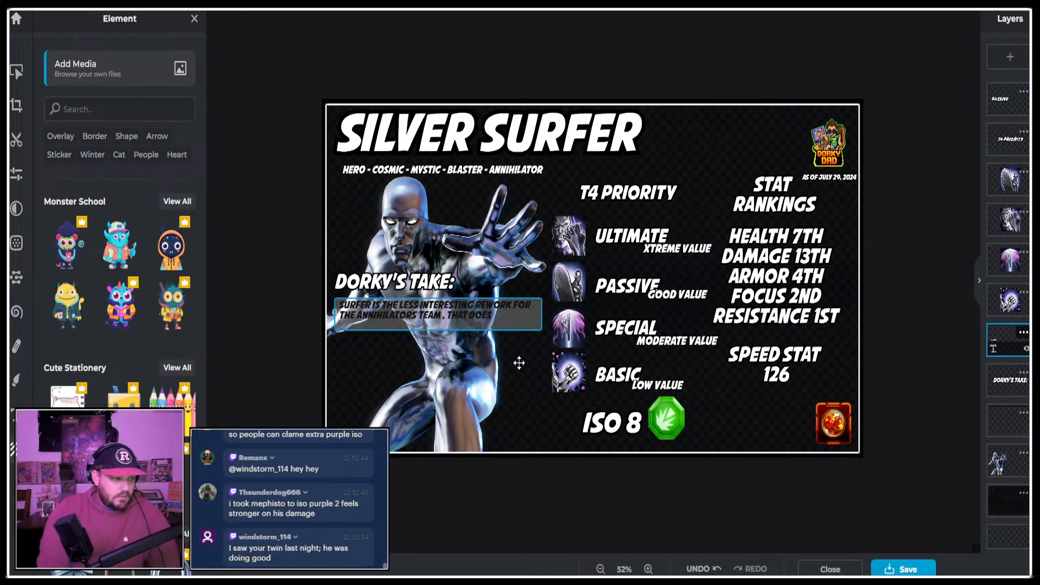
{"action": "type", "text": "N'T MEAN"}
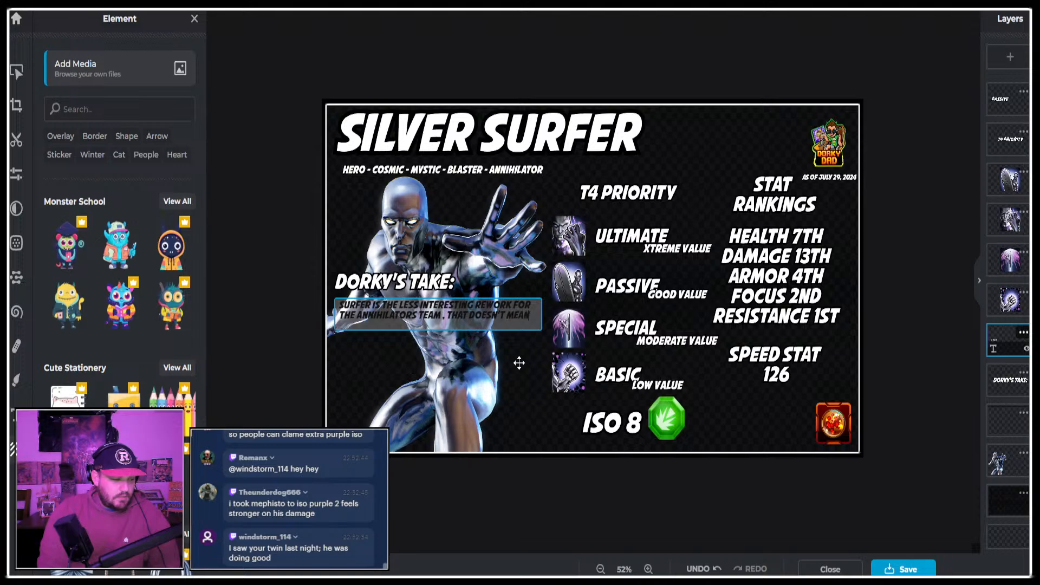
{"action": "type", "text": " HE WONT HAVE SOME GOOD P"}
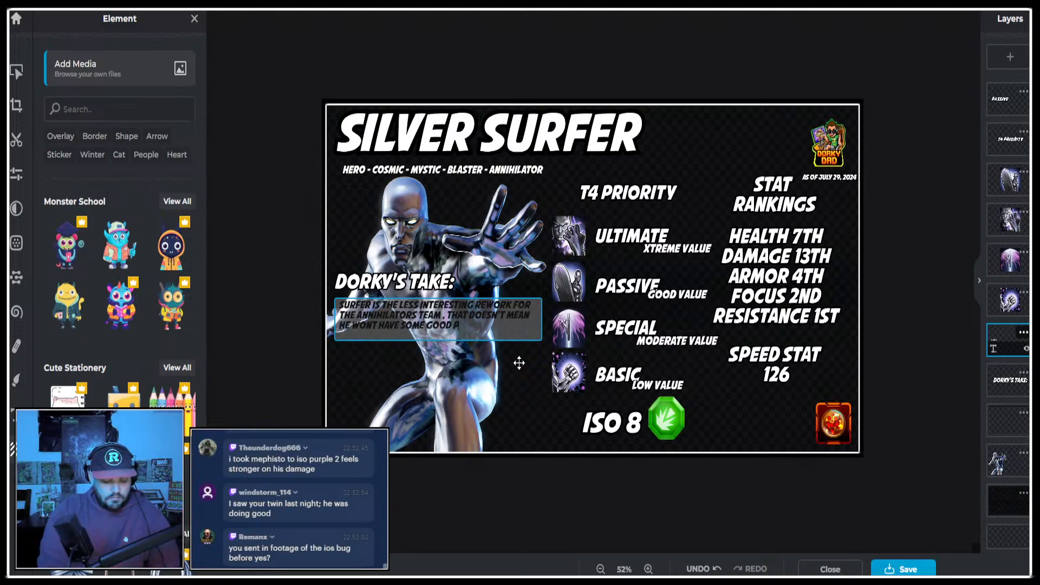
{"action": "type", "text": "LUG AND PL"}
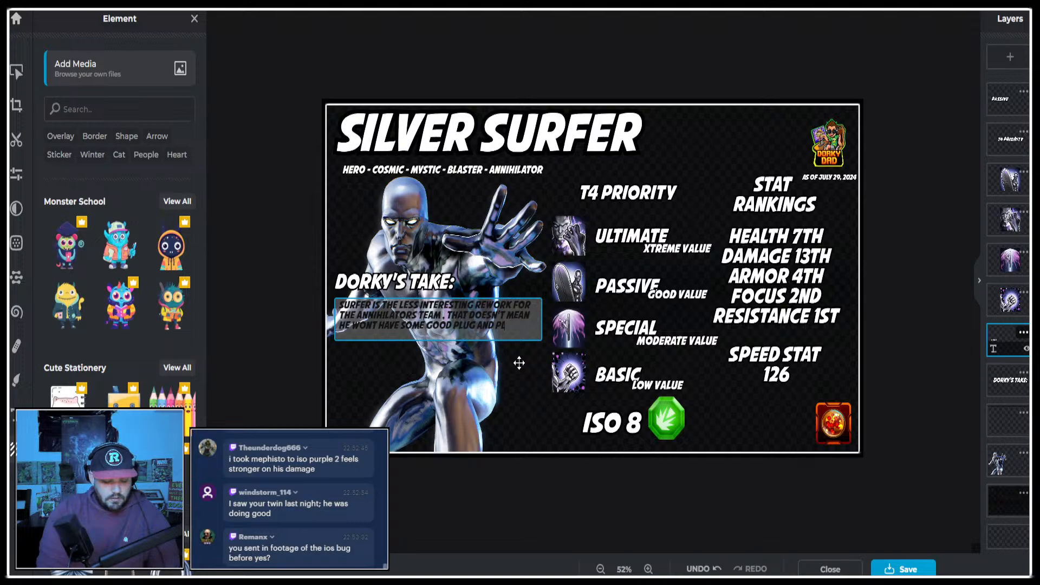
{"action": "type", "text": "AY VALUE"}
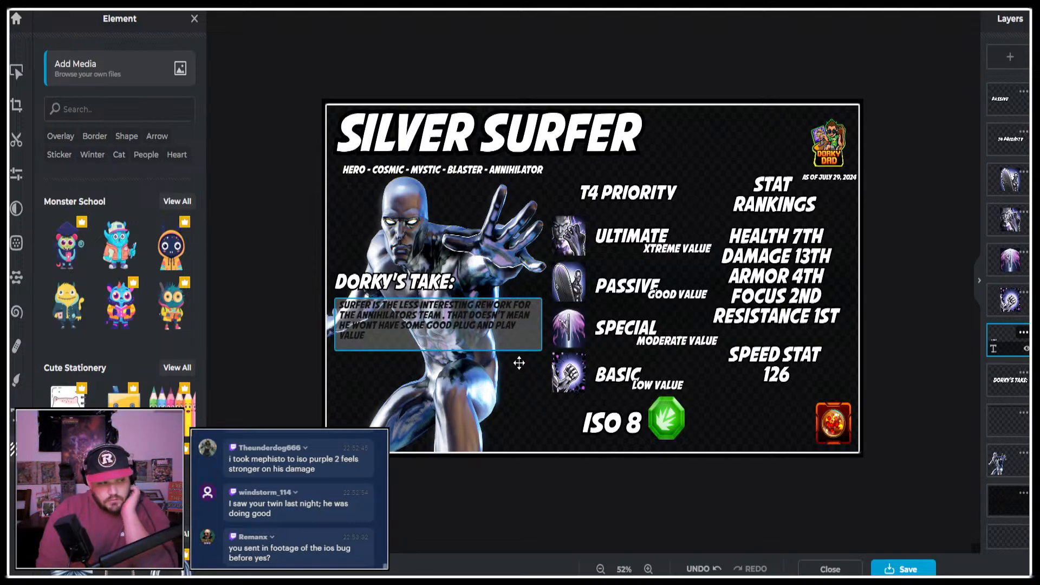
{"action": "type", "text": " BUT IT IS"}
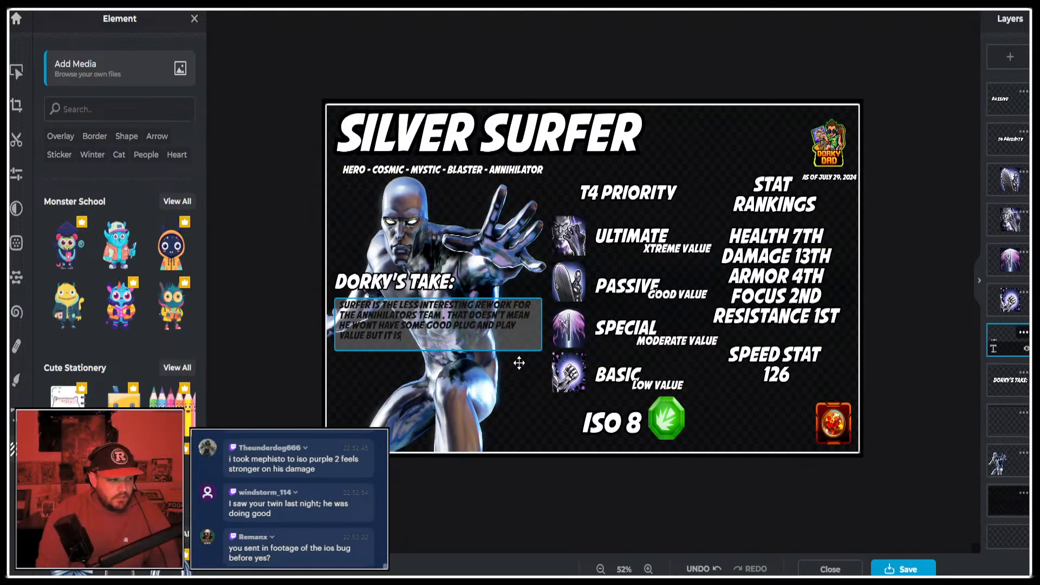
{"action": "type", "text": " LIKELY TO BE"}
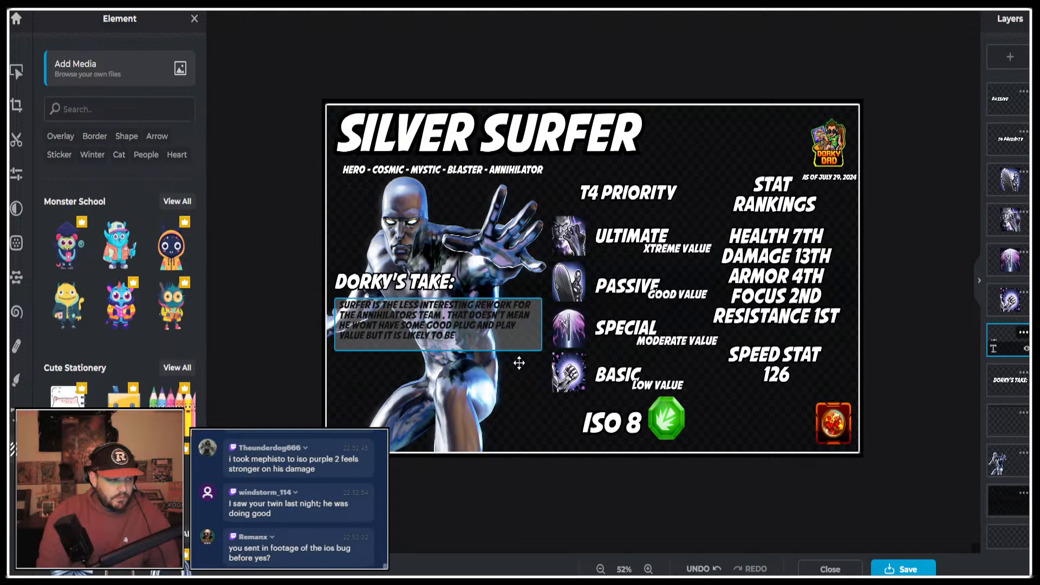
{"action": "type", "text": " FAR MORE LIMITE"}
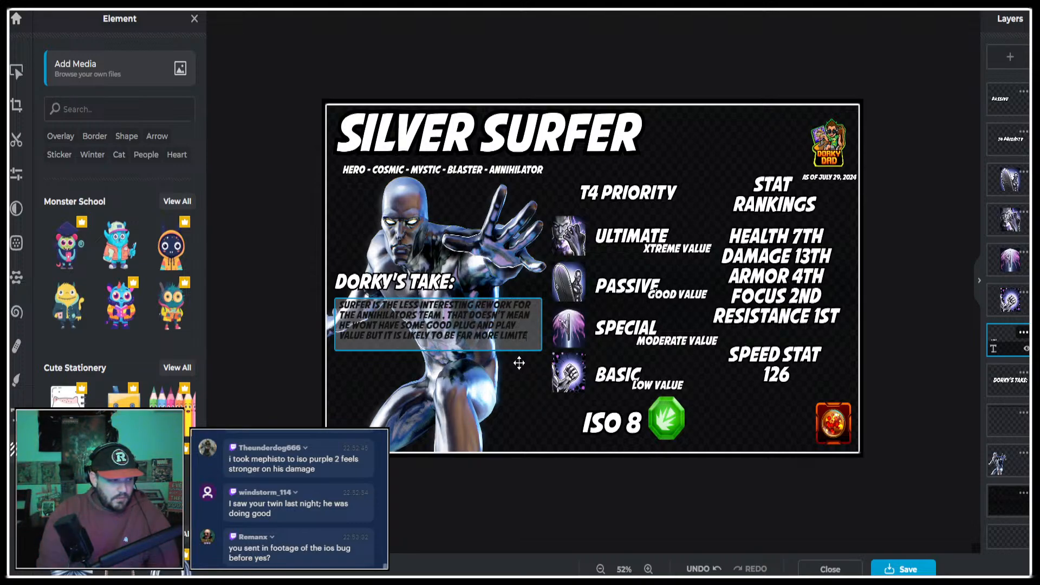
{"action": "type", "text": "D THAN"}
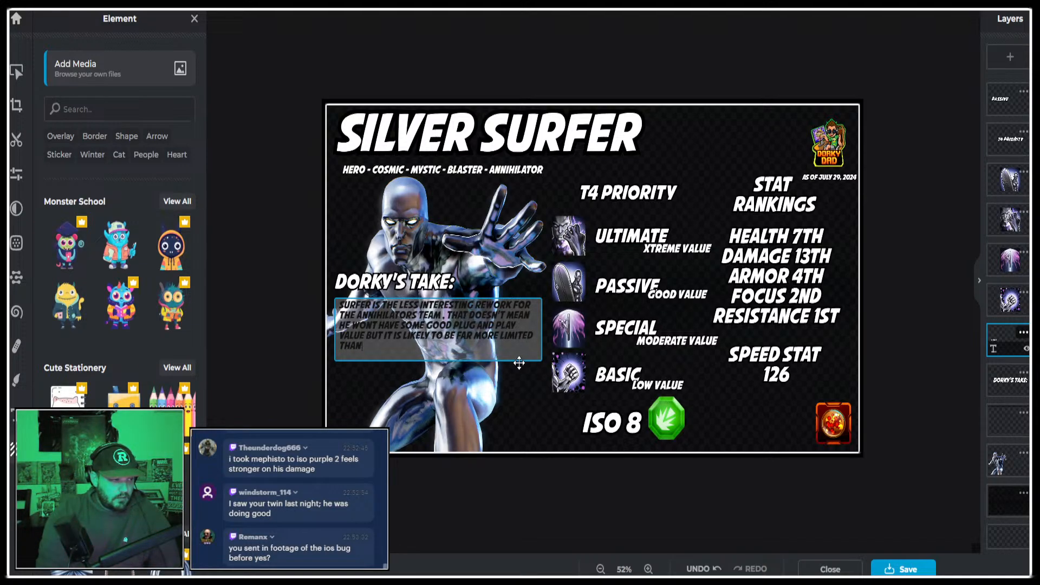
{"action": "type", "text": " THEREST"}
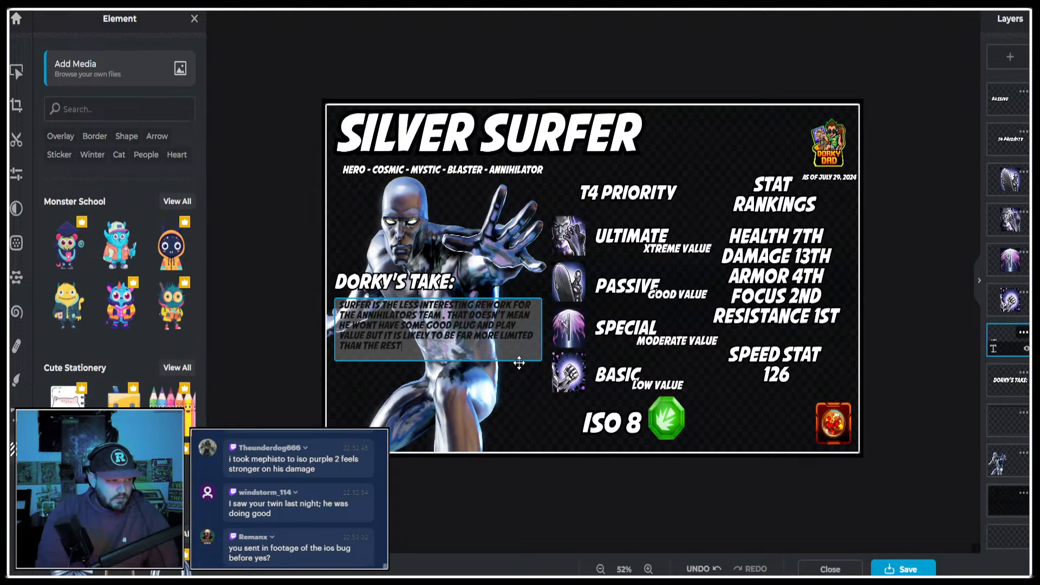
{"action": "type", "text": " OF HIS TEAM."}
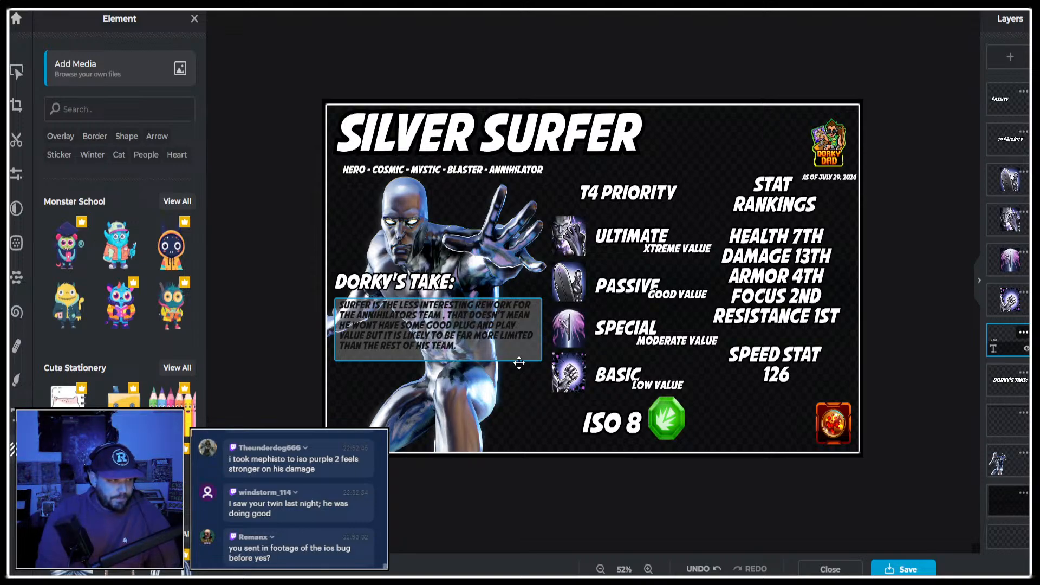
{"action": "type", "text": " UNFORT"}
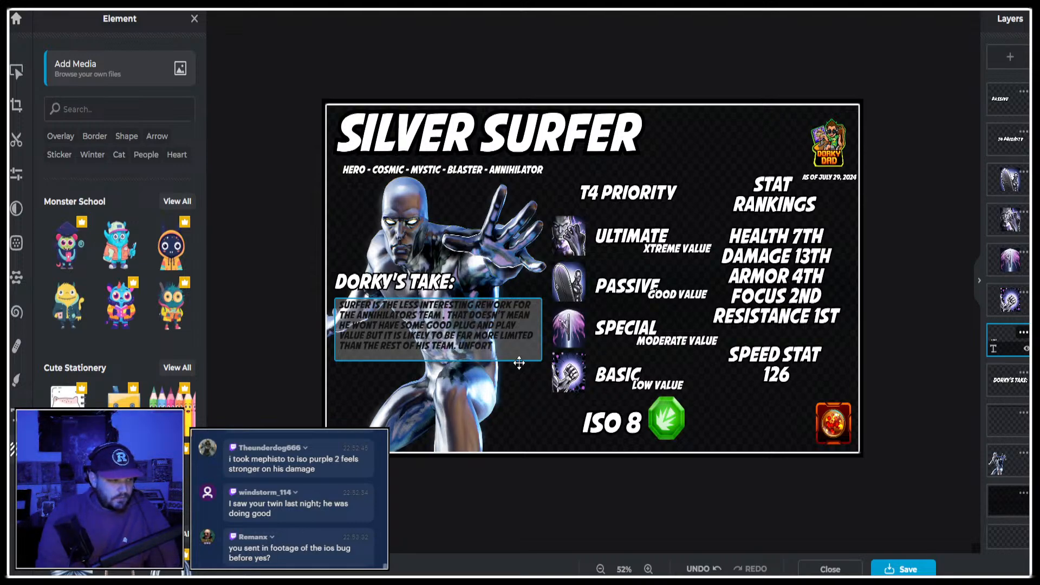
{"action": "type", "text": "UNATELY"}
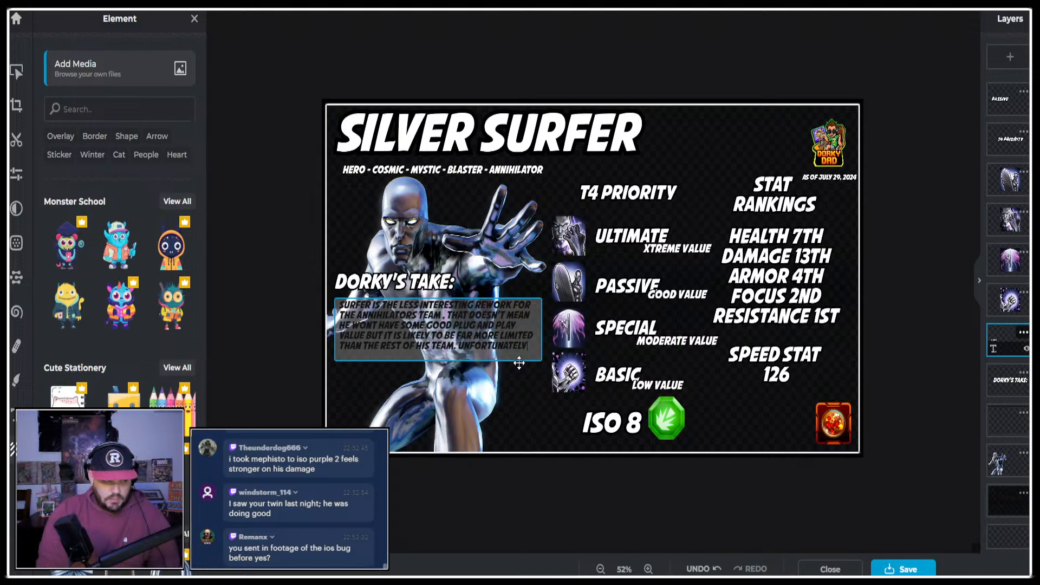
{"action": "type", "text": " HE ISN"}
{"action": "type", "text": "T"}
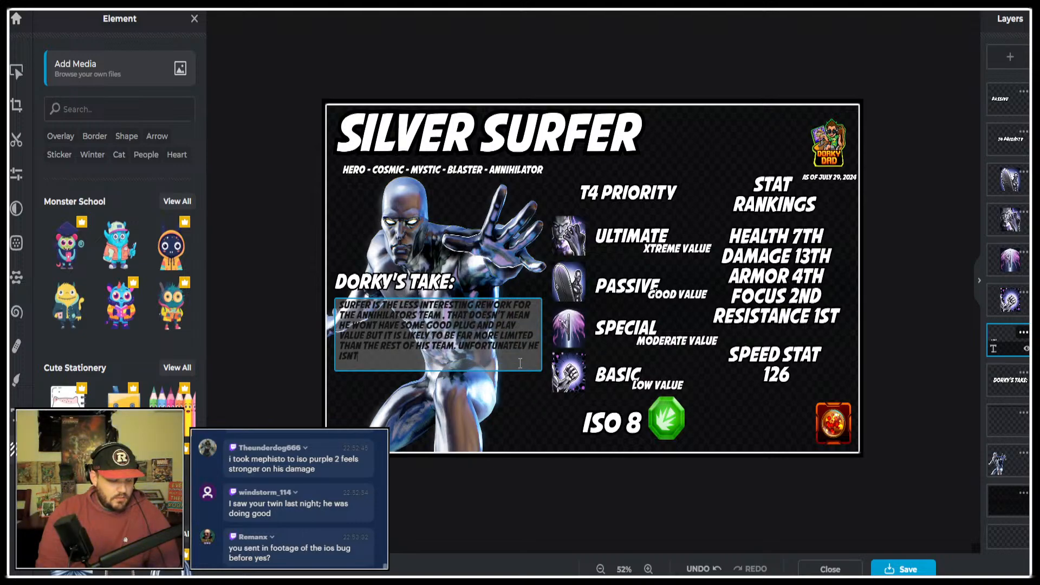
{"action": "type", "text": " REALY"}
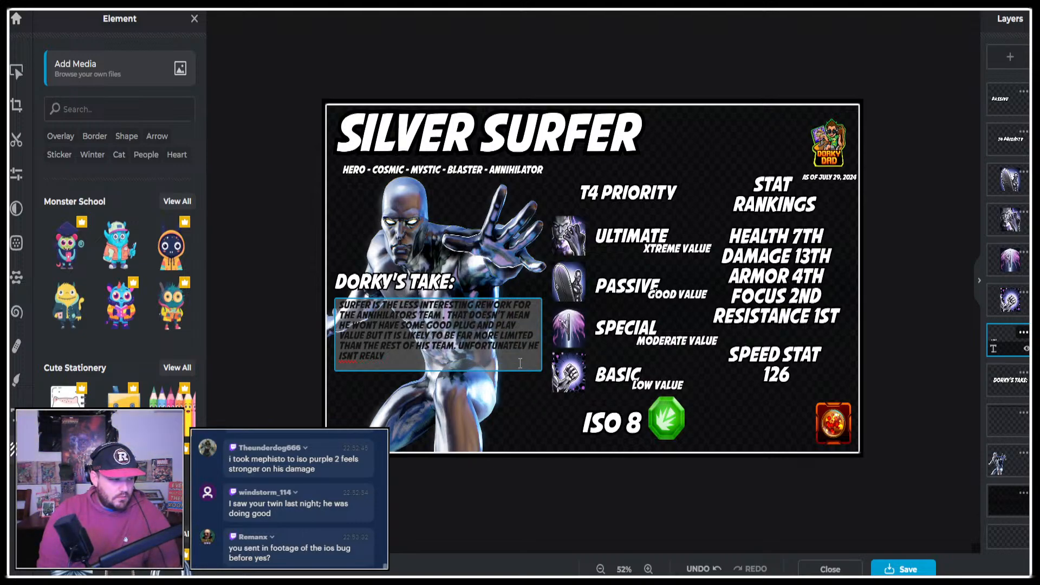
{"action": "key", "text": "BackSpace"}
{"action": "type", "text": "LY \"S"}
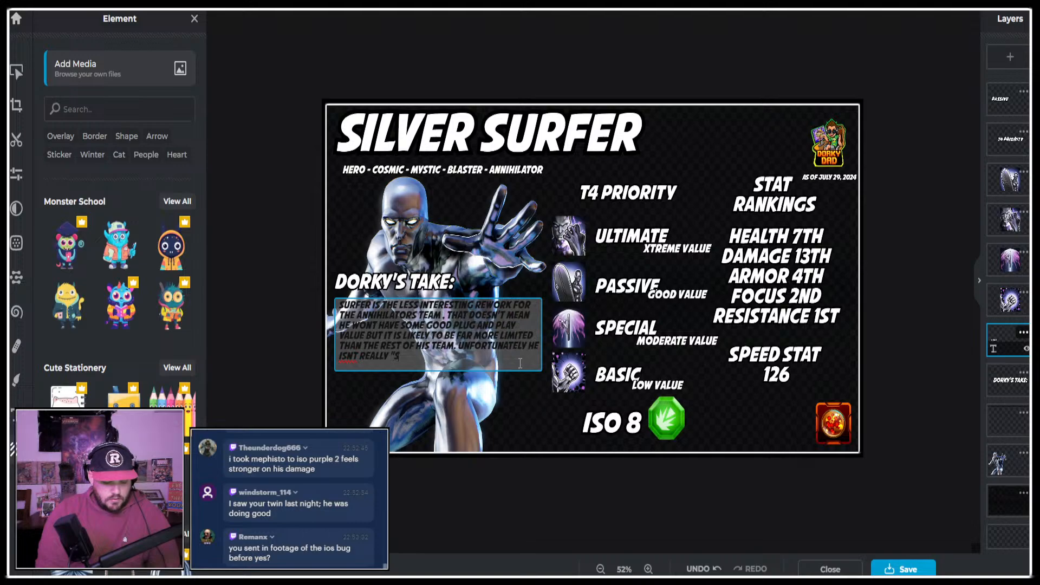
{"action": "type", "text": "KIPPABLE\" A"}
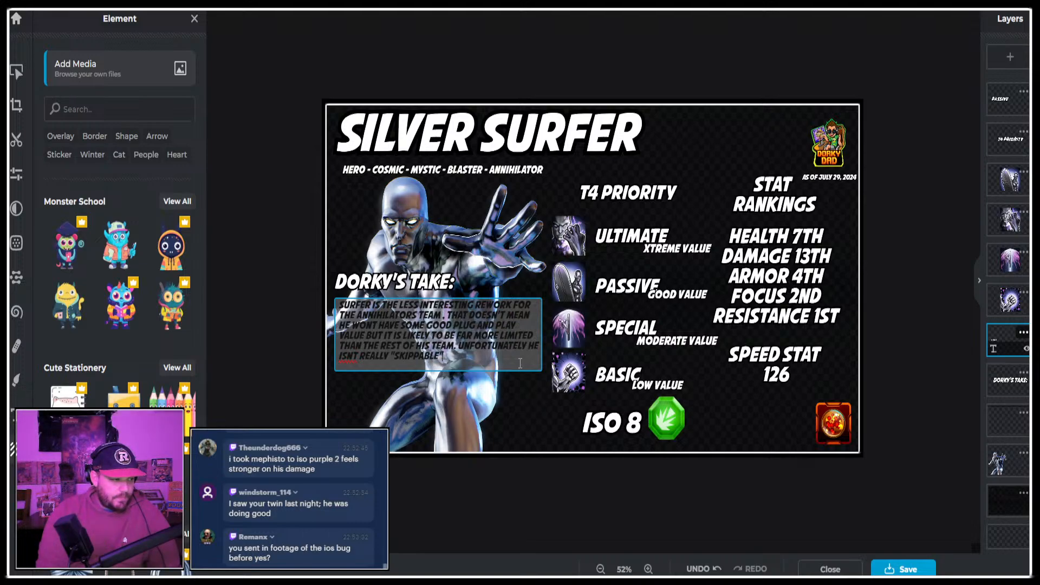
{"action": "type", "text": "S HIS TEA"}
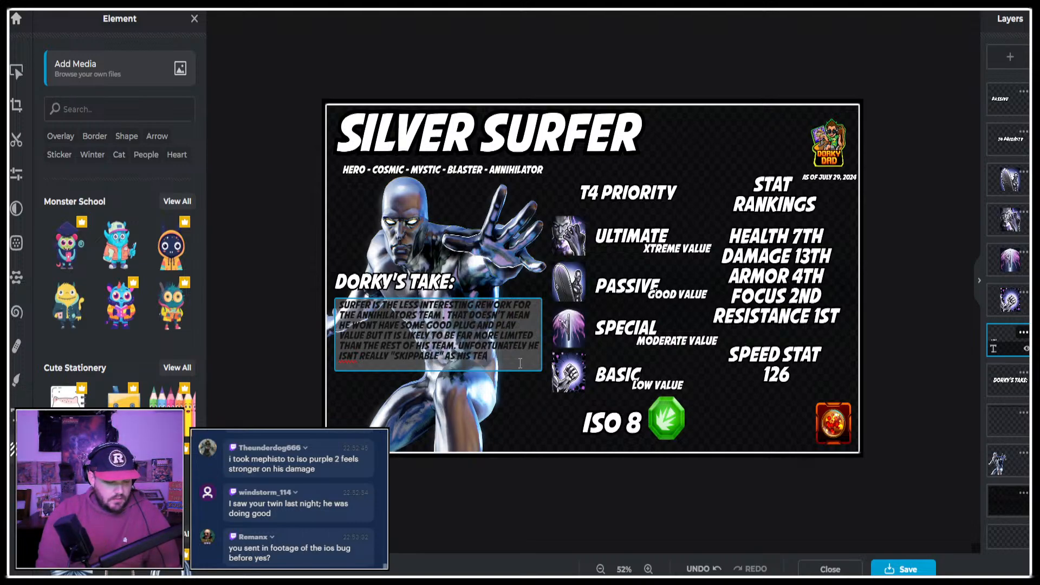
{"action": "type", "text": "M IS REQUIRED FOR THE"}
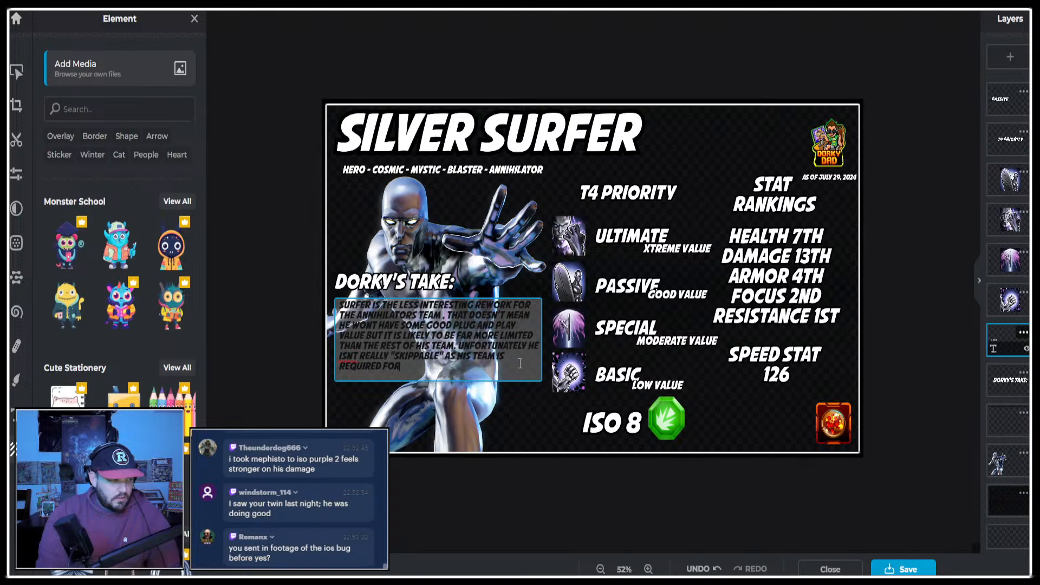
Complete the "SKIPPABLE" sentence with "AS HIS TEAM IS REQUIRED FOR THE UPCOMING LEGENDARY CHARACTER.".
{"action": "type", "text": "ING"}
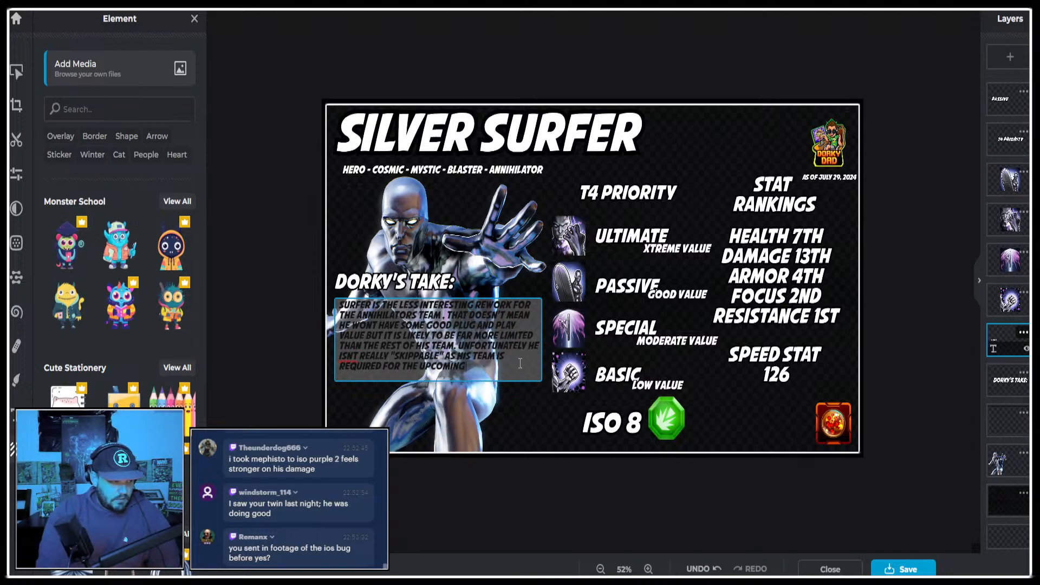
{"action": "type", "text": " LEGENDAR"}
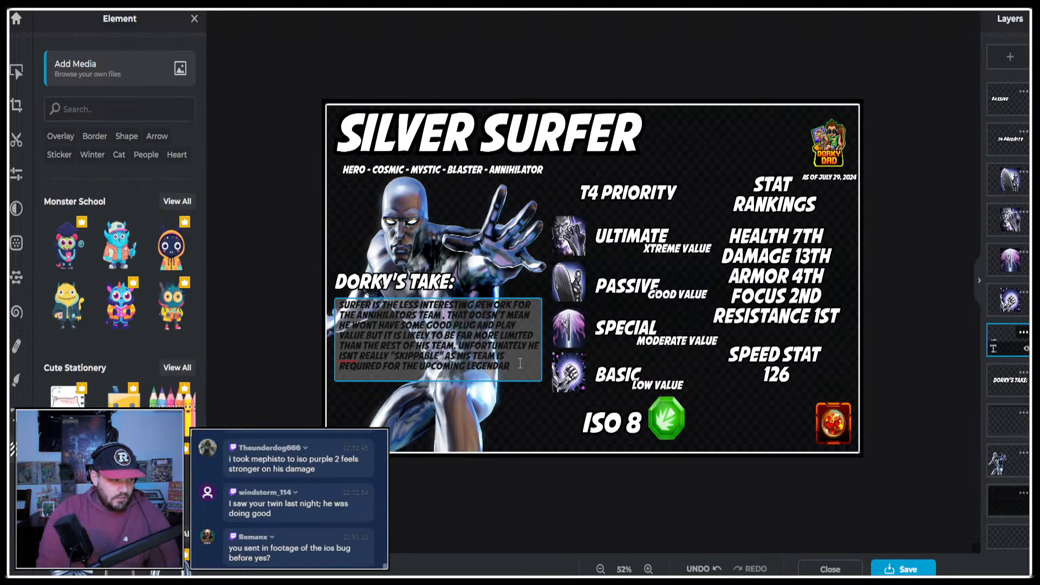
{"action": "type", "text": "Y CHARACTER"}
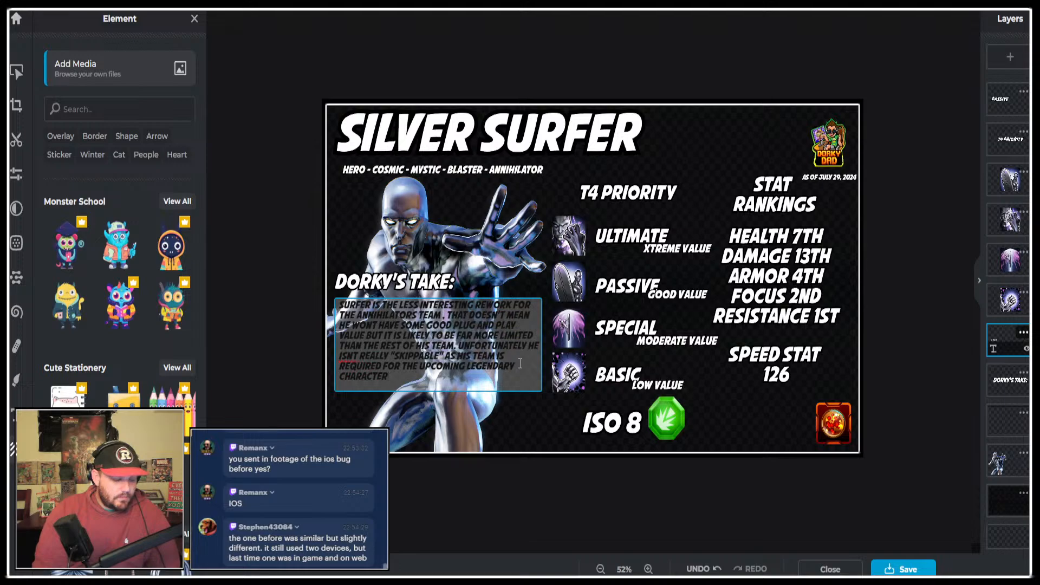
{"action": "type", "text": "."}
Start a new commentary paragraph after a blank line with "LOOK TO MAKE USE OF SURFER WHEN FACING".
{"action": "key", "text": "Return"}
{"action": "key", "text": "Return"}
{"action": "type", "text": "LOO"}
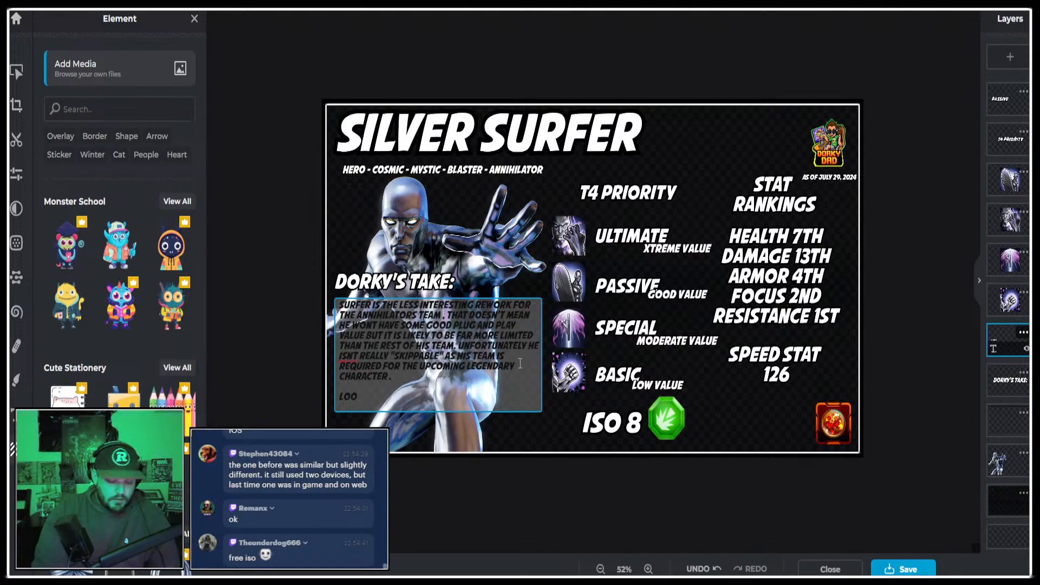
{"action": "type", "text": "K TO MAKE US"}
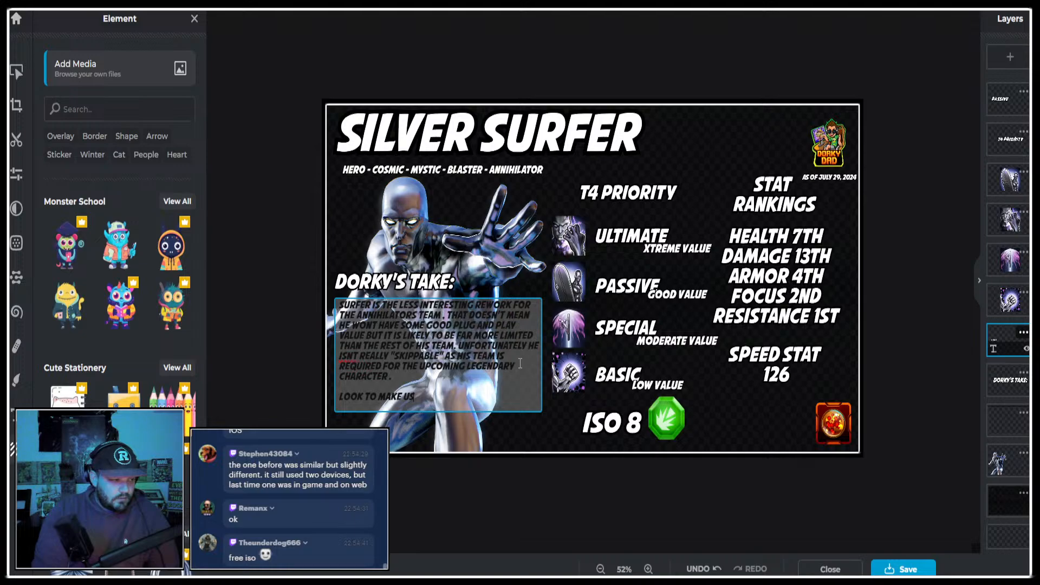
{"action": "type", "text": "E OF SURFER WHEN"}
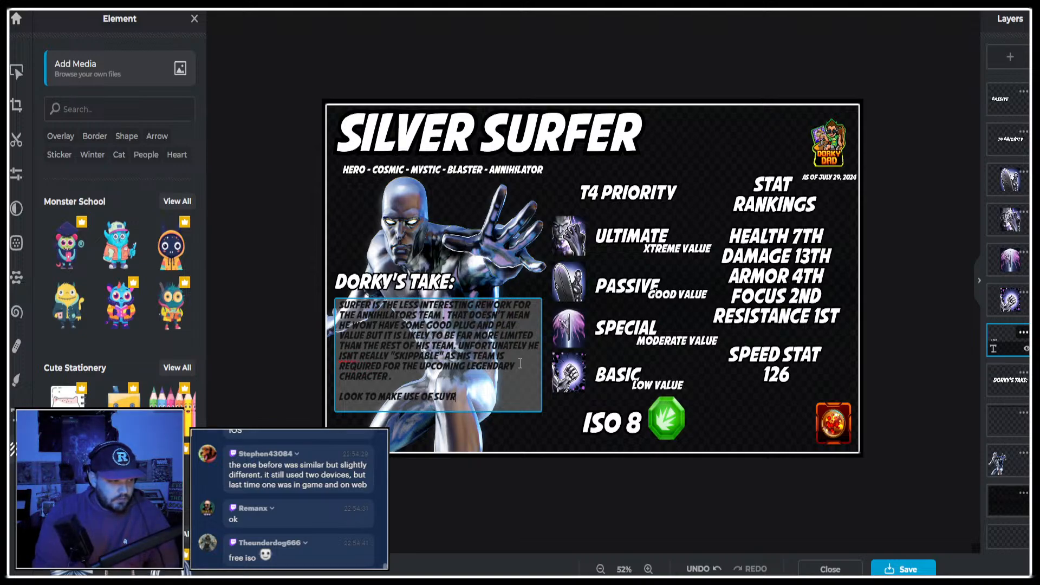
{"action": "type", "text": " FA"}
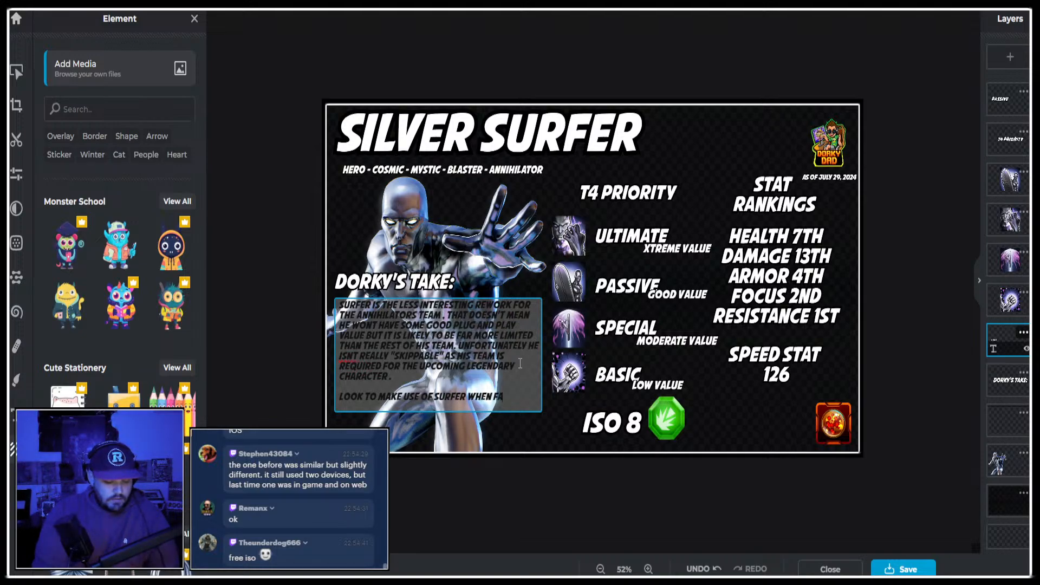
{"action": "type", "text": "CING C"}
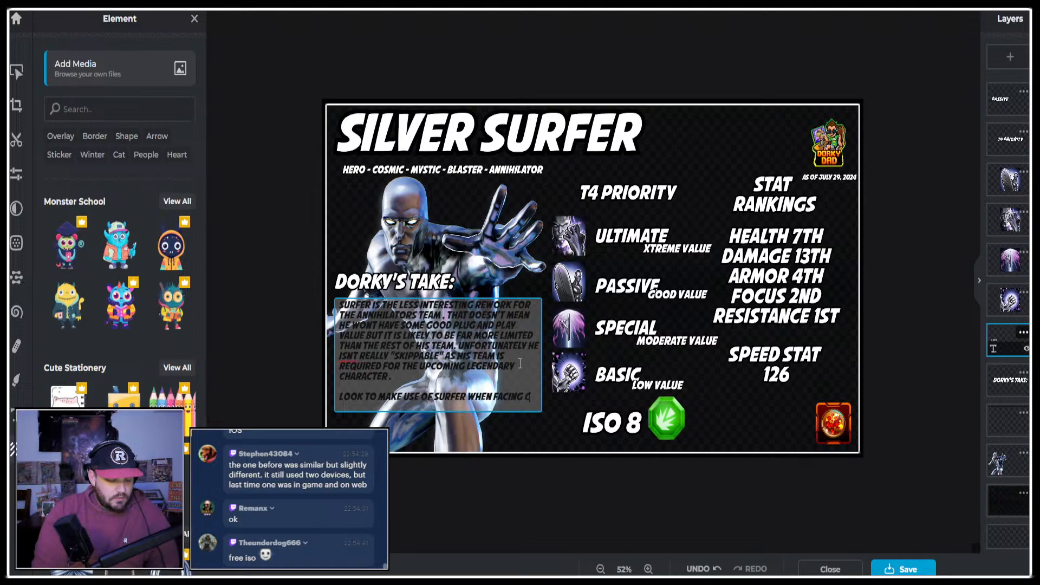
{"action": "type", "text": "HARGED OPPONENTS SU"}
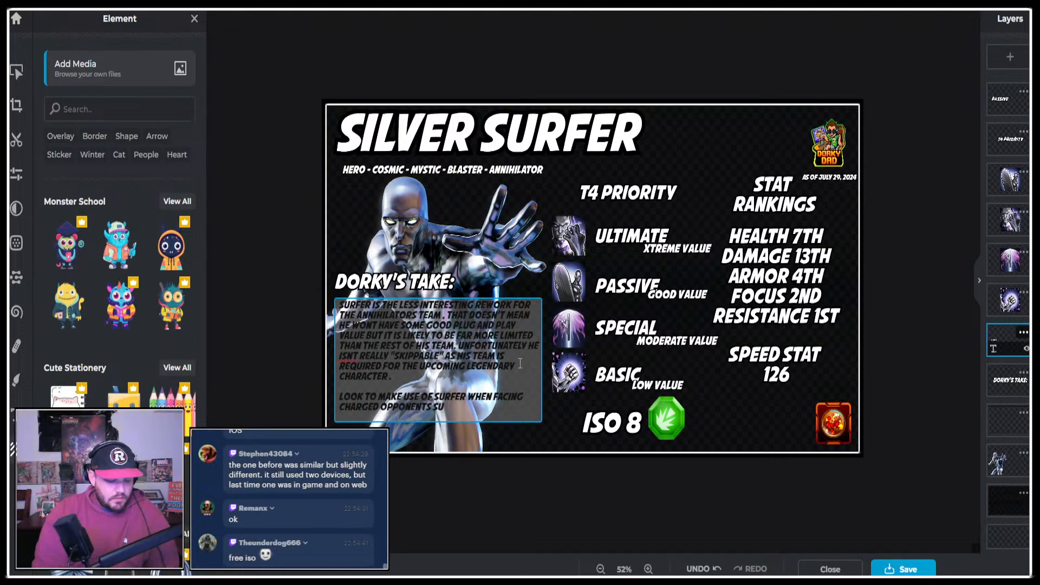
{"action": "type", "text": "CH AS G"}
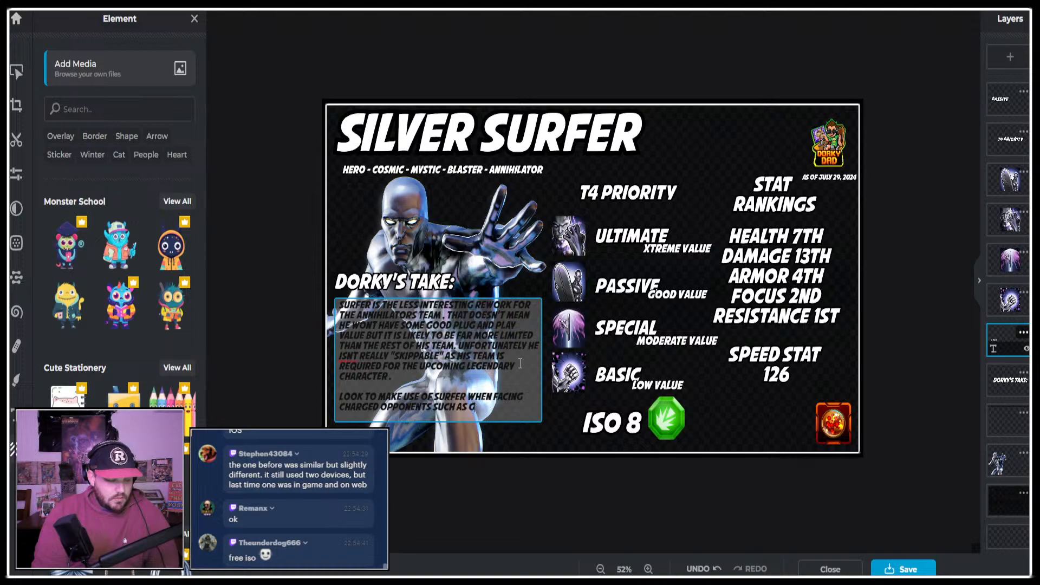
{"action": "type", "text": "REEN GO"}
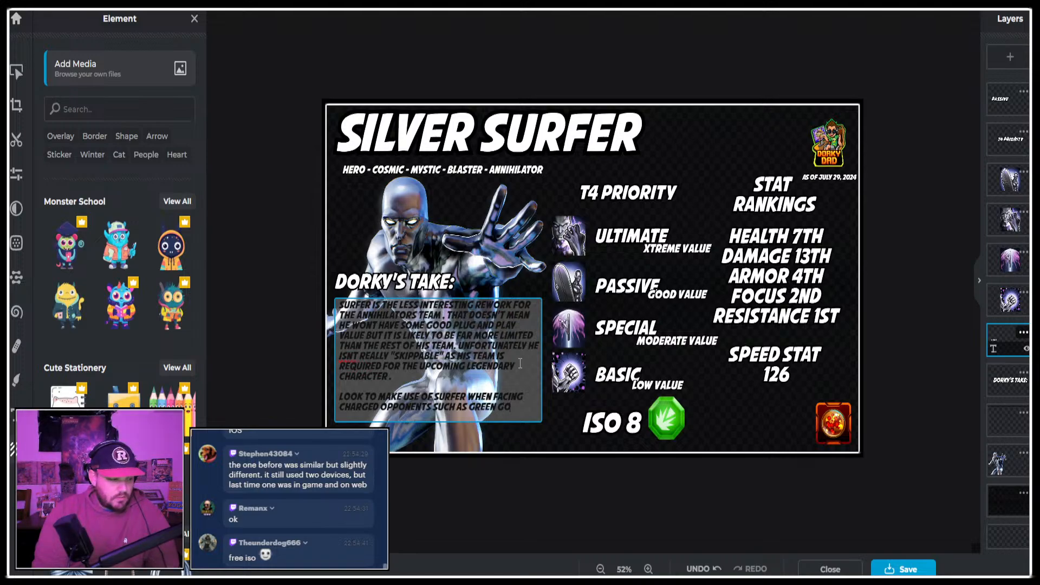
{"action": "type", "text": "BLIN. AND"}
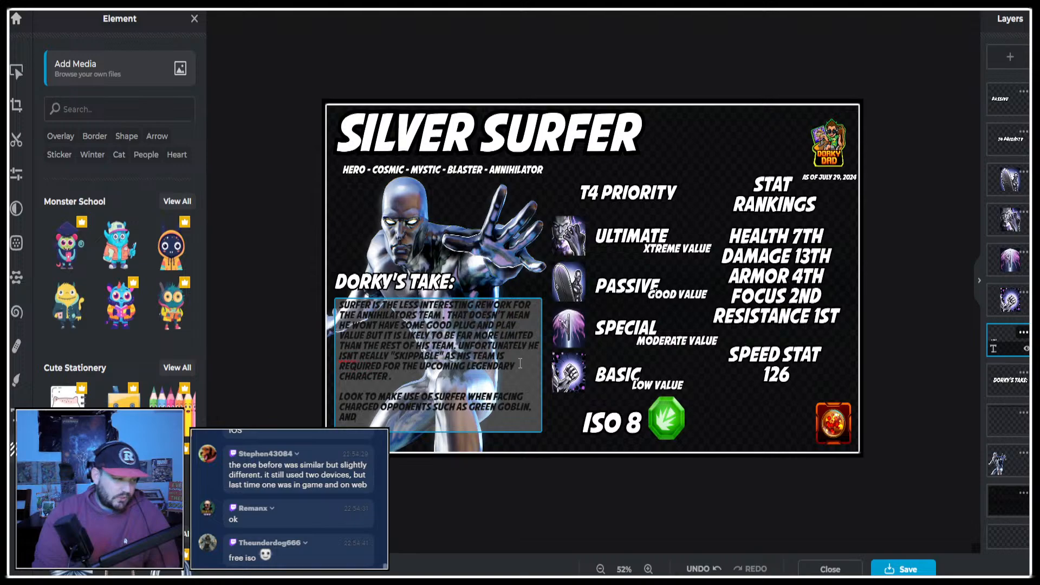
End the second paragraph's first sentence with "CHARGED OPPONENTS SUCH AS GREEN GOBLIN!".
{"action": "key", "text": "BackSpace"}
{"action": "key", "text": "BackSpace"}
{"action": "key", "text": "BackSpace"}
{"action": "key", "text": "BackSpace"}
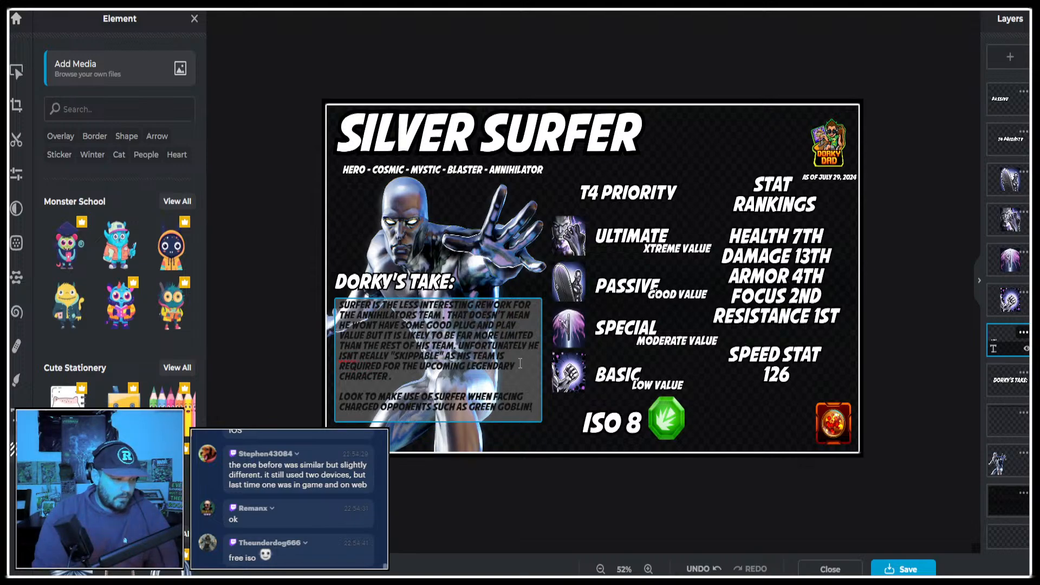
Add "BUT MAKE SURE YOU SOMEHOW SECURE THE TURN ADVANTAGE FIRST!" to the second commentary paragraph and begin the next sentence with "OTHERWISE SURF".
{"action": "type", "text": "BUT MAKJE"}
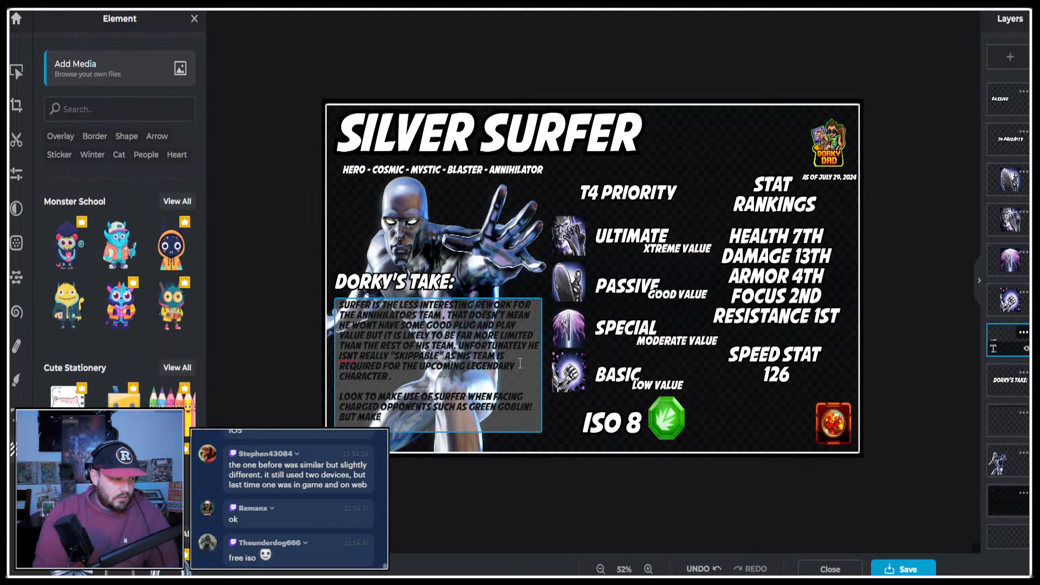
{"action": "type", "text": " SURE YOU SOMEHOW"}
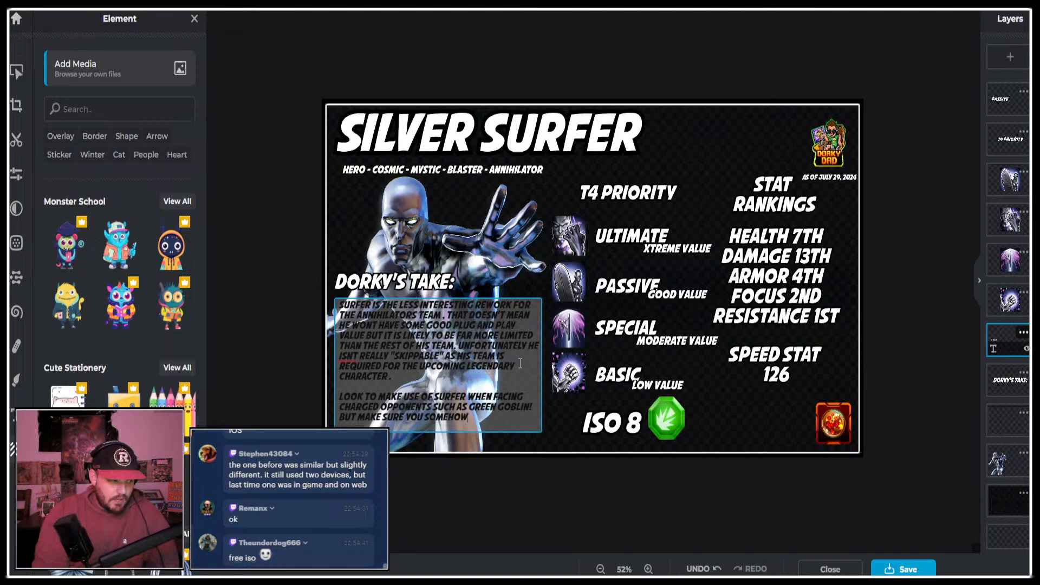
{"action": "type", "text": " SECURE THE"}
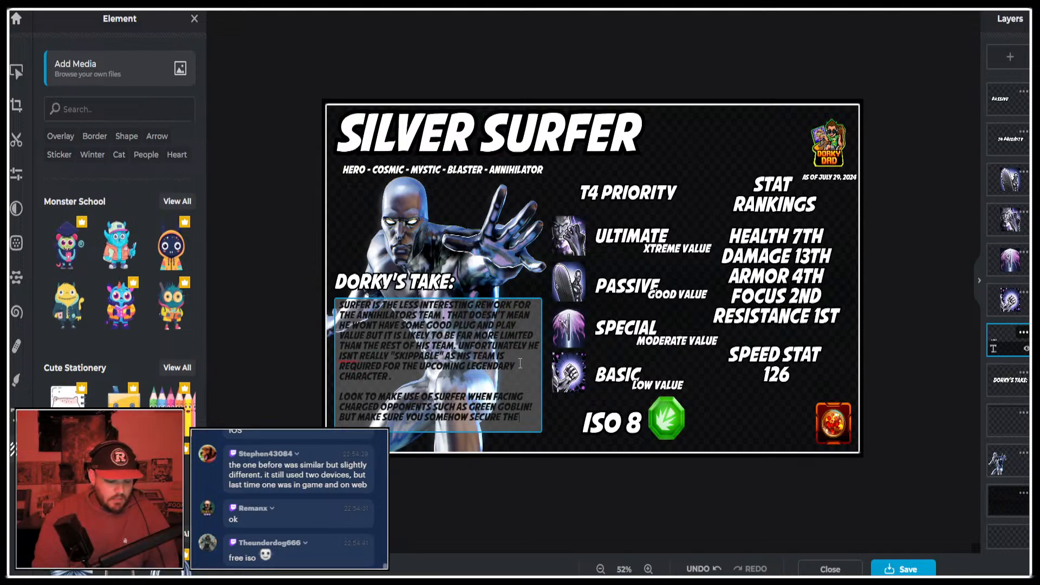
{"action": "type", "text": " TURN"}
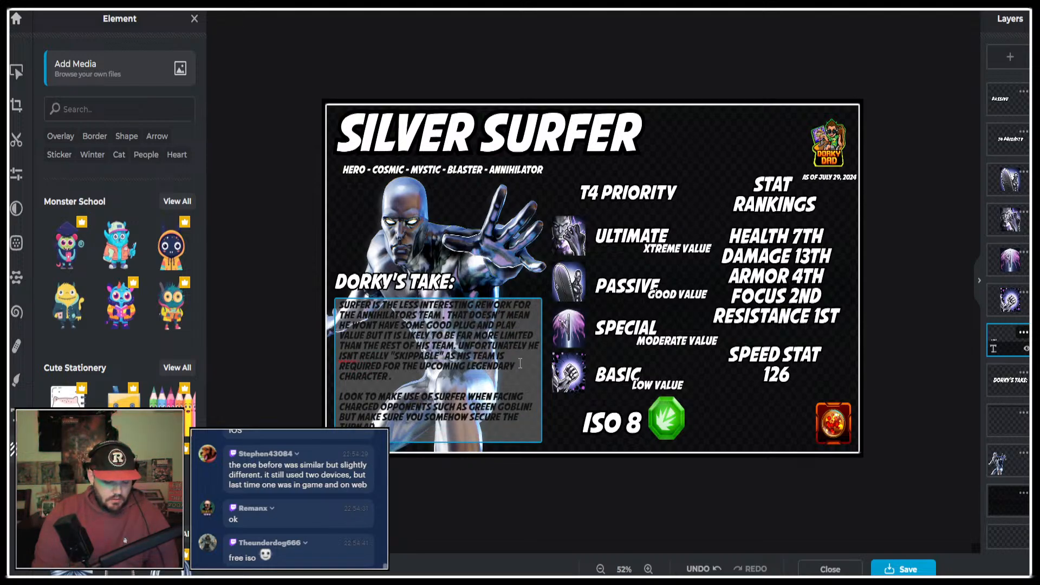
{"action": "type", "text": " ADVANTAGE FIRS"}
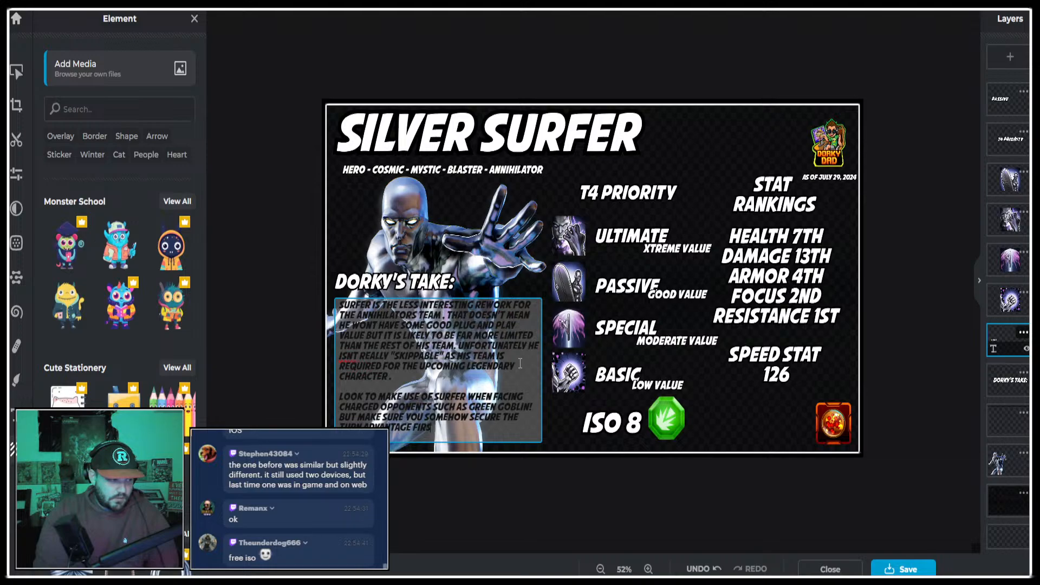
{"action": "type", "text": "T! OTHERWIS"}
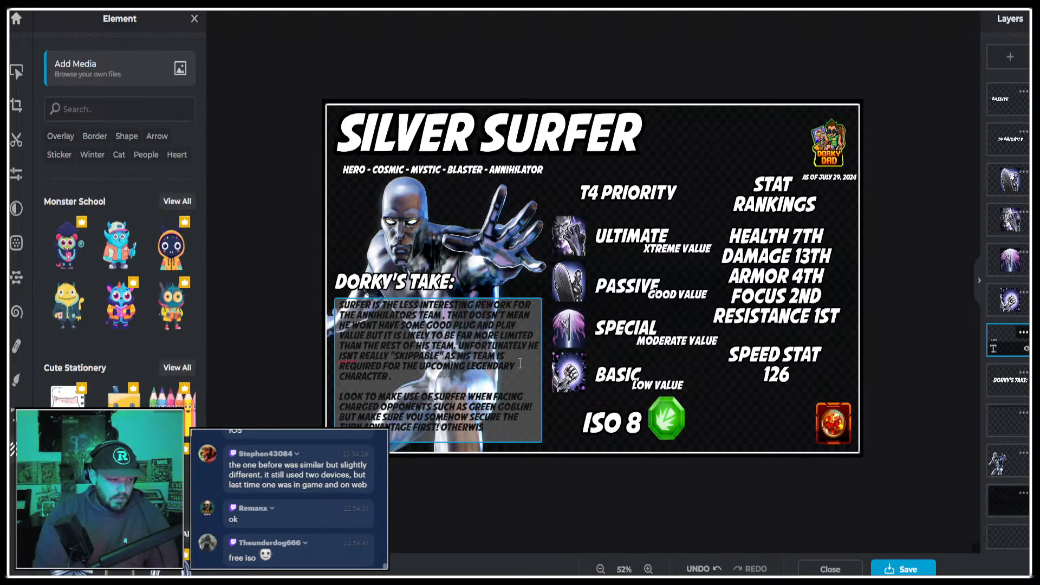
{"action": "type", "text": "E SURFER"}
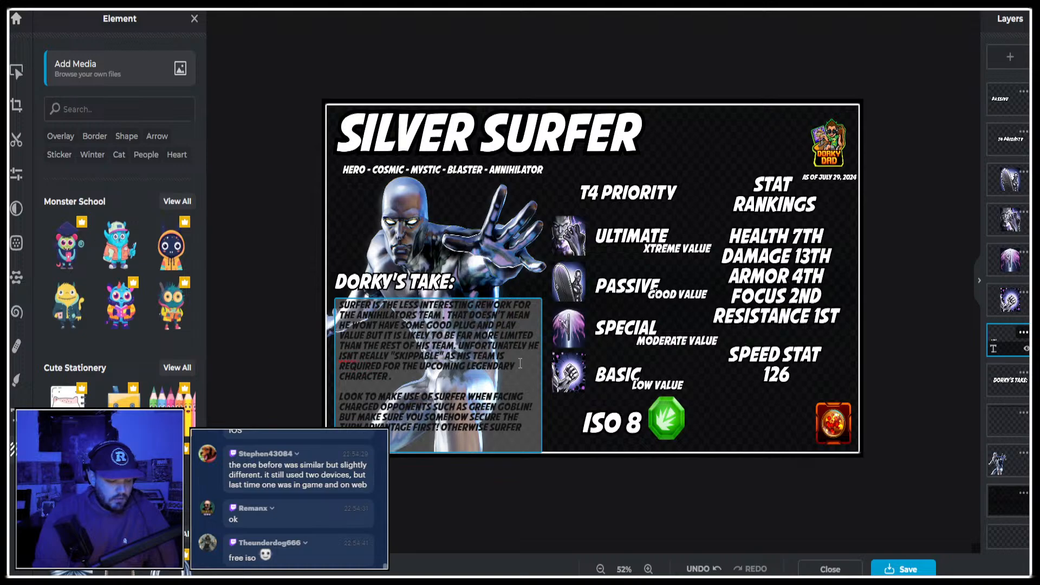
{"action": "type", "text": " EXTREMELY"}
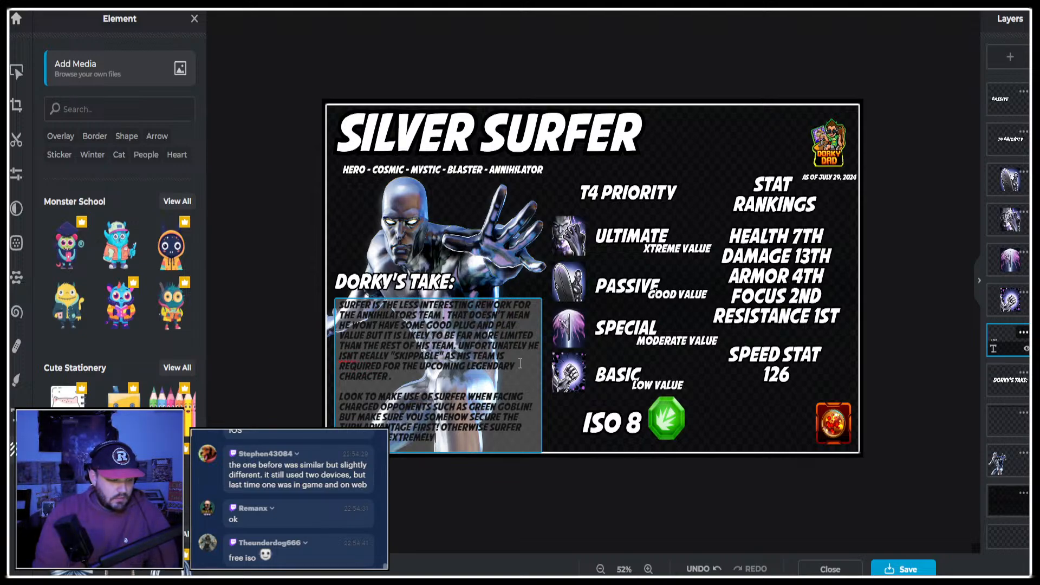
{"action": "type", "text": " VULNERABLE TO"}
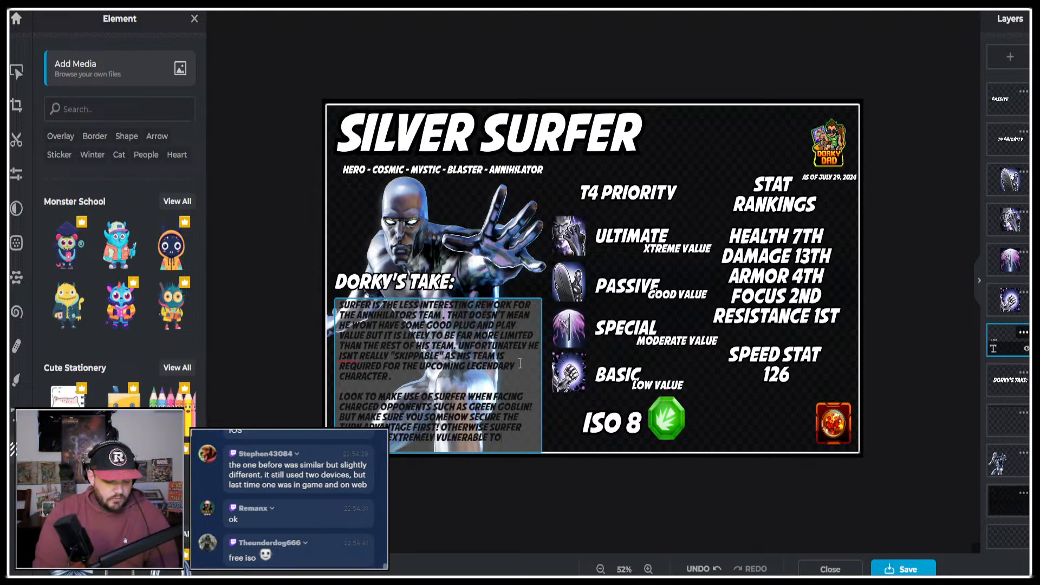
{"action": "type", "text": " FAST"}
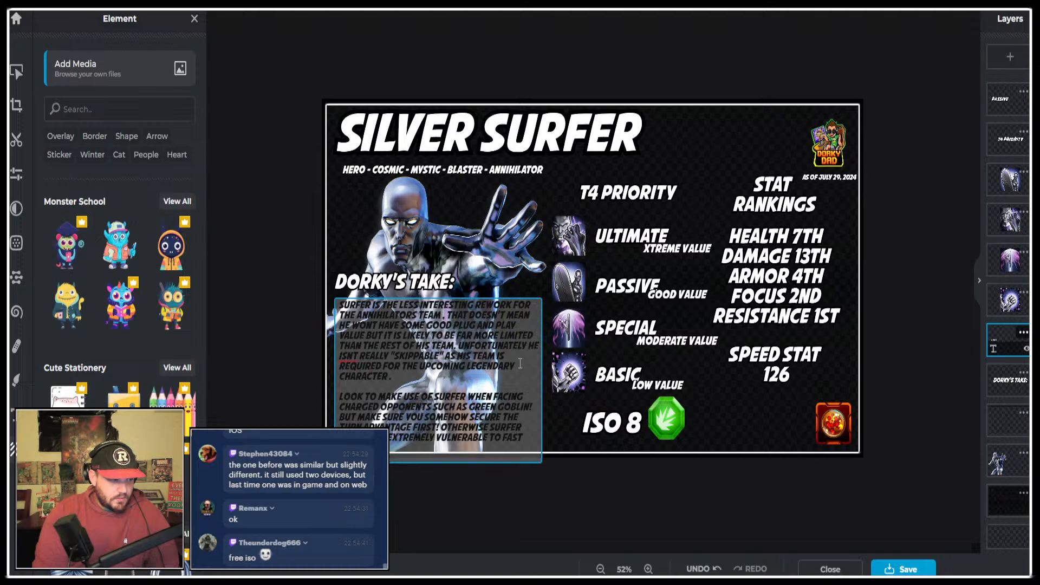
{"action": "type", "text": " DAMAGE"}
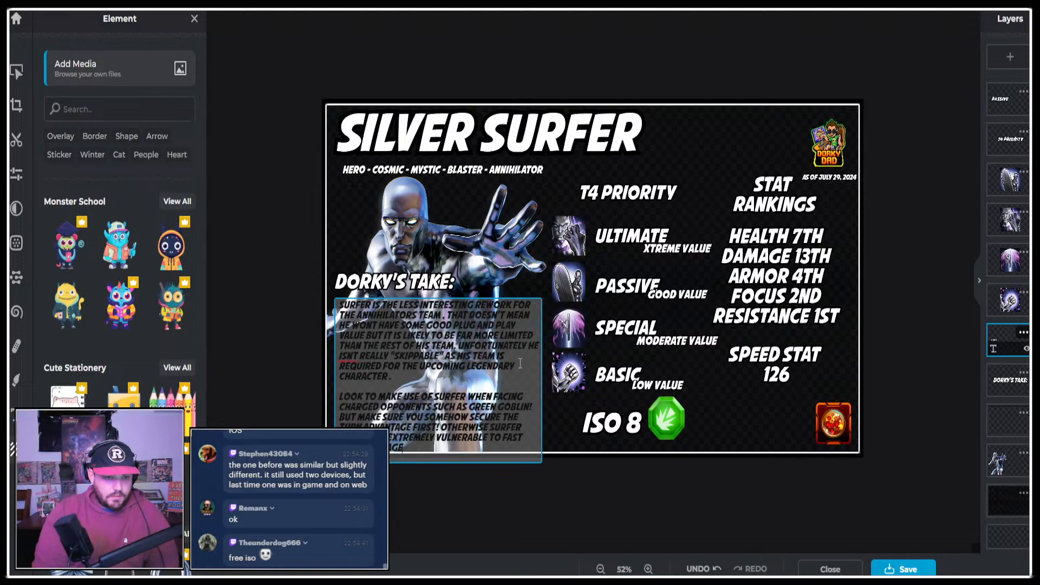
{"action": "type", "text": "!"}
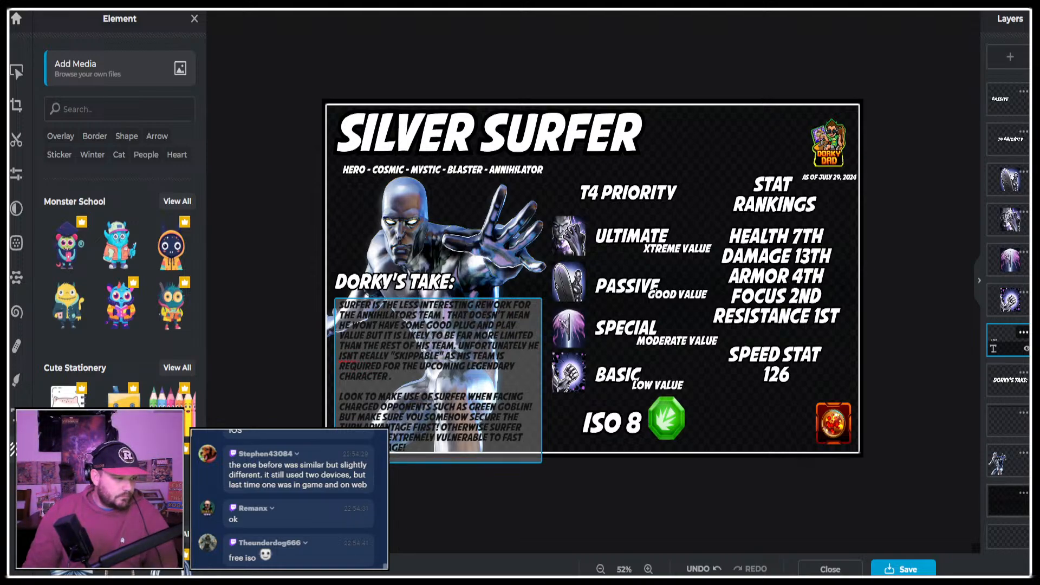
Complete the commentary's last sentence so it reads "OTHERWISE SURFER STILL FEELS EXTREMELY VULNERABLE TO FAST BURST DAMAGE!" and finish editing the text.
{"action": "key", "text": "Escape"}
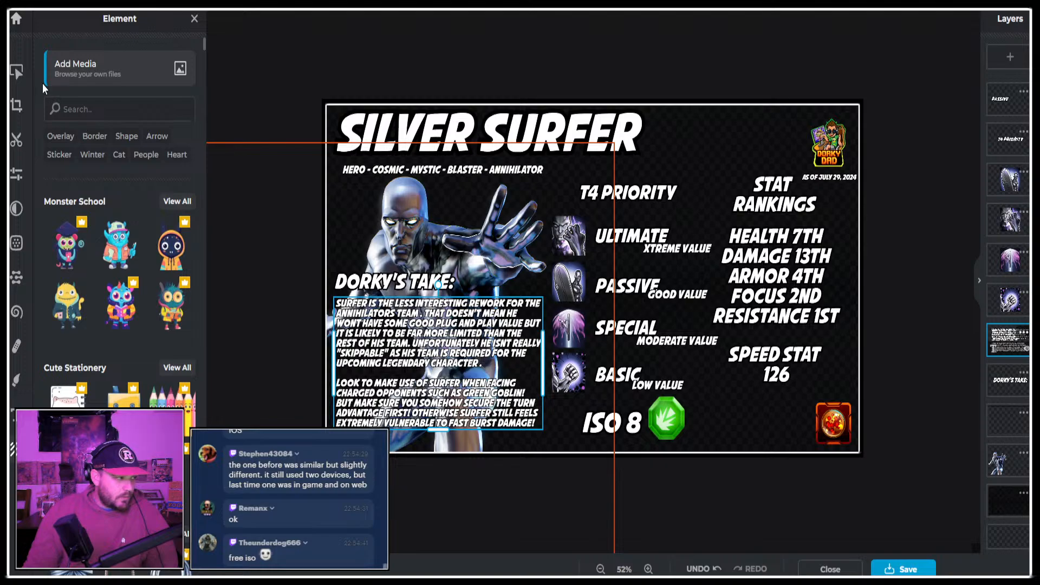
Set the font size of the Dorky's Take commentary text to 31.
{"action": "left_click", "coordinate": [17, 71]}
{"action": "scroll", "coordinate": [117, 386], "scroll_direction": "down", "scroll_amount": 4}
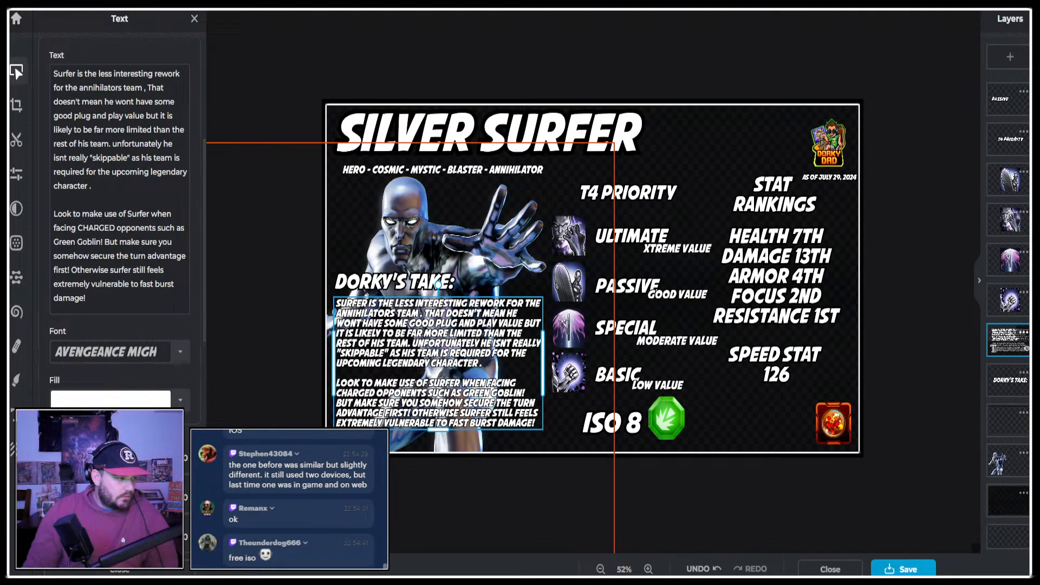
{"action": "double_click", "coordinate": [183, 458]}
{"action": "type", "text": "35"}
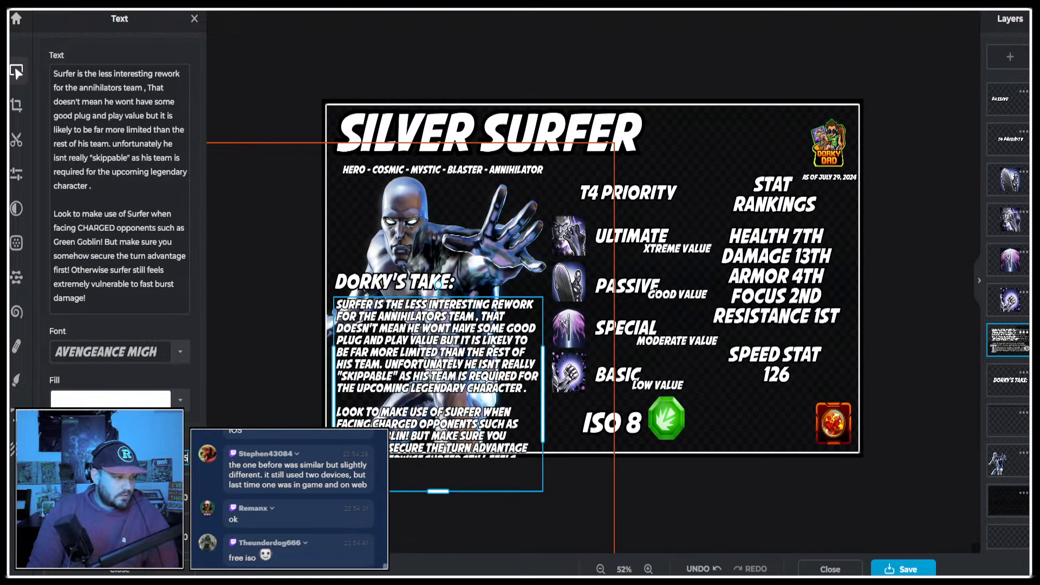
{"action": "key", "text": "BackSpace"}
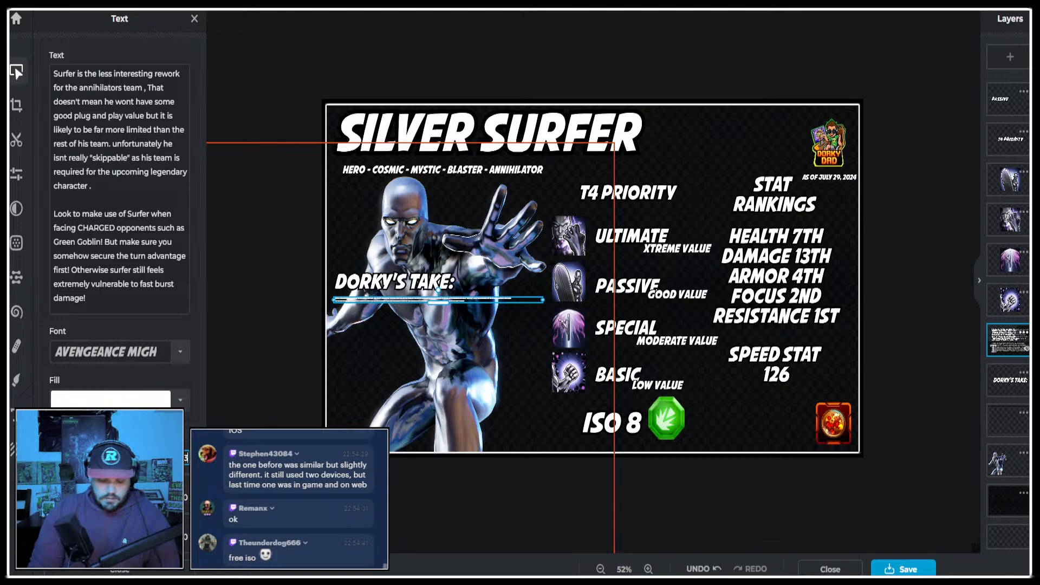
{"action": "type", "text": "2"}
{"action": "key", "text": "BackSpace"}
{"action": "type", "text": "1"}
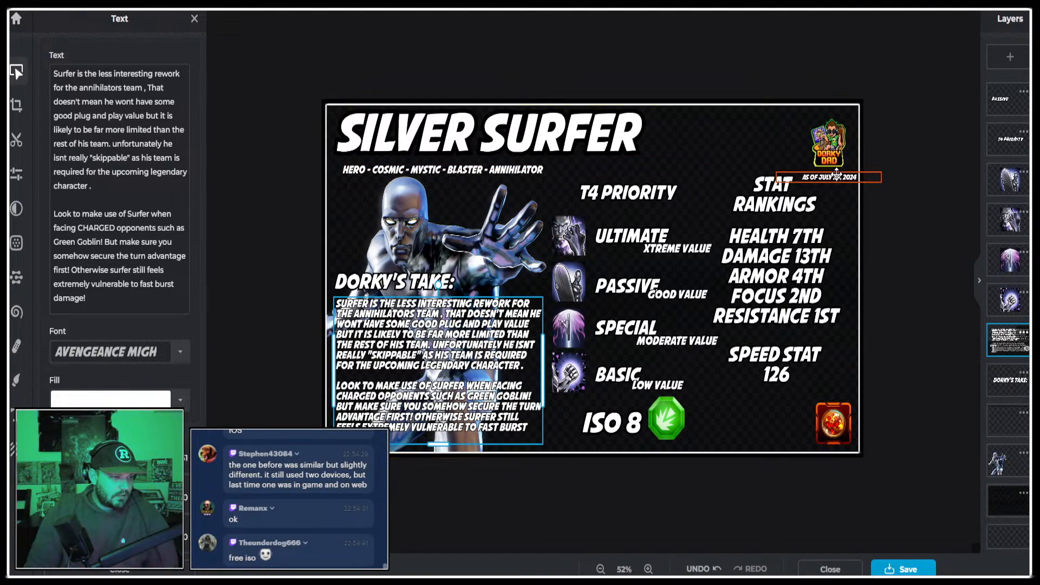
Switch to the web browser and search Google Images for "silver surfer" in a new tab.
{"action": "left_click", "coordinate": [693, 5]}
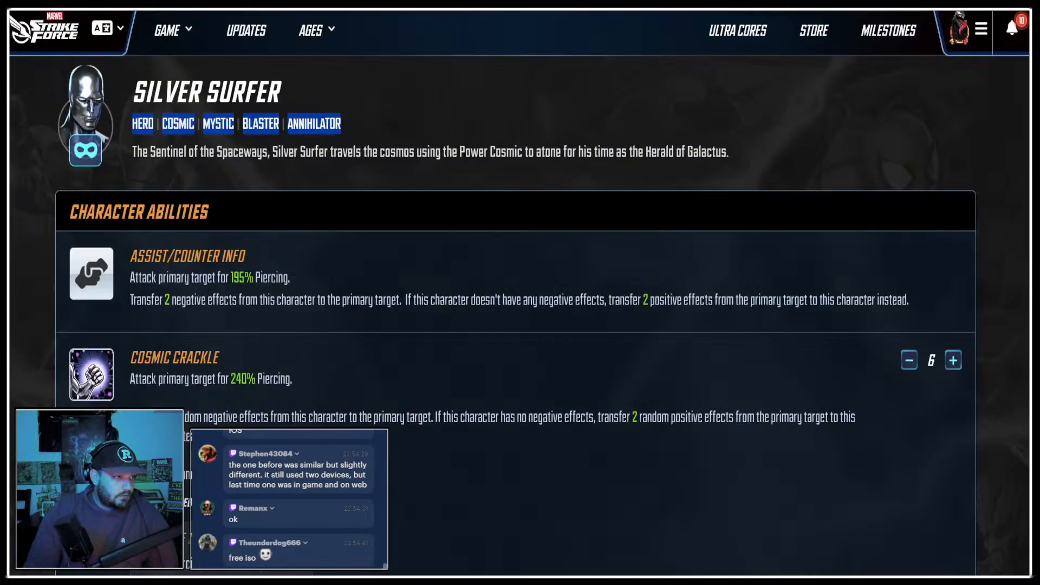
{"action": "key", "text": "ctrl+t"}
{"action": "type", "text": "si"}
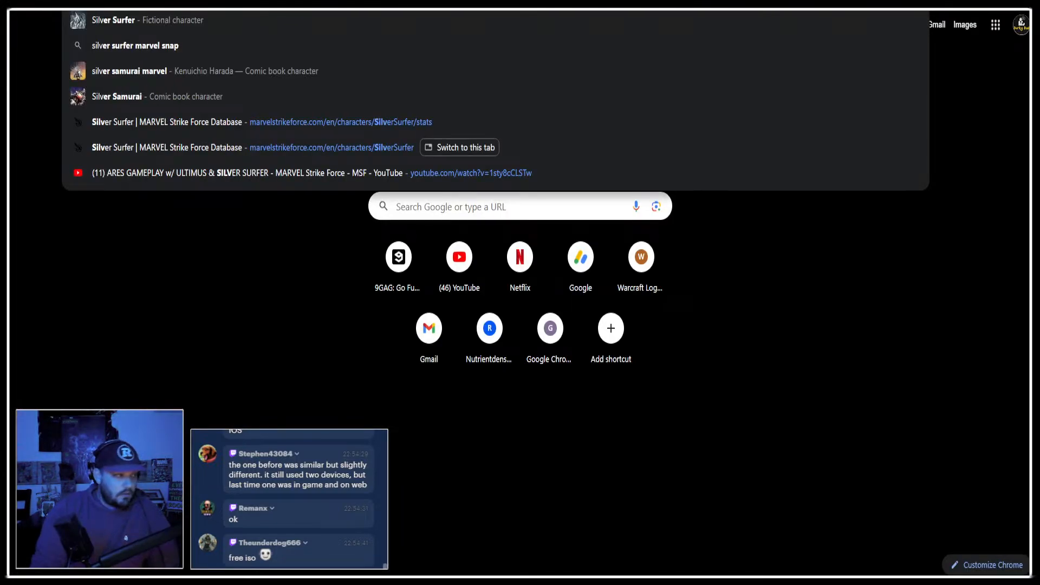
{"action": "type", "text": "lver surf"}
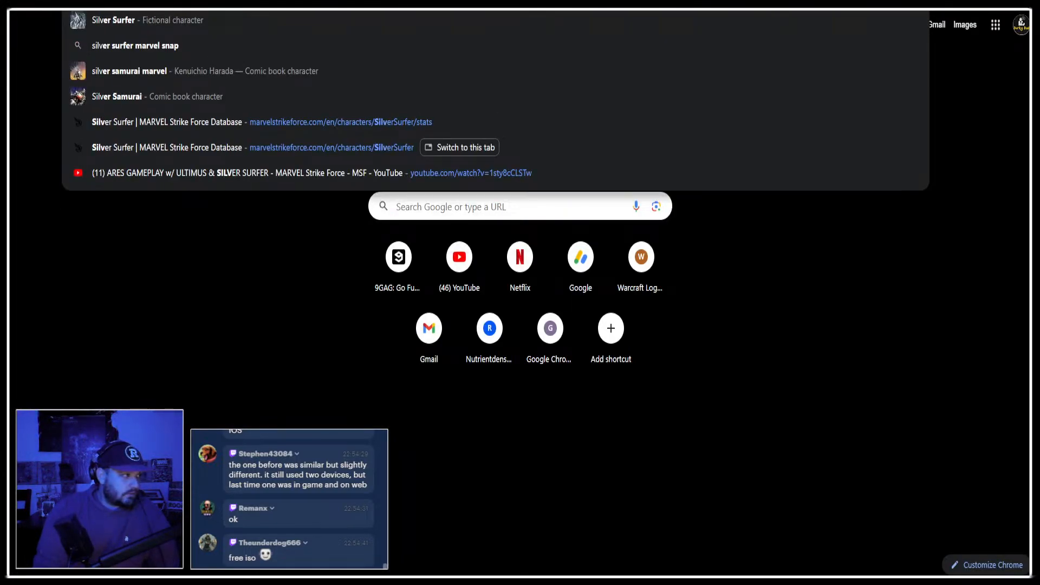
{"action": "type", "text": "er"}
{"action": "key", "text": "Return"}
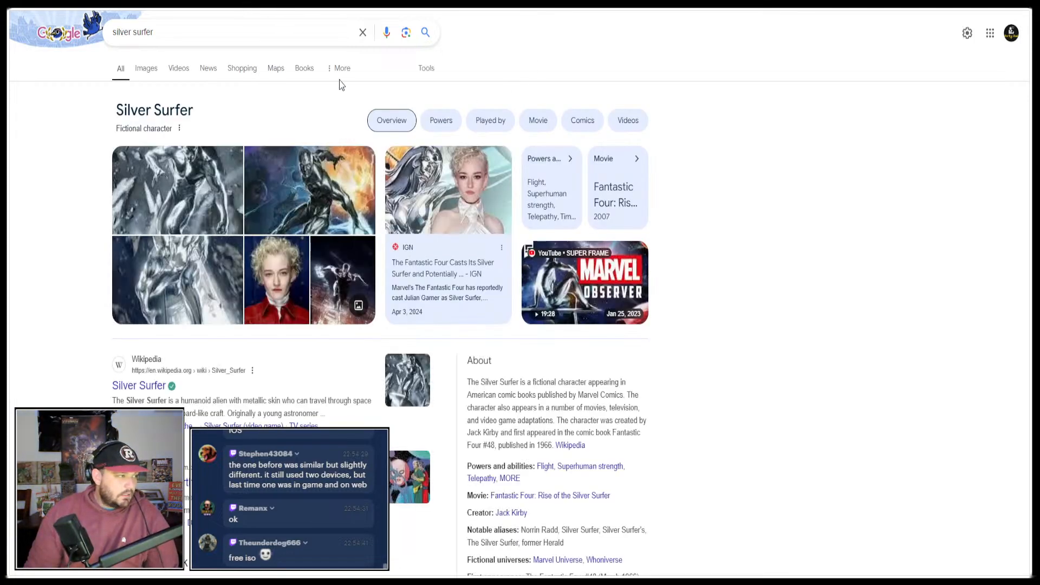
{"action": "left_click", "coordinate": [145, 70]}
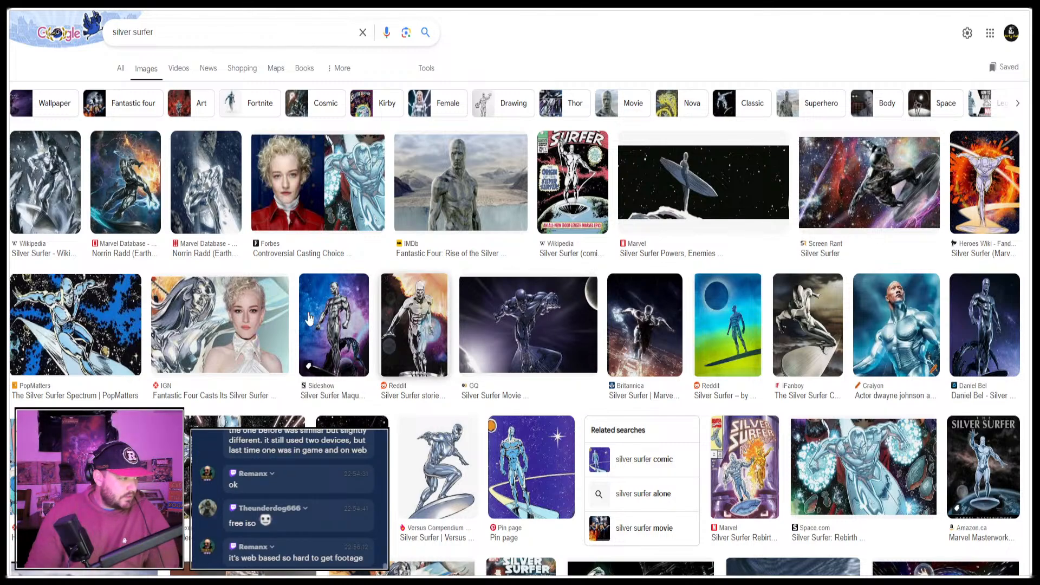
Copy the Games Radar comic image of Silver Surfer with outstretched hand and paste it into the infographic in Pixlr.
{"action": "left_click", "coordinate": [80, 313]}
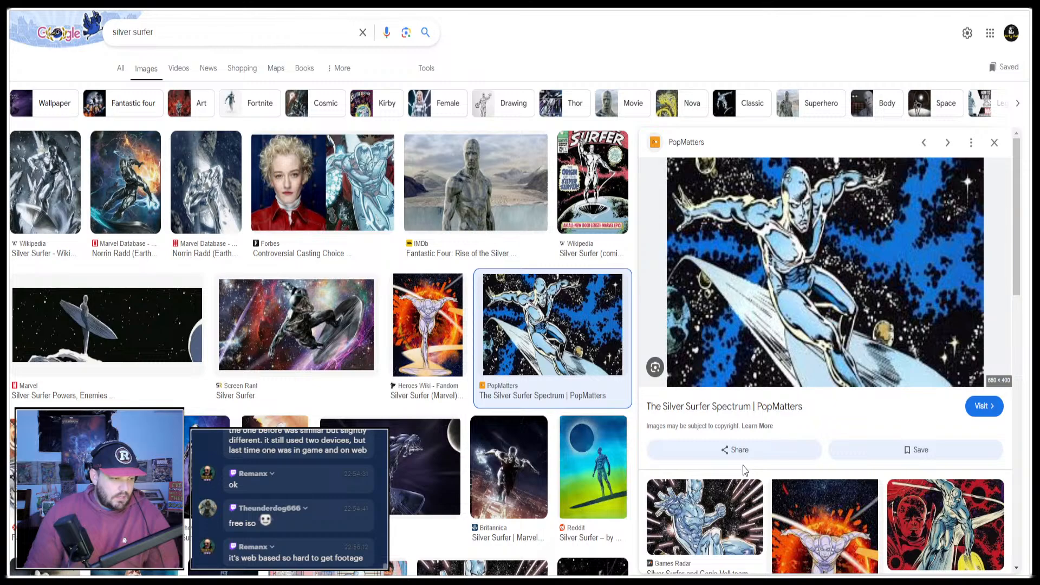
{"action": "left_click", "coordinate": [726, 508]}
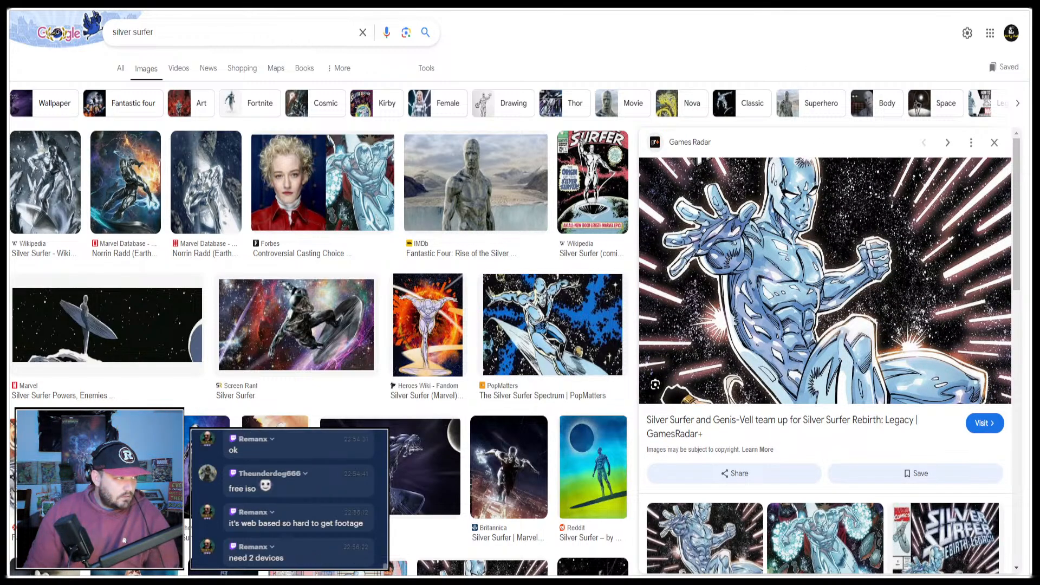
{"action": "key", "text": "alt+Tab"}
{"action": "key", "text": "ctrl+v"}
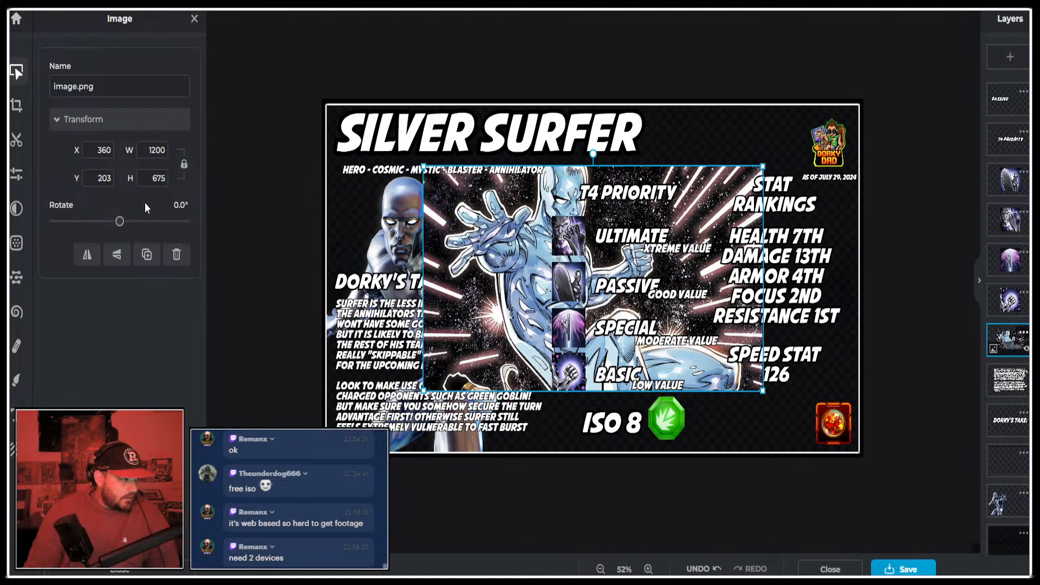
Mirror the pasted comic image horizontally and enlarge it to 2324 × 1307 px, placed at X 0, Y 0 on the canvas.
{"action": "left_click", "coordinate": [87, 254]}
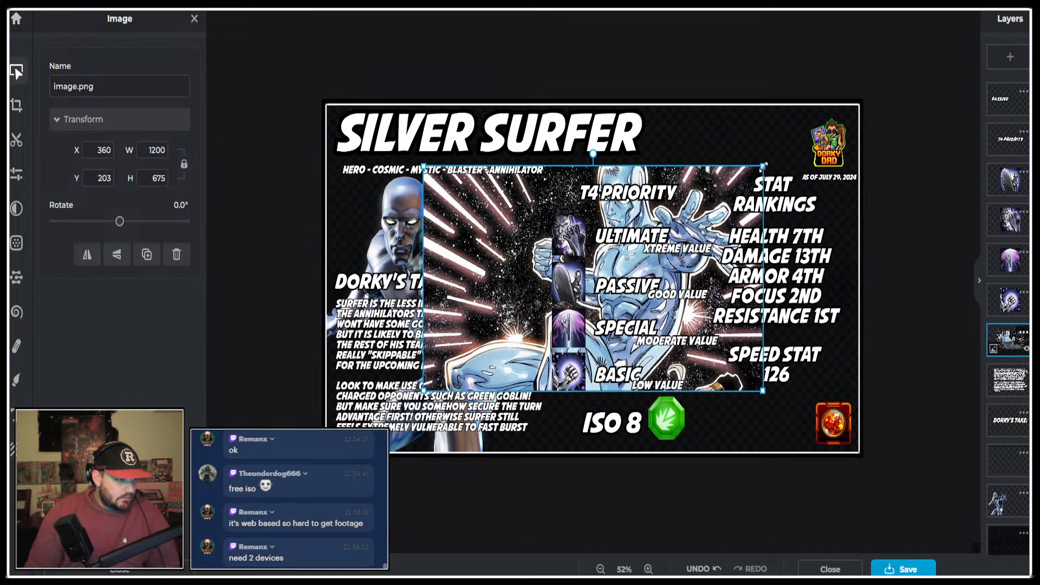
{"action": "left_click_drag", "start_coordinate": [768, 165], "coordinate": [1030, 16]}
{"action": "left_click_drag", "start_coordinate": [843, 81], "coordinate": [753, 216]}
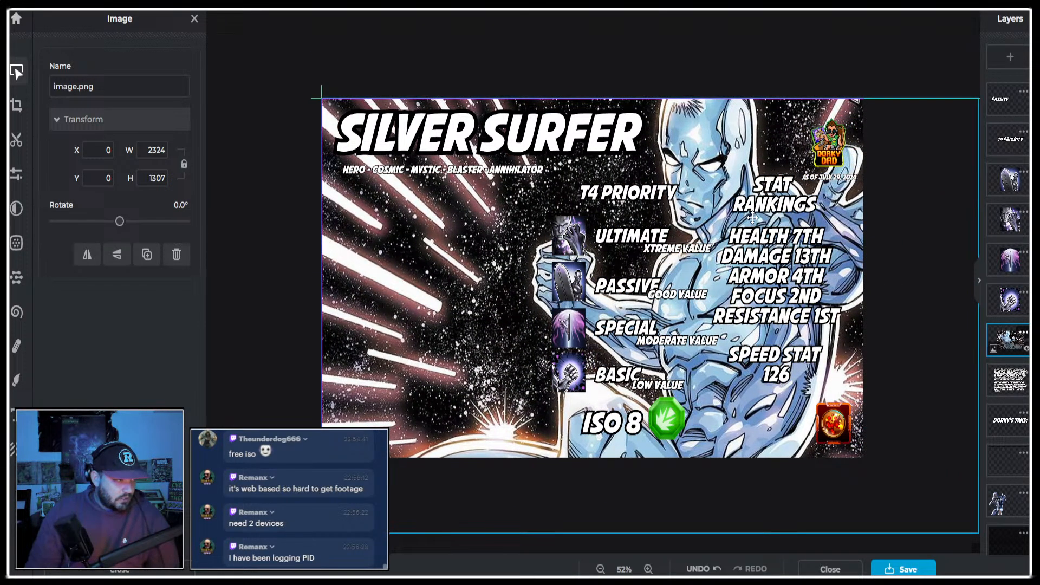
Move the comic image layer beneath the dark overlay layer and deselect it.
{"action": "left_click_drag", "start_coordinate": [1008, 341], "coordinate": [1010, 515]}
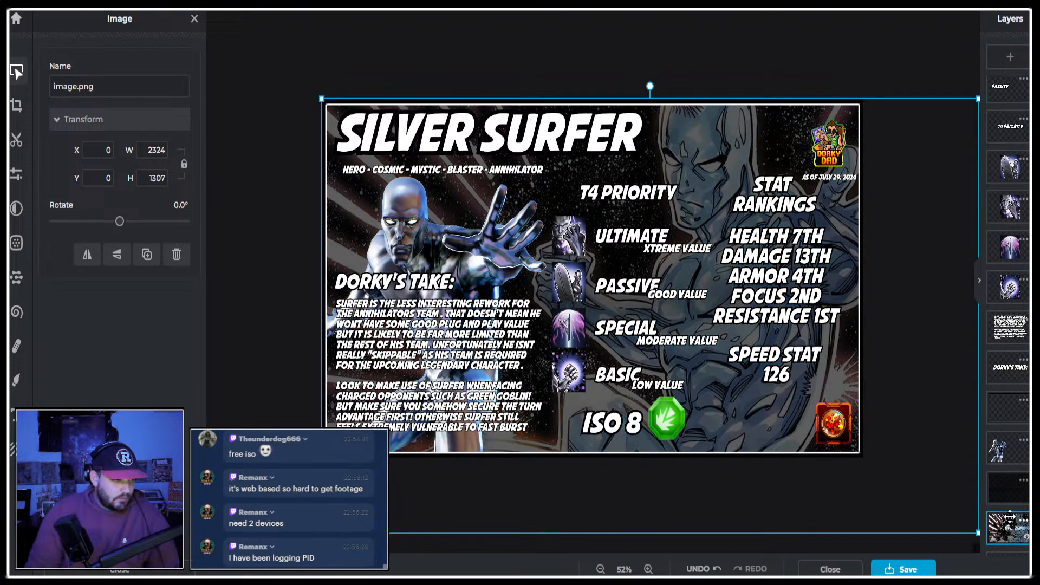
{"action": "left_click", "coordinate": [304, 53]}
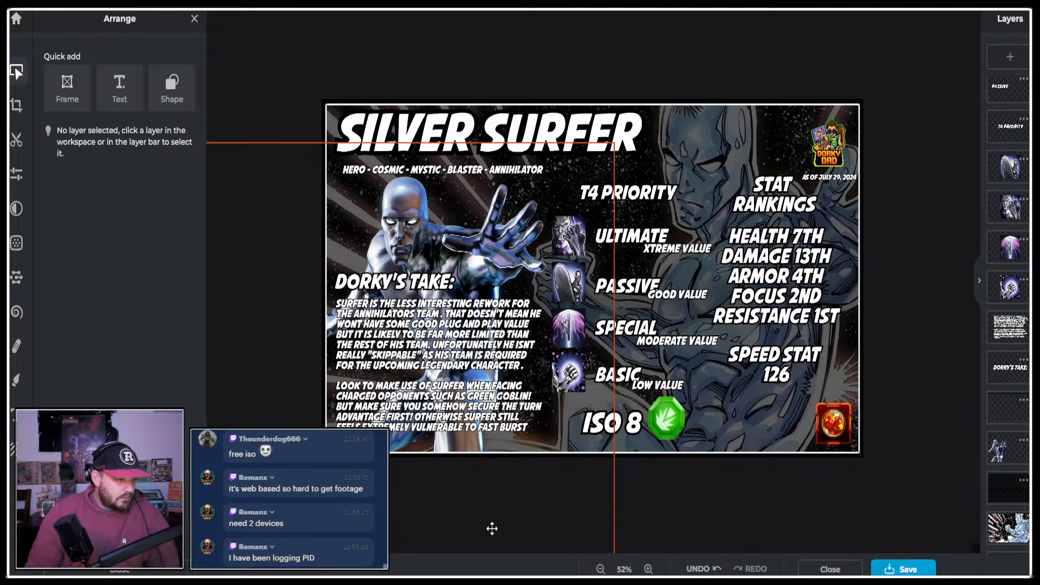
Shift the stat rankings heading, the stat list and the speed stat together to X 1360, Y 253.
{"action": "left_click", "coordinate": [601, 569]}
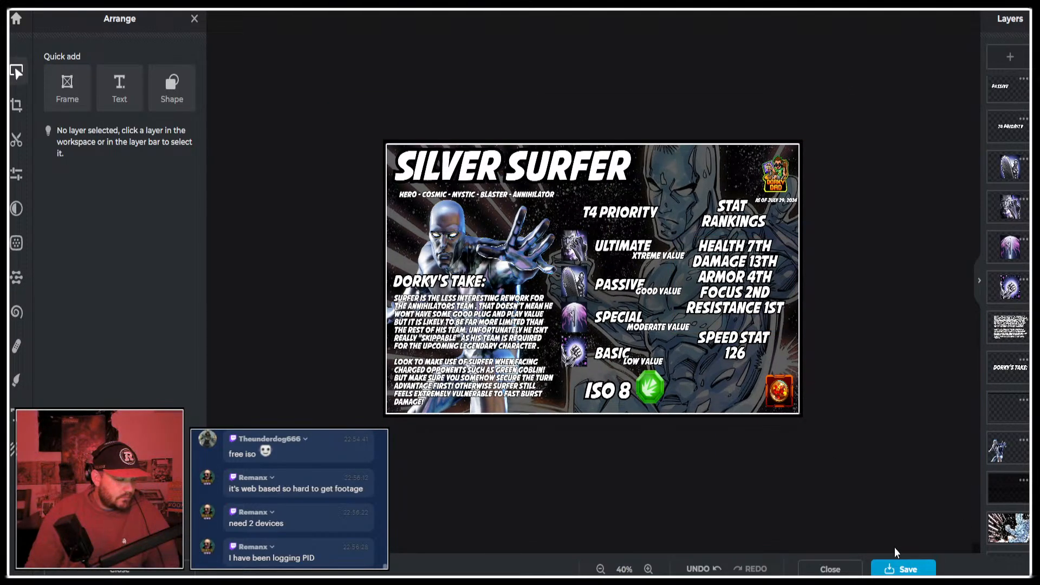
{"action": "left_click", "coordinate": [734, 221]}
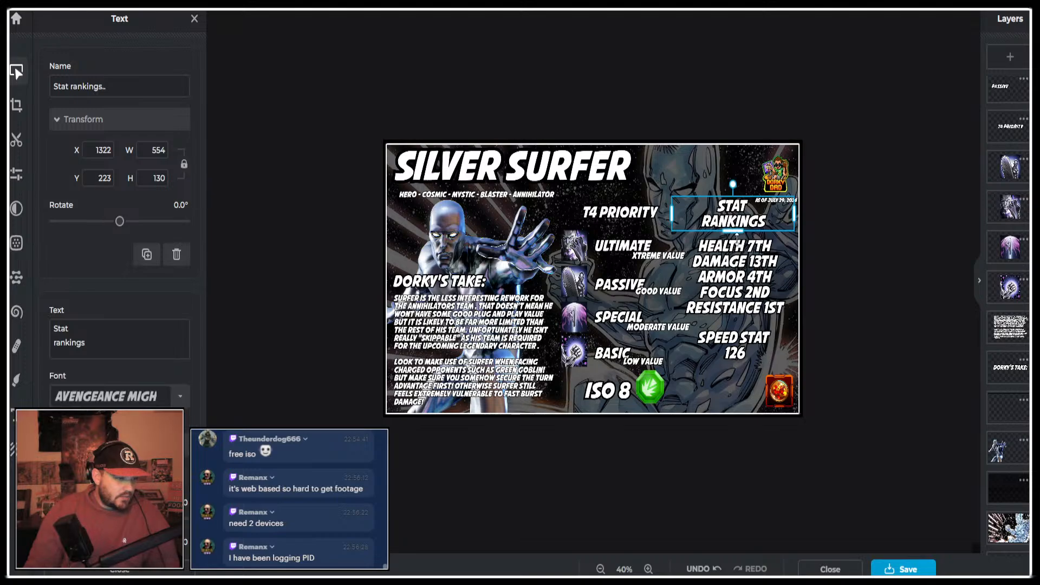
{"action": "left_click", "coordinate": [736, 276], "text": "shift"}
{"action": "left_click", "coordinate": [747, 350], "text": "shift"}
{"action": "left_click_drag", "start_coordinate": [743, 291], "coordinate": [750, 296]}
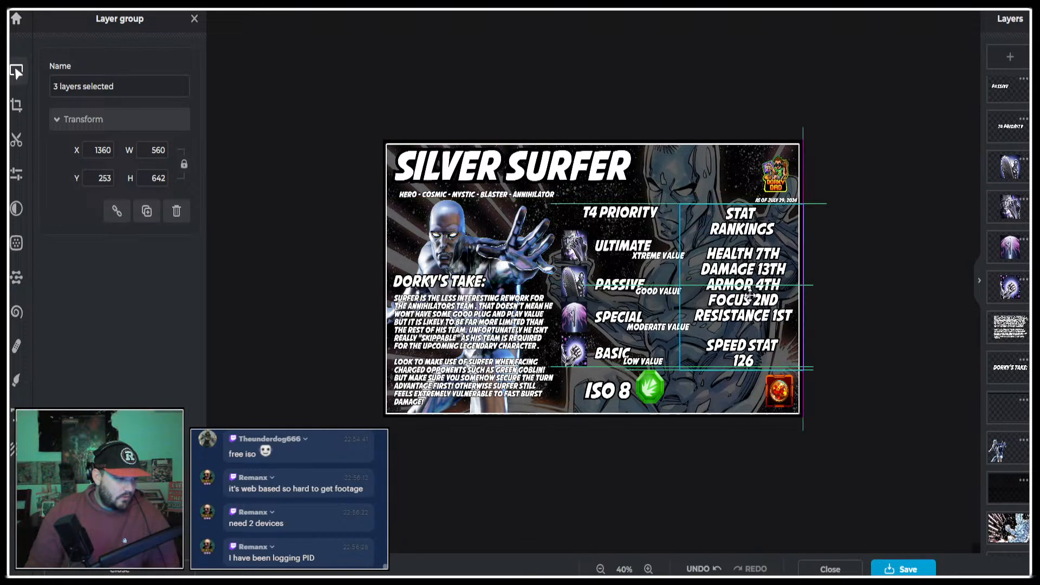
{"action": "left_click", "coordinate": [912, 464]}
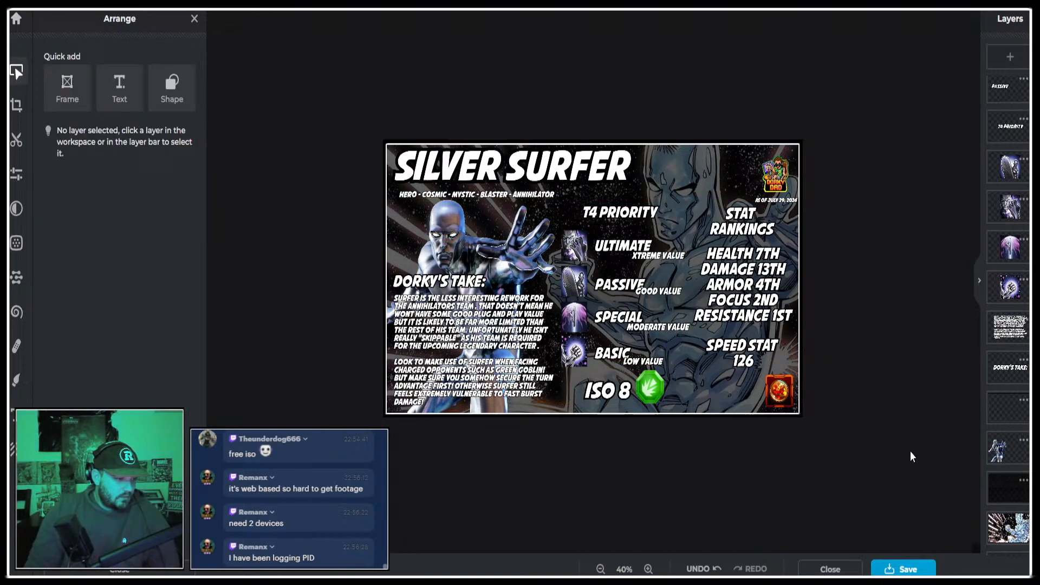
Save the infographic as a high-quality JPG at 1920 × 1080 px.
{"action": "left_click", "coordinate": [921, 567]}
{"action": "left_click", "coordinate": [703, 486]}
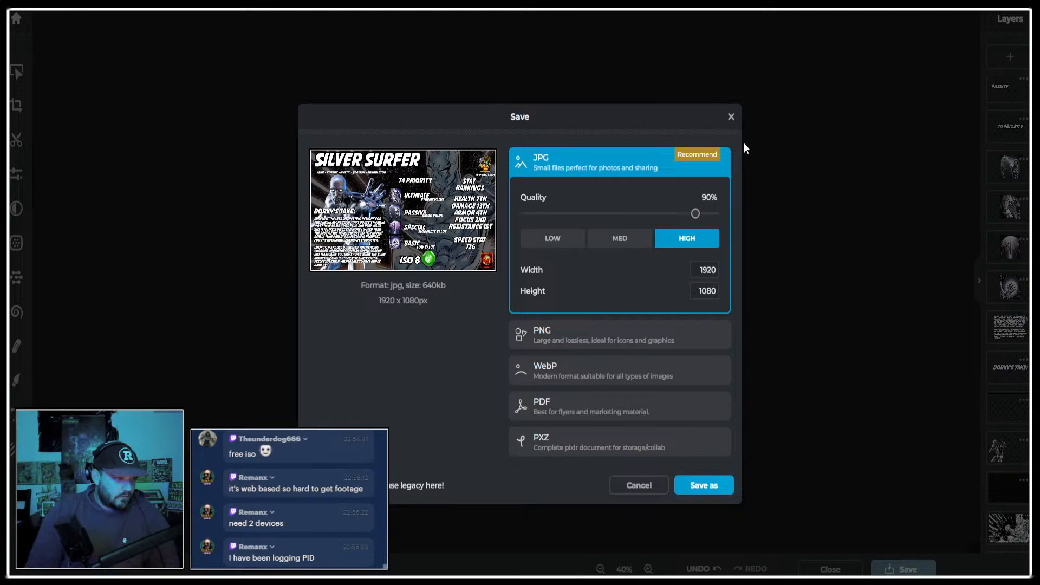
Add a second green ISO 8 icon, size it to match the first one and place it directly beside it.
{"action": "left_click", "coordinate": [13, 450]}
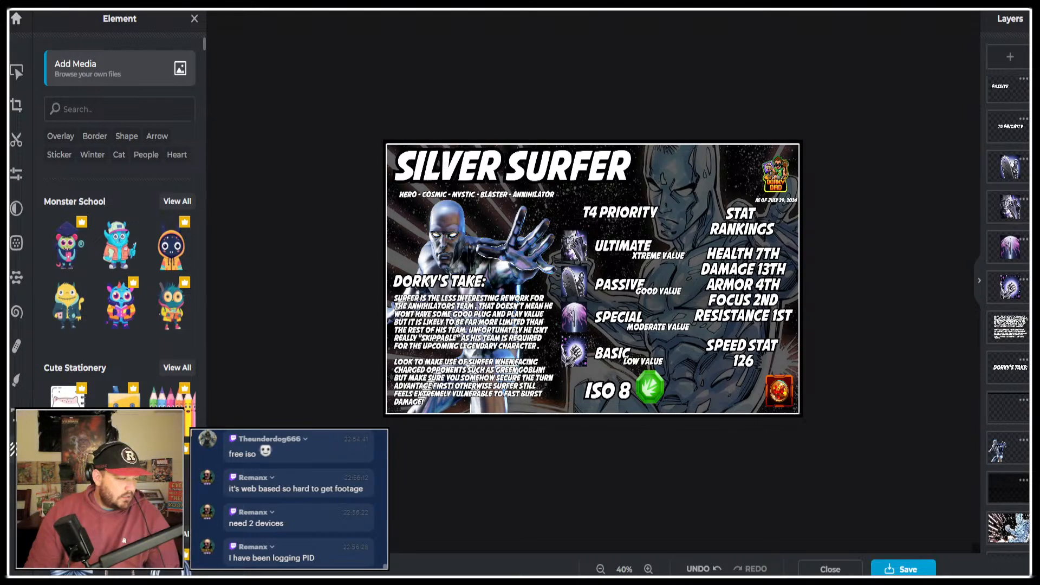
{"action": "mouse_move", "coordinate": [662, 383]}
{"action": "left_mouse_down"}
{"action": "mouse_move", "coordinate": [672, 379]}
{"action": "mouse_move", "coordinate": [659, 391]}
{"action": "left_mouse_up"}
{"action": "scroll", "coordinate": [732, 487], "scroll_direction": "up", "scroll_amount": 4}
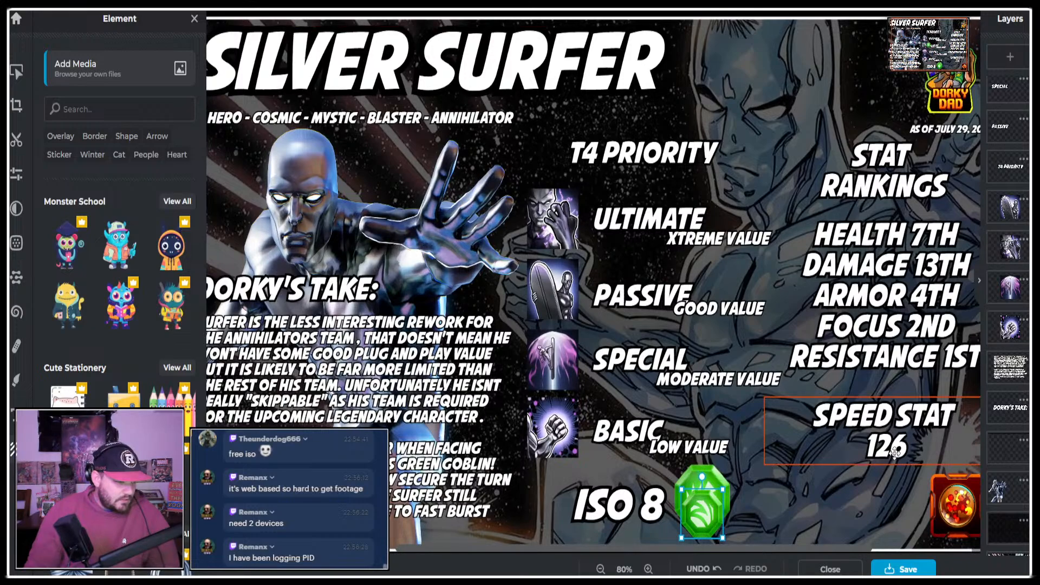
{"action": "left_click_drag", "start_coordinate": [698, 514], "coordinate": [733, 537]}
{"action": "left_click_drag", "start_coordinate": [715, 498], "coordinate": [745, 484]}
{"action": "left_click_drag", "start_coordinate": [762, 485], "coordinate": [764, 490]}
{"action": "scroll", "coordinate": [833, 389], "scroll_direction": "down", "scroll_amount": 1}
{"action": "scroll", "coordinate": [832, 389], "scroll_direction": "down", "scroll_amount": 2}
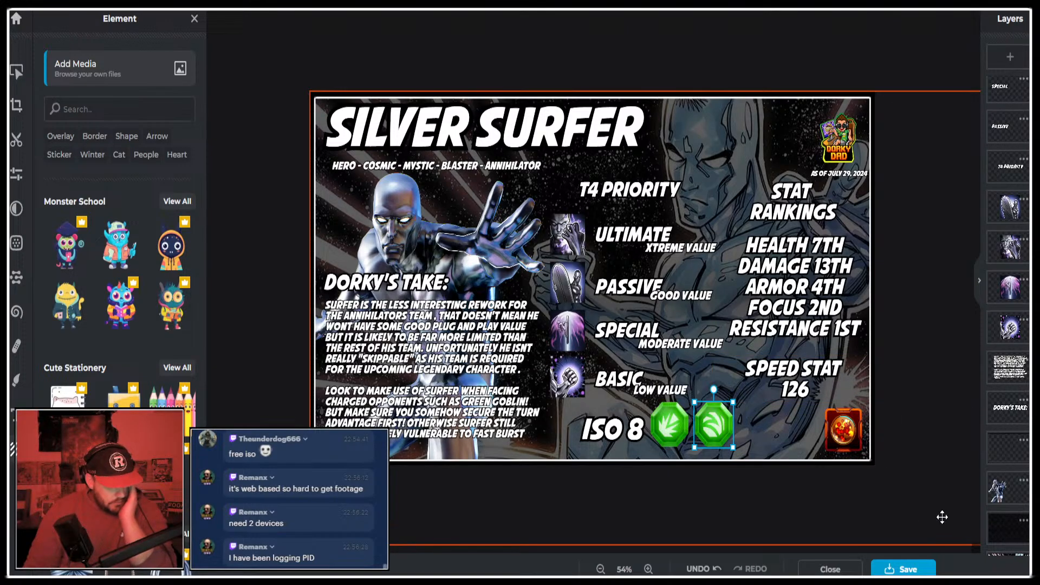
{"action": "left_click", "coordinate": [293, 209]}
{"action": "left_click", "coordinate": [265, 41]}
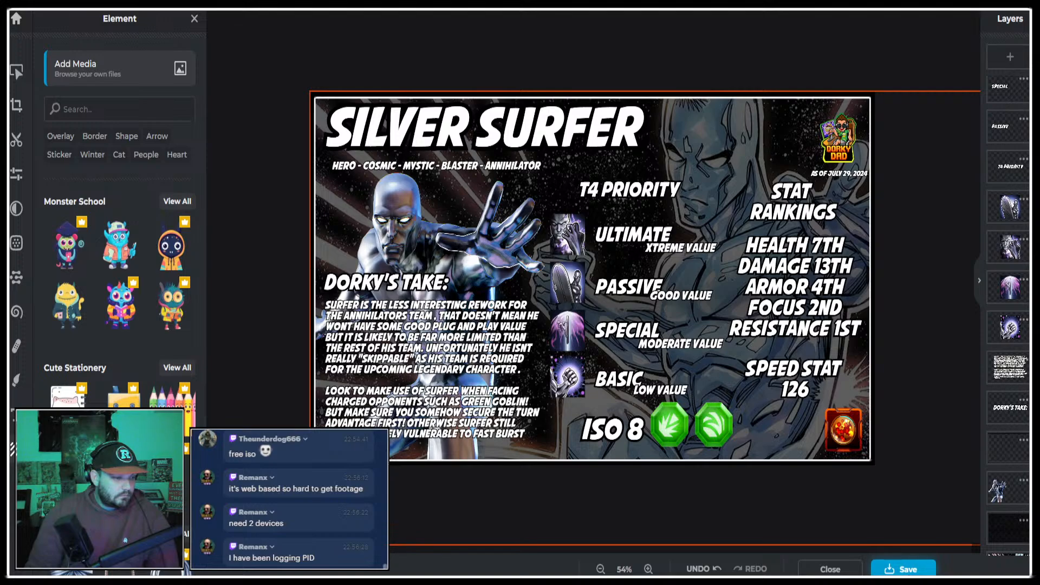
Save the infographic with both ISO 8 icons as a 1920 × 1080 px JPG and close the save dialog.
{"action": "left_click", "coordinate": [903, 569]}
{"action": "left_click", "coordinate": [721, 488]}
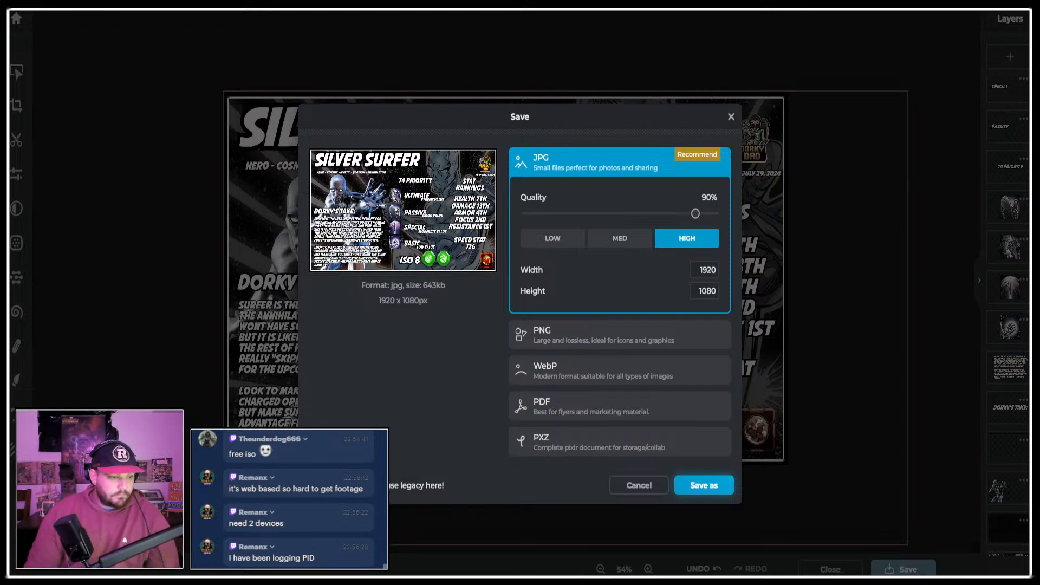
{"action": "left_click", "coordinate": [731, 116]}
{"action": "left_click", "coordinate": [731, 117]}
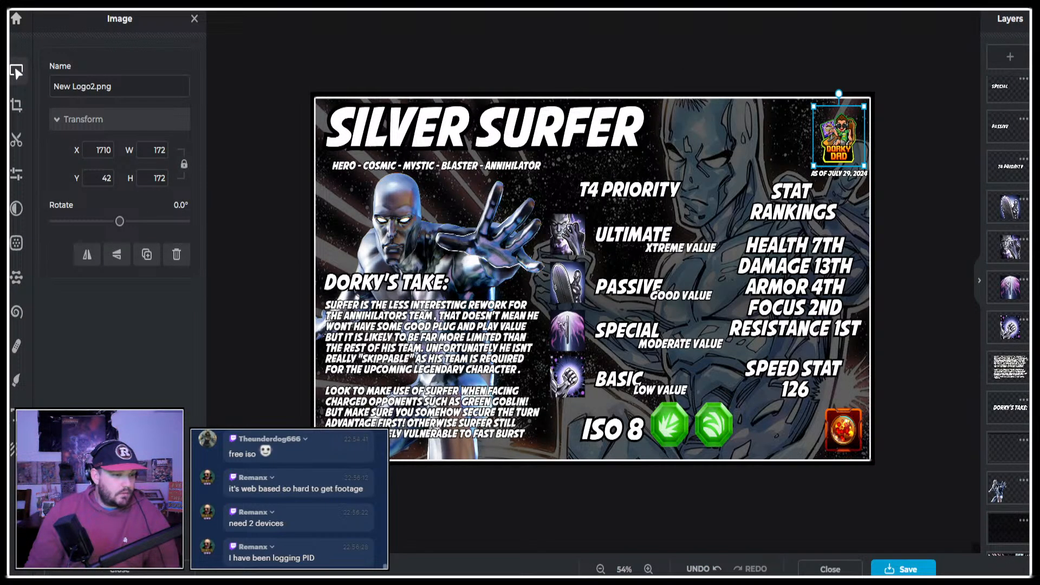